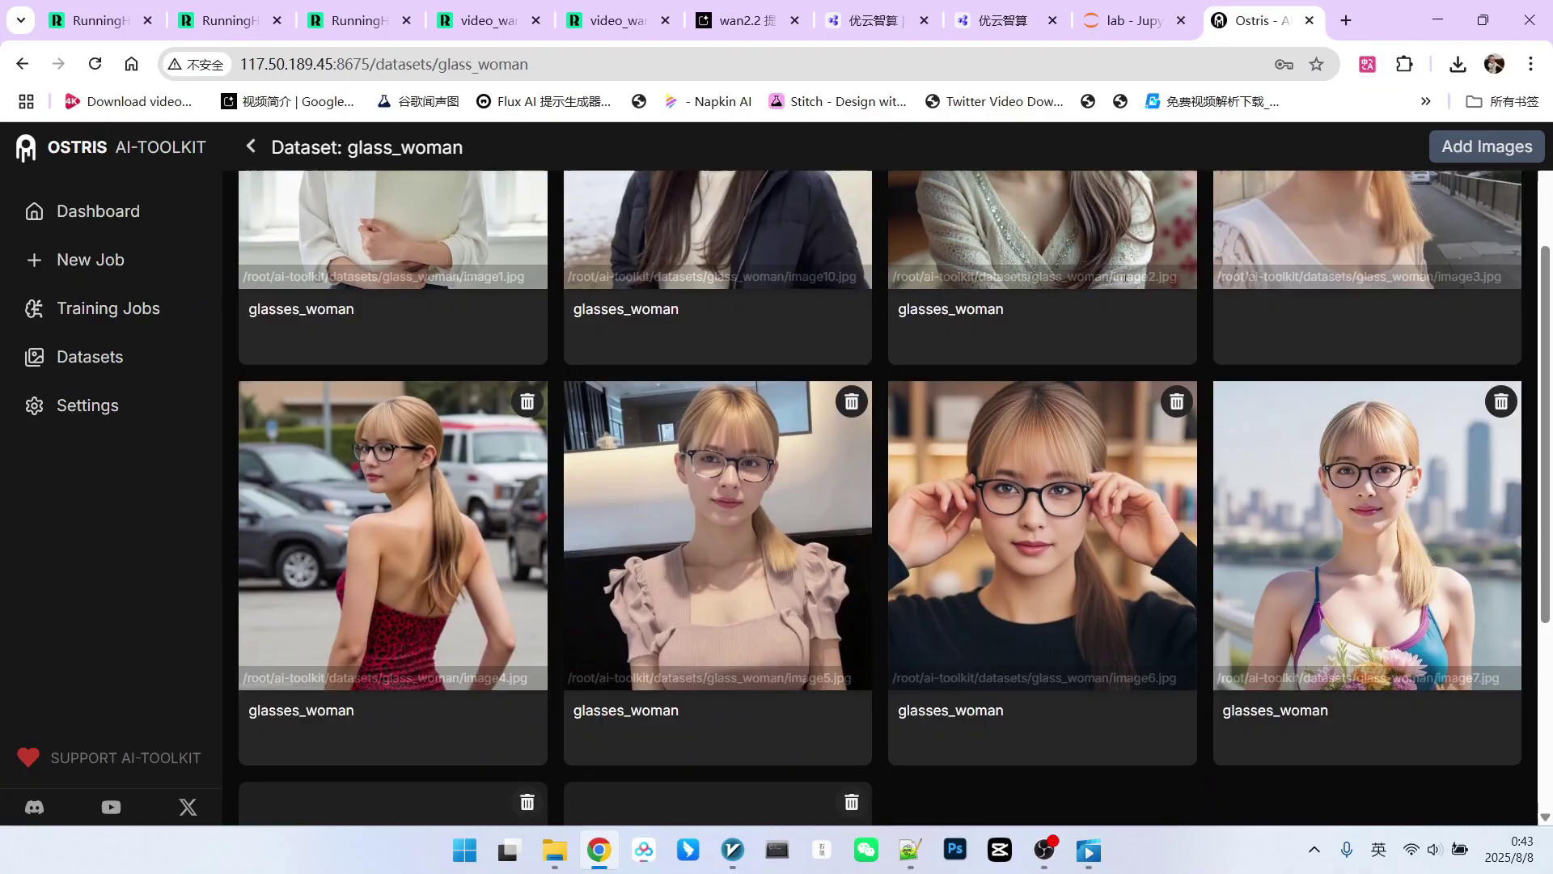
# Look through the training images and captions in the glass_woman dataset
pyautogui.scroll(-1, 1162, 385)
pyautogui.scroll(3, 1163, 385)
pyautogui.scroll(-3, 1304, 437)
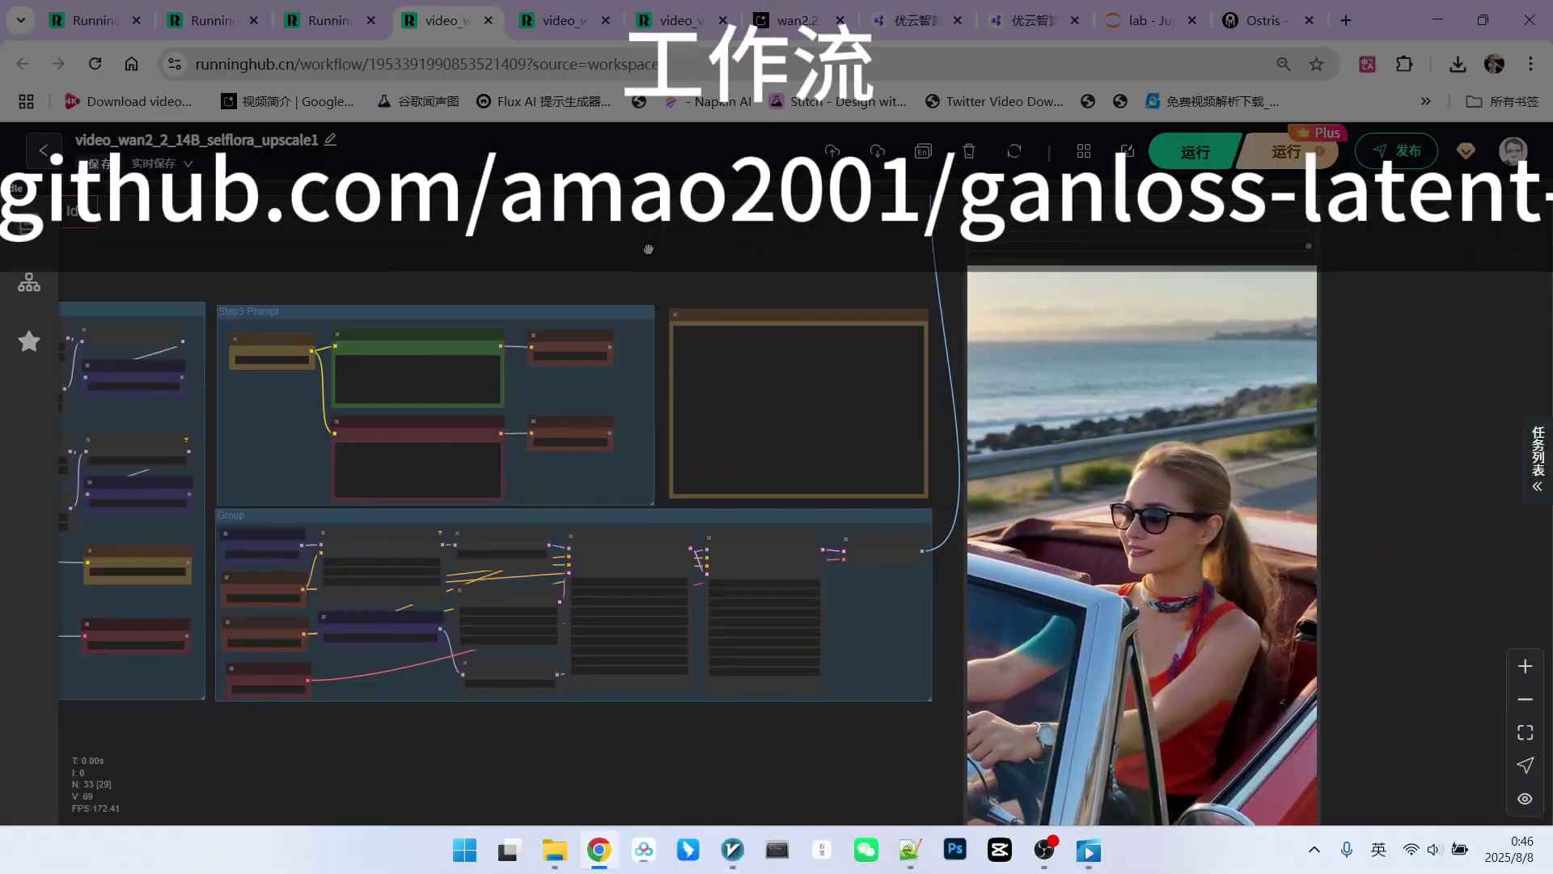
# Examine the generated video of the woman driving the convertible in the video_wan2_2_14B_selflora_upscale1 workflow
pyautogui.scroll(-3, 649, 249)
pyautogui.scroll(2, 1242, 584)
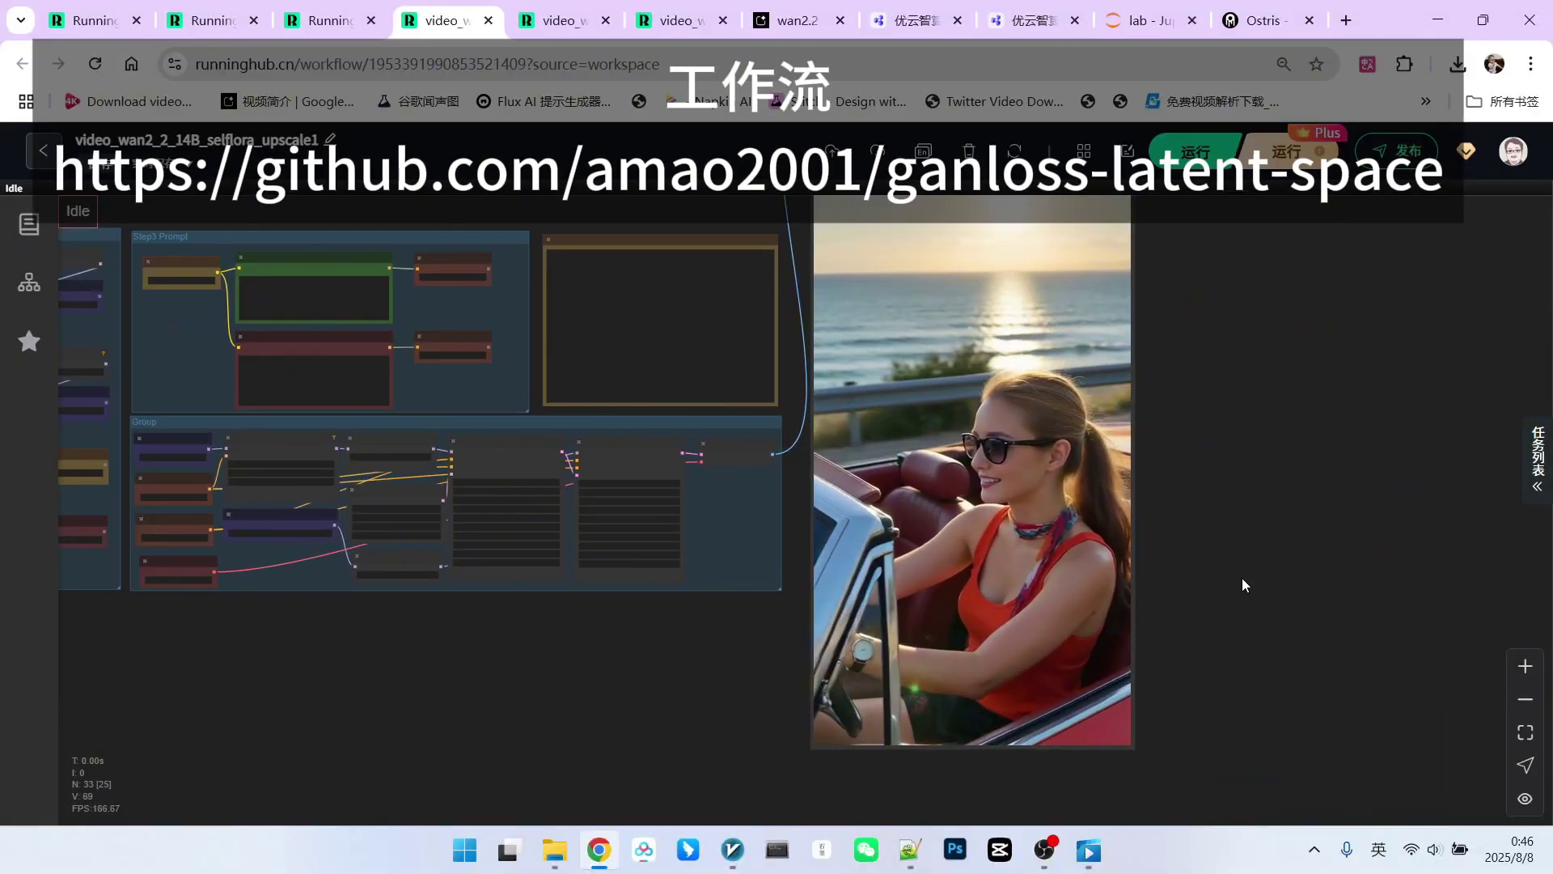
pyautogui.scroll(2, 1242, 578)
pyautogui.scroll(3, 1067, 397)
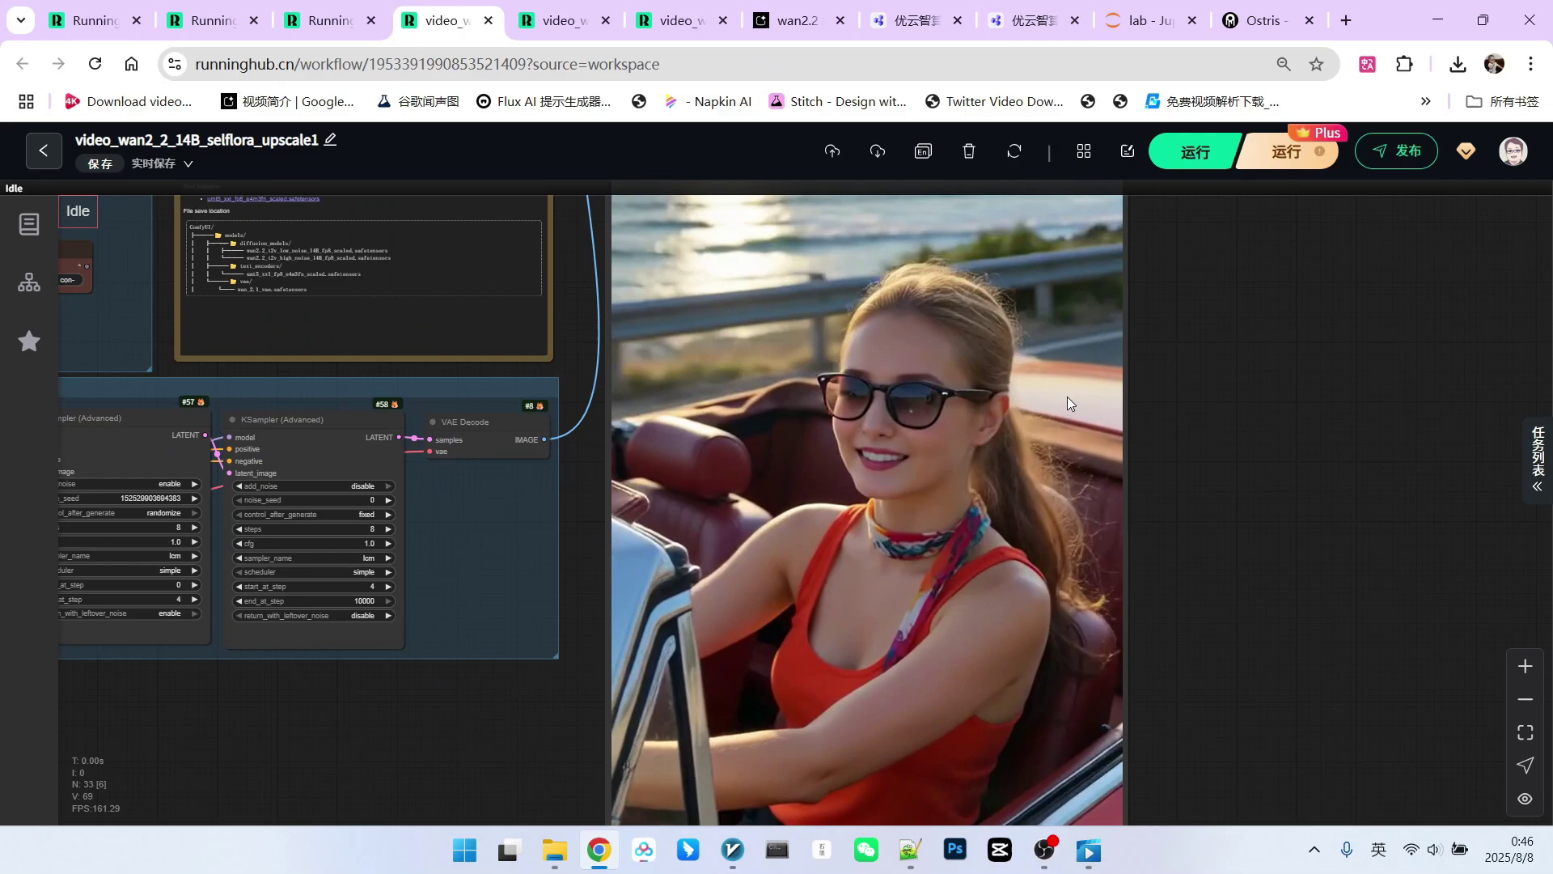
pyautogui.scroll(2, 1019, 409)
pyautogui.scroll(2, 944, 424)
pyautogui.scroll(1, 935, 434)
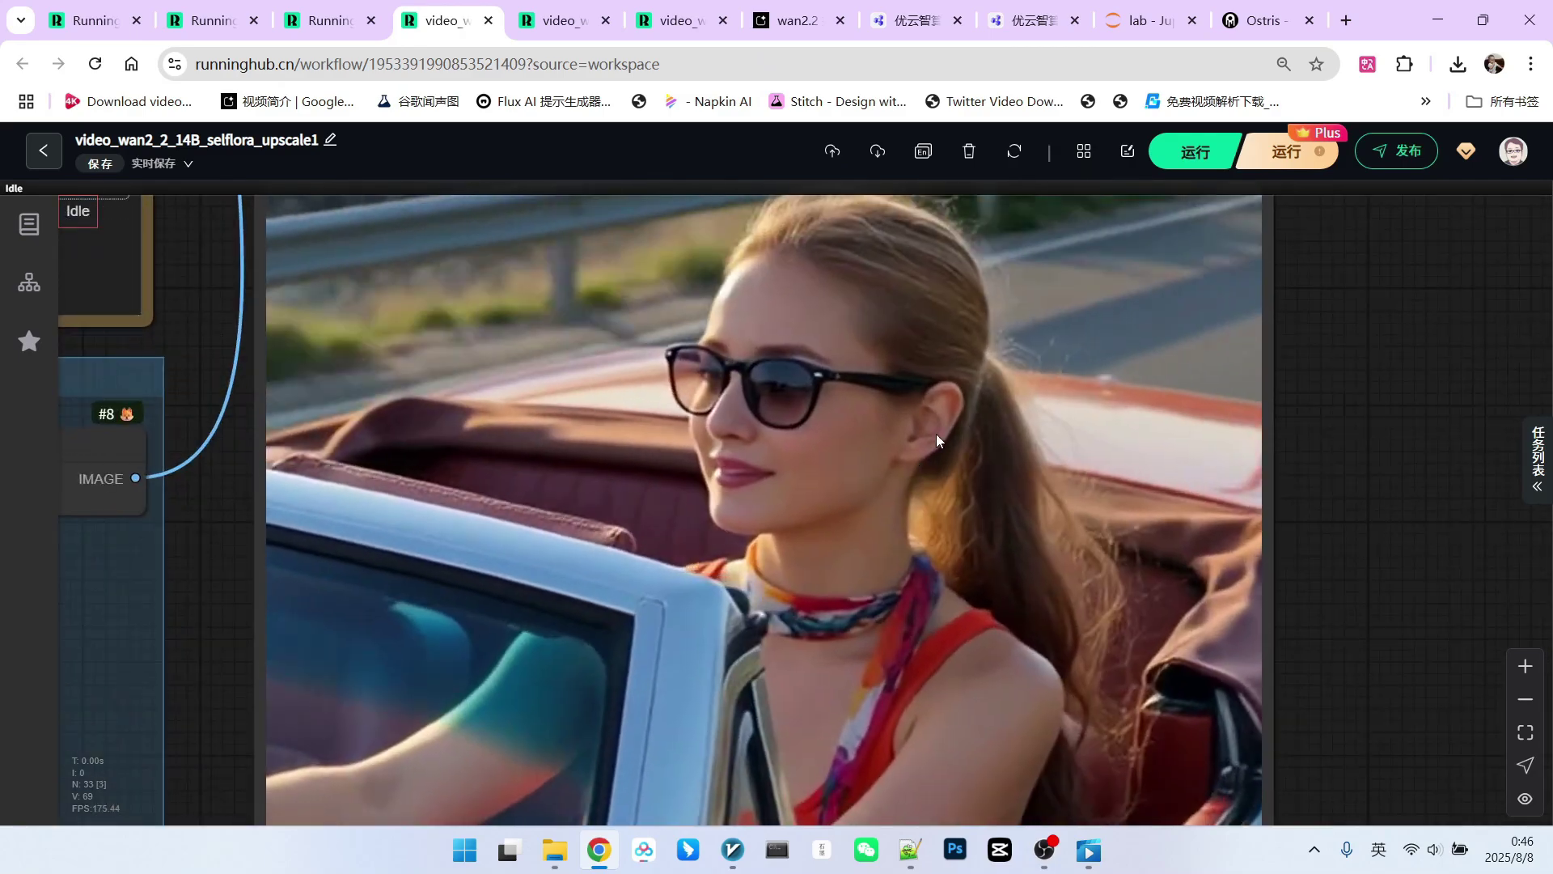
# Review the model, CLIP and VAE loader nodes and the latent video size settings in the sampling group
pyautogui.scroll(-14, 936, 433)
pyautogui.moveTo(483, 660); pyautogui.dragTo(912, 642)
pyautogui.scroll(11, 405, 451)
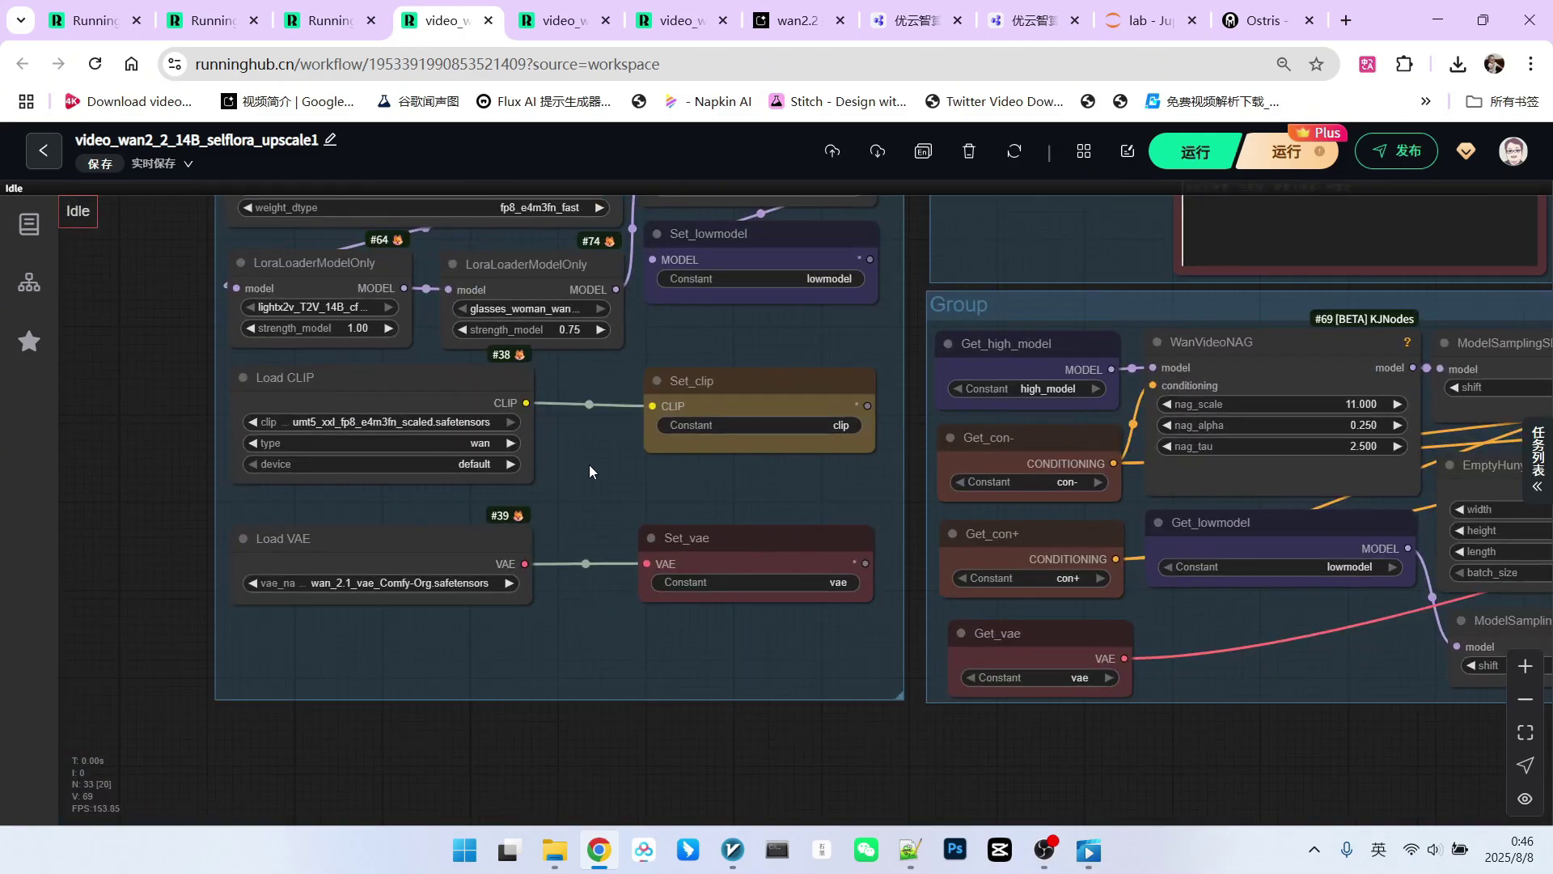
pyautogui.scroll(3, 589, 465)
pyautogui.scroll(-2, 707, 512)
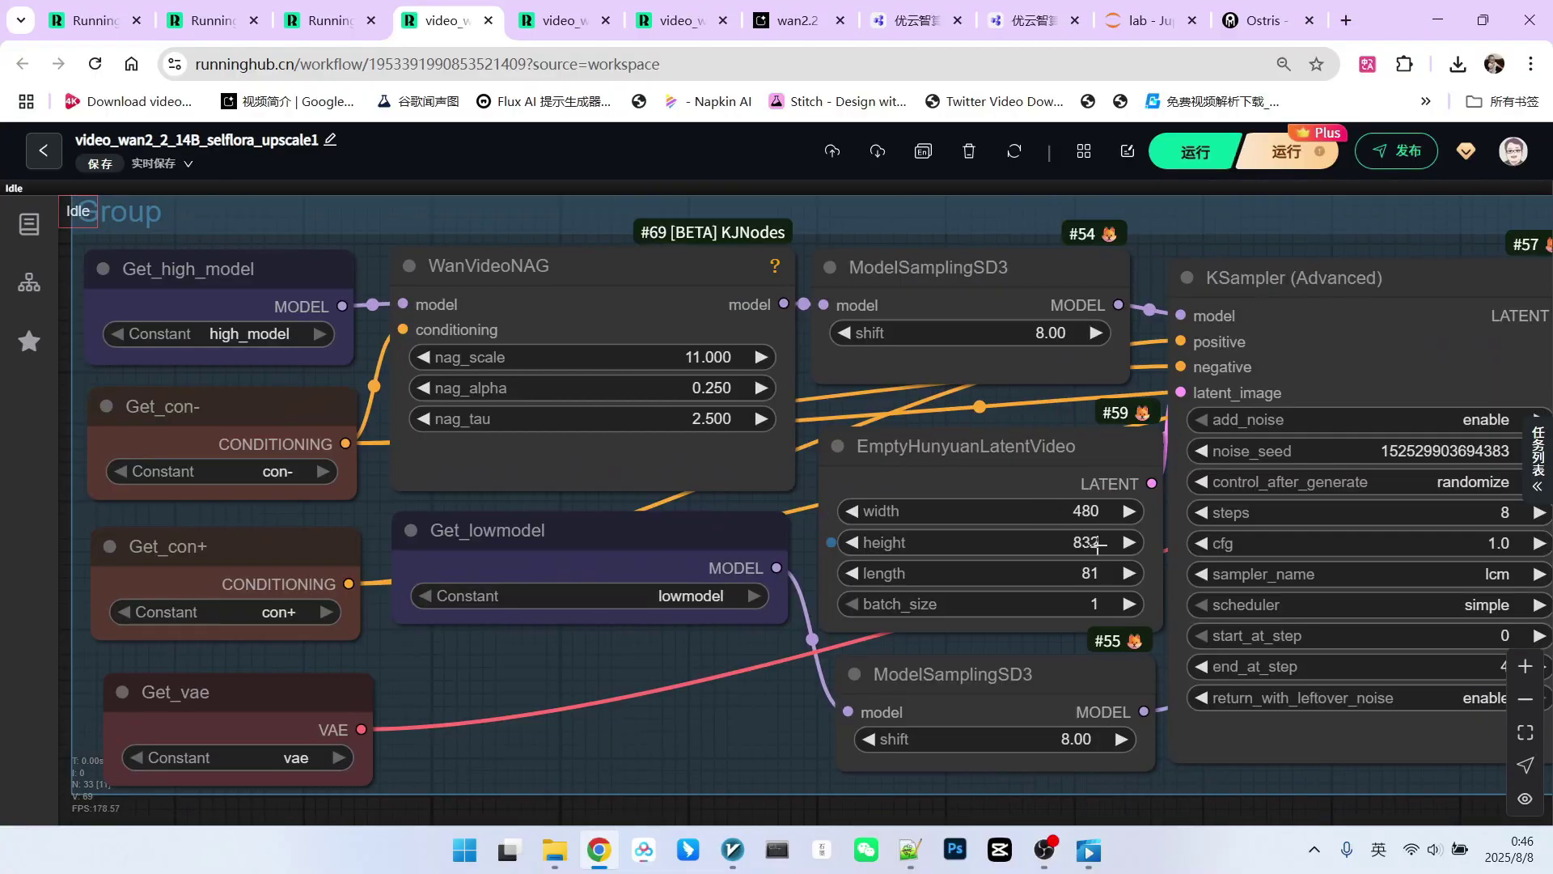
pyautogui.scroll(-6, 1044, 538)
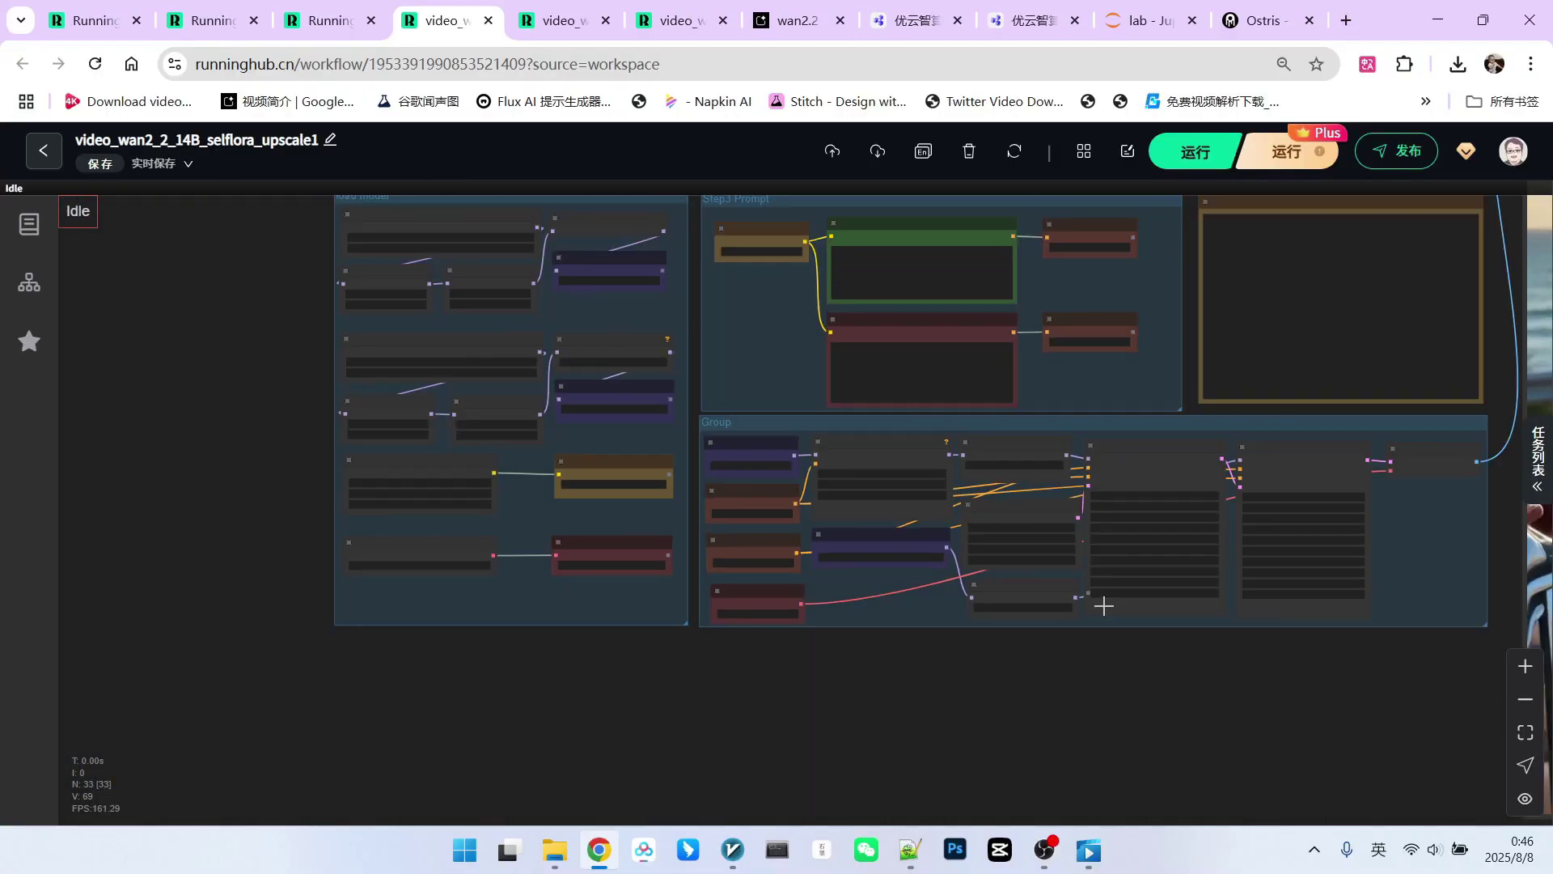
# Inspect the woman's face in the video preview up close, and return to an overview of the whole workflow
pyautogui.hscroll(5, 971, 602)
pyautogui.scroll(3, 842, 600)
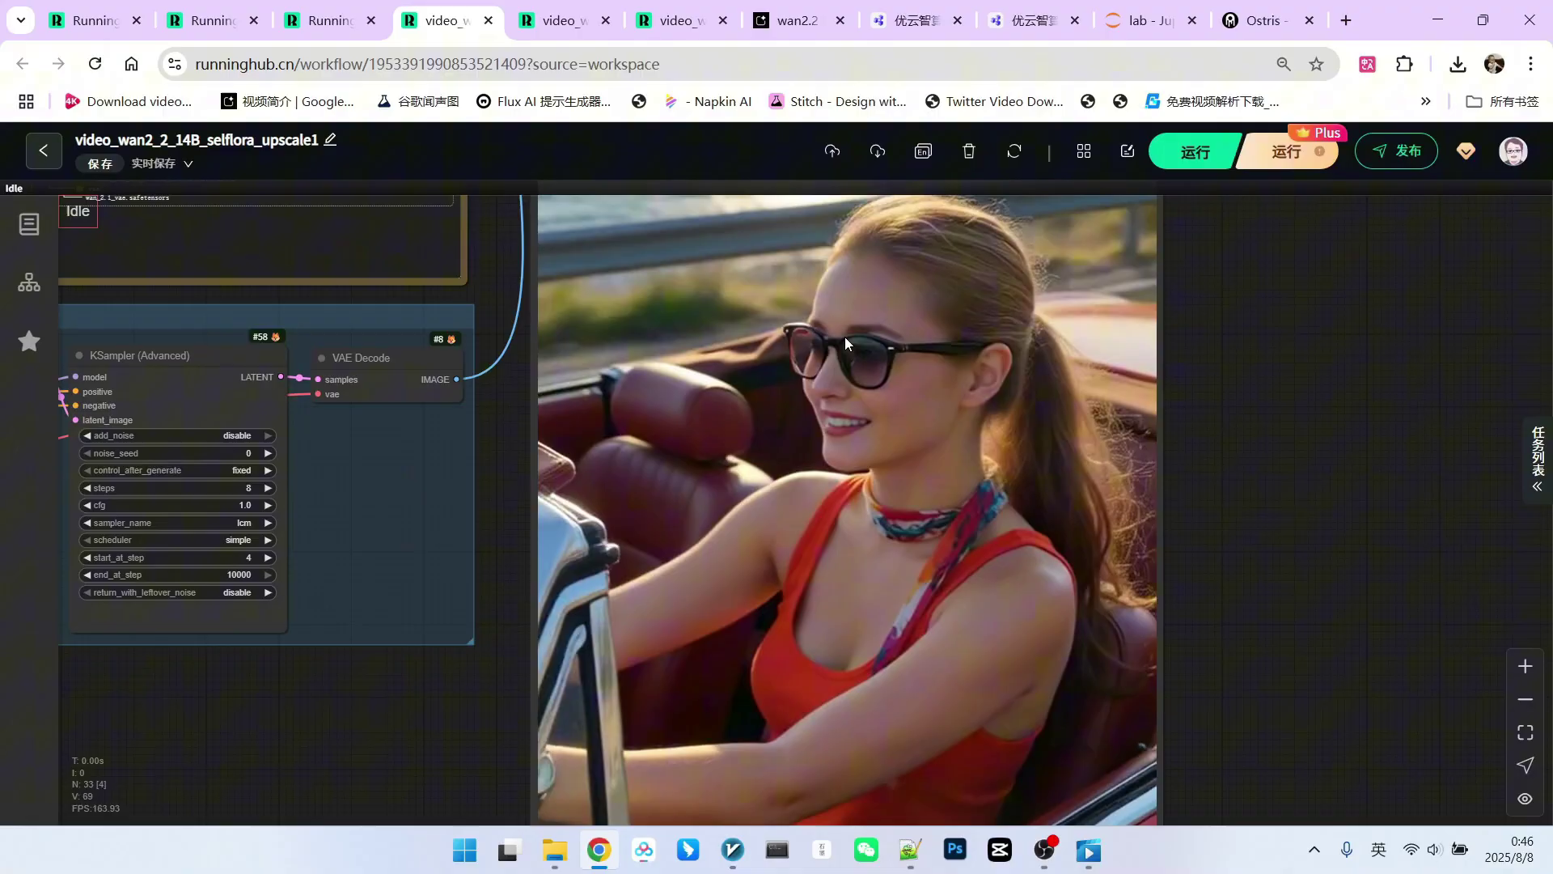
pyautogui.scroll(2, 920, 333)
pyautogui.scroll(5, 898, 288)
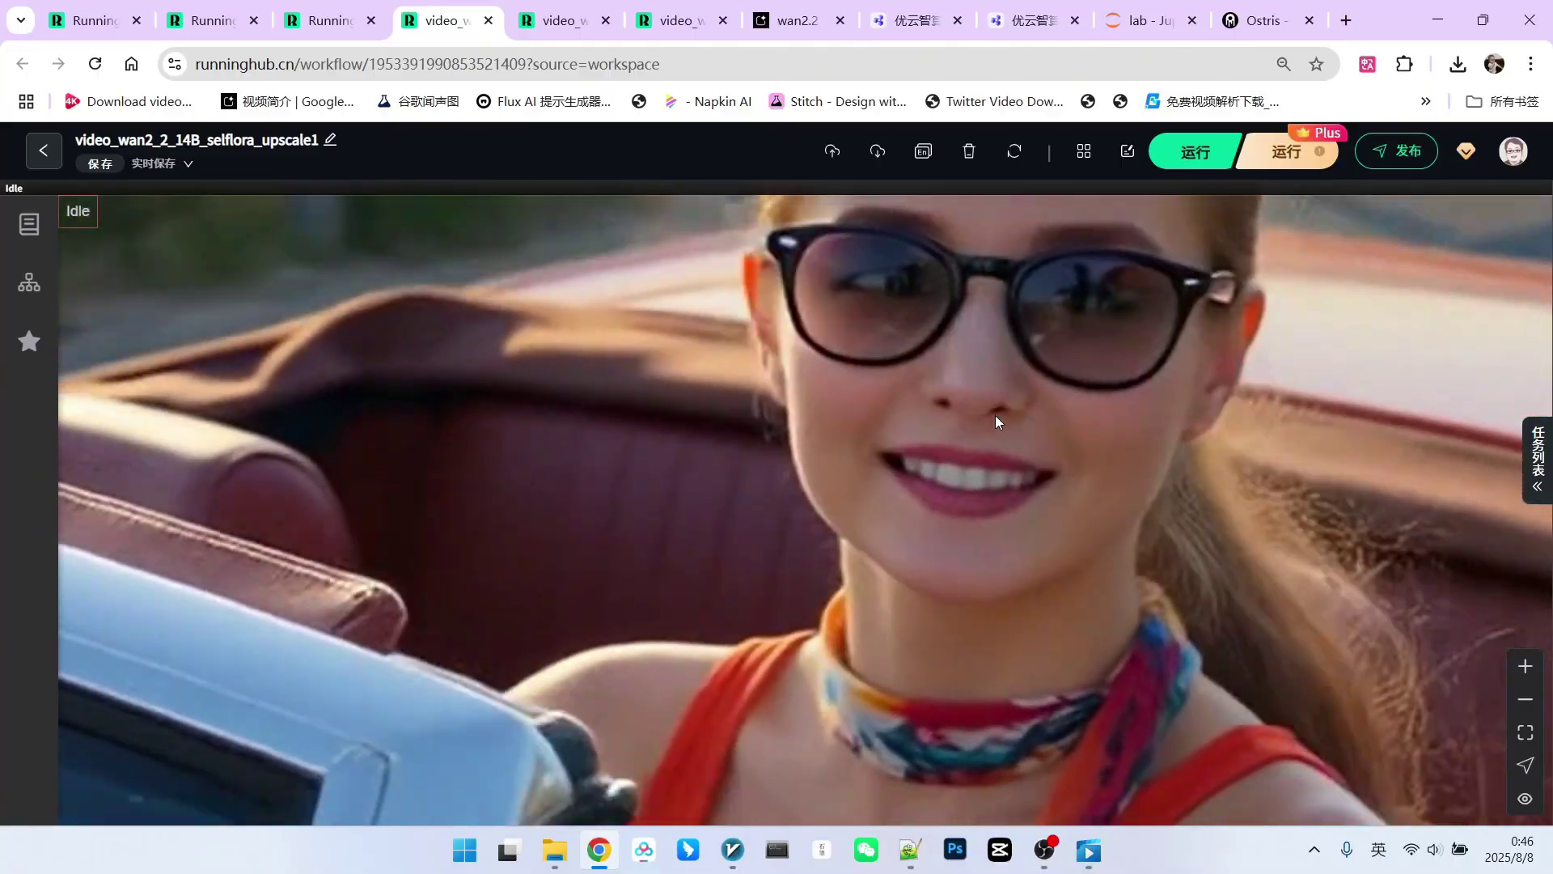
pyautogui.scroll(-6, 995, 415)
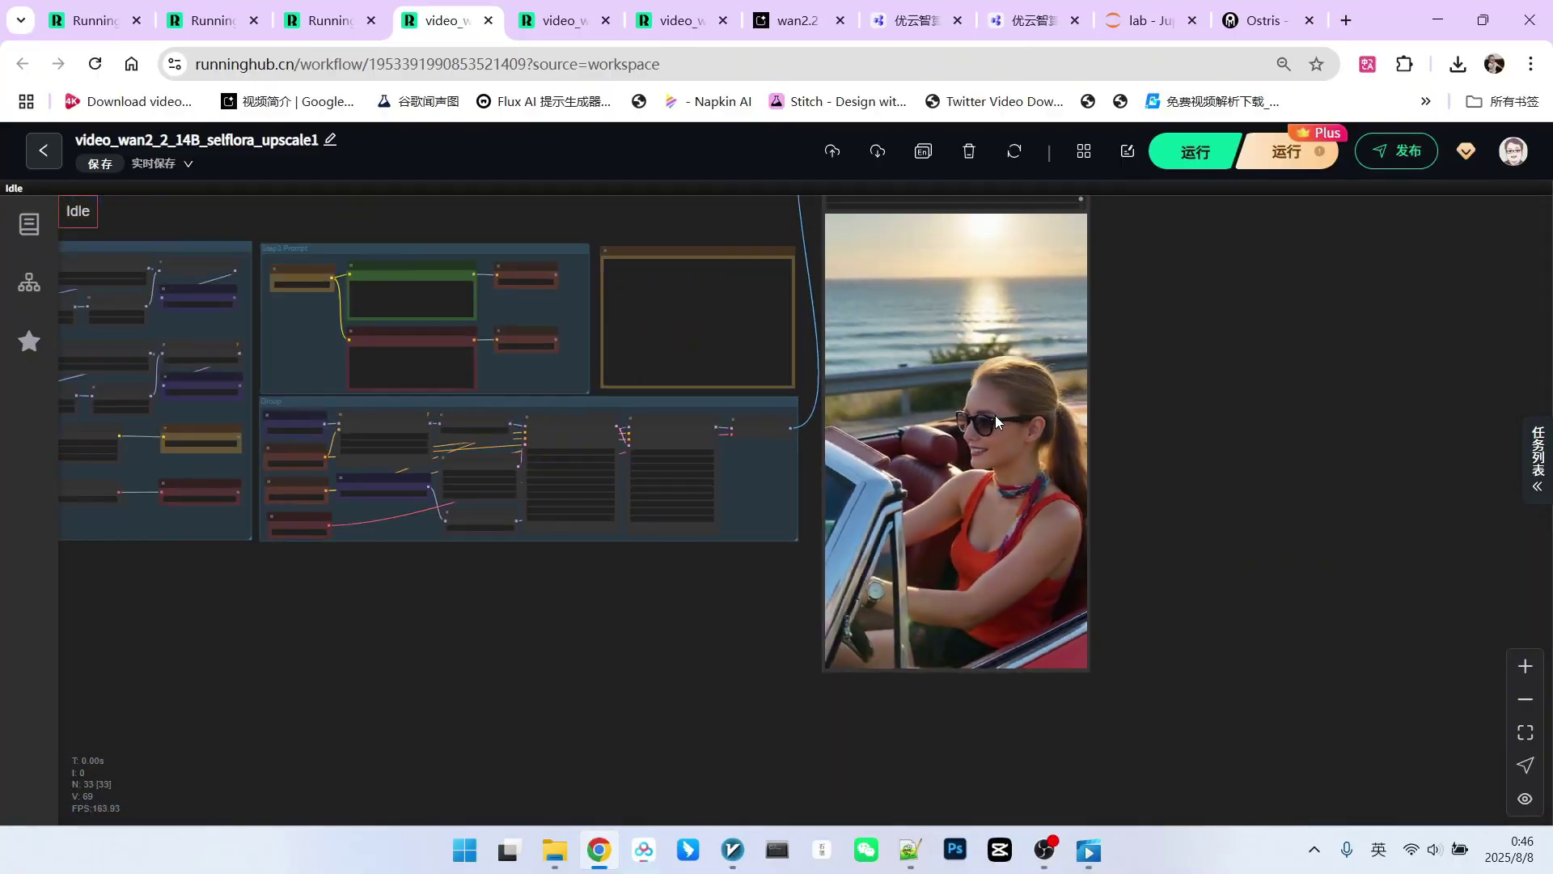
pyautogui.scroll(-1, 995, 416)
pyautogui.moveTo(995, 415); pyautogui.dragTo(1108, 502)
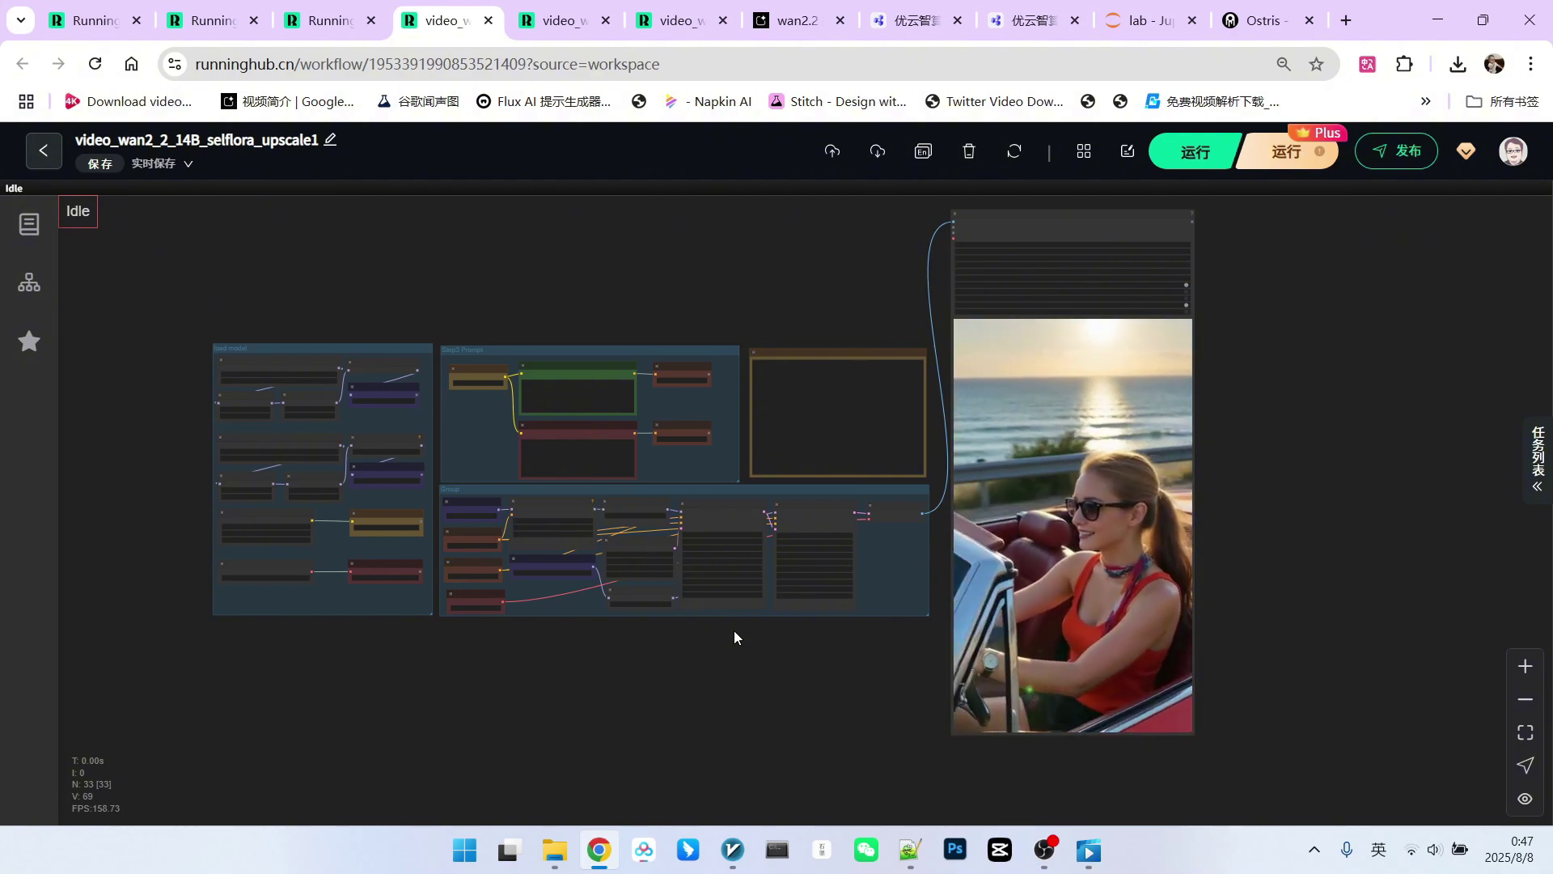
# Inspect the high-noise Load Diffusion Model node and its model settings in the load model group
pyautogui.scroll(10, 195, 416)
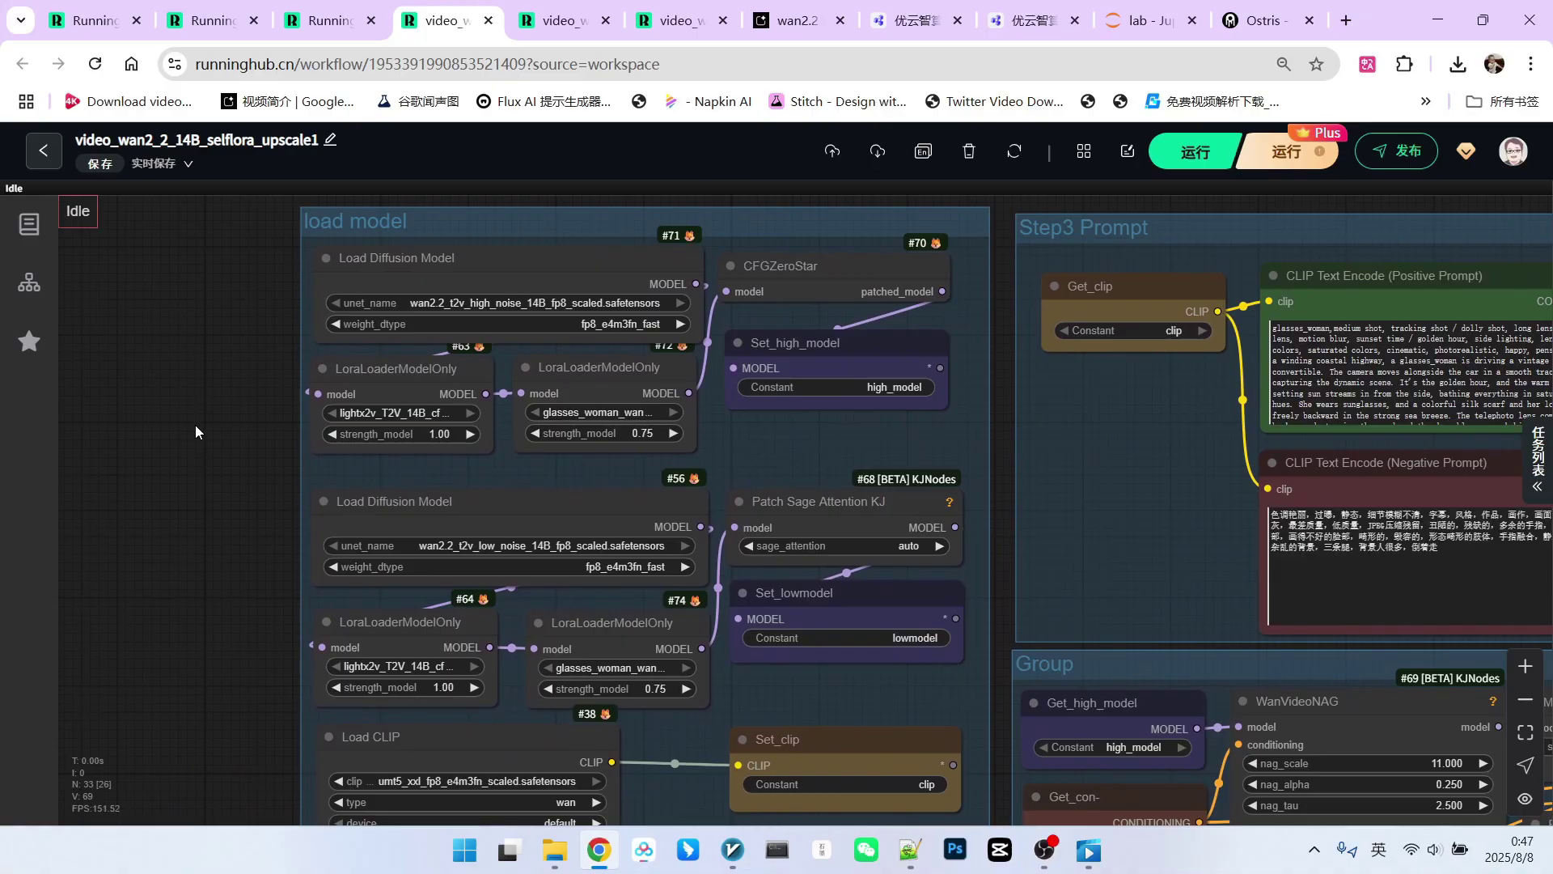
pyautogui.scroll(-3, 228, 414)
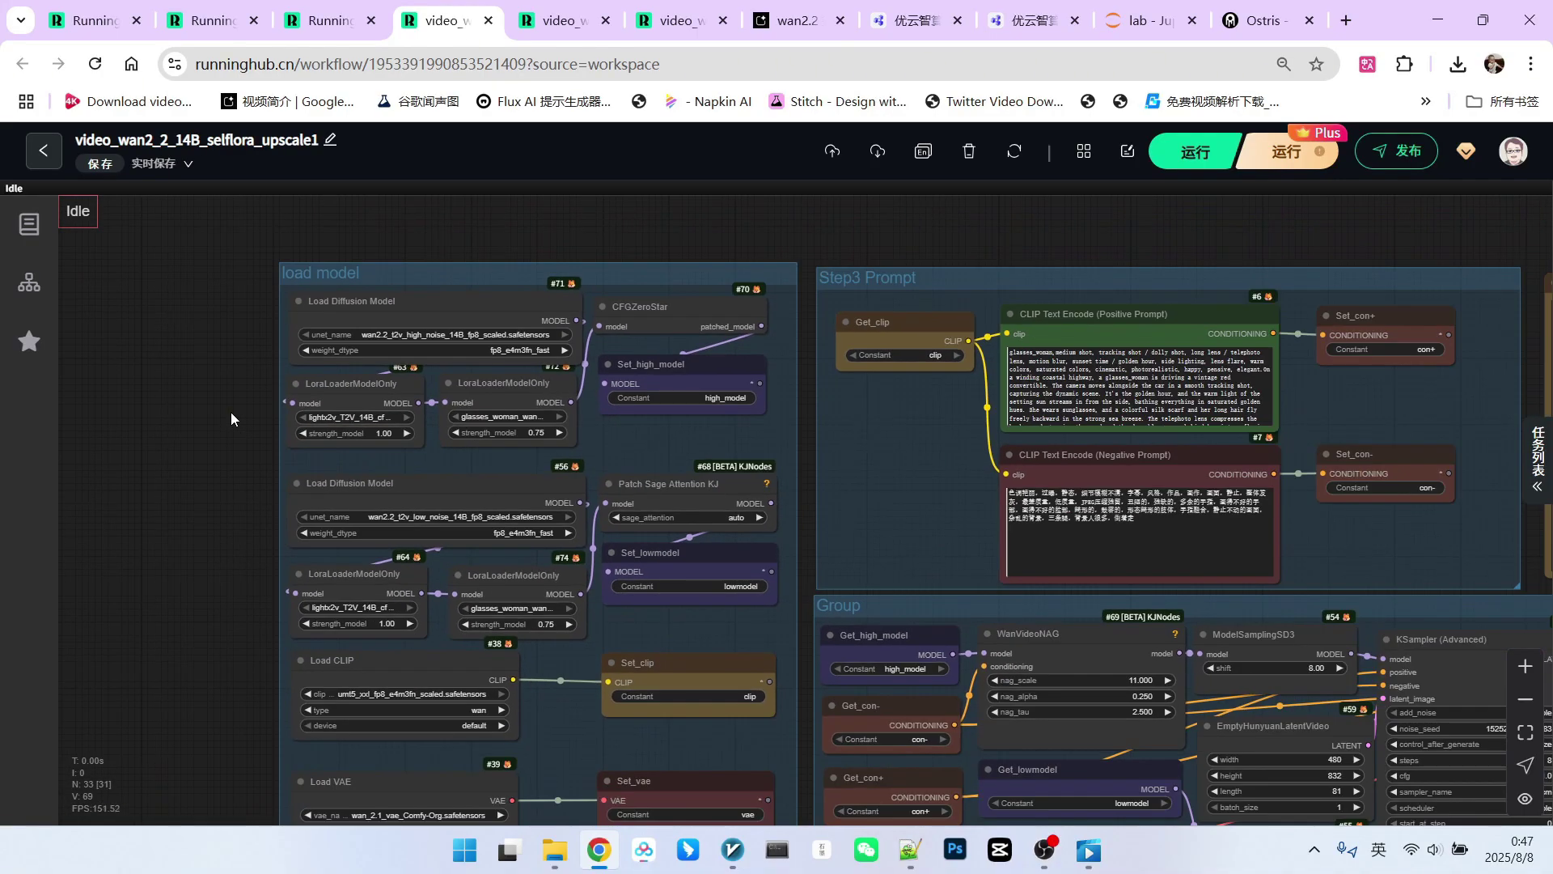
pyautogui.scroll(4, 243, 404)
pyautogui.moveTo(442, 316); pyautogui.dragTo(456, 314)
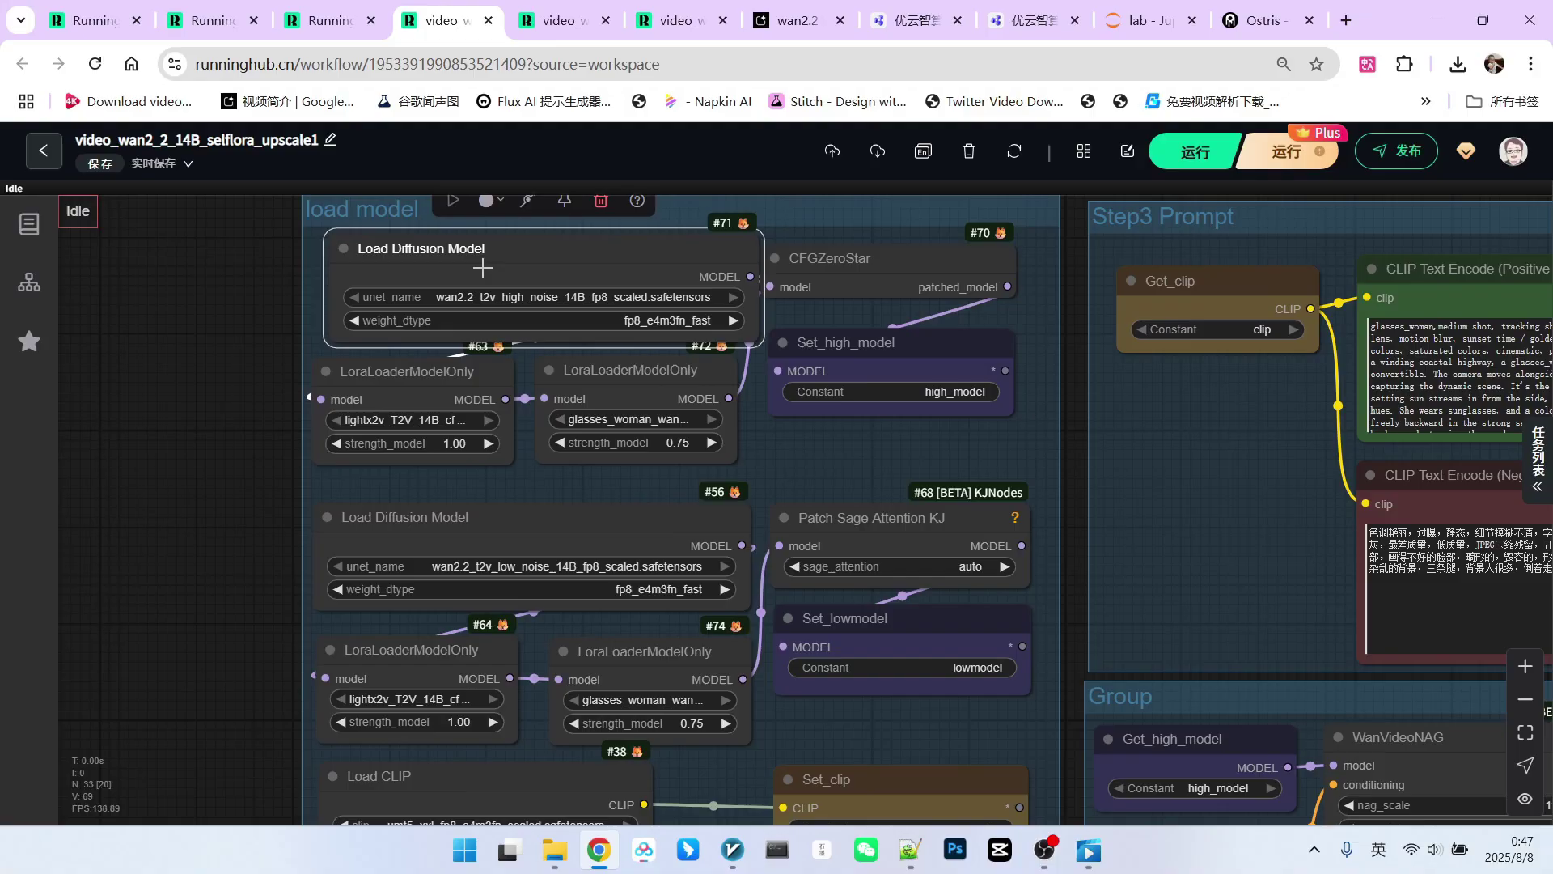
pyautogui.moveTo(608, 270); pyautogui.dragTo(598, 264)
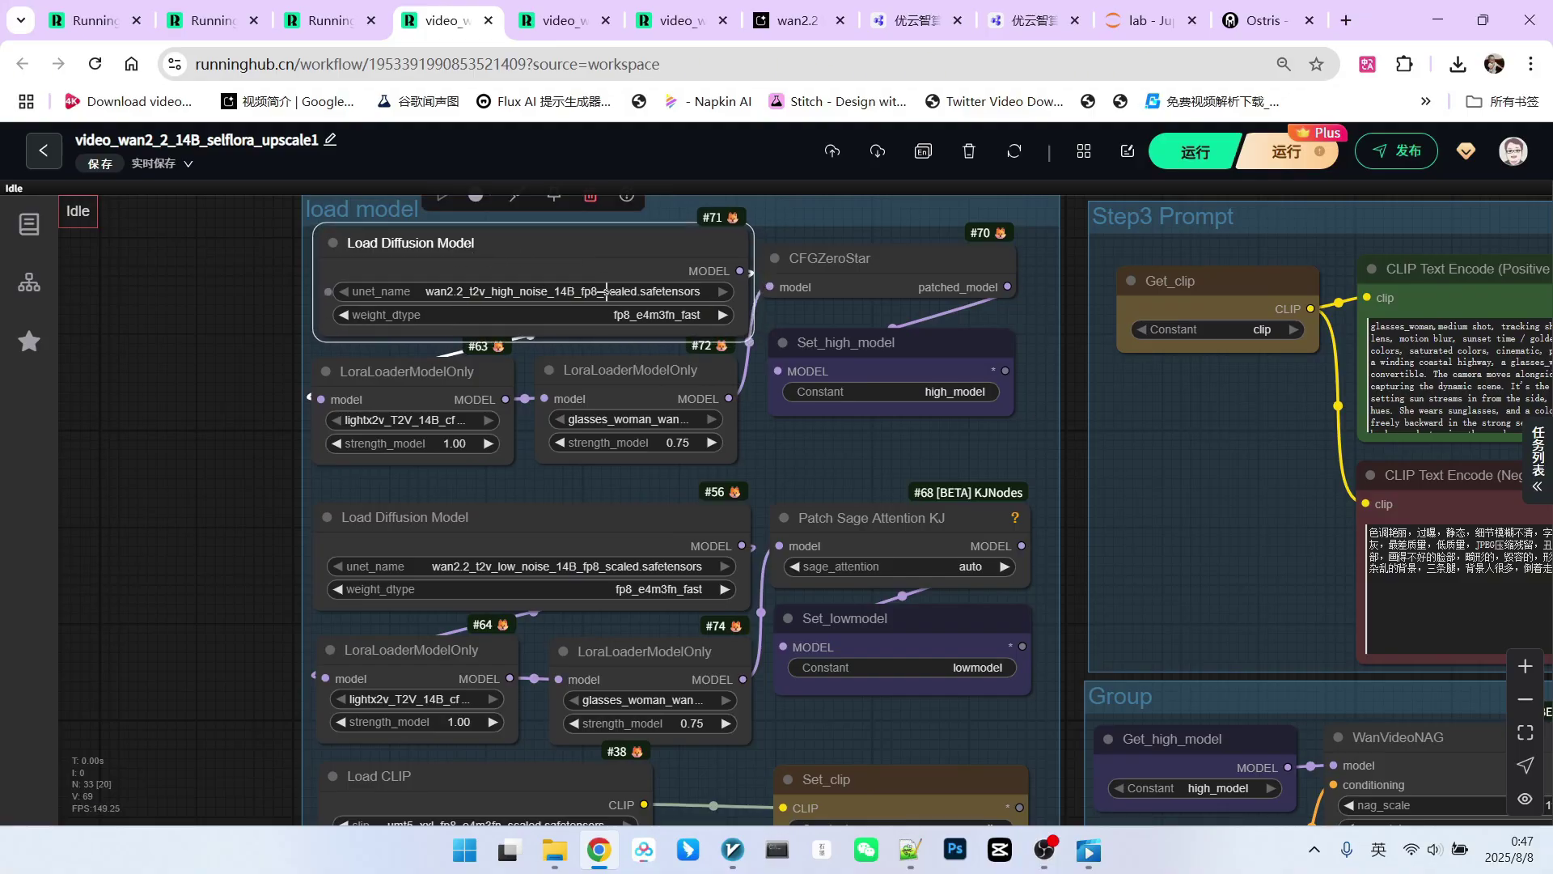
pyautogui.scroll(-3, 596, 315)
pyautogui.scroll(4, 871, 317)
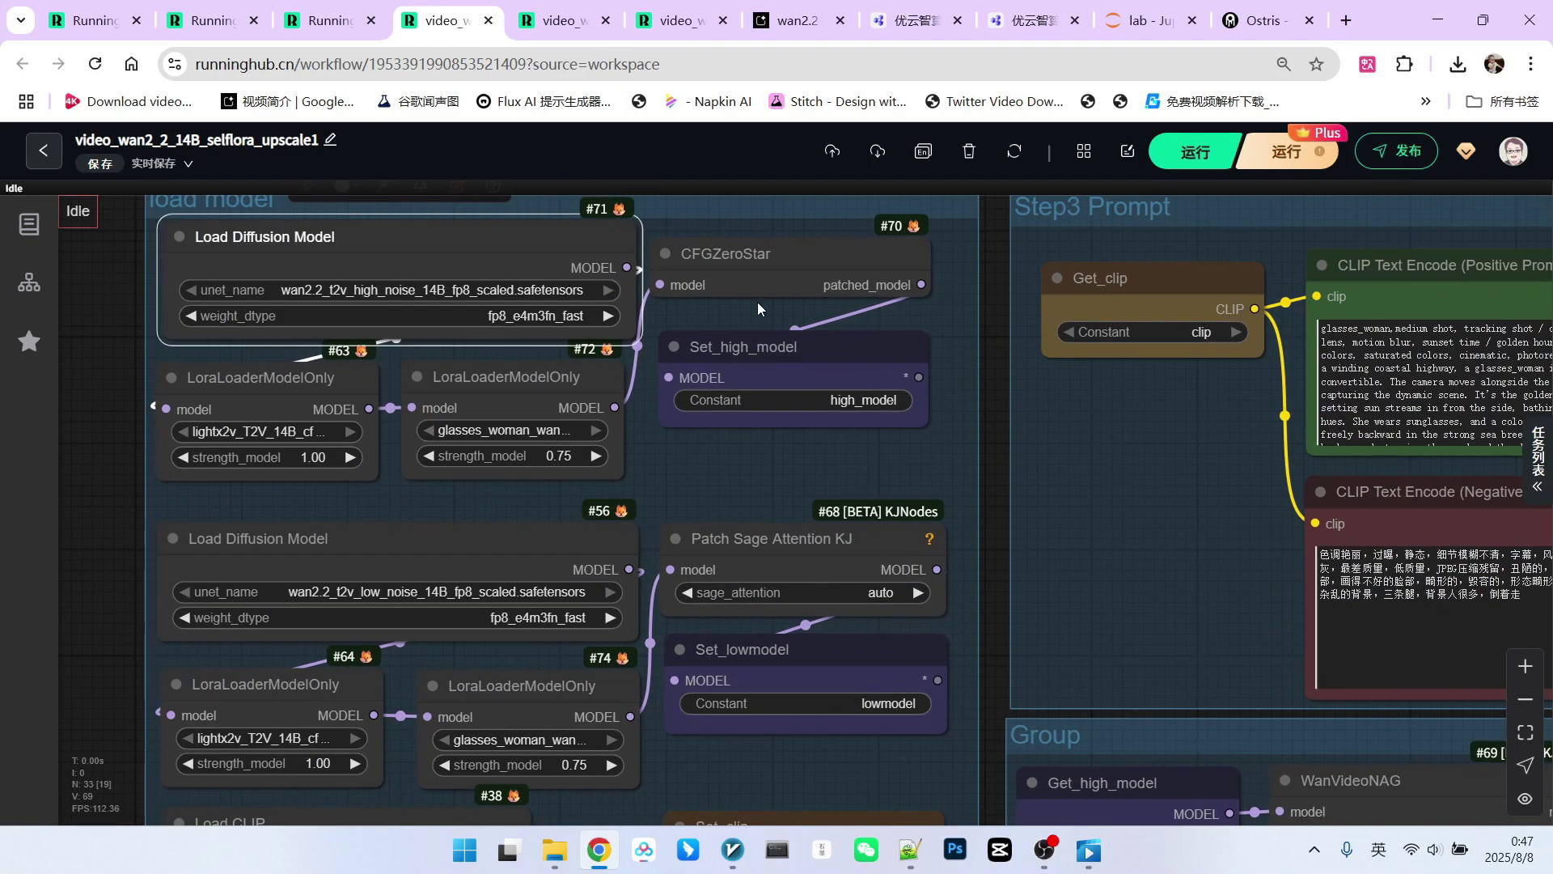
# Set strength_model of the lightx2v LoRA loader in the high-noise chain to 1.45
pyautogui.moveTo(699, 445); pyautogui.dragTo(867, 393)
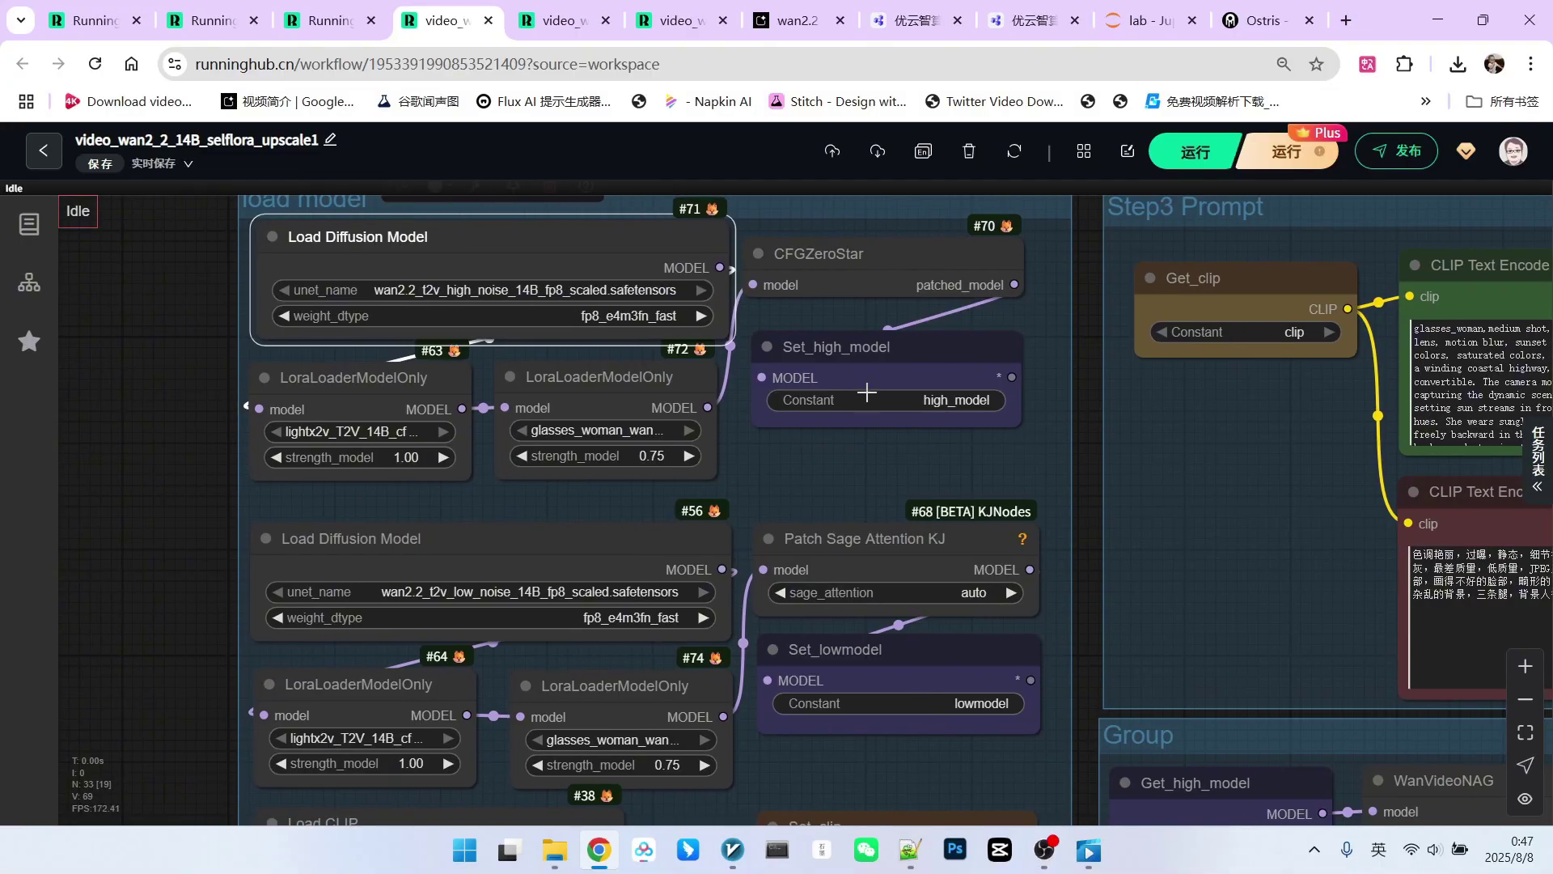
pyautogui.scroll(2, 872, 405)
pyautogui.moveTo(786, 478); pyautogui.dragTo(888, 472)
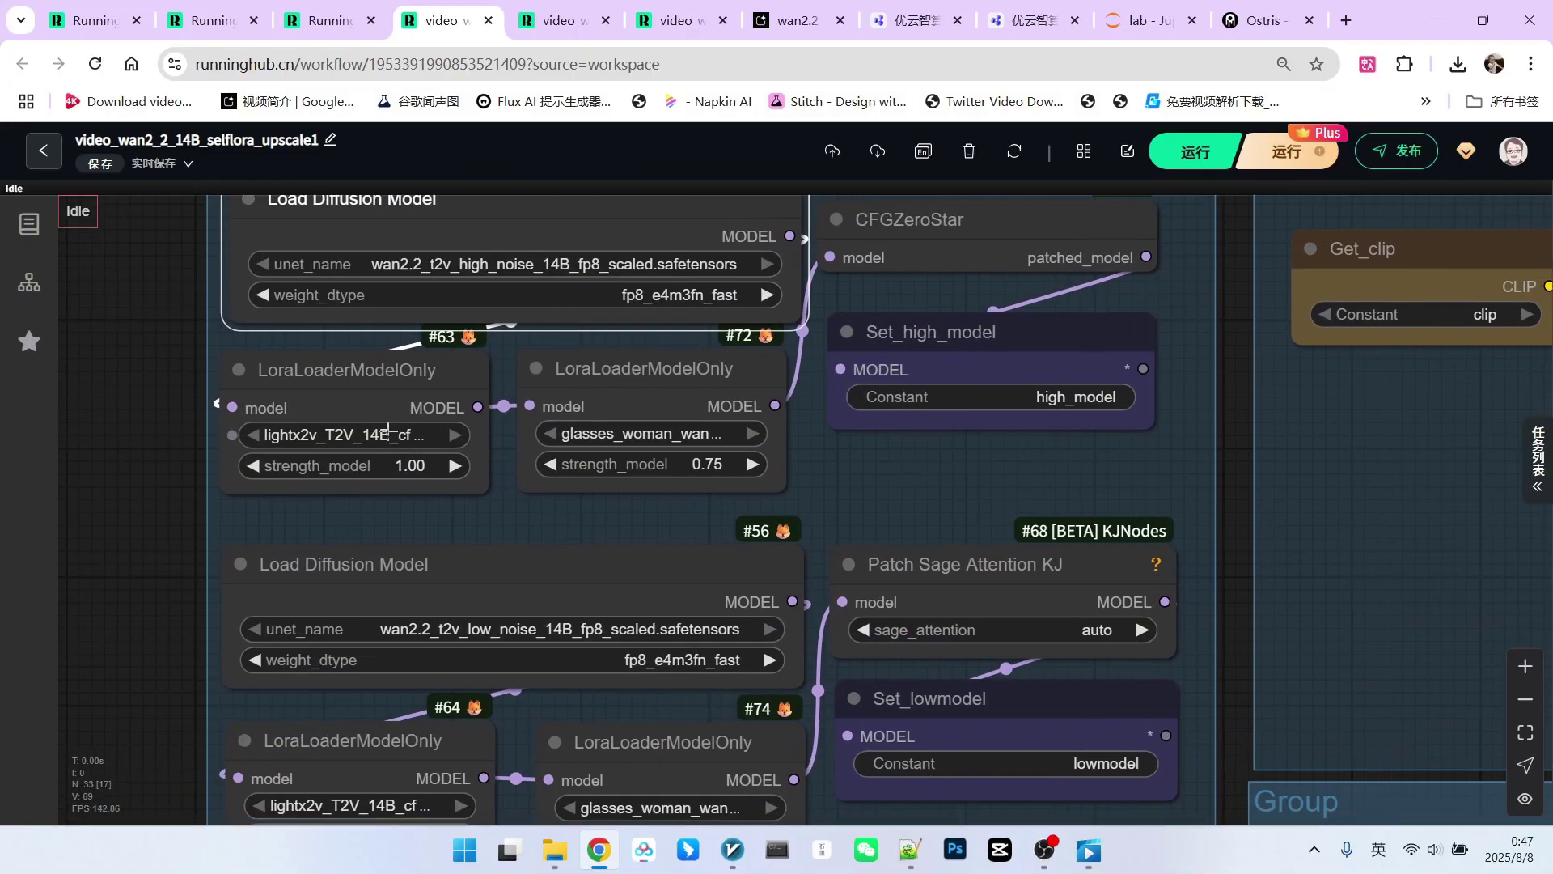
pyautogui.moveTo(429, 466); pyautogui.dragTo(475, 487)
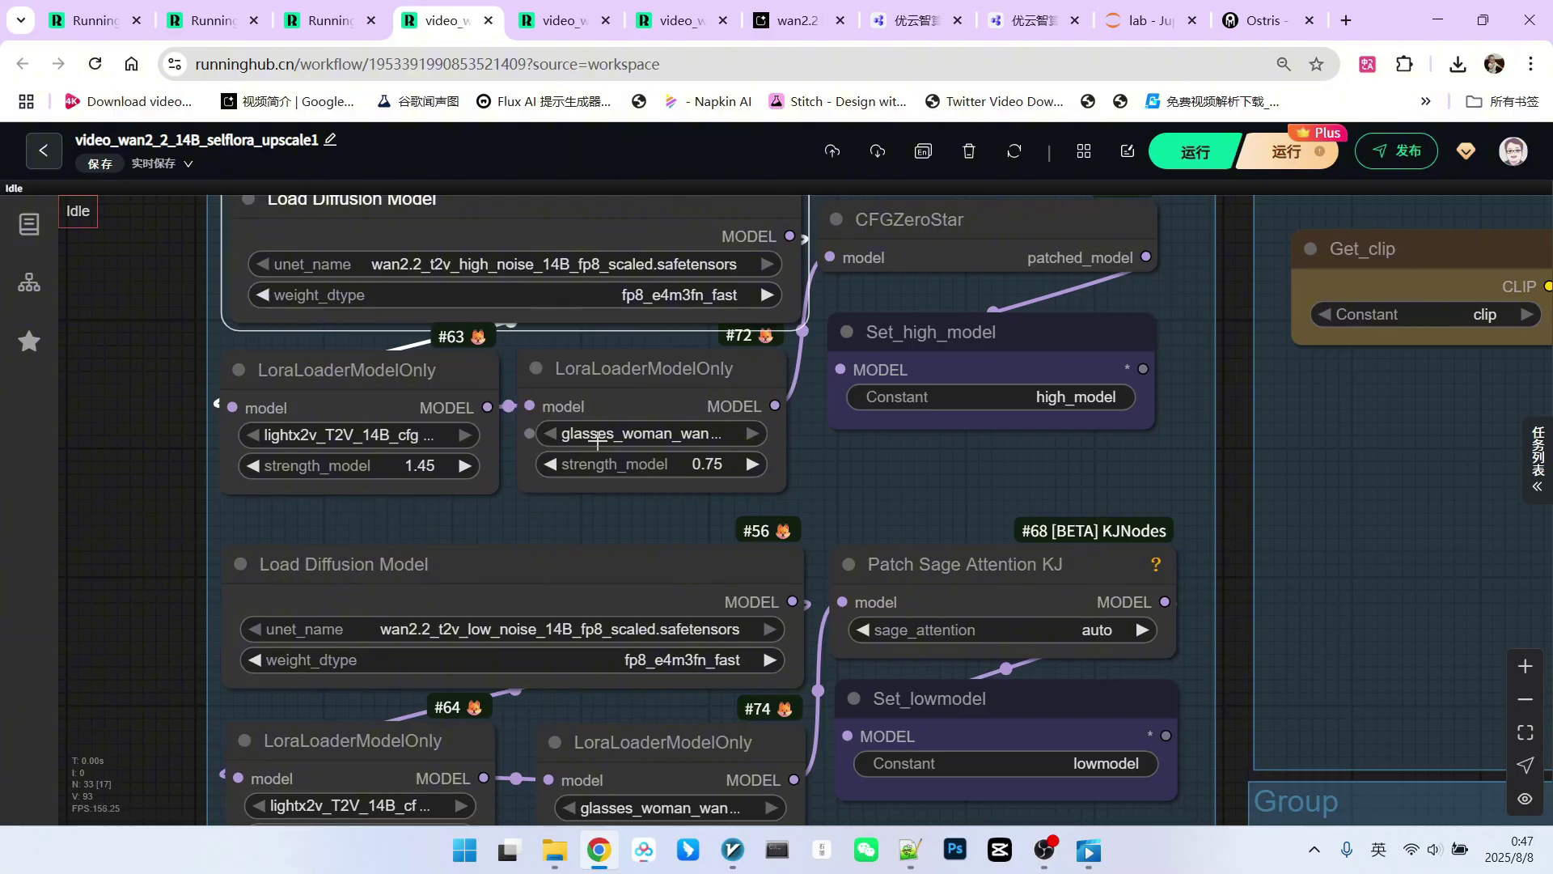
# Select the glasses_woman LoRA loader in the high-noise chain and examine its LoRA name and strength
pyautogui.click(610, 374)
pyautogui.scroll(5, 812, 484)
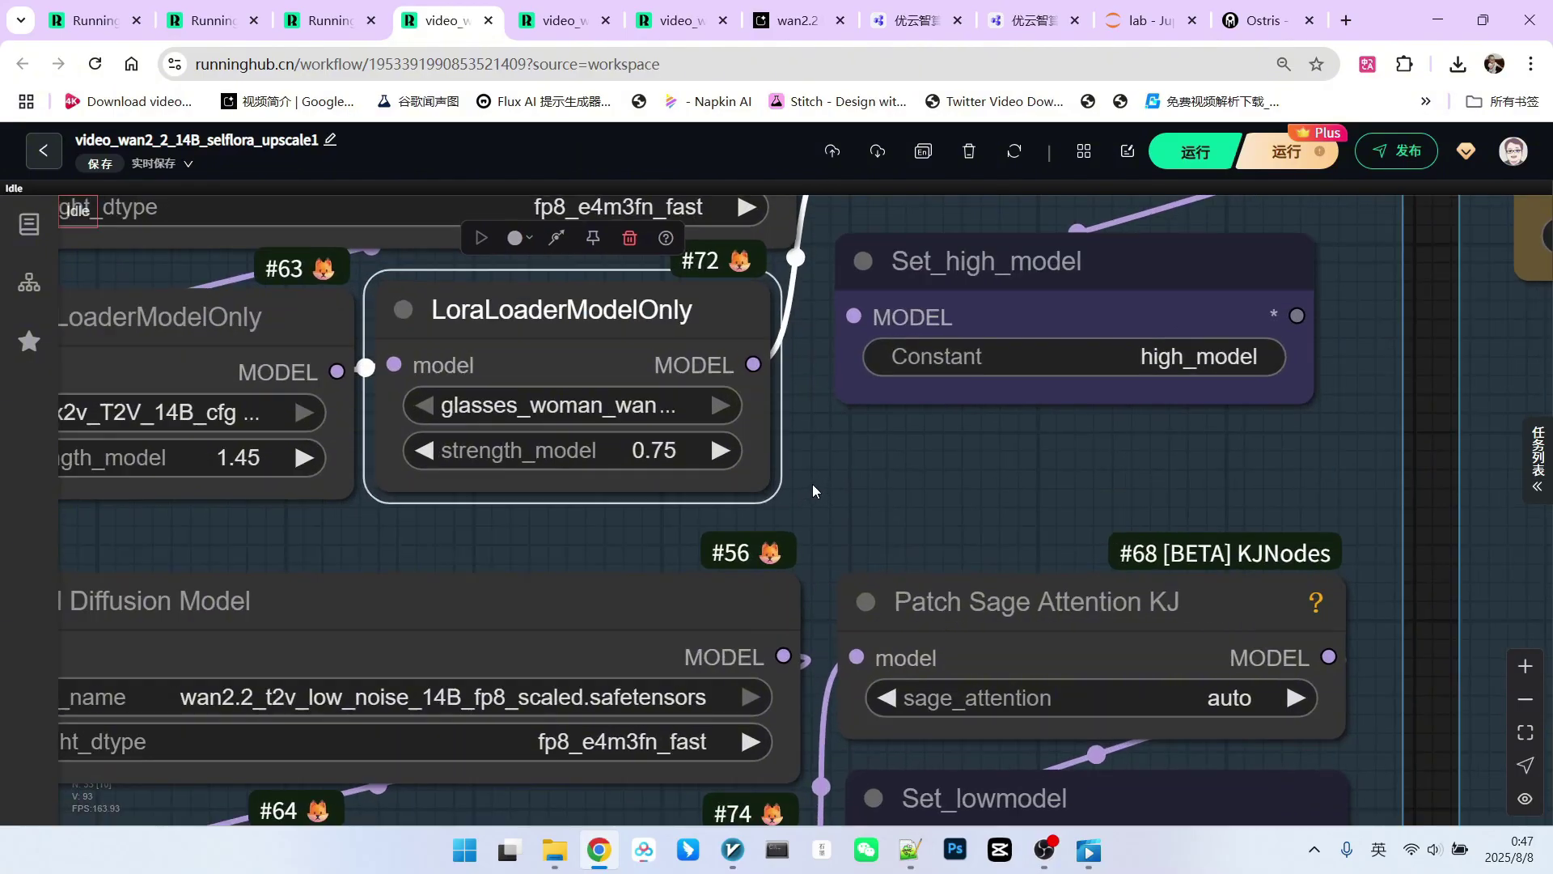
pyautogui.moveTo(829, 487); pyautogui.dragTo(836, 545)
pyautogui.scroll(3, 808, 491)
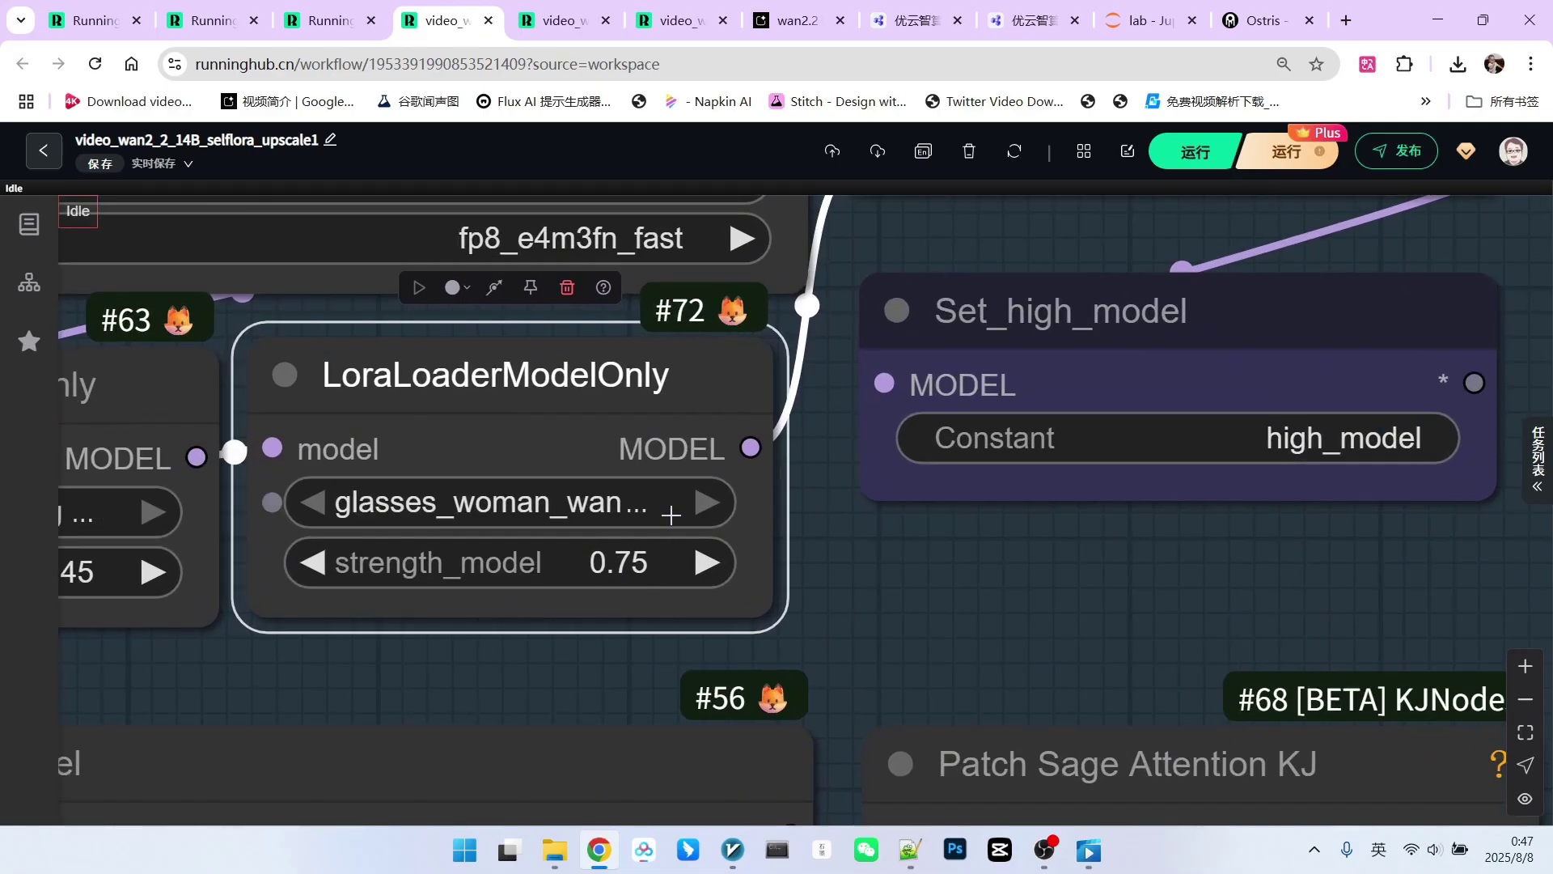
# Review the CFGZeroStar node and the Set_high_model node at the end of the high-noise chain
pyautogui.scroll(-7, 671, 514)
pyautogui.moveTo(756, 526); pyautogui.dragTo(792, 535)
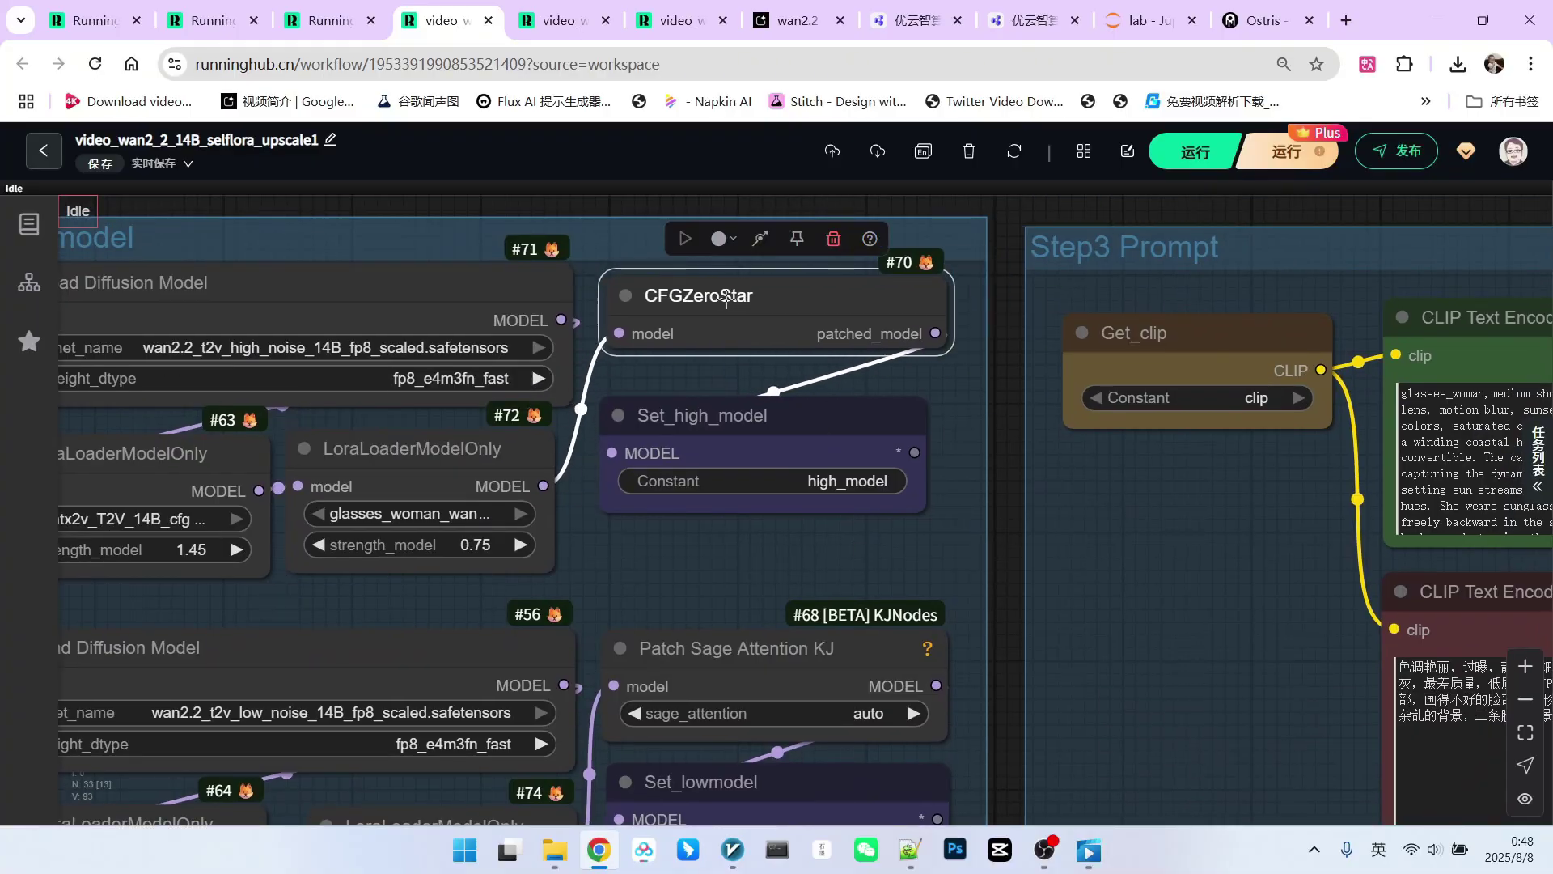
pyautogui.scroll(3, 854, 525)
pyautogui.moveTo(729, 404)
pyautogui.mouseDown()
pyautogui.moveTo(683, 412)
pyautogui.moveTo(756, 411)
pyautogui.mouseUp()
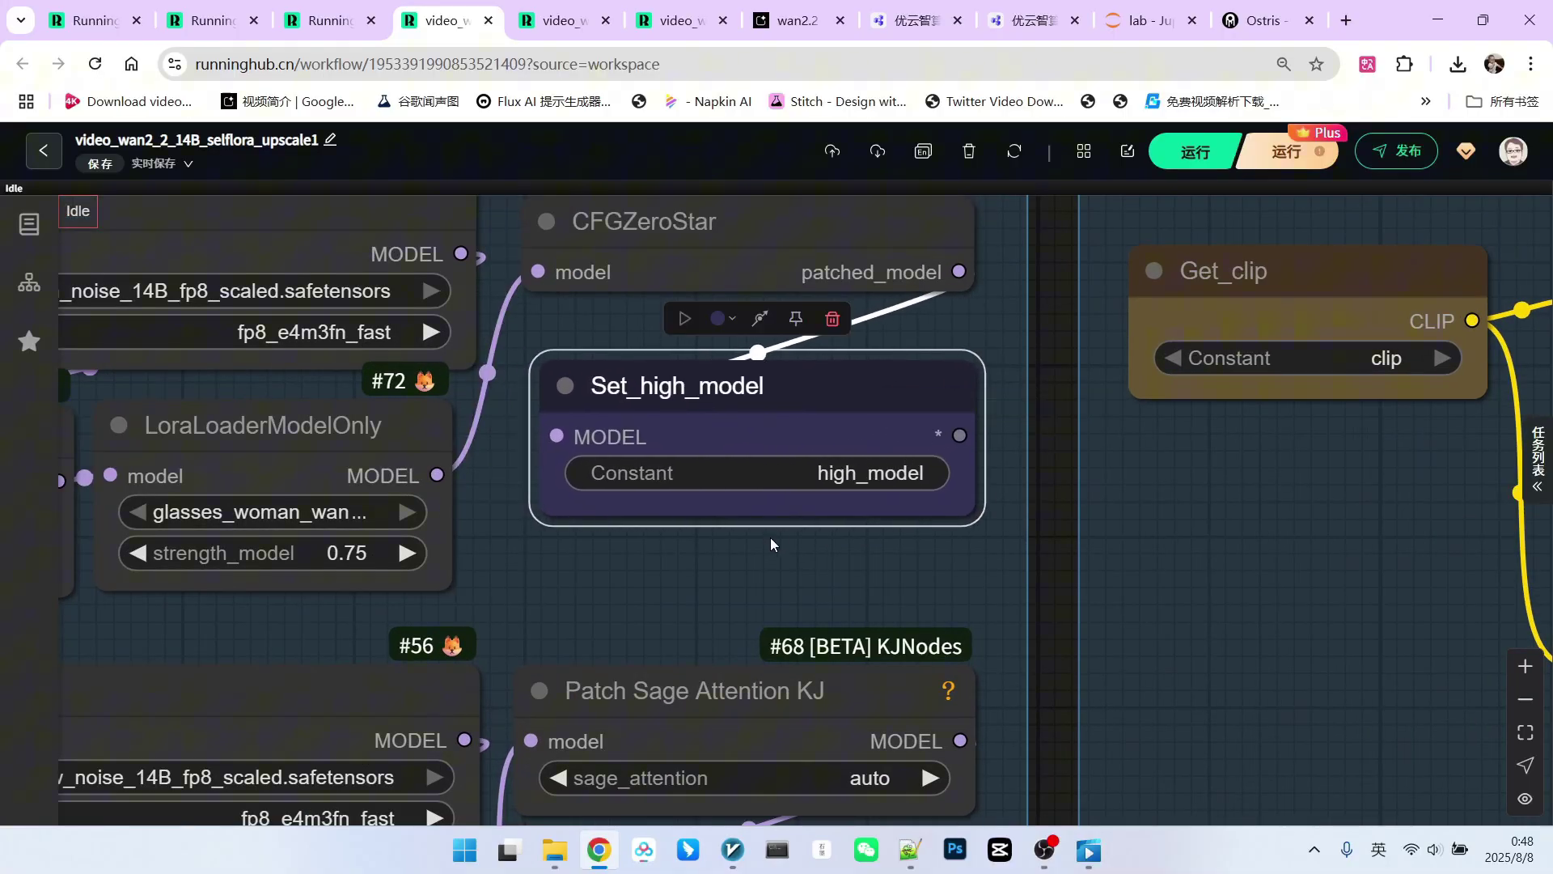
# Go through the low-noise chain, checking its diffusion model loader, both LoRA loaders and the Patch Sage Attention KJ node
pyautogui.scroll(-4, 771, 538)
pyautogui.moveTo(742, 539); pyautogui.dragTo(926, 308)
pyautogui.scroll(3, 629, 503)
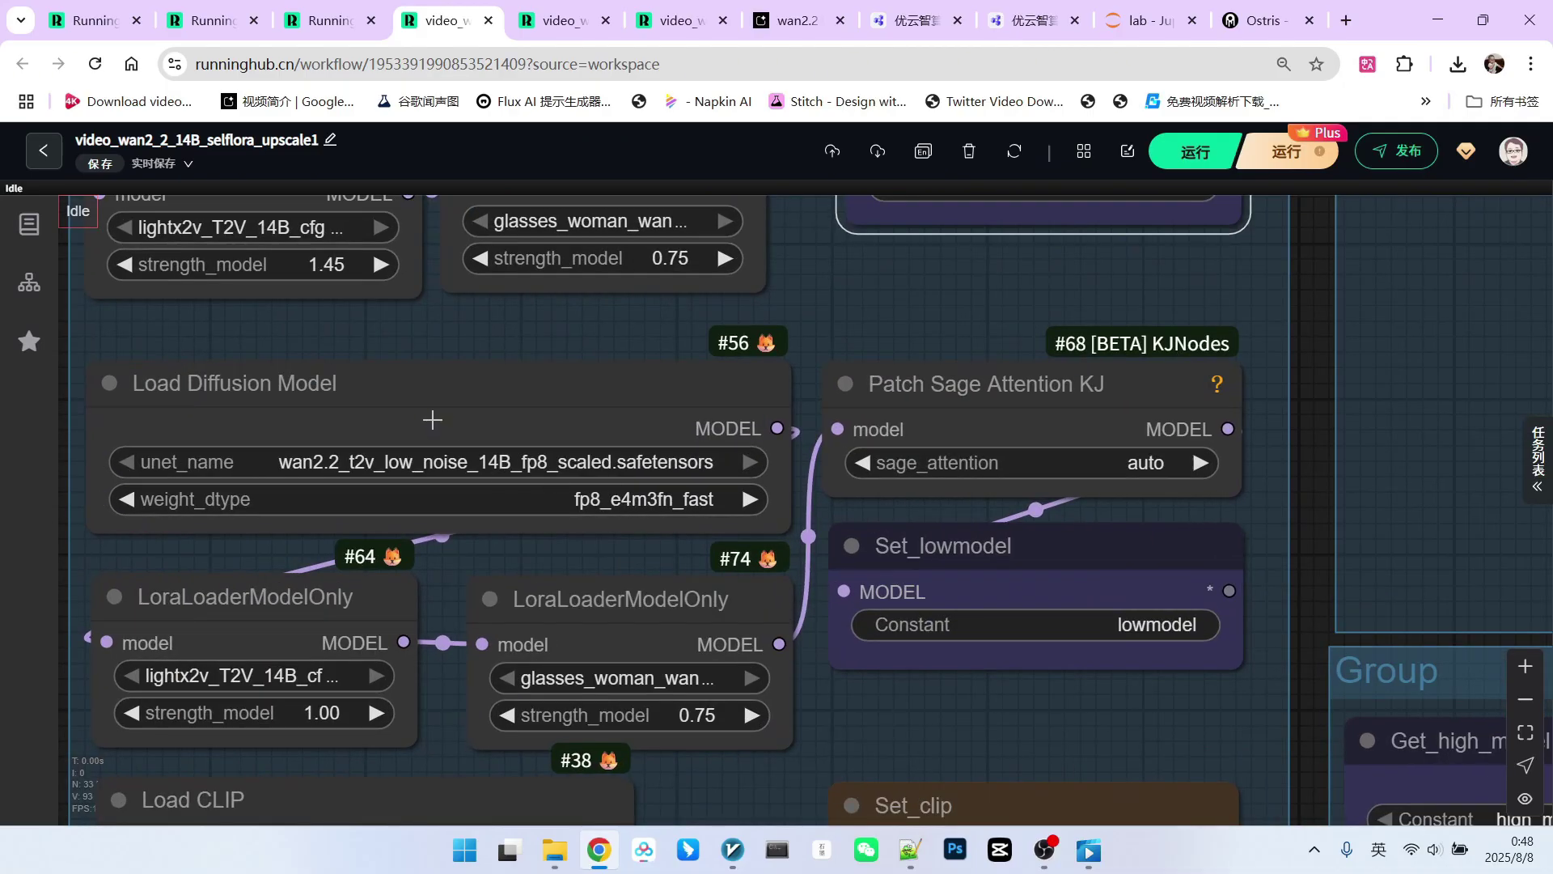
pyautogui.moveTo(432, 420); pyautogui.dragTo(419, 415)
pyautogui.moveTo(273, 617); pyautogui.dragTo(270, 596)
pyautogui.moveTo(609, 592)
pyautogui.mouseDown()
pyautogui.moveTo(565, 590)
pyautogui.moveTo(595, 581)
pyautogui.mouseUp()
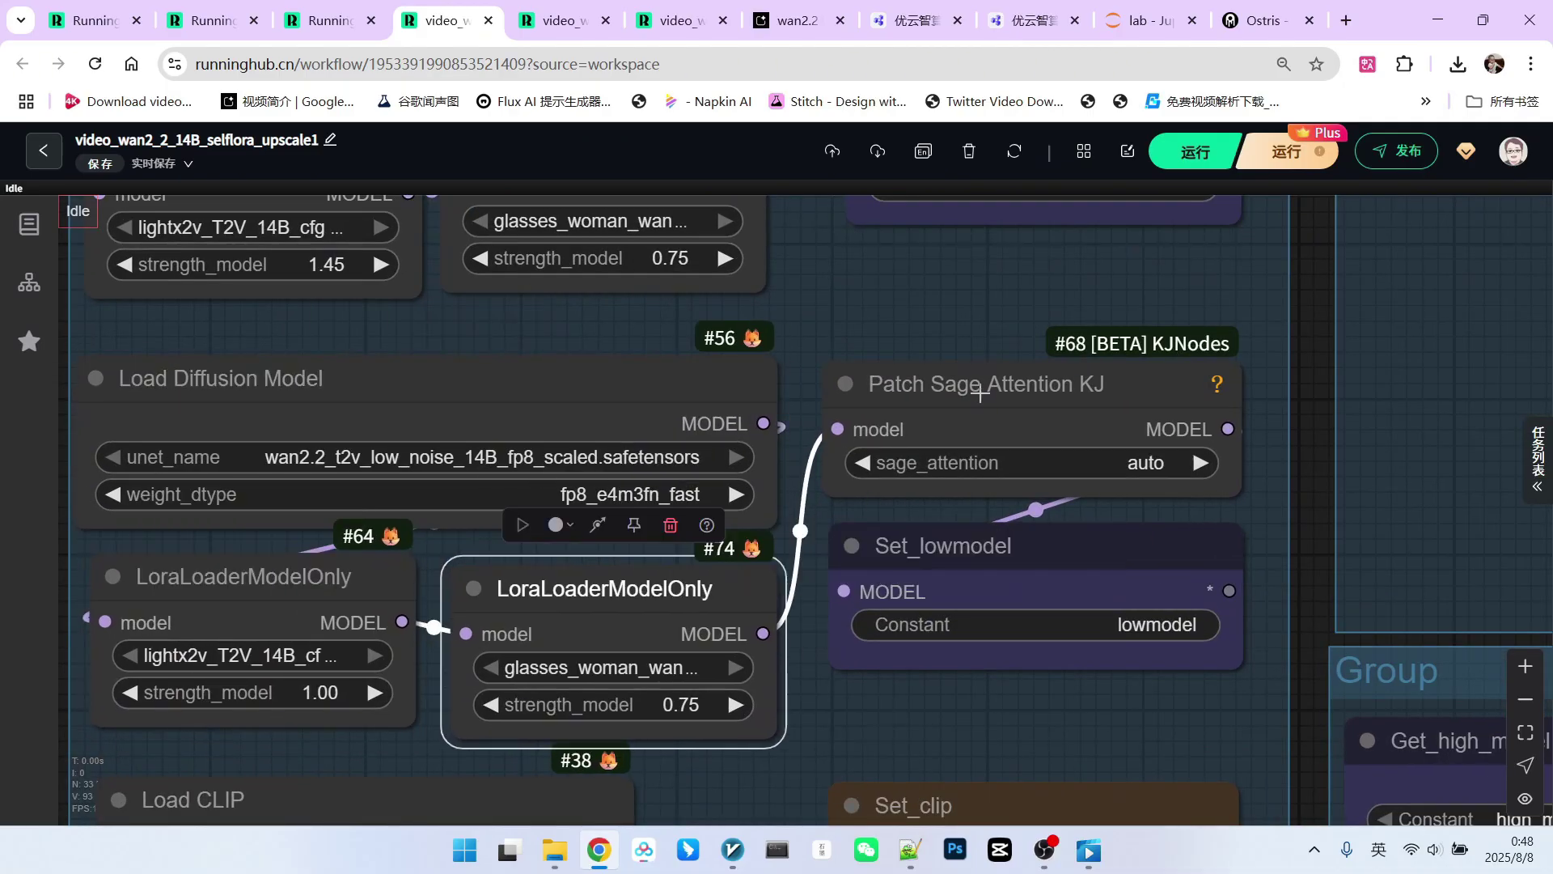
pyautogui.moveTo(981, 394); pyautogui.dragTo(961, 394)
pyautogui.scroll(-2, 971, 444)
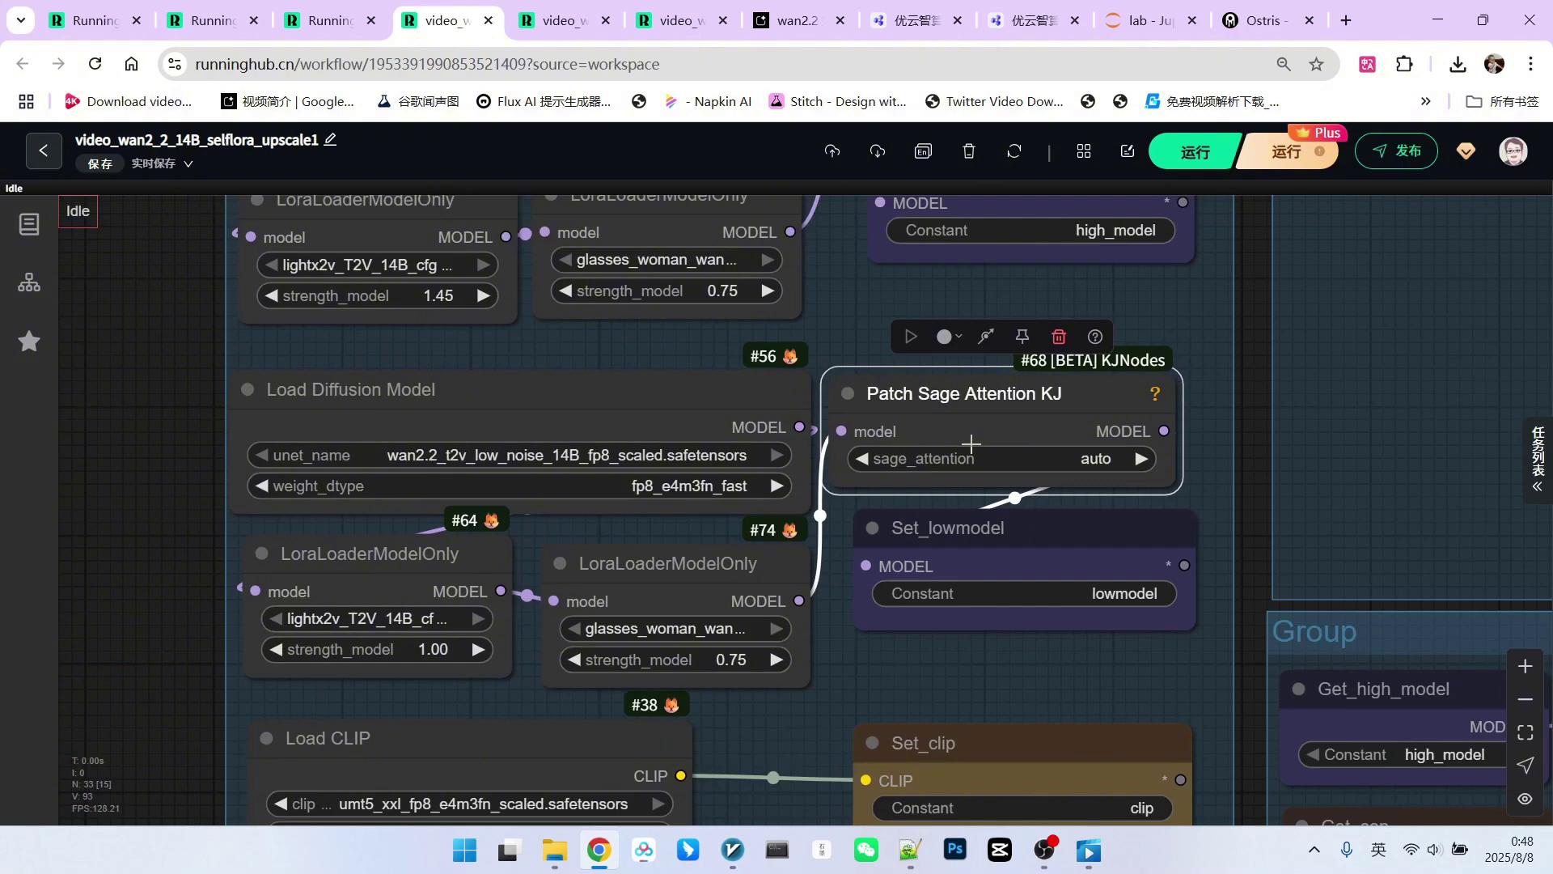
# Review the Load CLIP and Load VAE nodes in the load model group
pyautogui.scroll(-3, 971, 443)
pyautogui.click(526, 469)
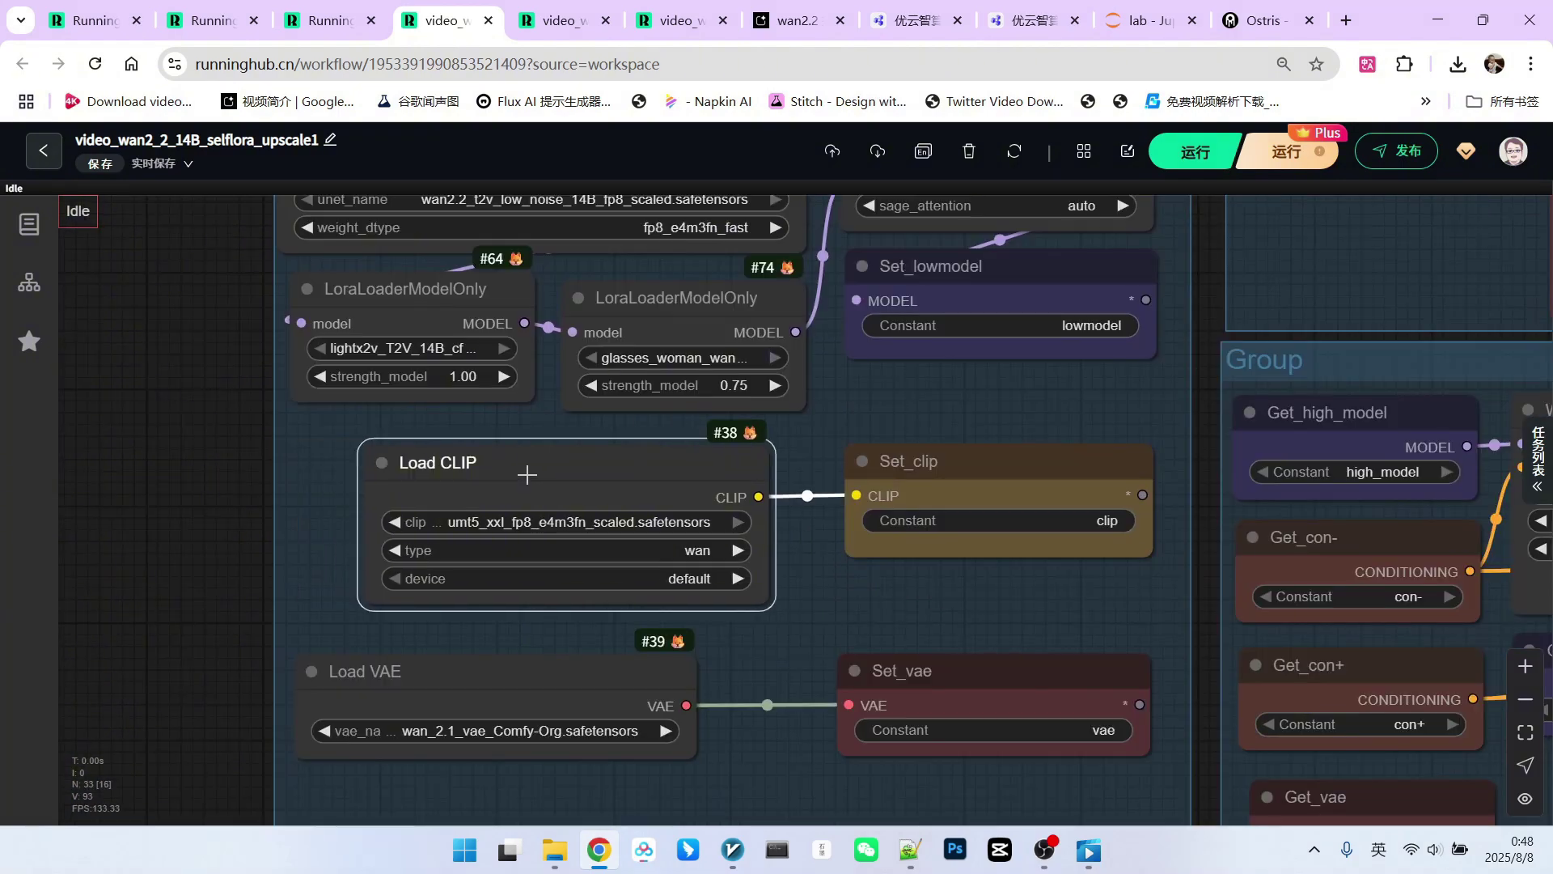
pyautogui.scroll(-2, 780, 627)
pyautogui.moveTo(472, 560); pyautogui.dragTo(503, 564)
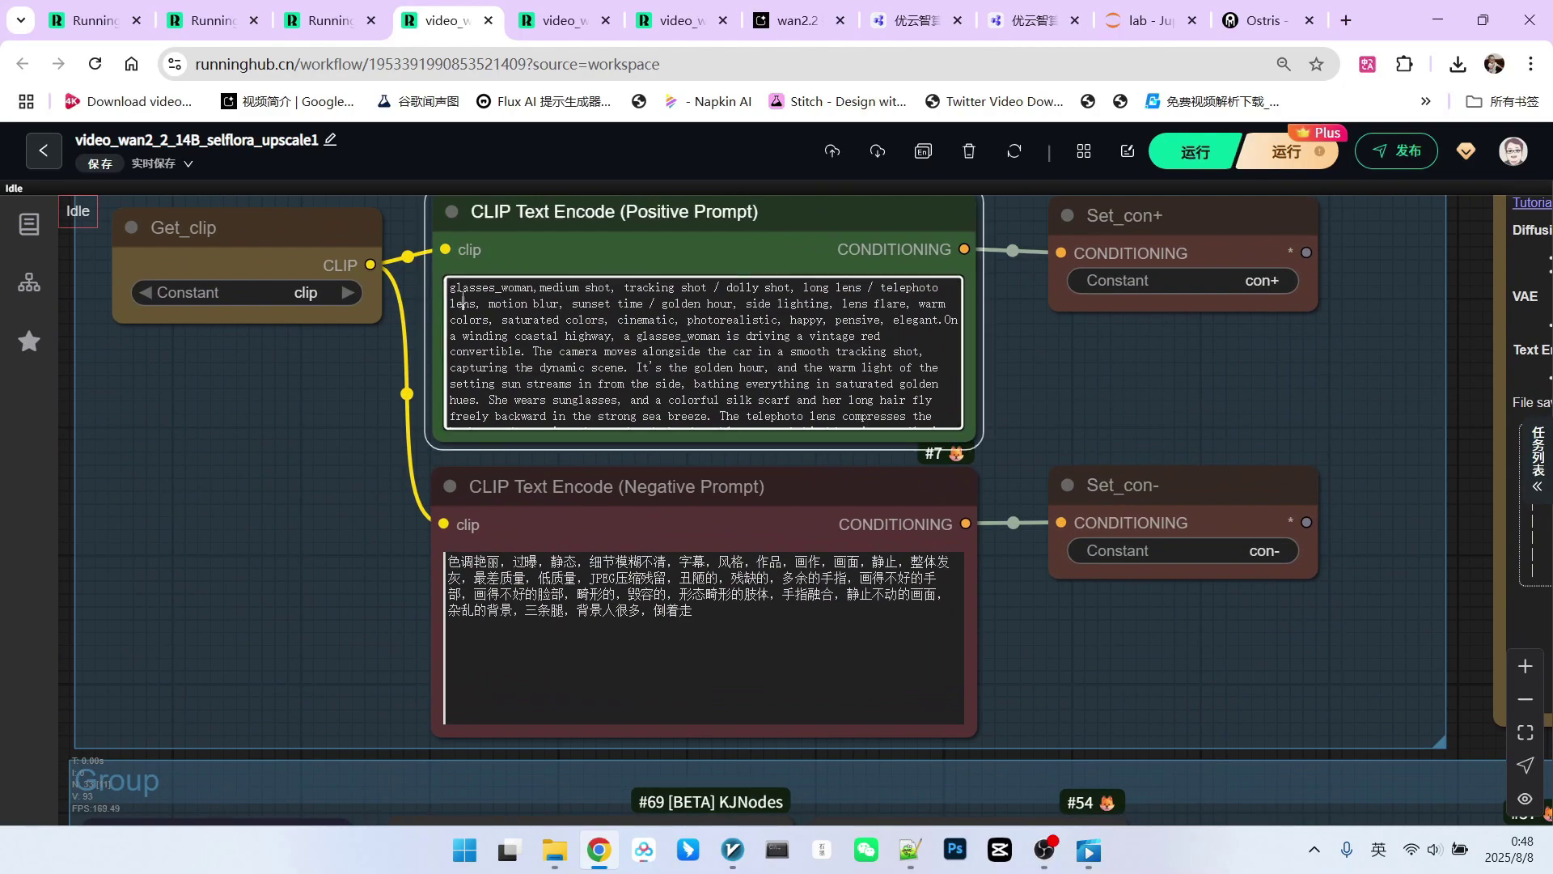
# Highlight and read the positive prompt text beginning with the glasses_woman trigger word
pyautogui.moveTo(462, 302); pyautogui.dragTo(728, 441)
pyautogui.scroll(1, 632, 322)
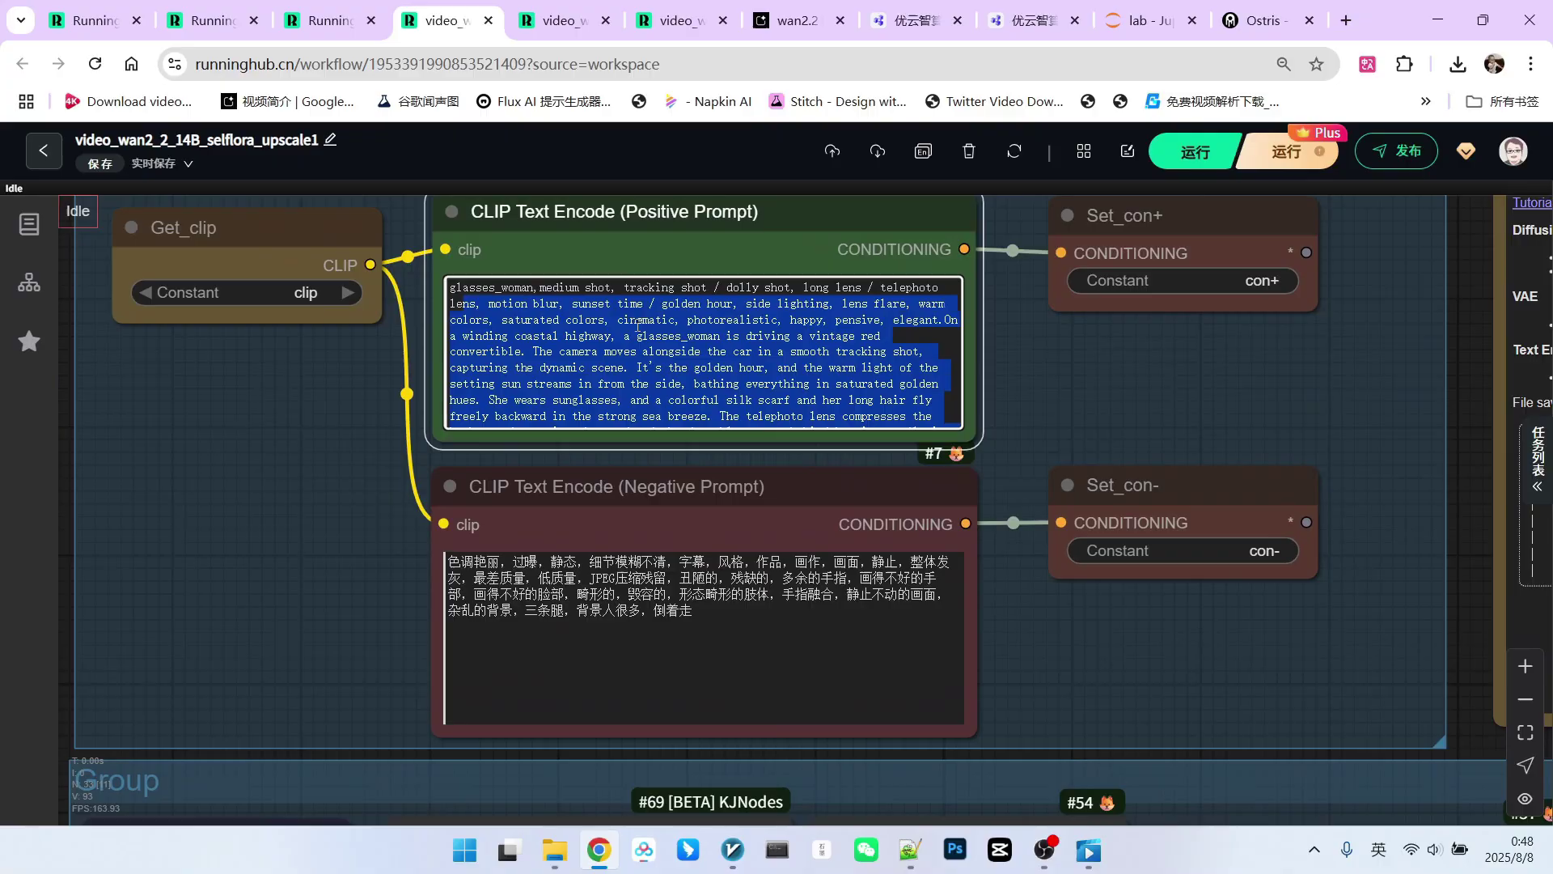
pyautogui.scroll(-1, 745, 308)
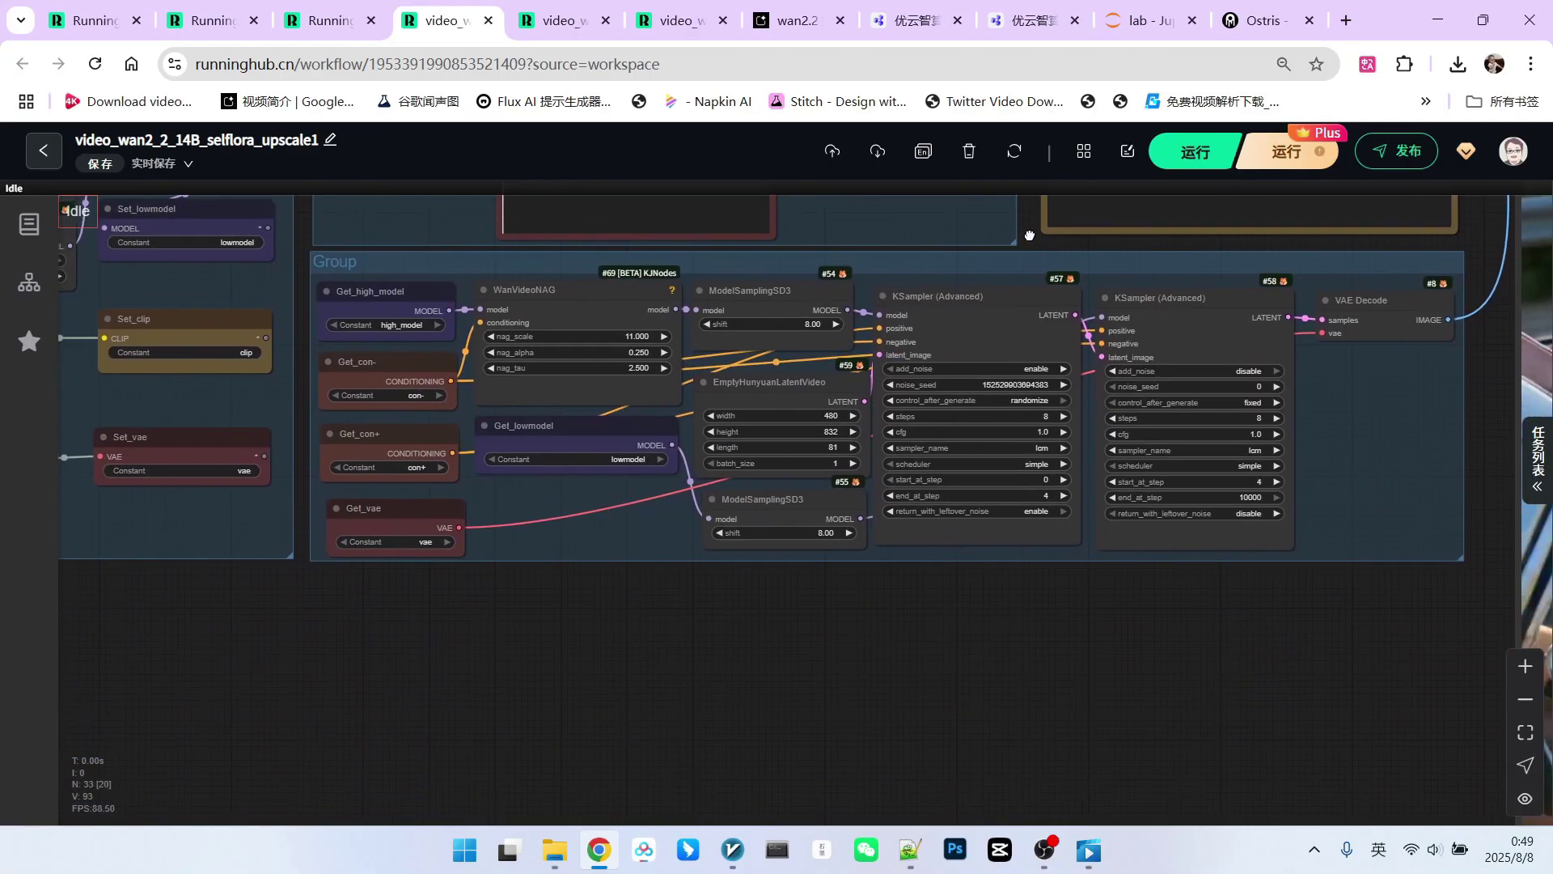
# Select the WanVideoNAG node in the sampling group and examine its nag_scale, nag_alpha and nag_tau settings
pyautogui.scroll(5, 729, 493)
pyautogui.moveTo(721, 600); pyautogui.dragTo(721, 699)
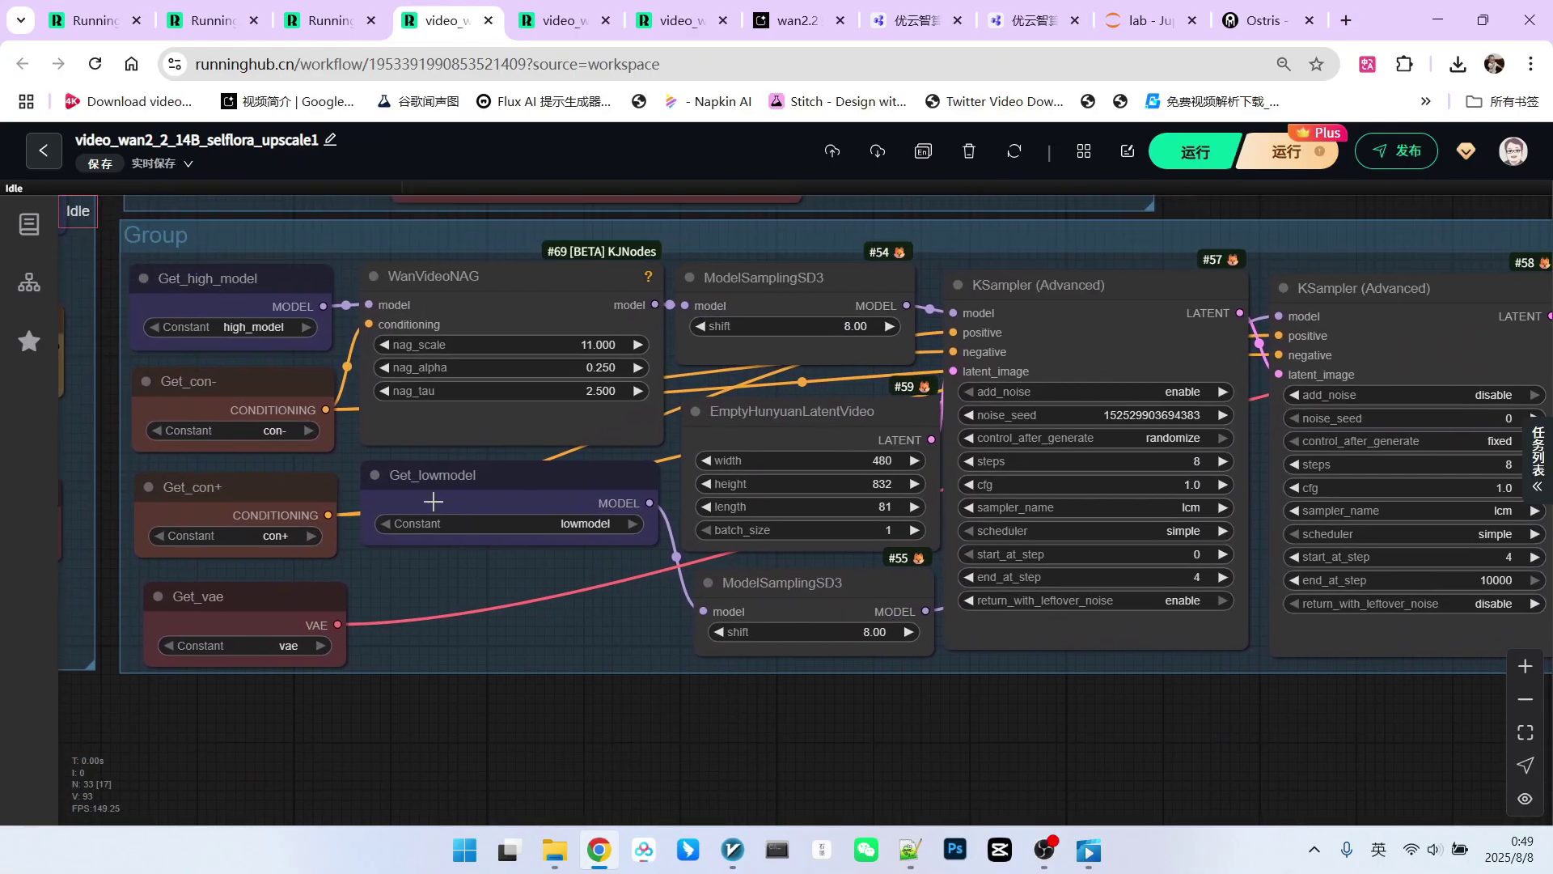
pyautogui.scroll(3, 425, 477)
pyautogui.scroll(-2, 425, 464)
pyautogui.moveTo(516, 261)
pyautogui.mouseDown()
pyautogui.moveTo(540, 268)
pyautogui.moveTo(502, 275)
pyautogui.mouseUp()
pyautogui.scroll(2, 526, 308)
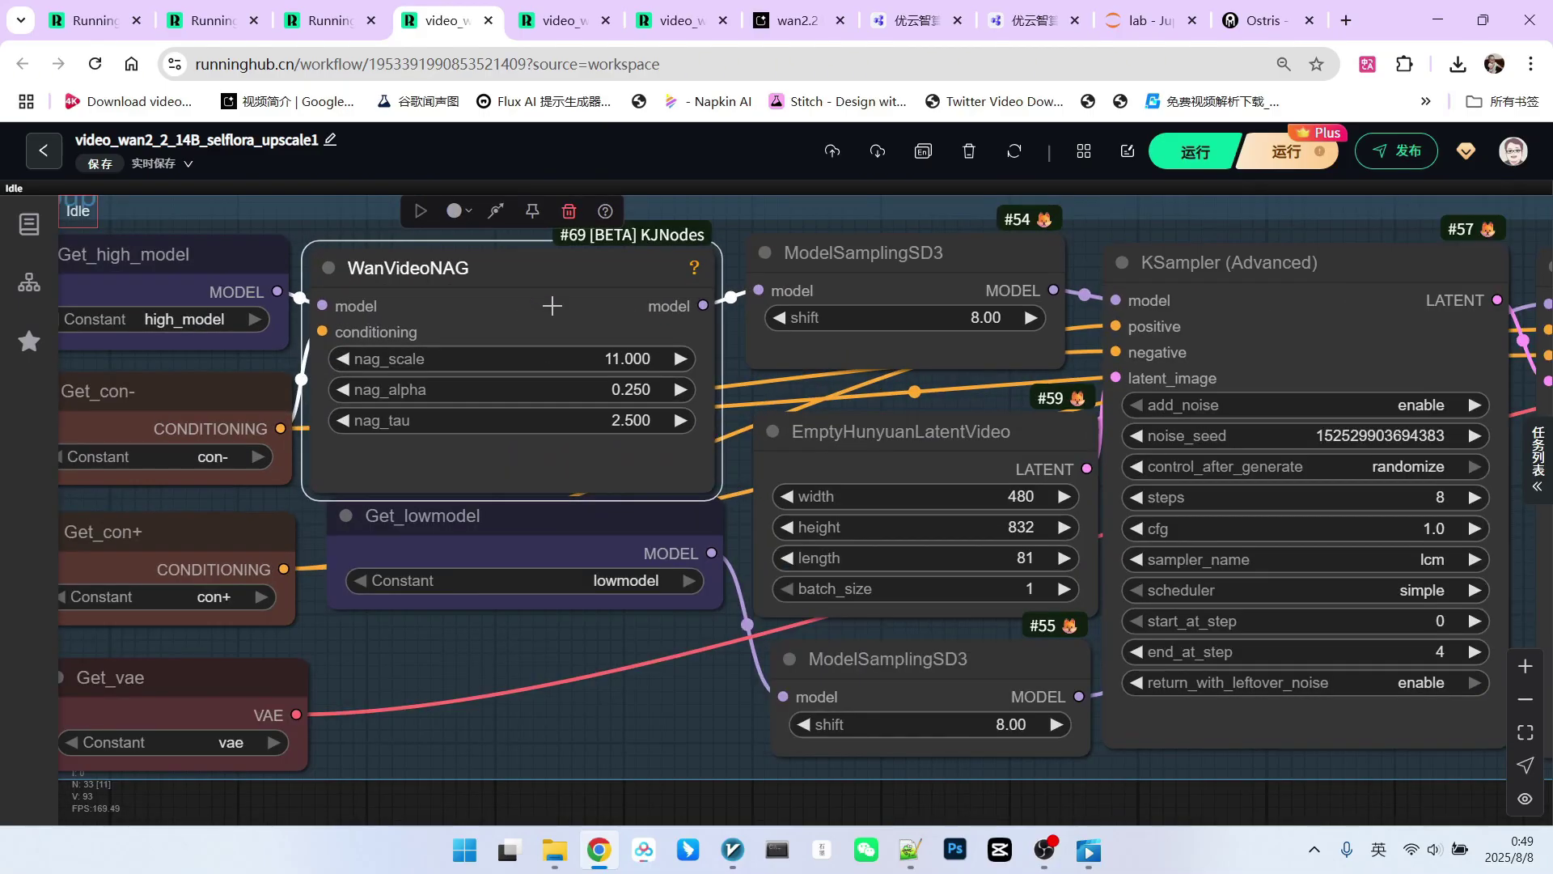
# Review the ModelSamplingSD3 node and compare the step, sampler and noise settings of the two KSampler (Advanced) nodes
pyautogui.scroll(-2, 553, 305)
pyautogui.moveTo(854, 261); pyautogui.dragTo(850, 263)
pyautogui.moveTo(1137, 270); pyautogui.dragTo(1157, 263)
pyautogui.moveTo(1320, 706); pyautogui.dragTo(983, 692)
pyautogui.scroll(3, 980, 453)
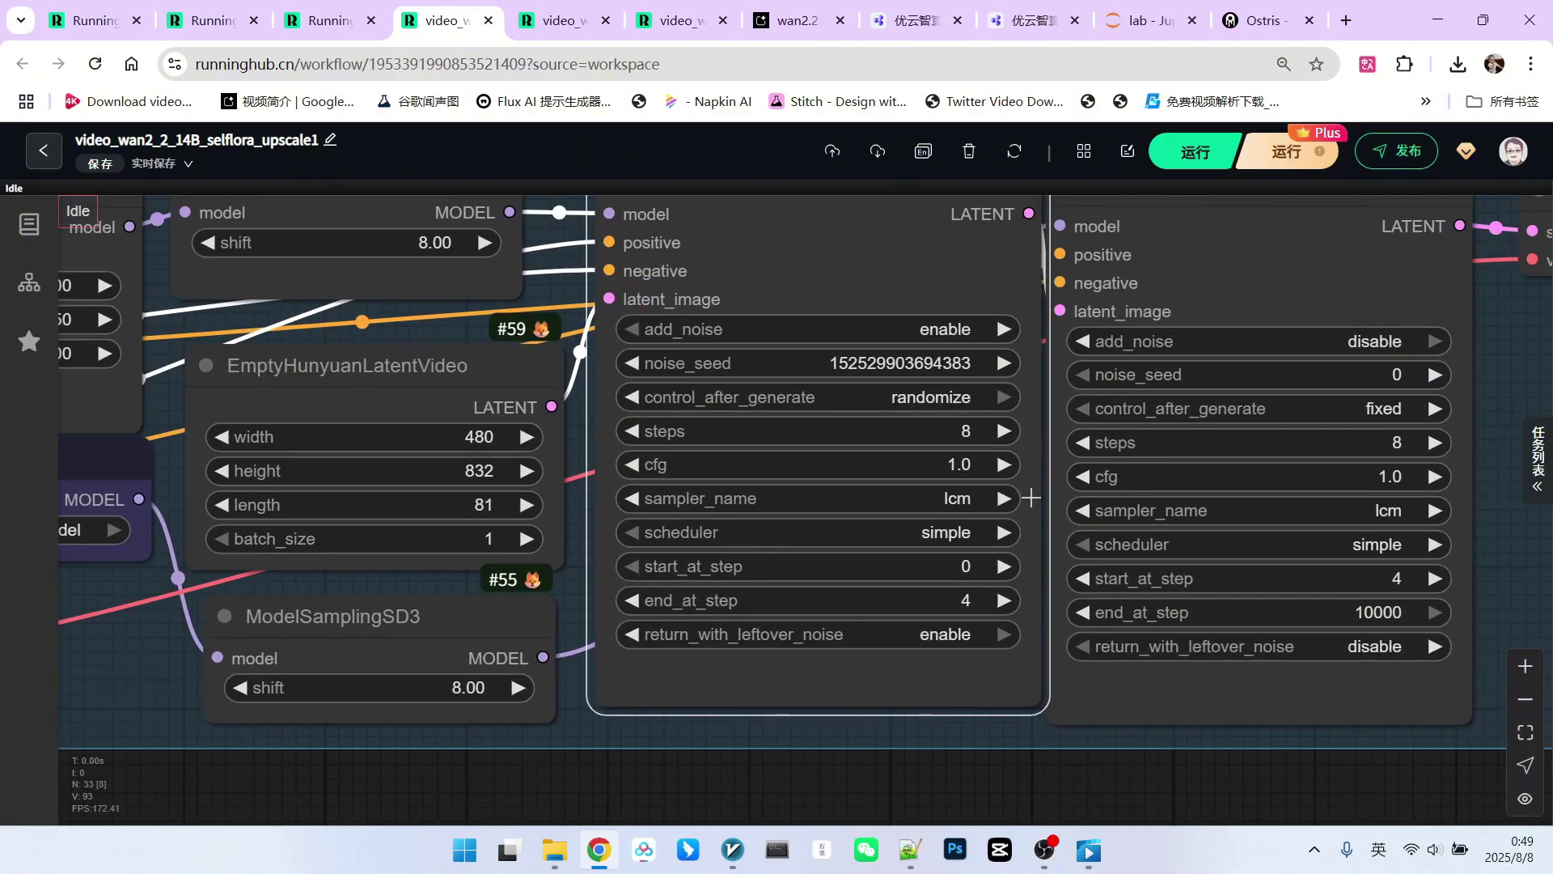
pyautogui.scroll(-1, 988, 589)
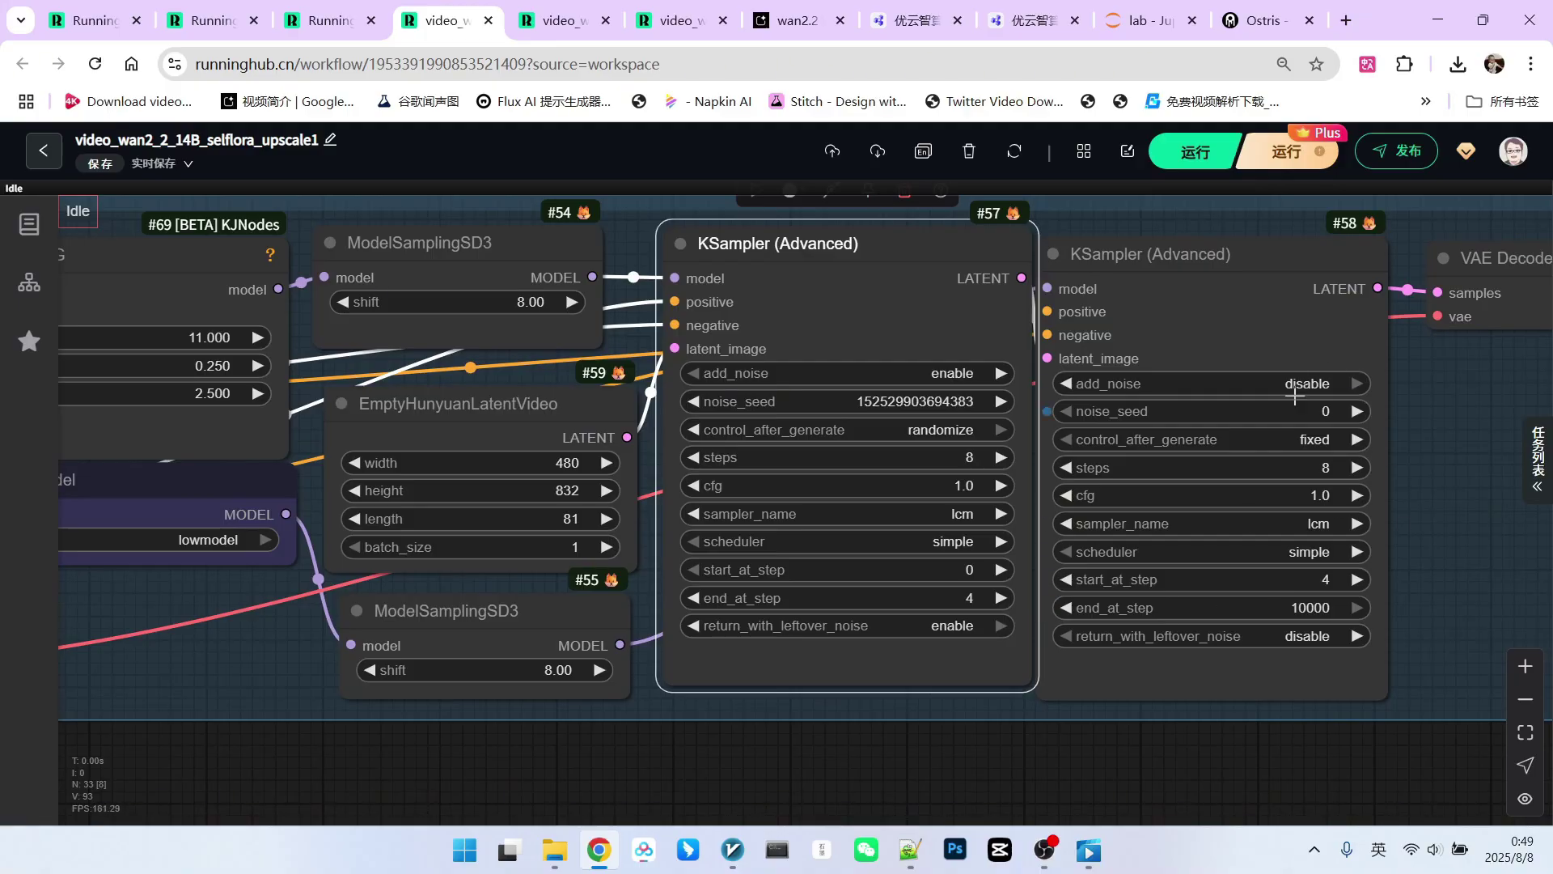
pyautogui.scroll(3, 926, 494)
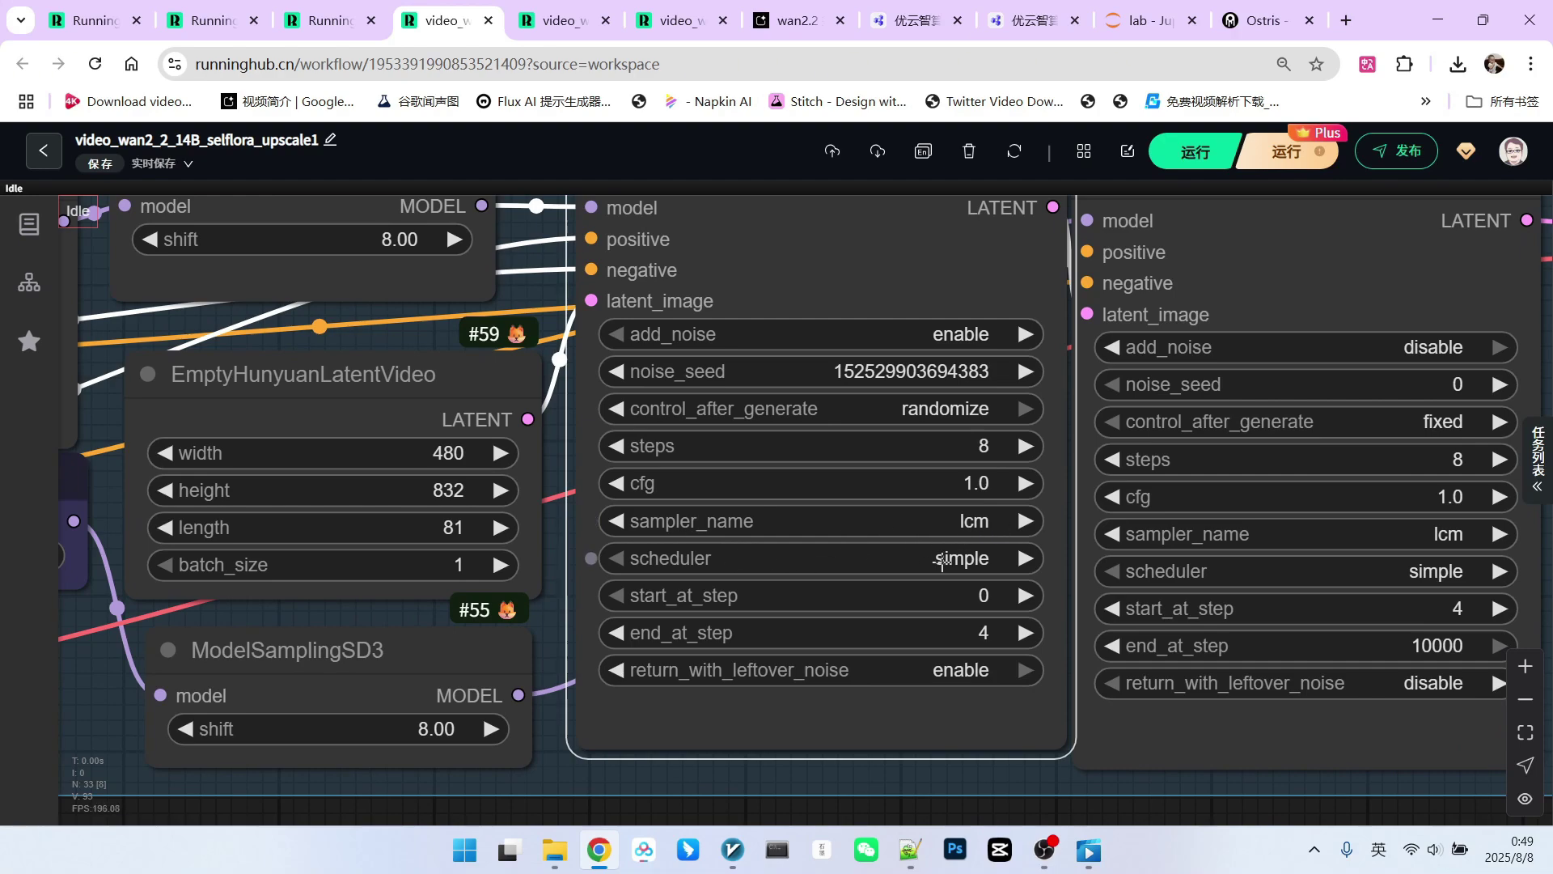
# Compare the noise, start_at_step, end_at_step and leftover-noise settings of the two KSampler (Advanced) nodes
pyautogui.scroll(-2, 991, 556)
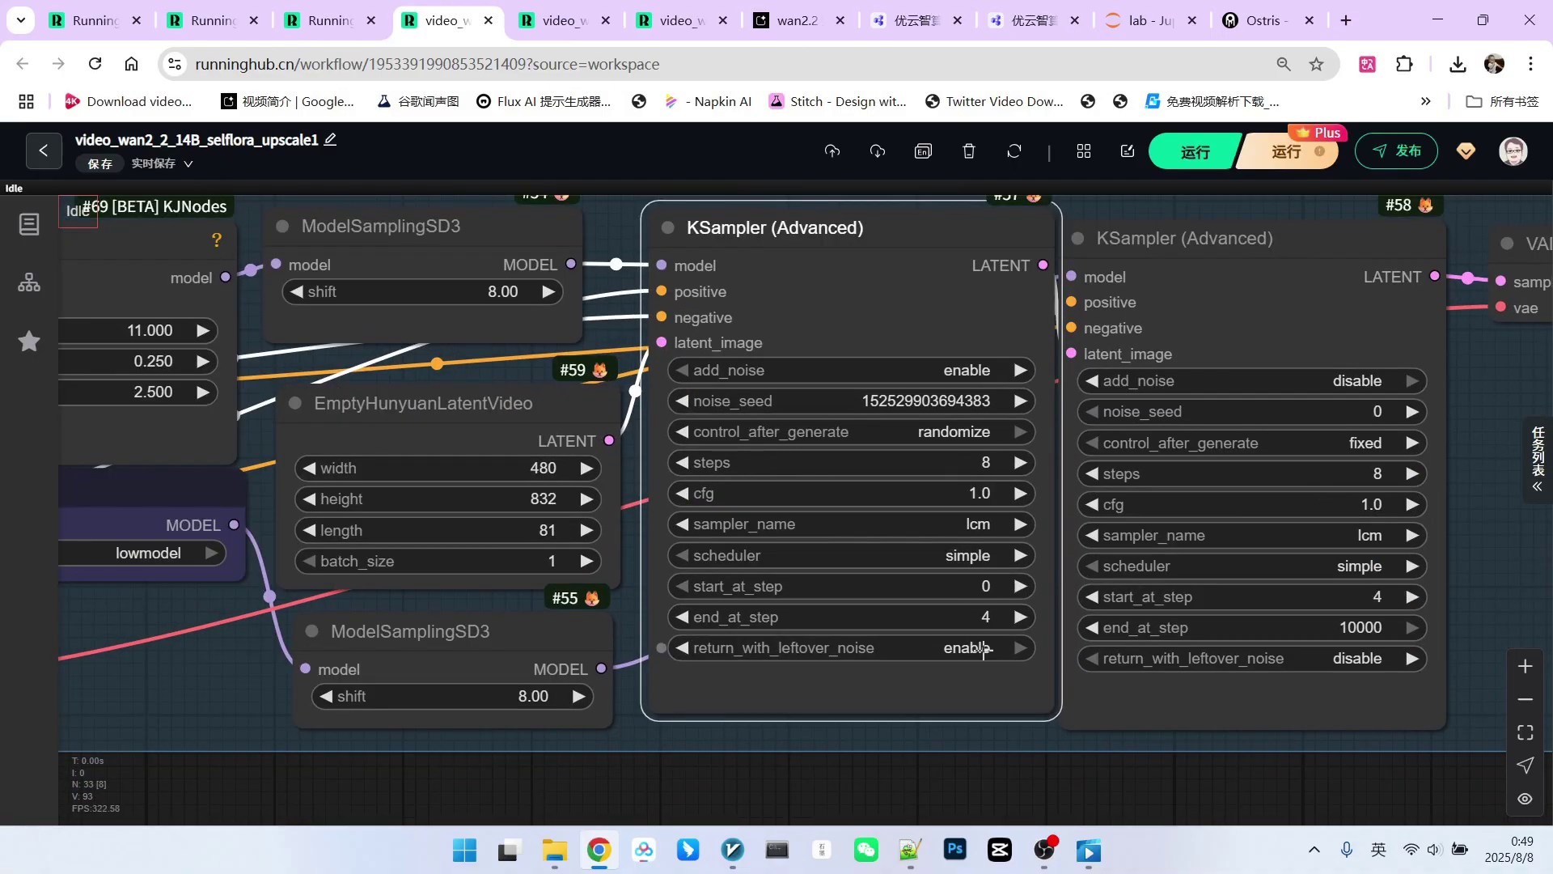
pyautogui.scroll(3, 945, 344)
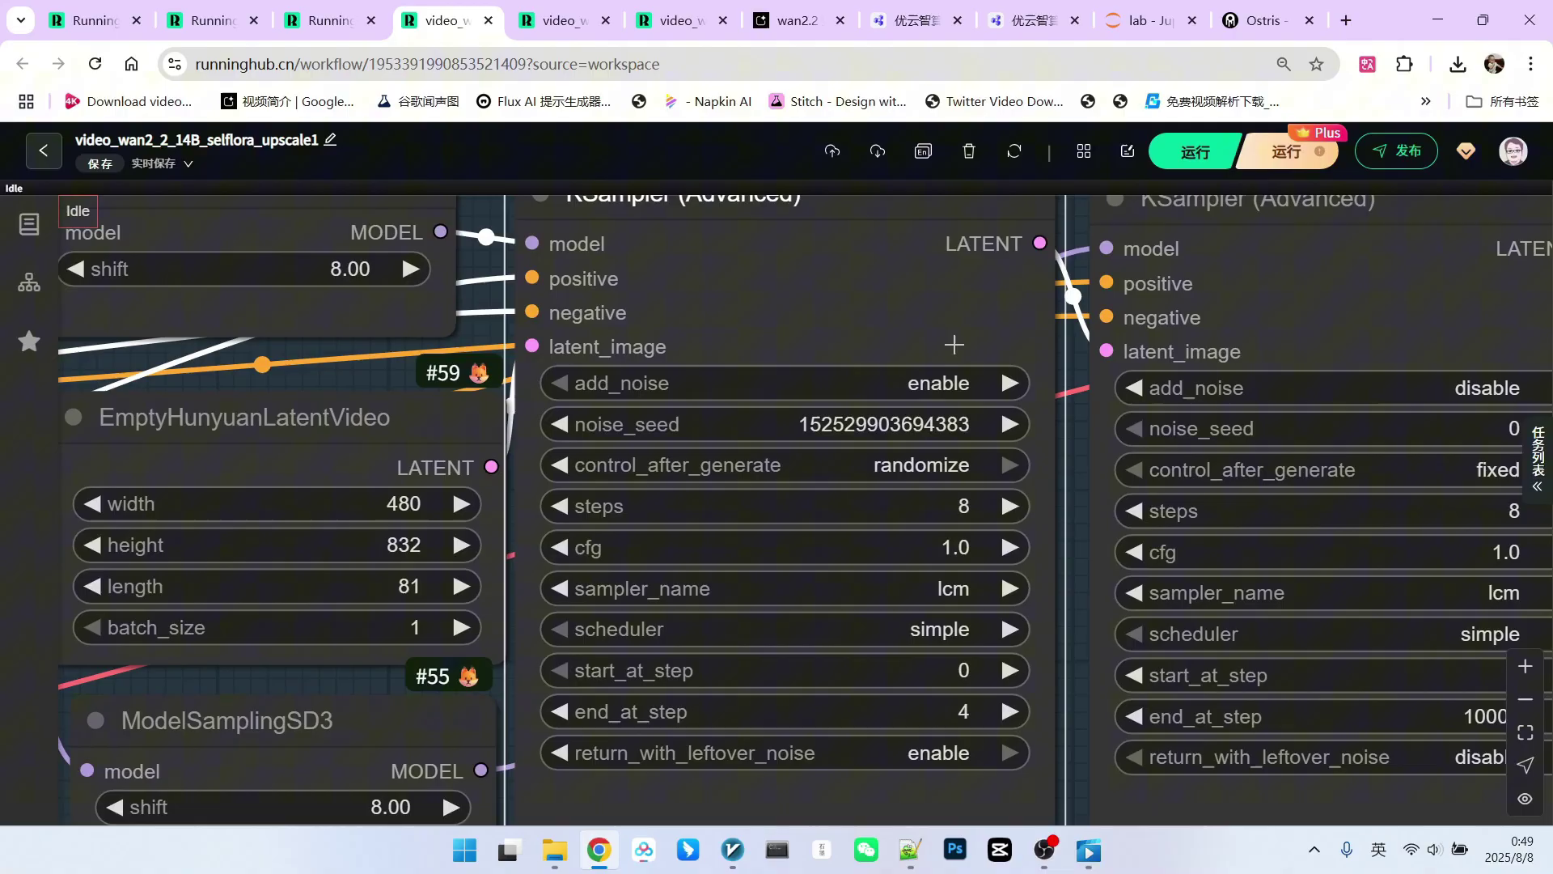
pyautogui.scroll(-4, 954, 344)
pyautogui.scroll(3, 1341, 369)
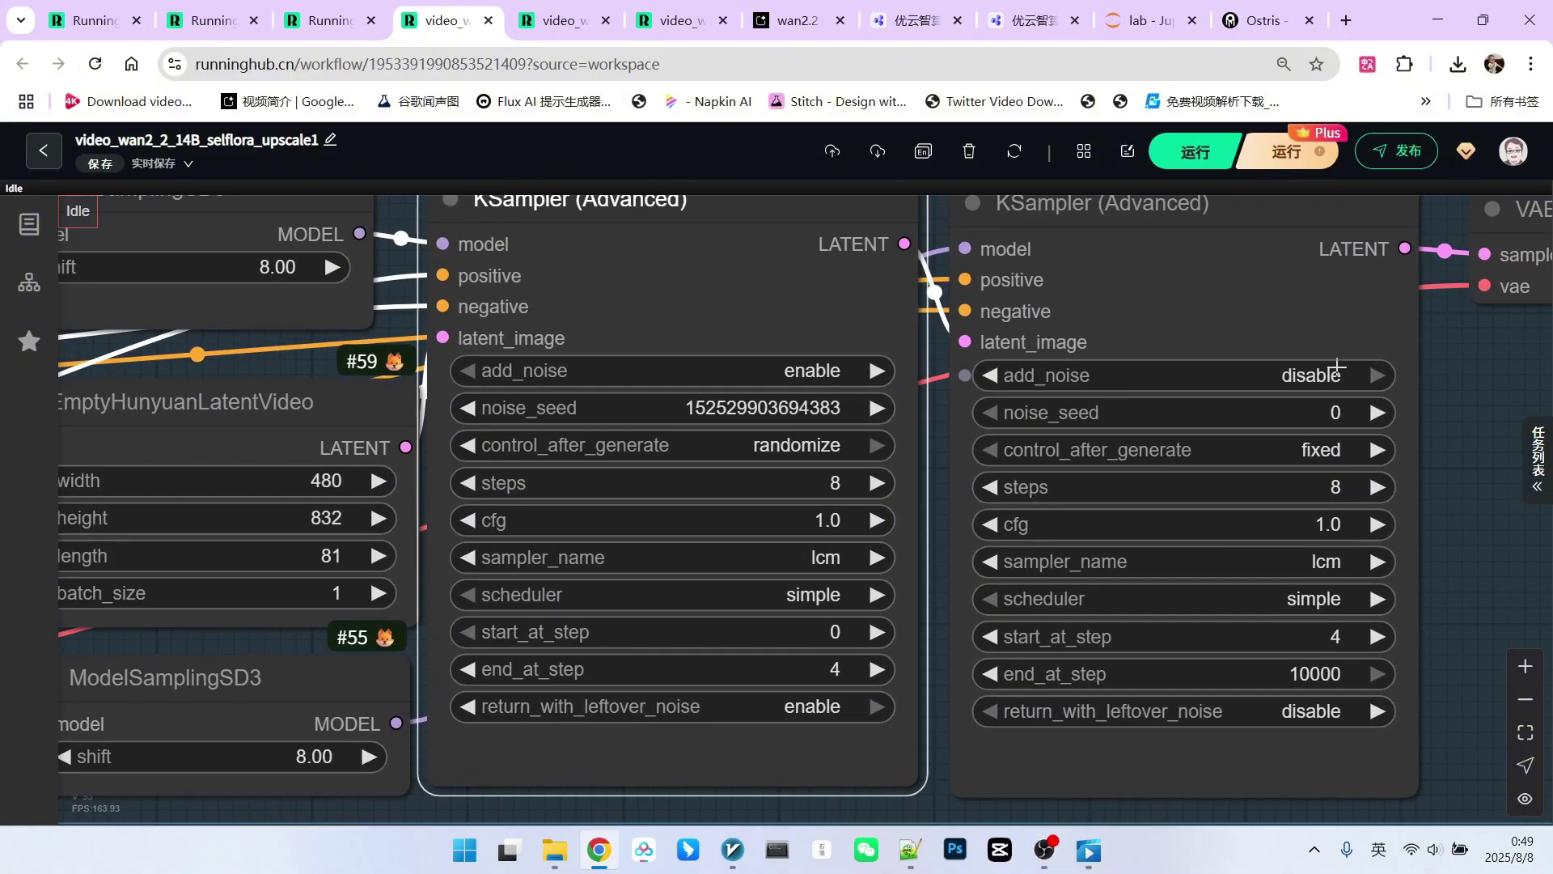
pyautogui.scroll(-4, 1342, 370)
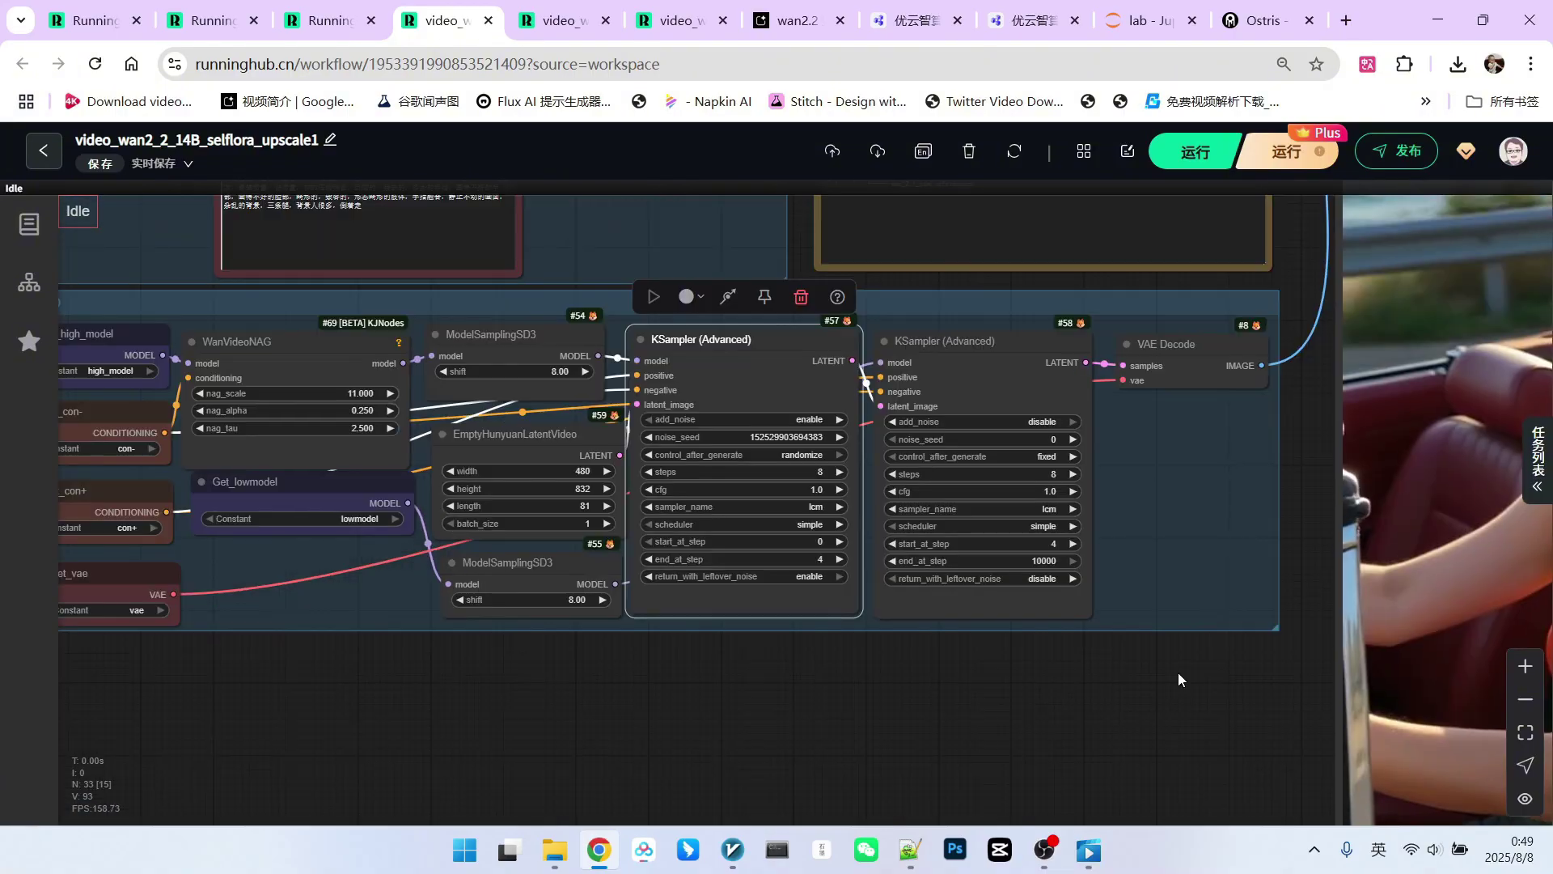
# View the generated video next to the sampling group together with the overall workflow layout
pyautogui.moveTo(1178, 673); pyautogui.dragTo(718, 653)
pyautogui.scroll(-2, 584, 641)
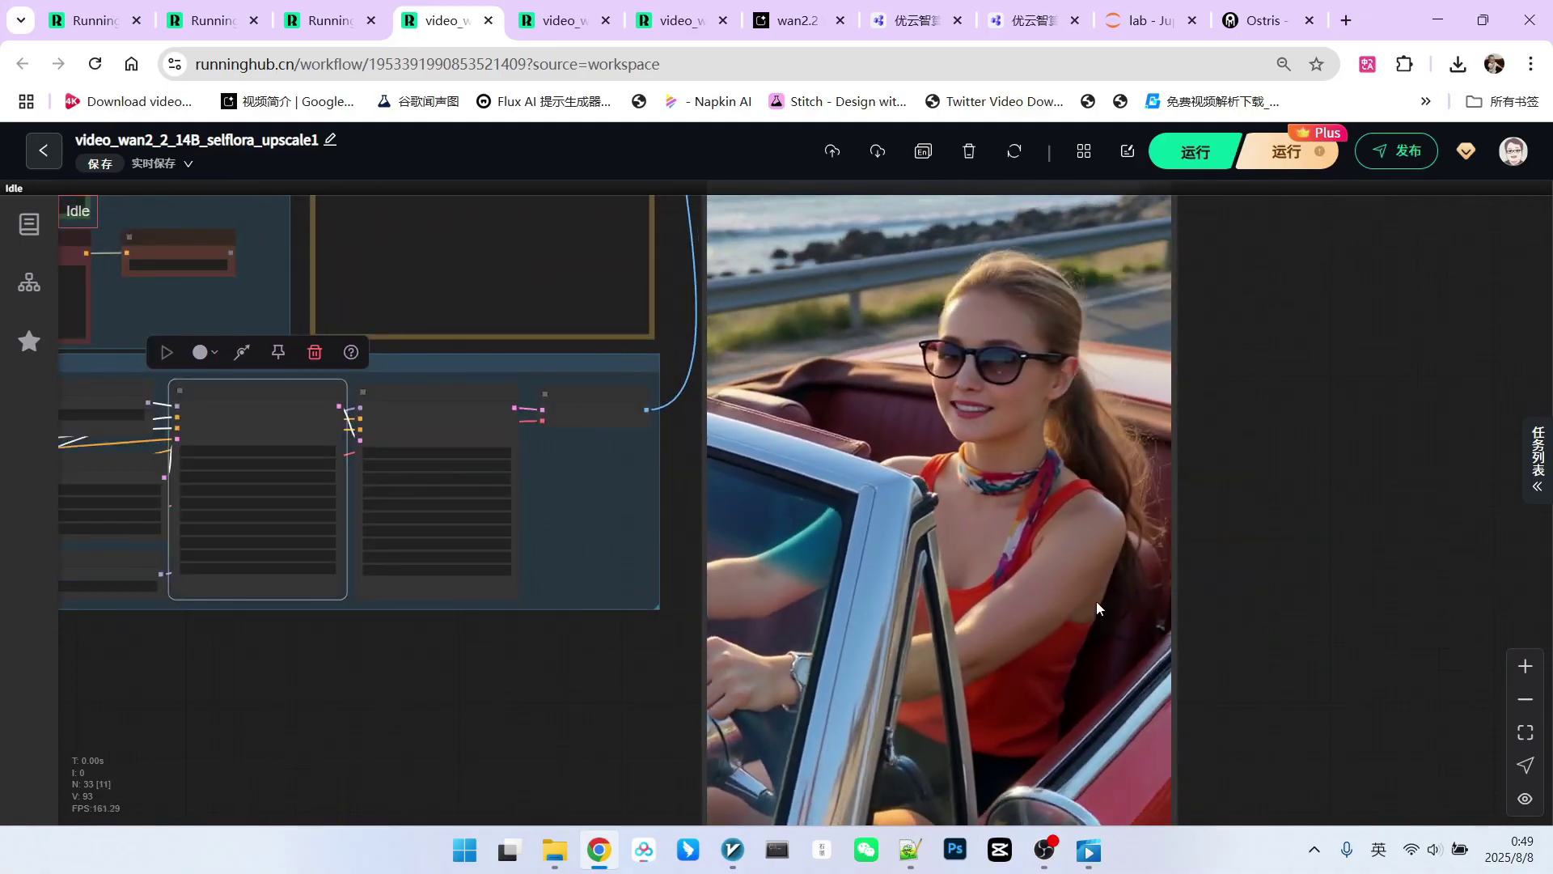
pyautogui.scroll(-5, 1003, 443)
pyautogui.moveTo(712, 641); pyautogui.dragTo(843, 706)
pyautogui.moveTo(702, 694); pyautogui.dragTo(749, 692)
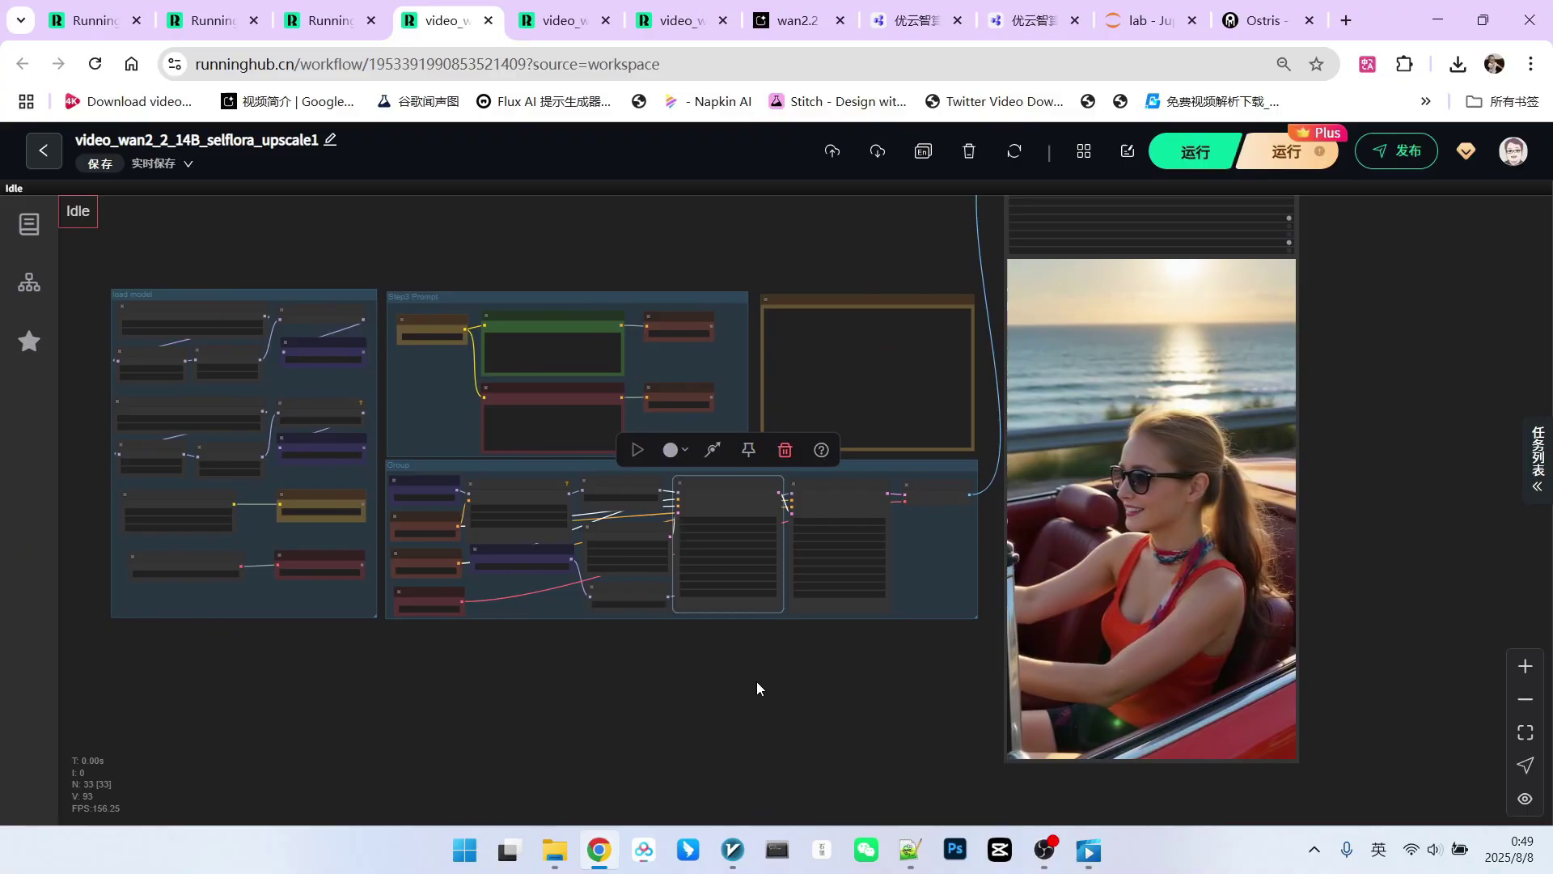
# Look over the sampling group again, from the WanVideoNAG node through the two samplers to VAE Decode
pyautogui.scroll(1, 758, 682)
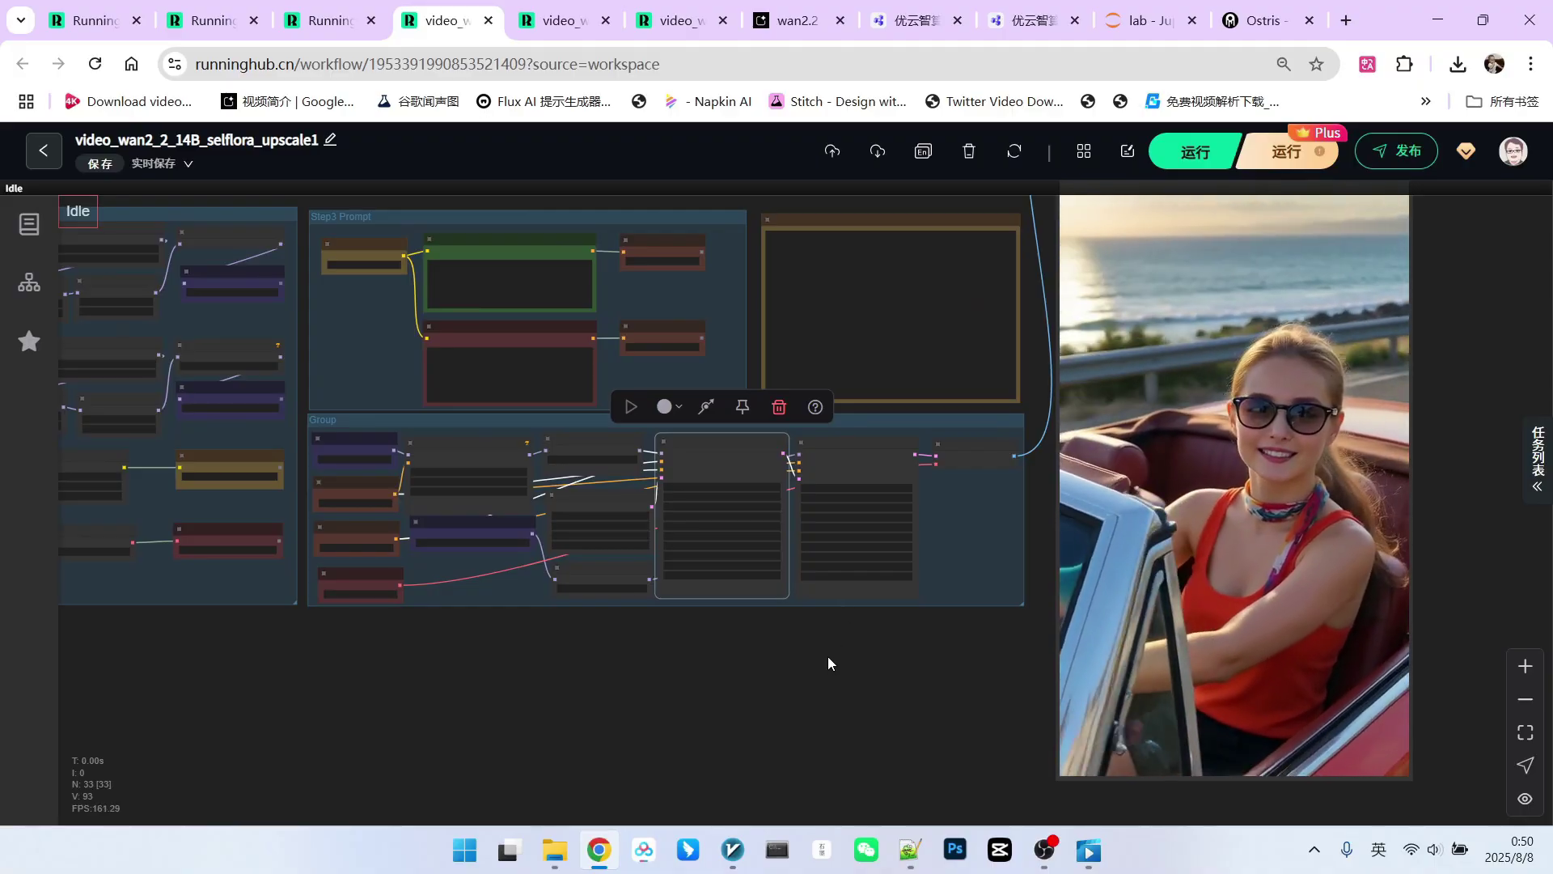
pyautogui.moveTo(828, 657); pyautogui.dragTo(933, 678)
pyautogui.scroll(4, 542, 490)
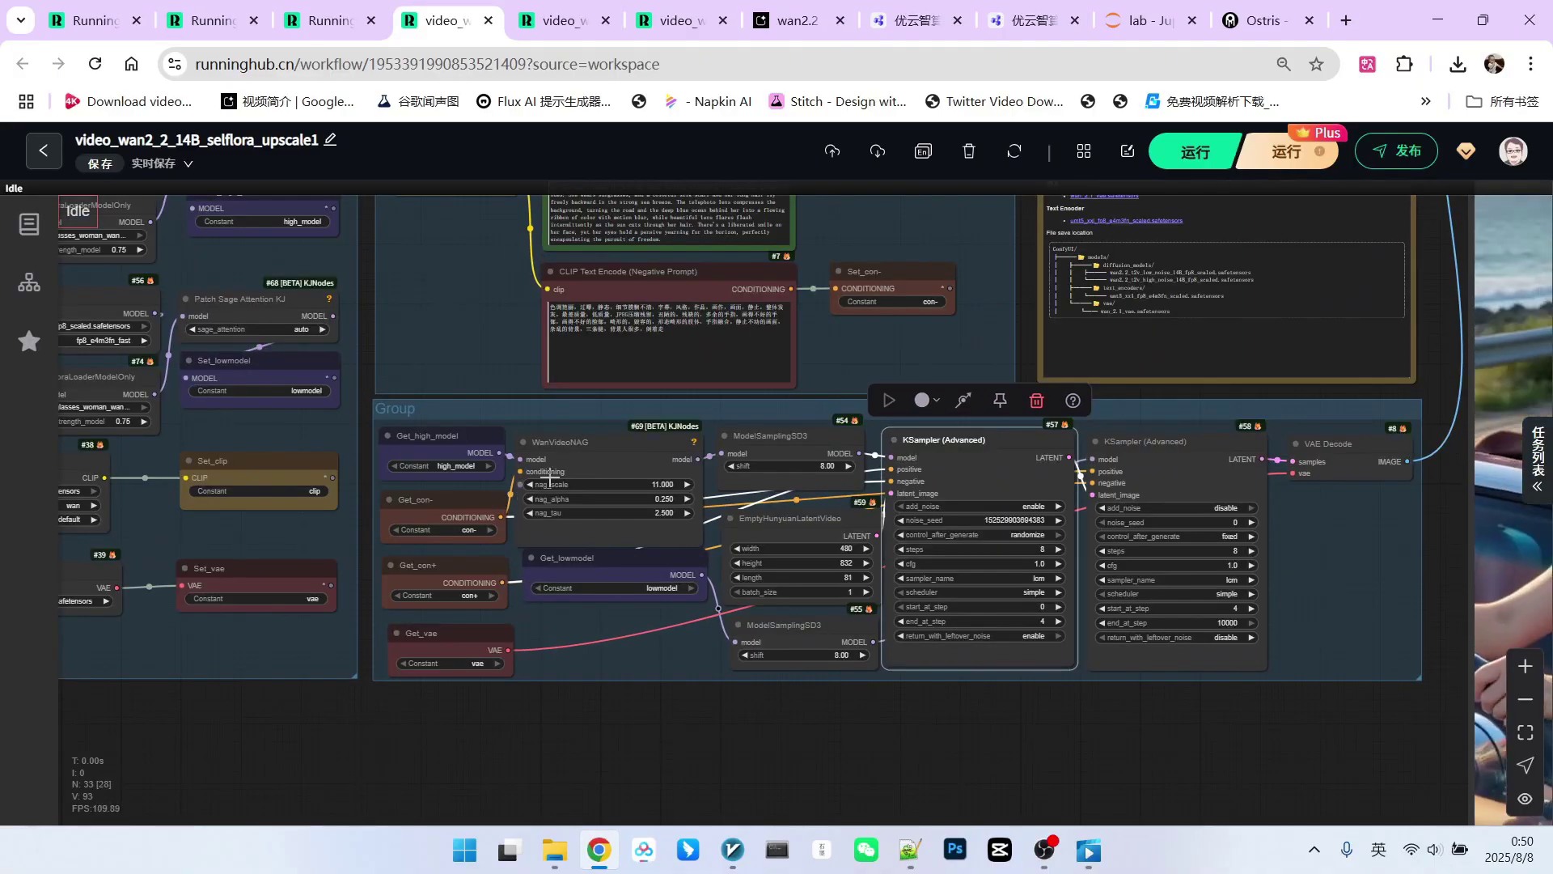
pyautogui.scroll(-4, 645, 509)
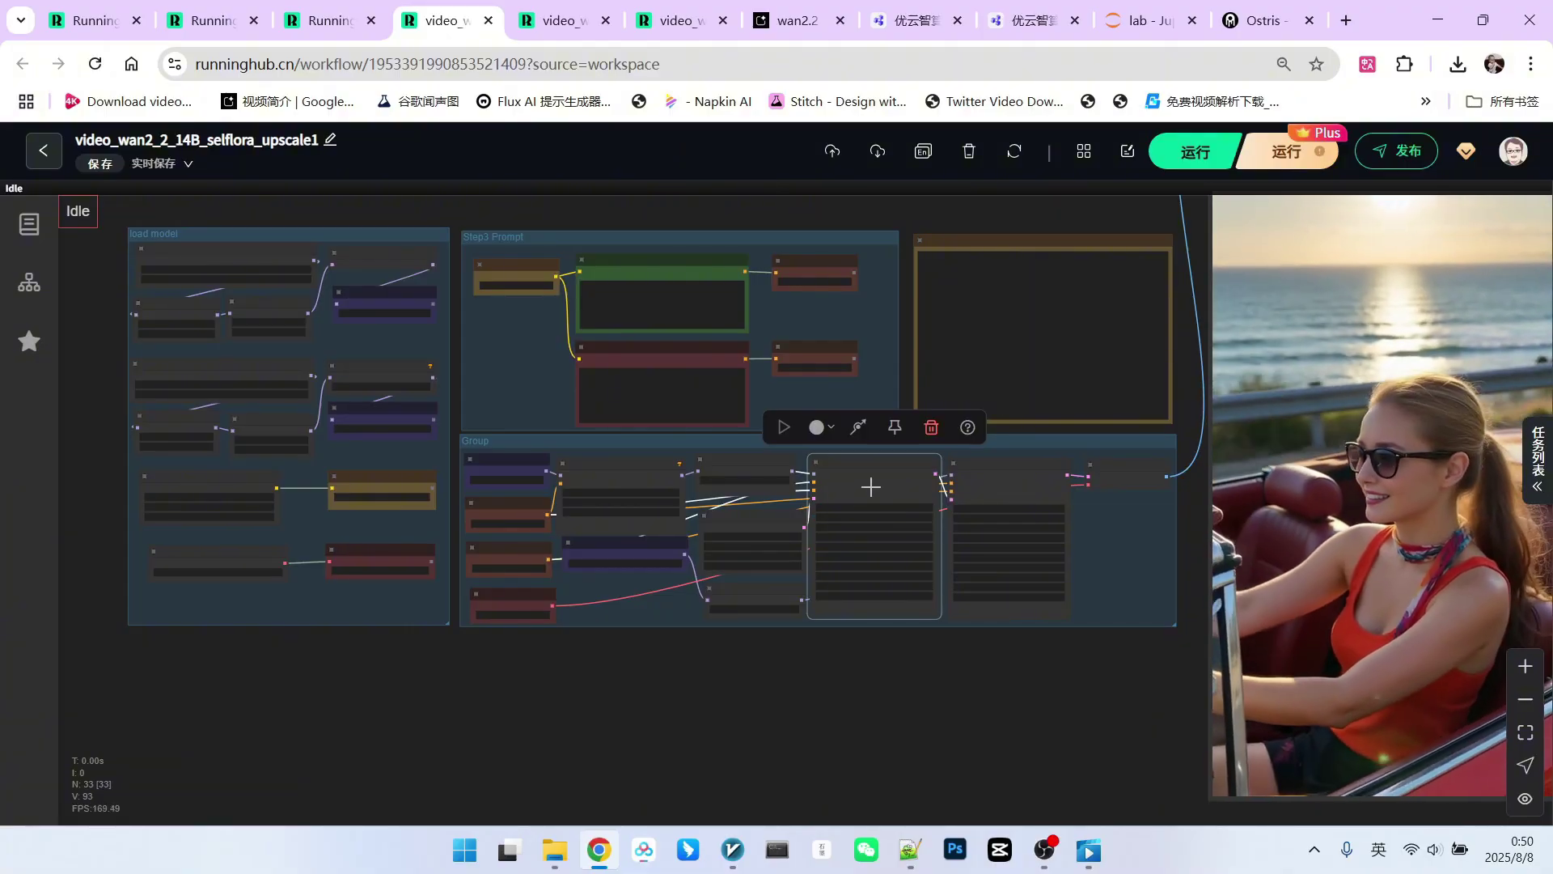
pyautogui.scroll(3, 878, 490)
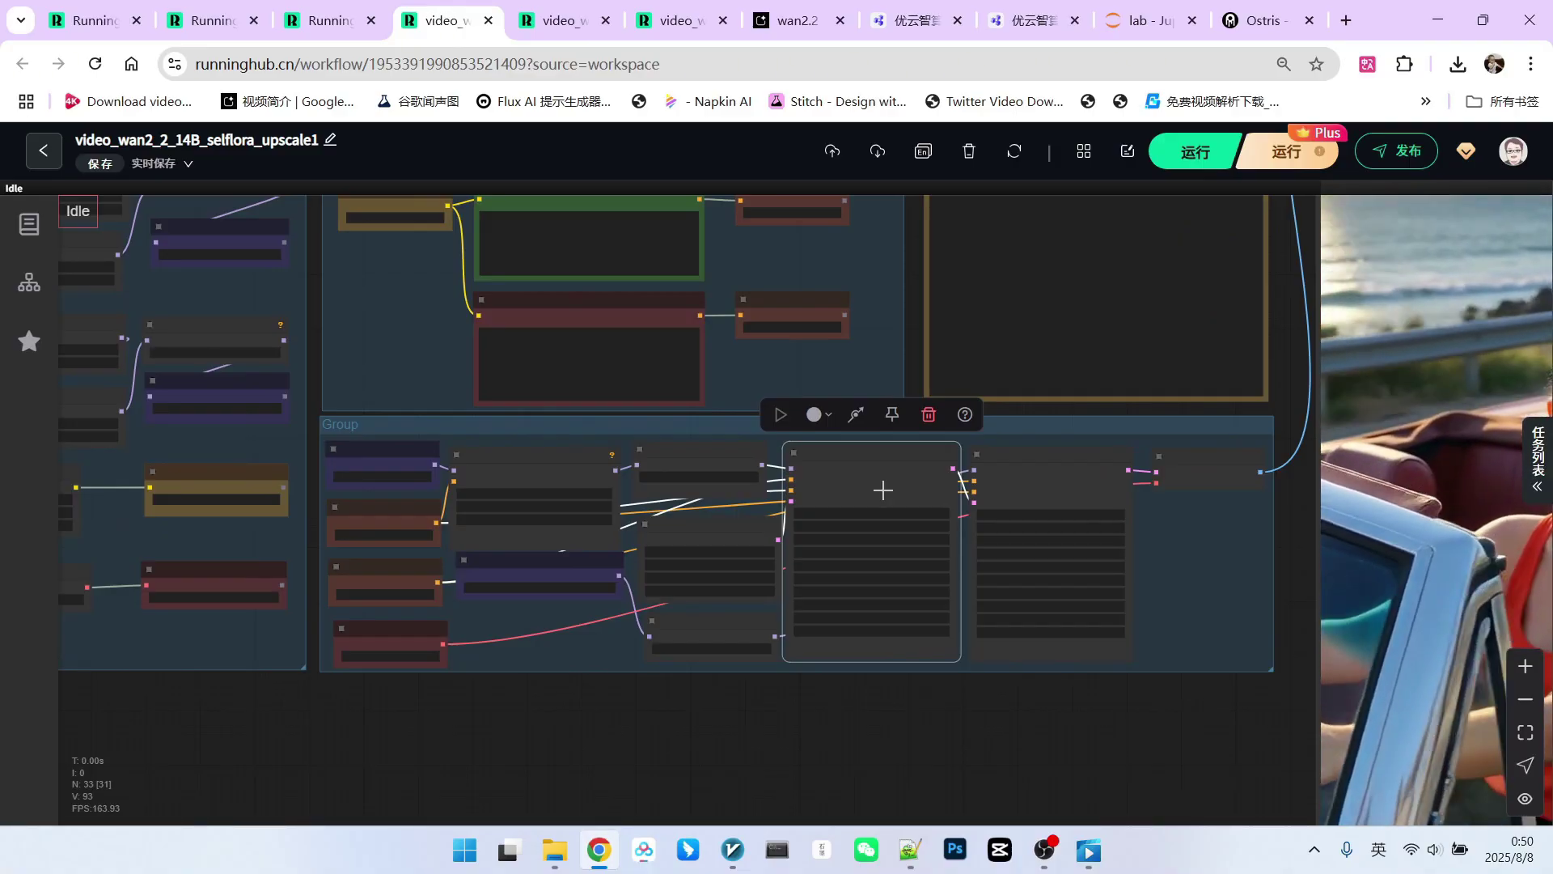
pyautogui.scroll(-5, 882, 490)
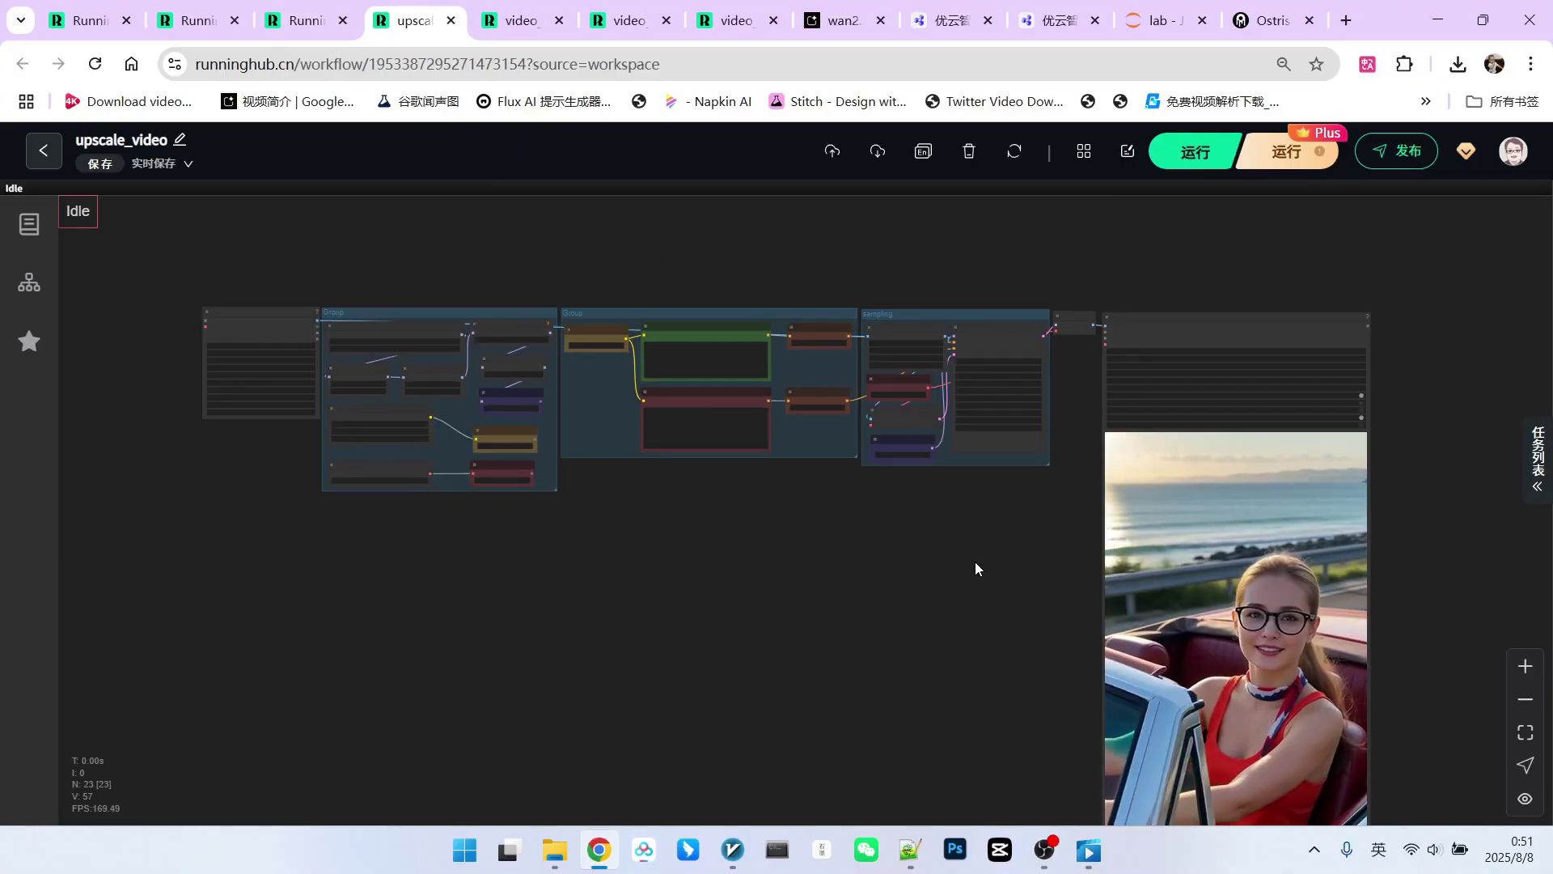
# Inspect the woman's face and glasses up close in the output video of the upscale_video workflow
pyautogui.moveTo(974, 562); pyautogui.dragTo(736, 388)
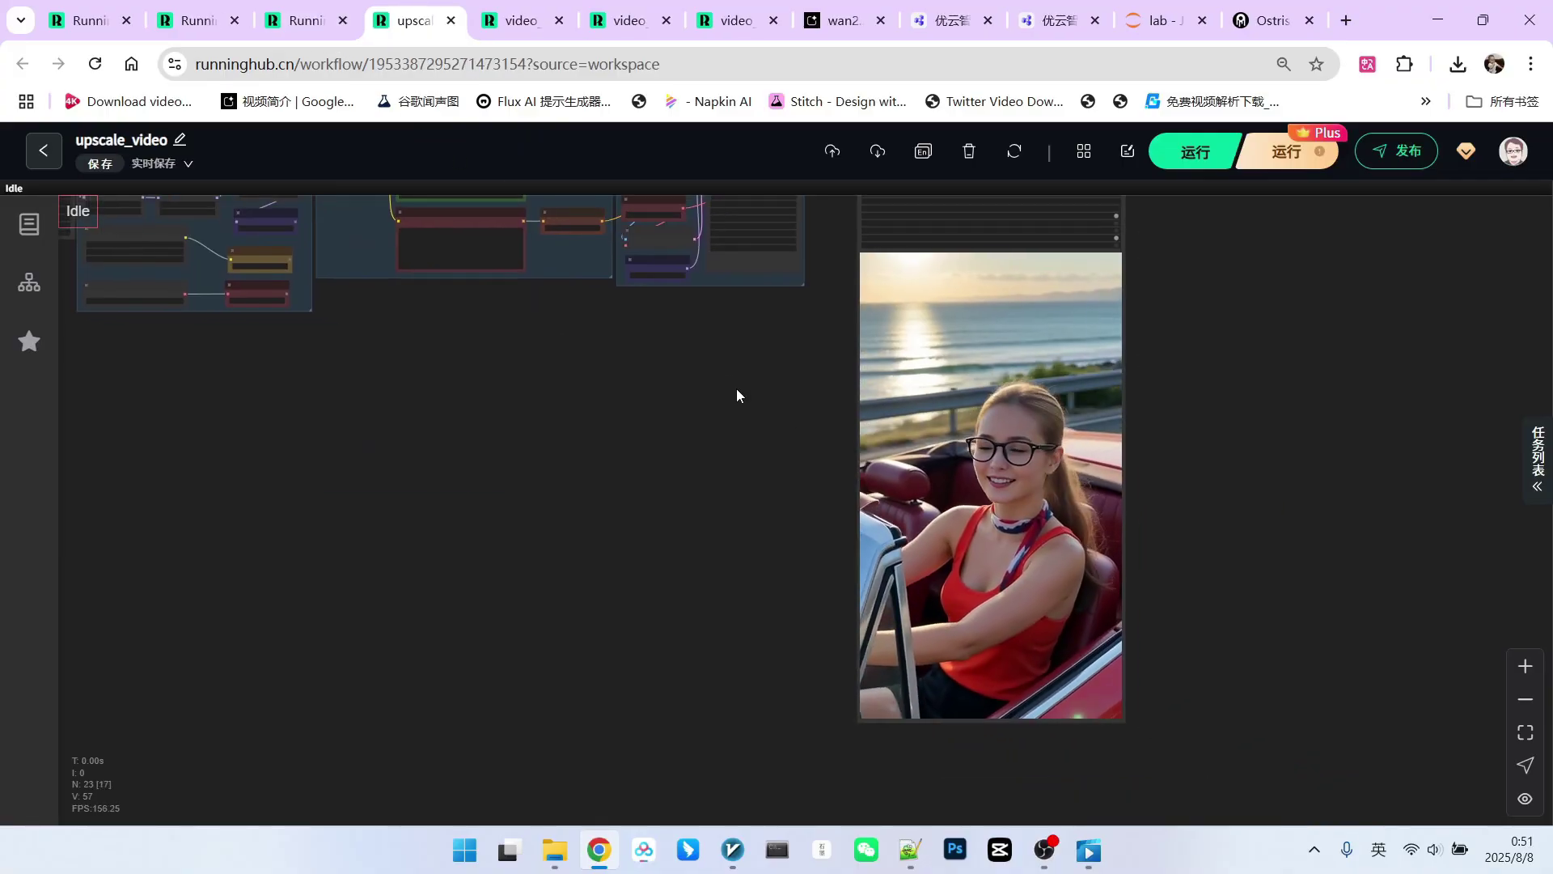
pyautogui.scroll(7, 1081, 526)
pyautogui.scroll(10, 948, 390)
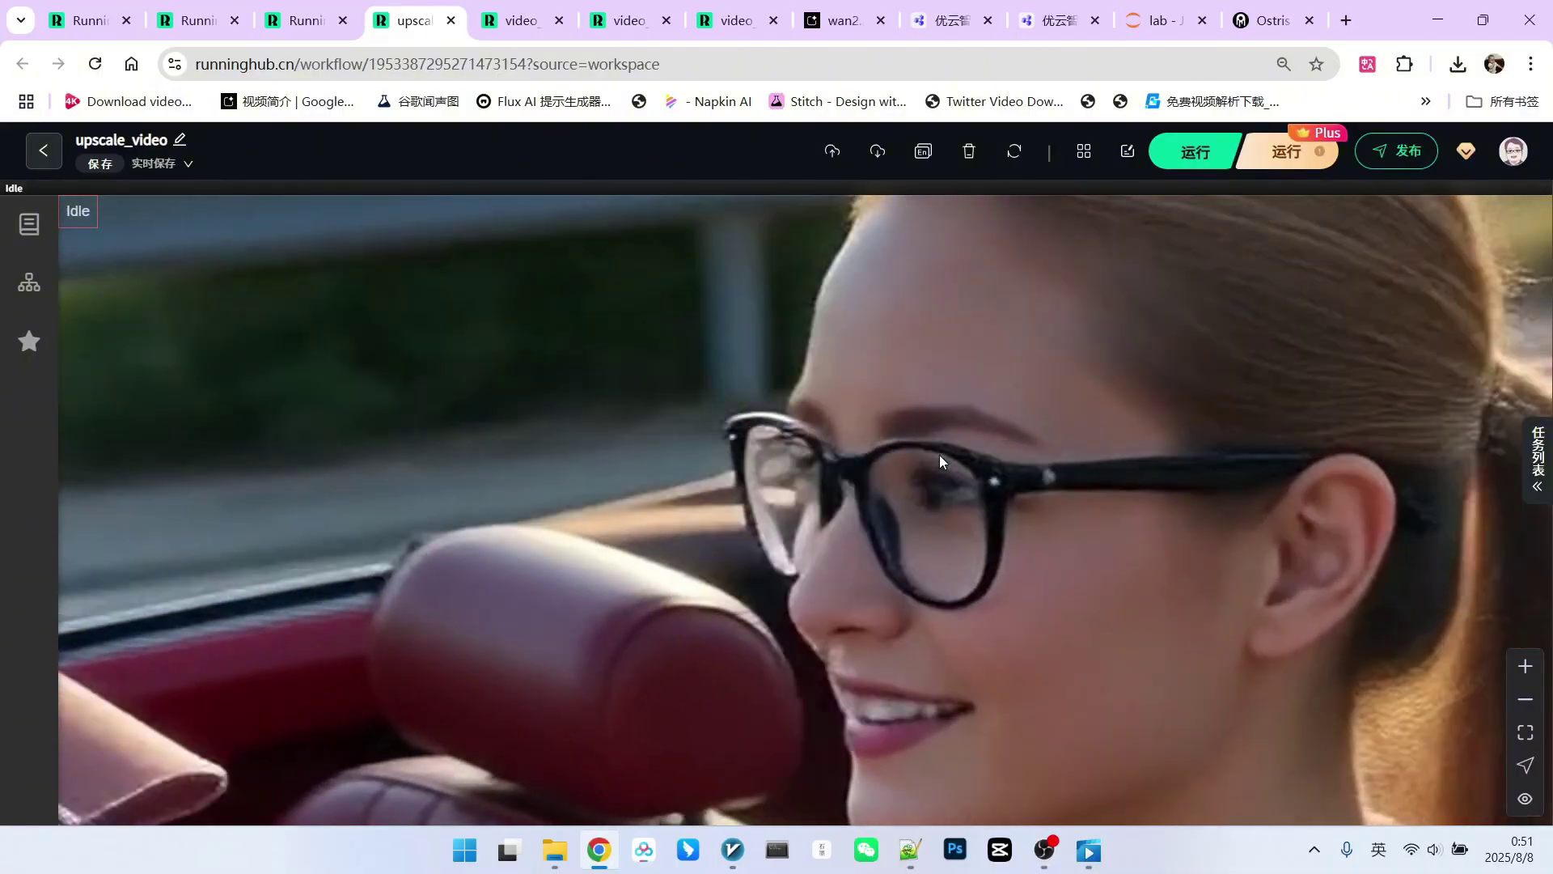
pyautogui.click(520, 20)
pyautogui.click(412, 22)
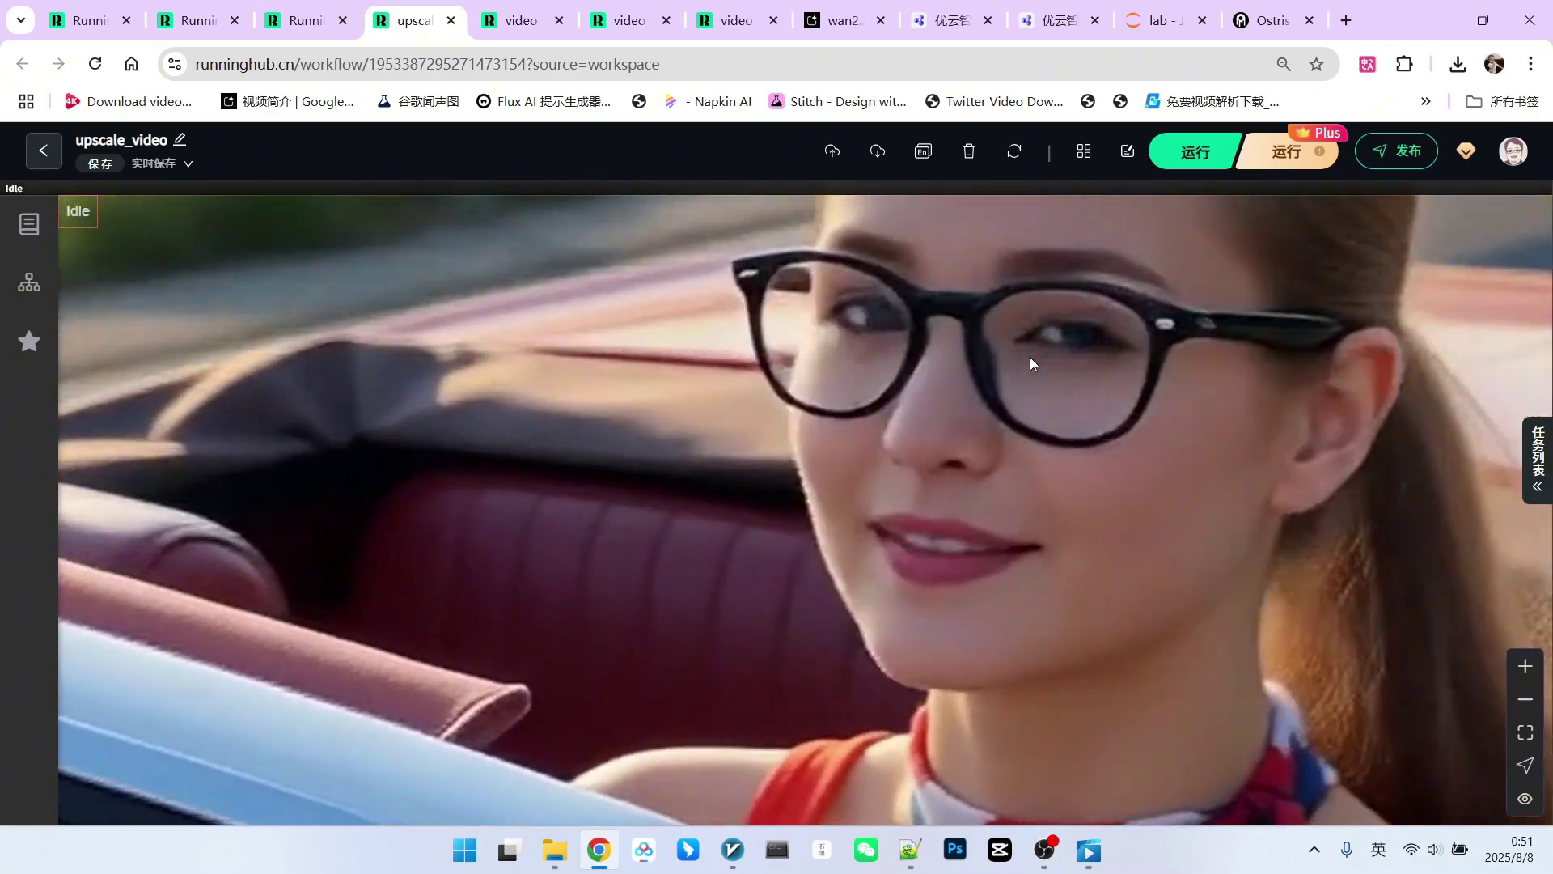
pyautogui.scroll(-10, 1029, 345)
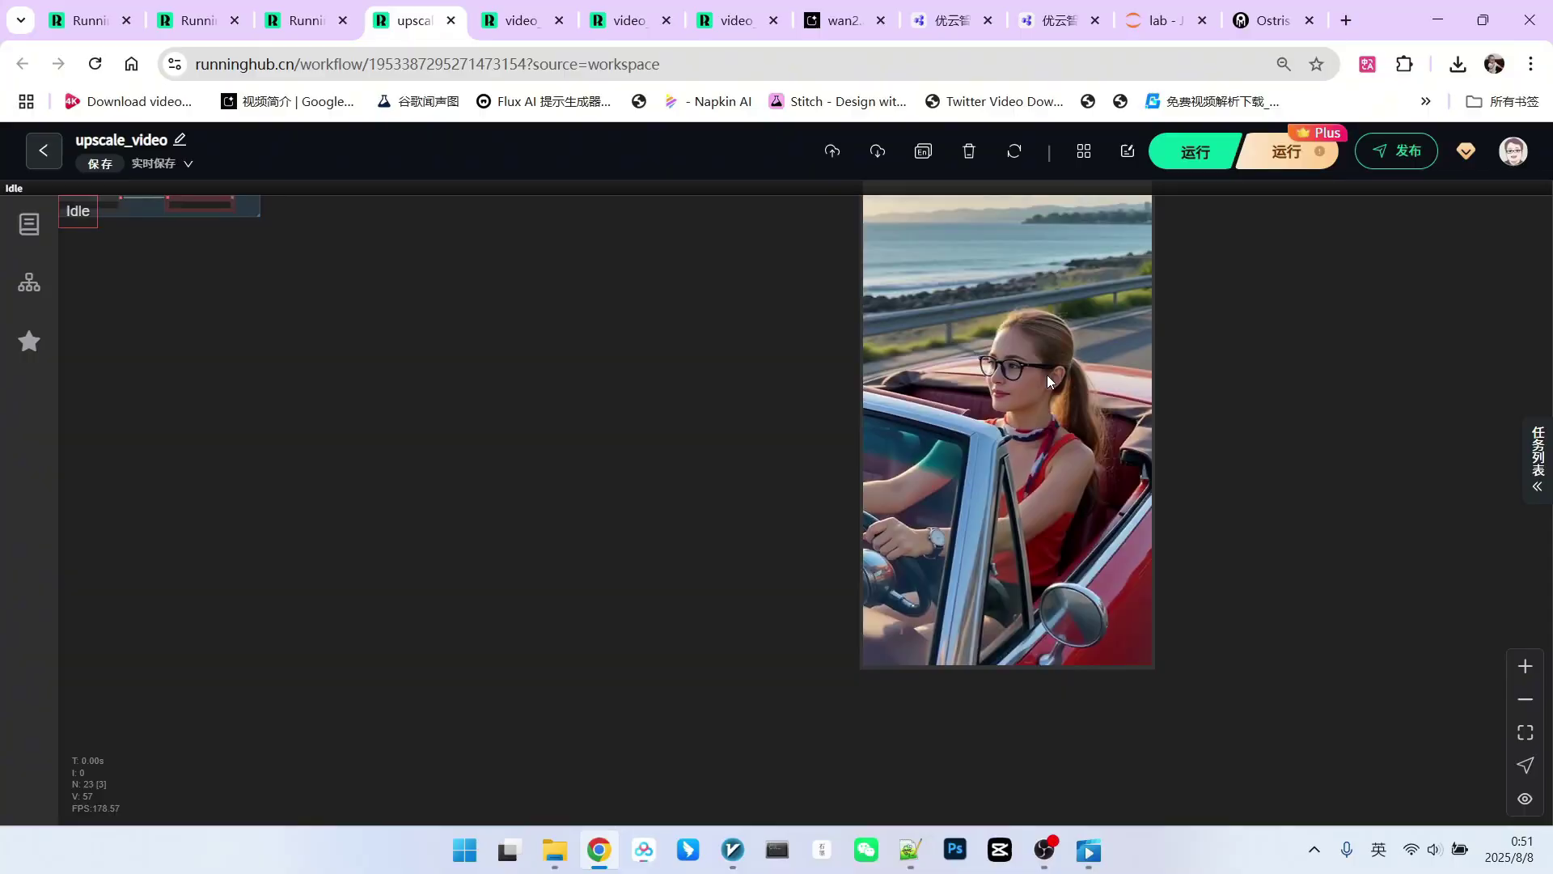
# Examine the Load Video (Upload) node's settings and its source video in the upscale_video workflow
pyautogui.moveTo(561, 377); pyautogui.dragTo(1114, 591)
pyautogui.scroll(-3, 1035, 555)
pyautogui.scroll(5, 704, 419)
pyautogui.scroll(5, 704, 419)
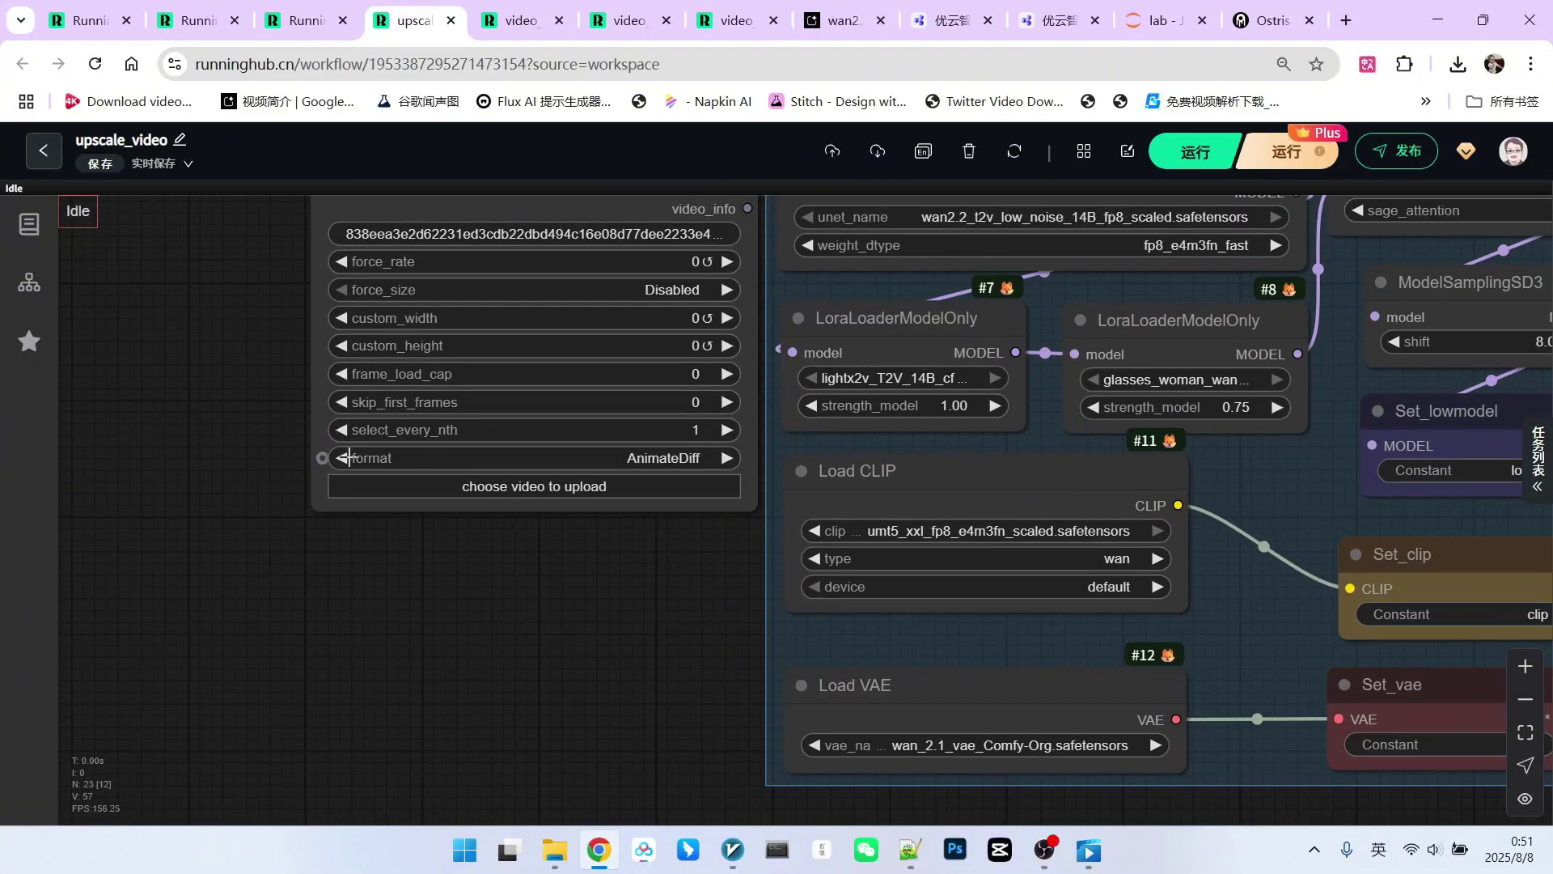
pyautogui.moveTo(793, 538); pyautogui.dragTo(825, 617)
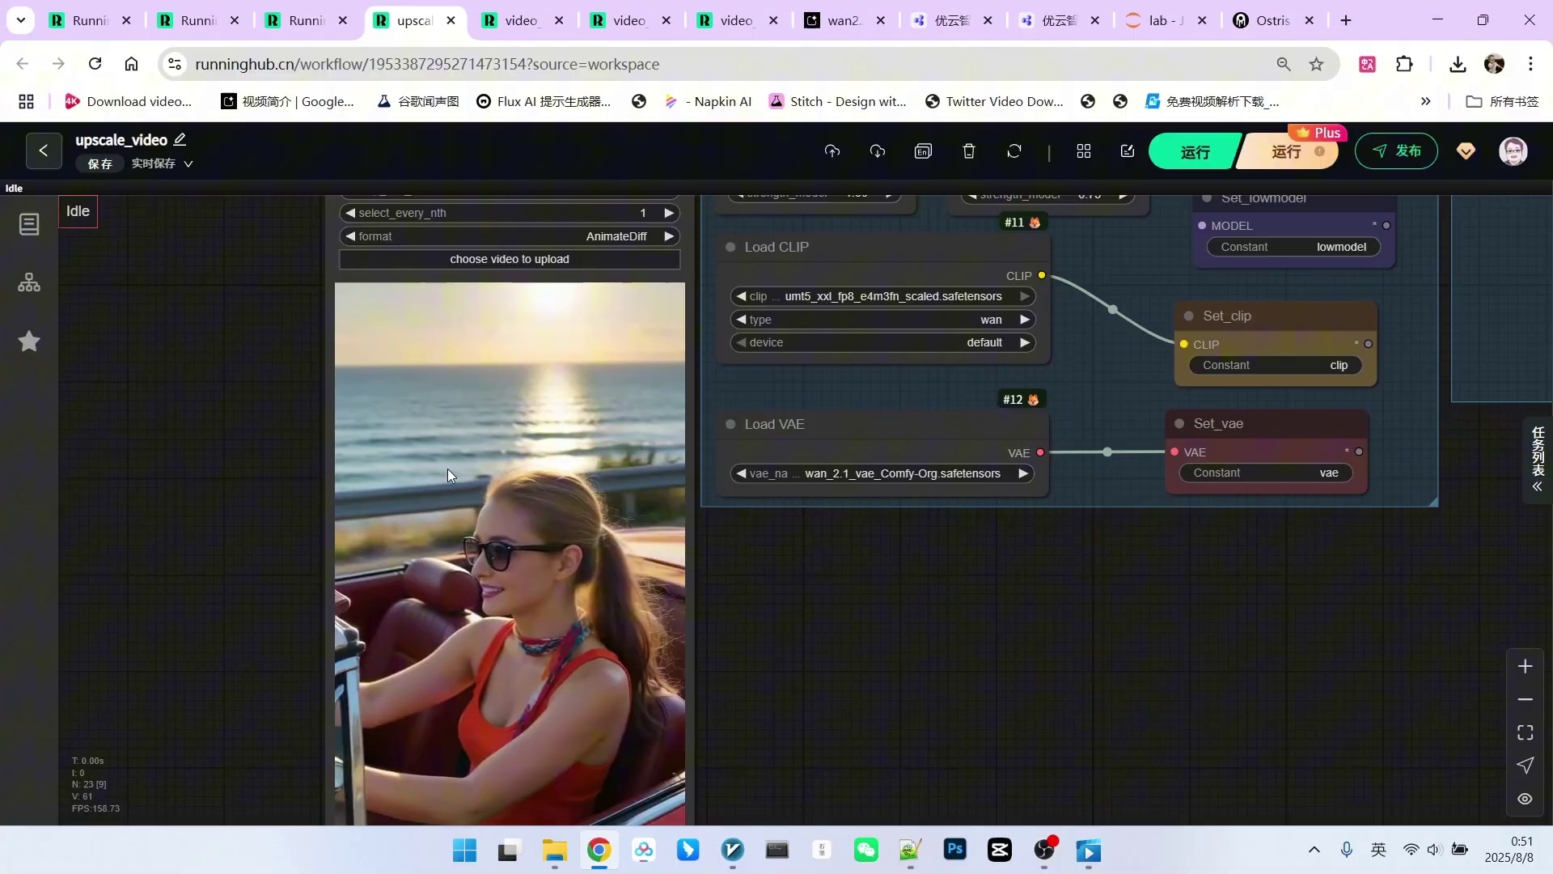
pyautogui.scroll(-3, 562, 483)
# Review the low-noise diffusion model, the two LoRA loaders, and the CLIP and VAE nodes in the model group
pyautogui.scroll(2, 842, 669)
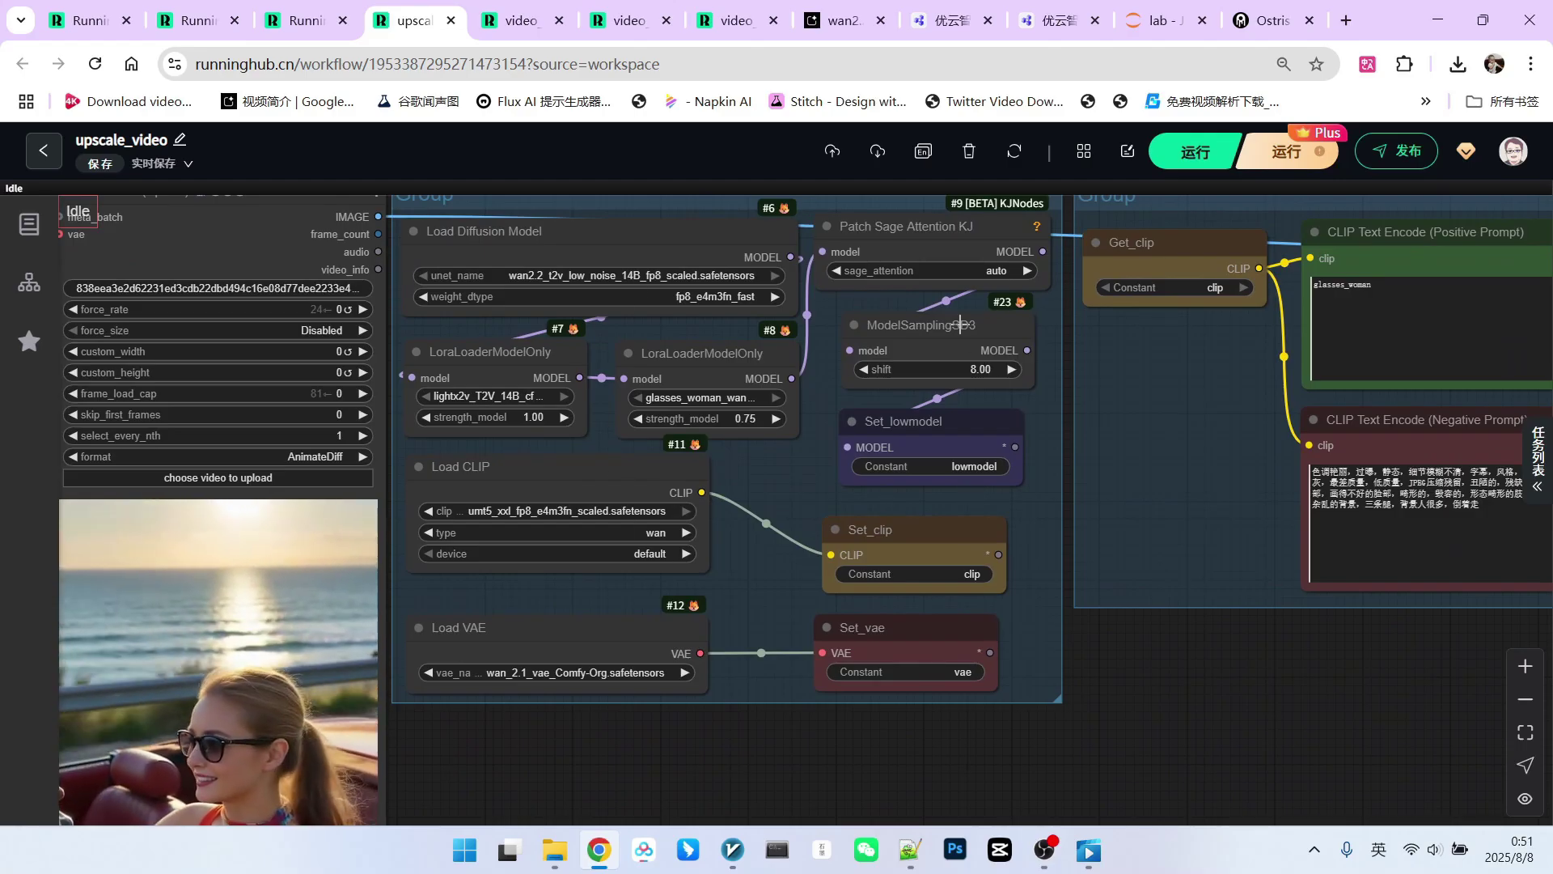
pyautogui.scroll(2, 656, 405)
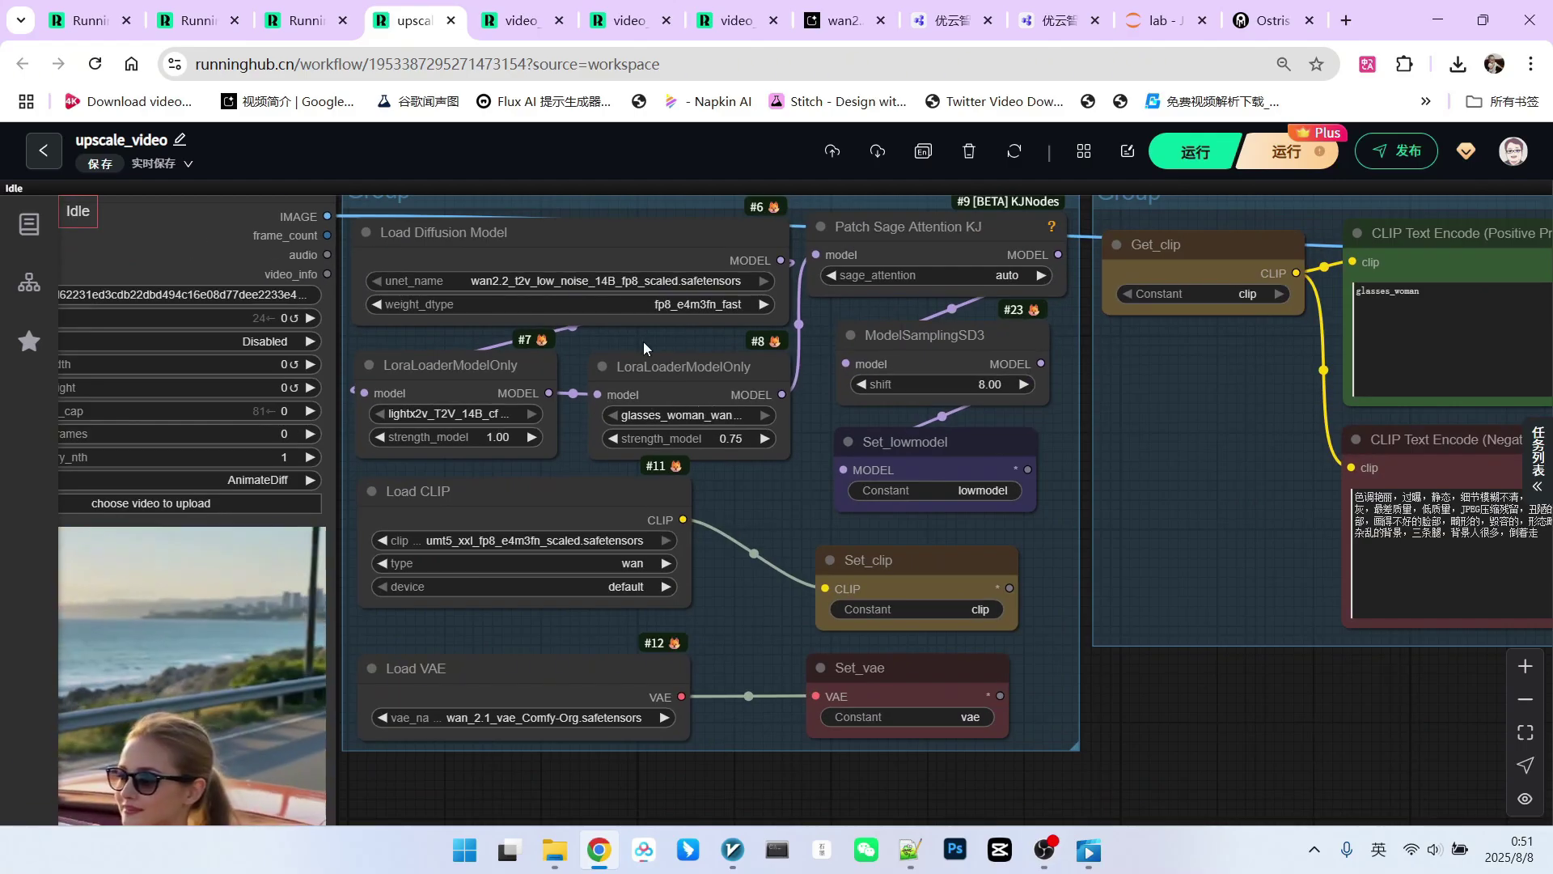
pyautogui.scroll(-3, 530, 508)
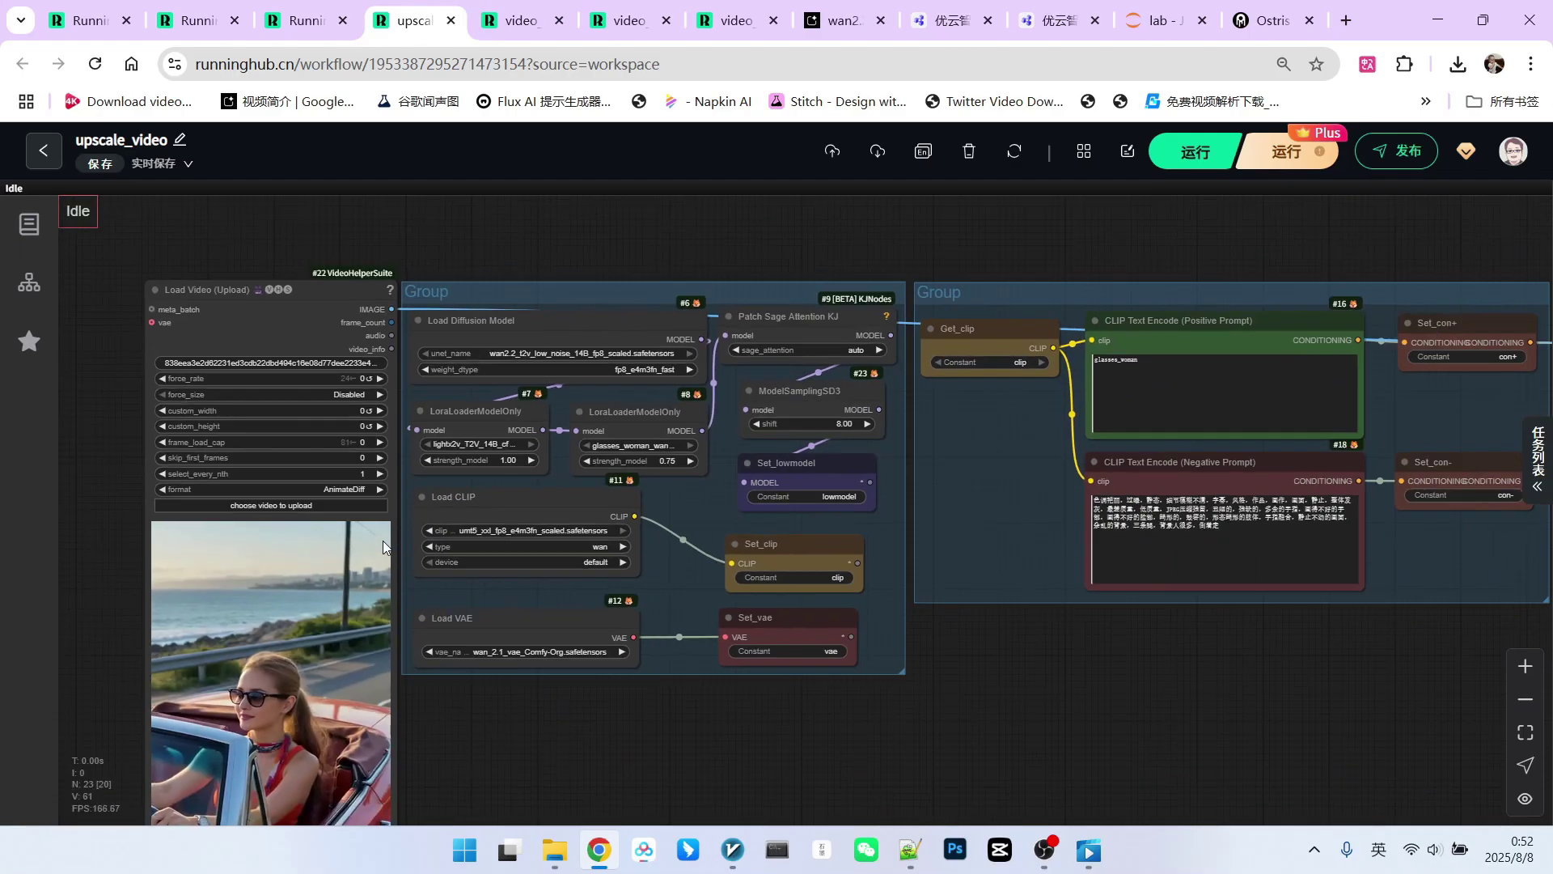
# Highlight the glasses_woman trigger word in the upscale workflow's positive prompt and review both prompt nodes
pyautogui.moveTo(1293, 645); pyautogui.dragTo(670, 652)
pyautogui.scroll(4, 712, 453)
pyautogui.hscroll(-2, 851, 460)
pyautogui.scroll(4, 349, 361)
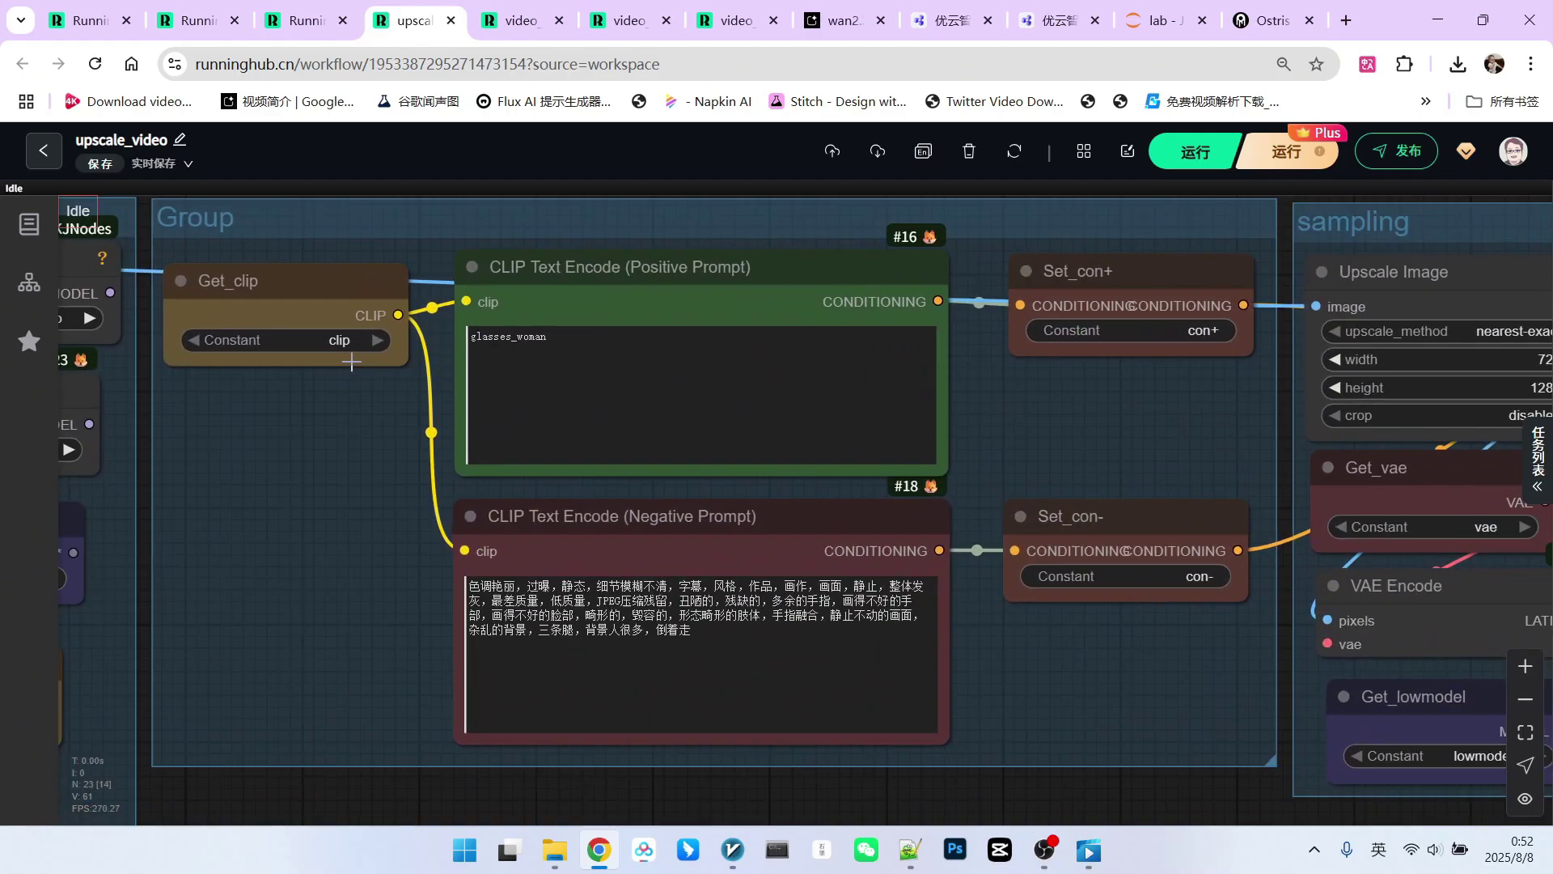
pyautogui.click(494, 331)
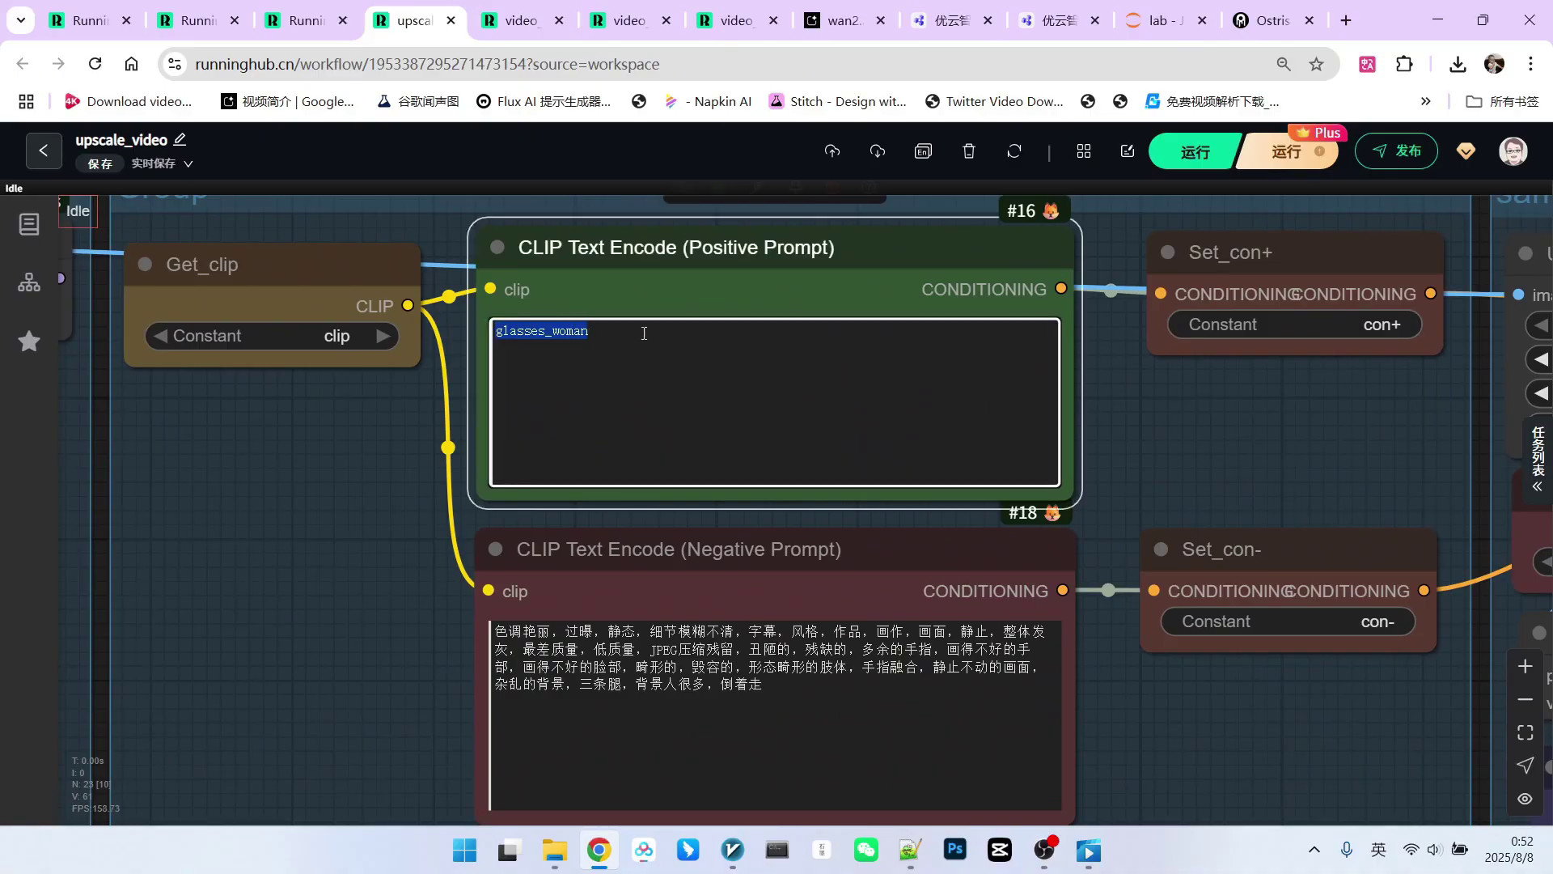
pyautogui.scroll(-2, 706, 360)
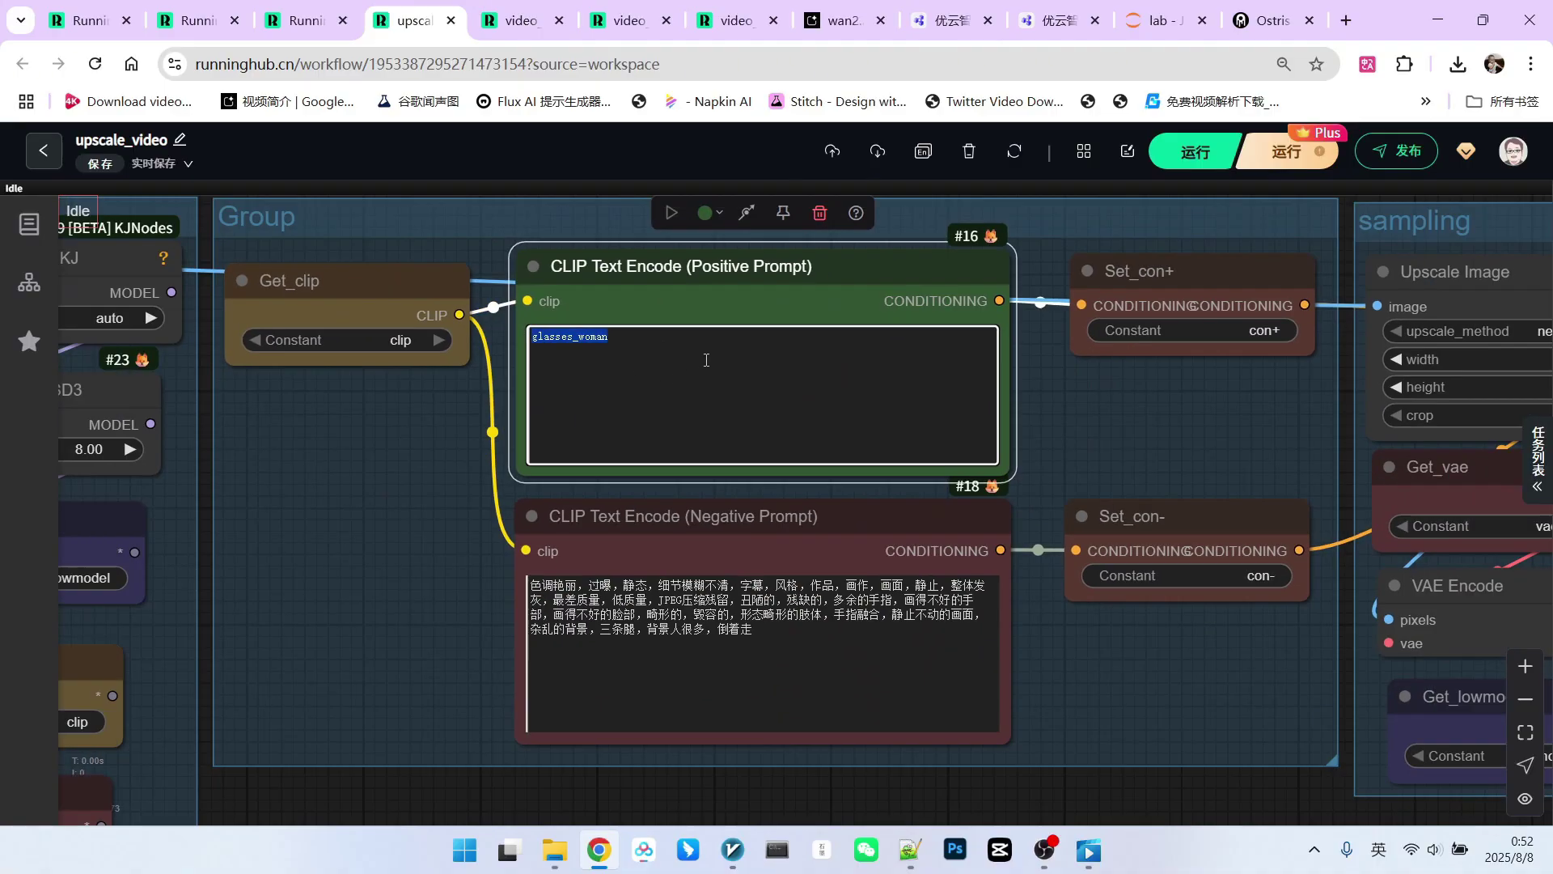
pyautogui.scroll(-3, 628, 366)
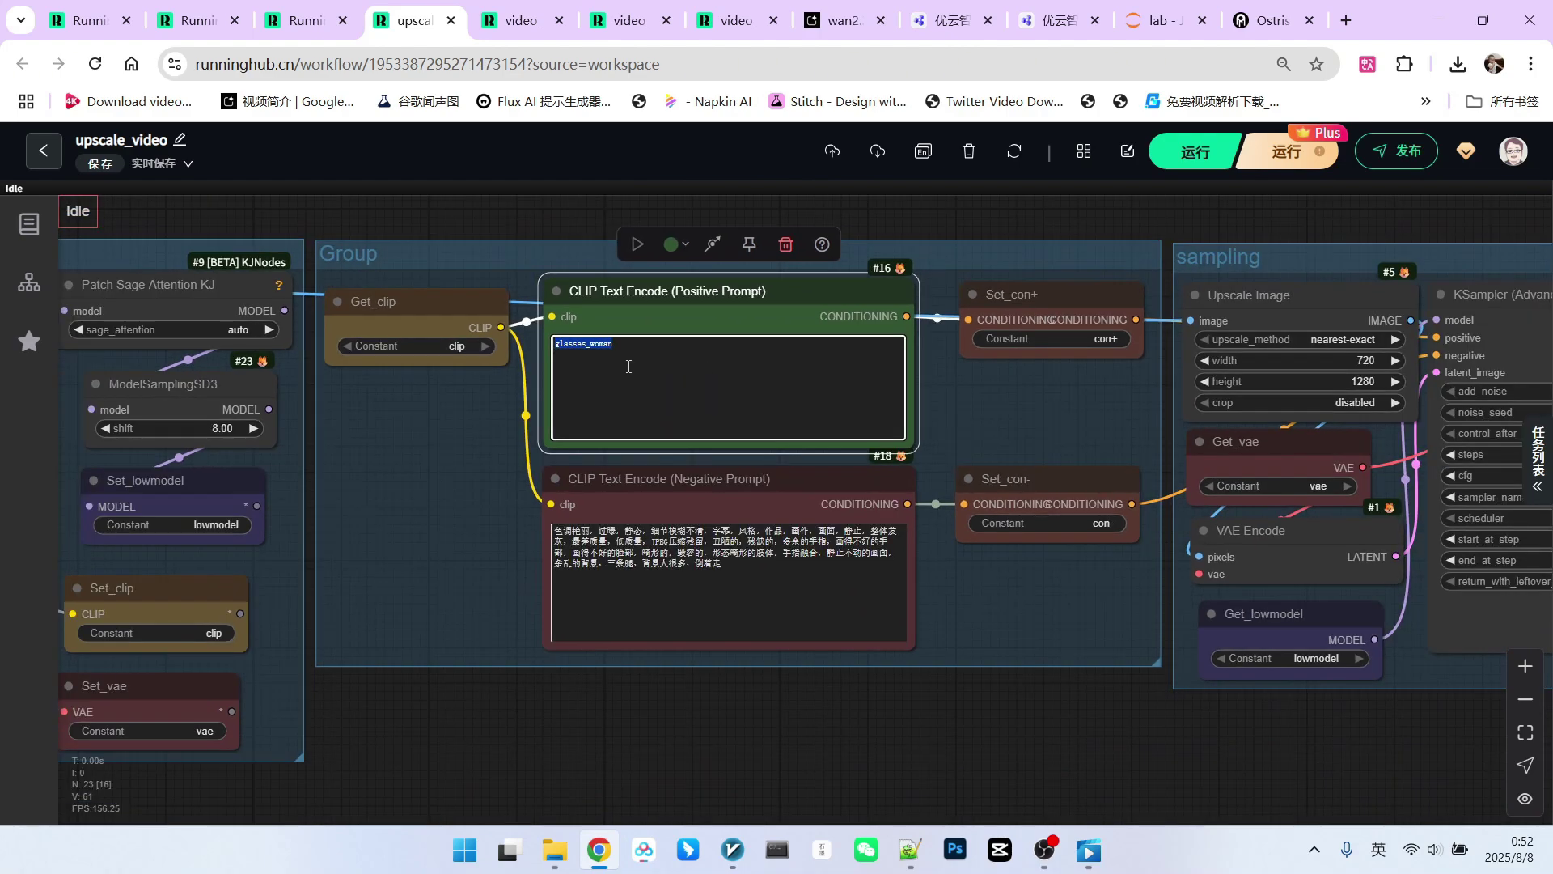
pyautogui.scroll(4, 550, 404)
pyautogui.scroll(-2, 530, 372)
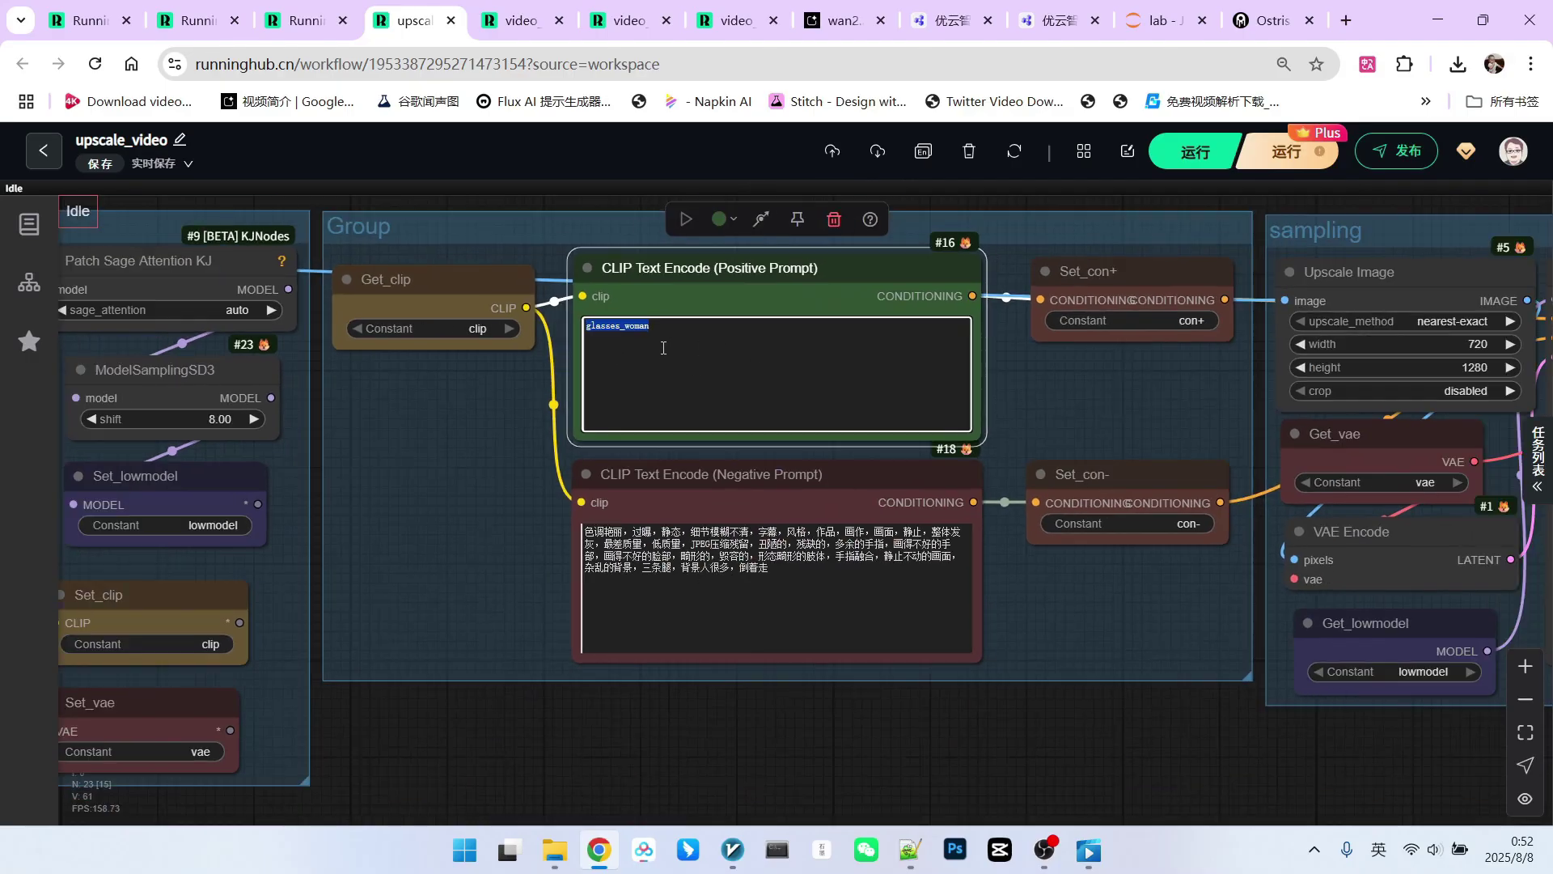
# Return to the video_wan2_2_14B_selflora_upscale1 workflow and highlight the glasses_woman mentions in its positive prompt
pyautogui.click(518, 20)
pyautogui.scroll(-3, 852, 430)
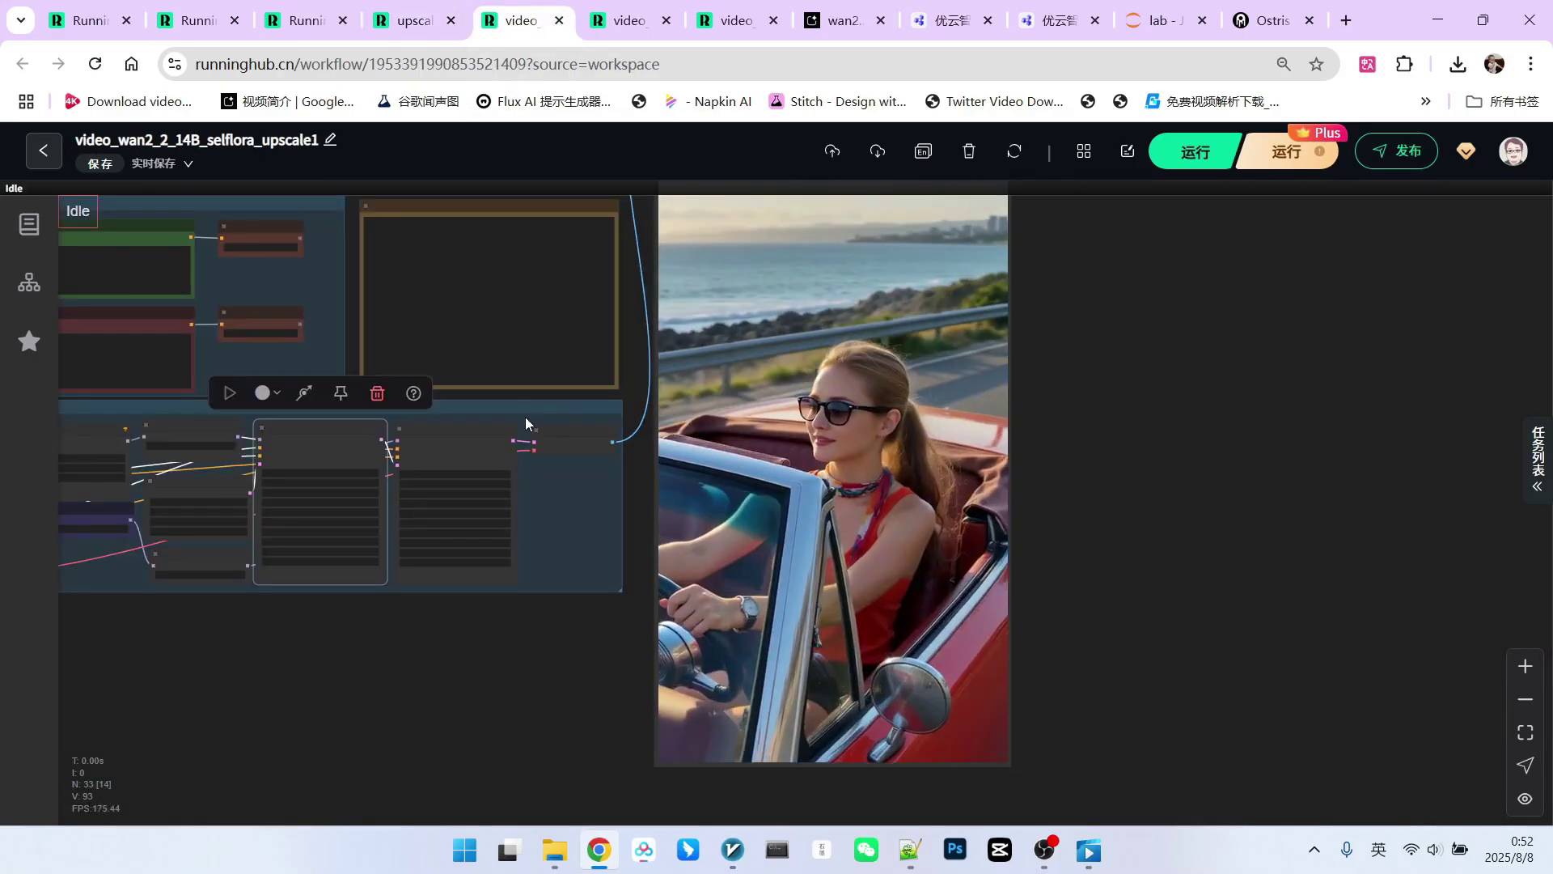
pyautogui.moveTo(526, 402); pyautogui.dragTo(978, 457)
pyautogui.scroll(11, 461, 285)
pyautogui.scroll(4, 577, 310)
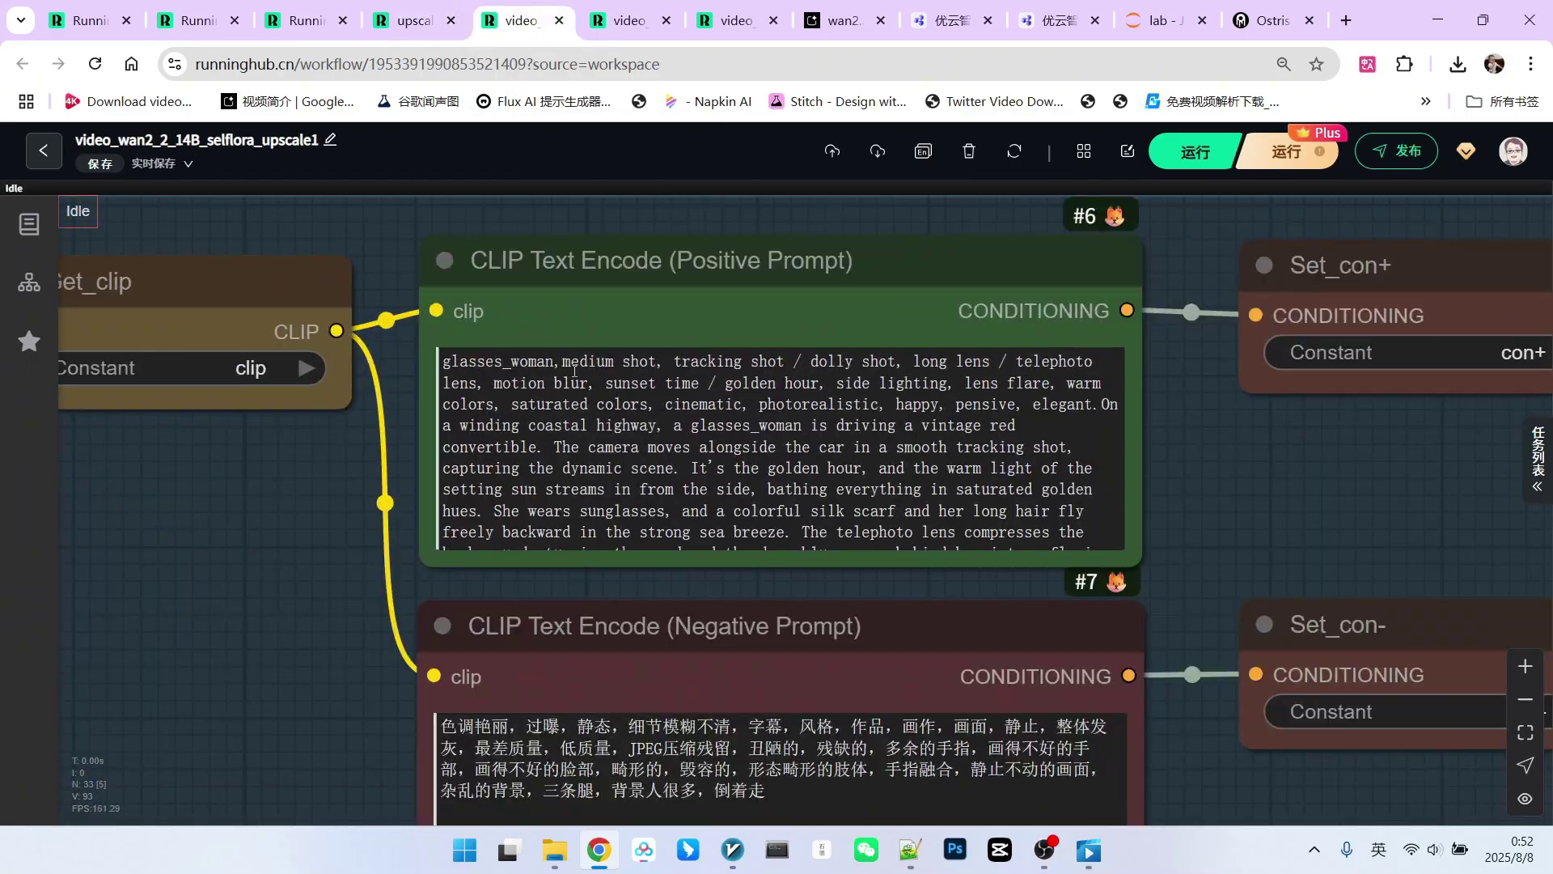
pyautogui.moveTo(554, 366); pyautogui.dragTo(428, 363)
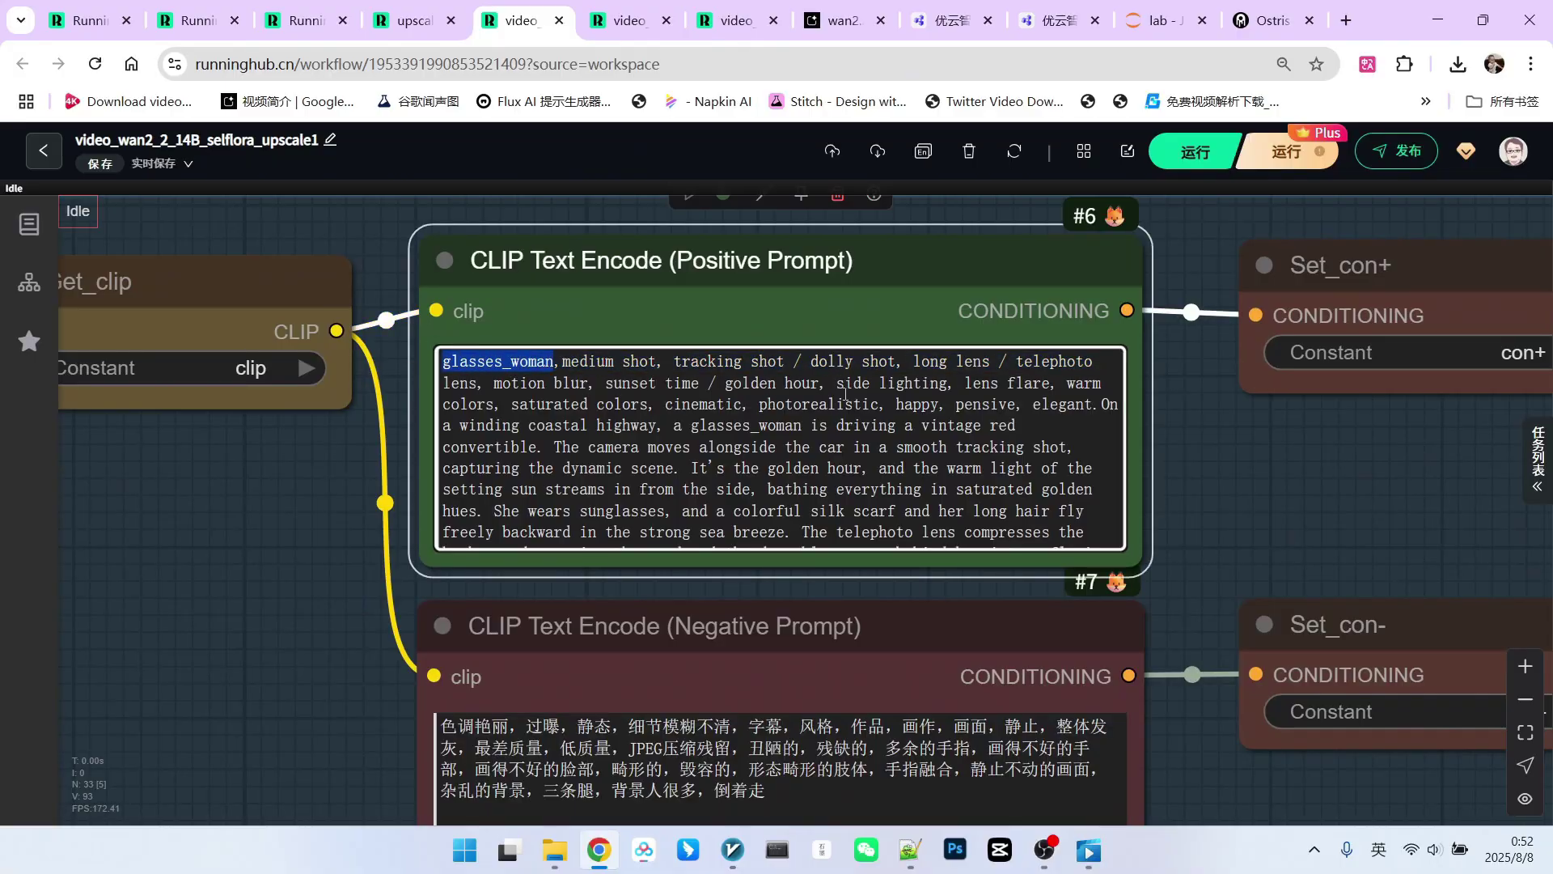
pyautogui.scroll(-2, 845, 394)
pyautogui.scroll(2, 848, 450)
pyautogui.click(714, 421)
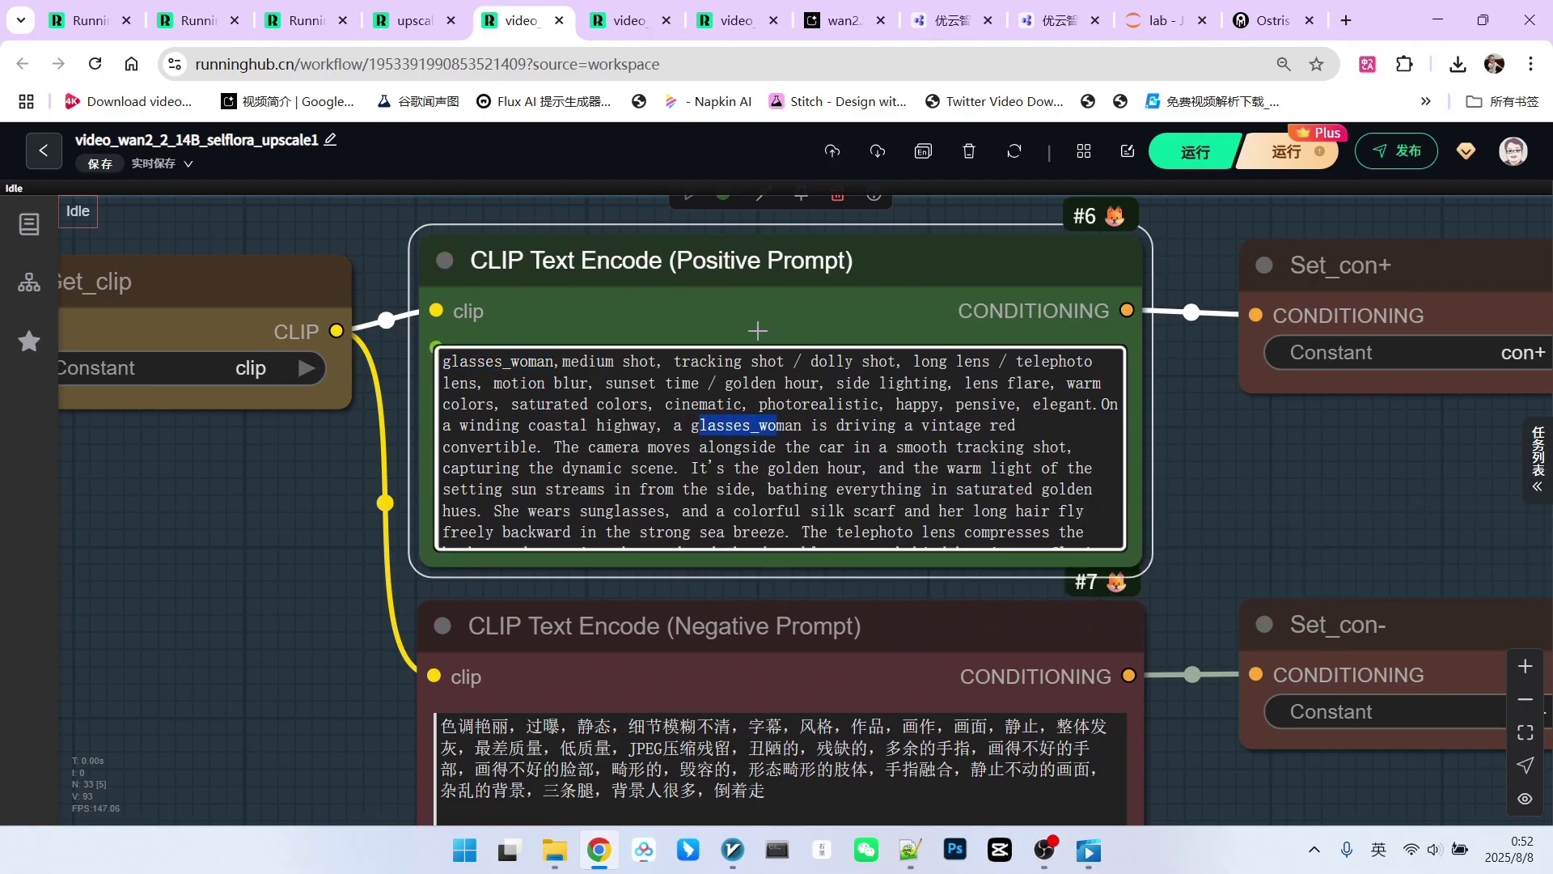
# Switch to Ostris AI-Toolkit, open the glass_woman dataset and check its image captions
pyautogui.hotkey('ctrl', '9')
pyautogui.click(93, 360)
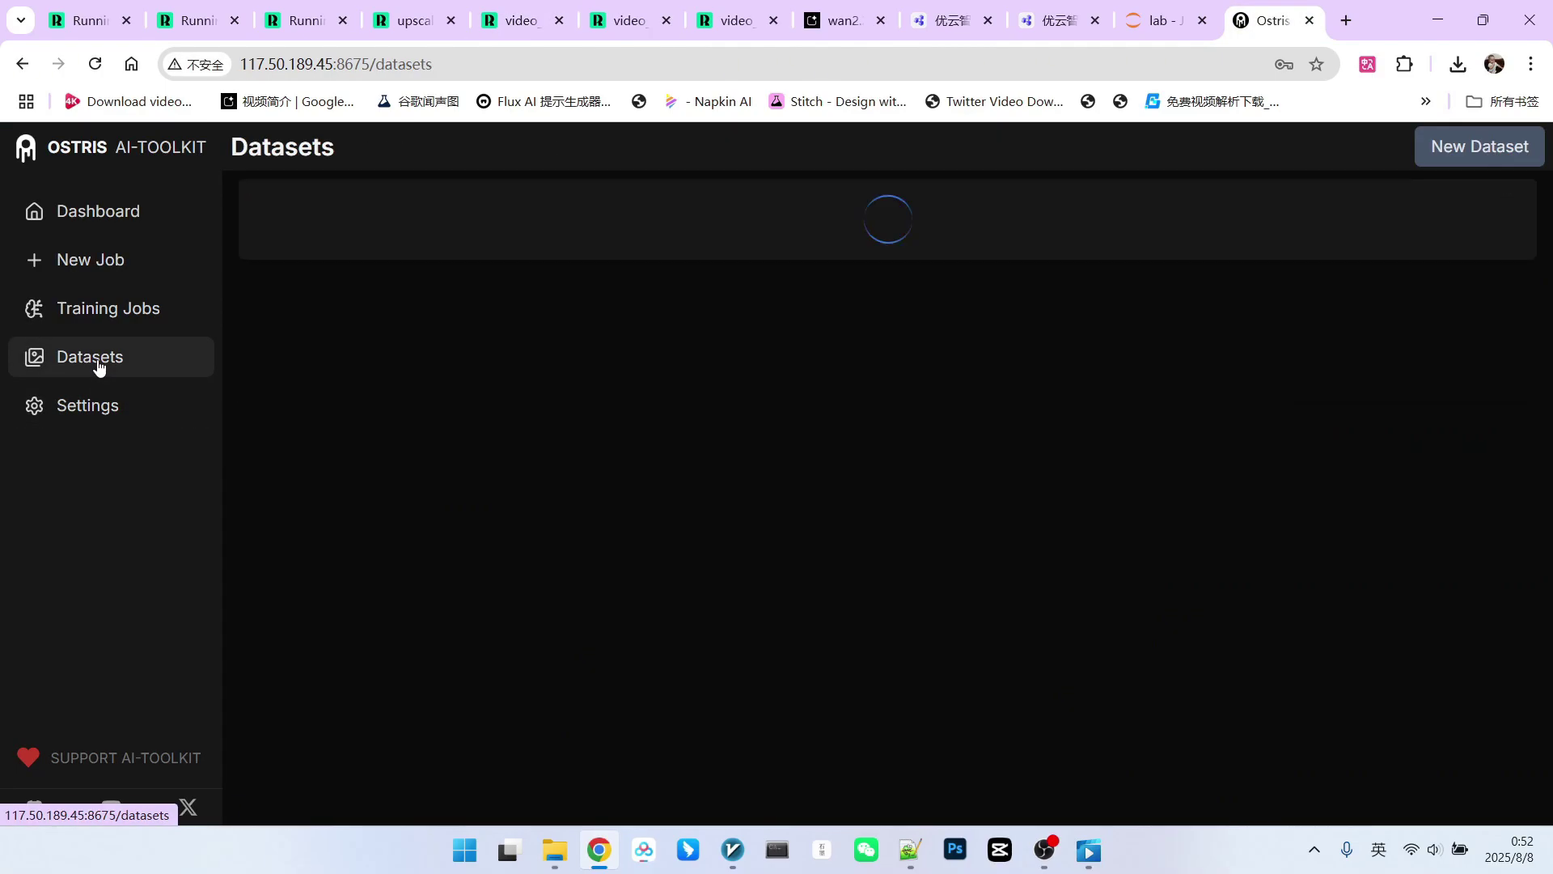
pyautogui.click(307, 377)
pyautogui.scroll(-2, 709, 353)
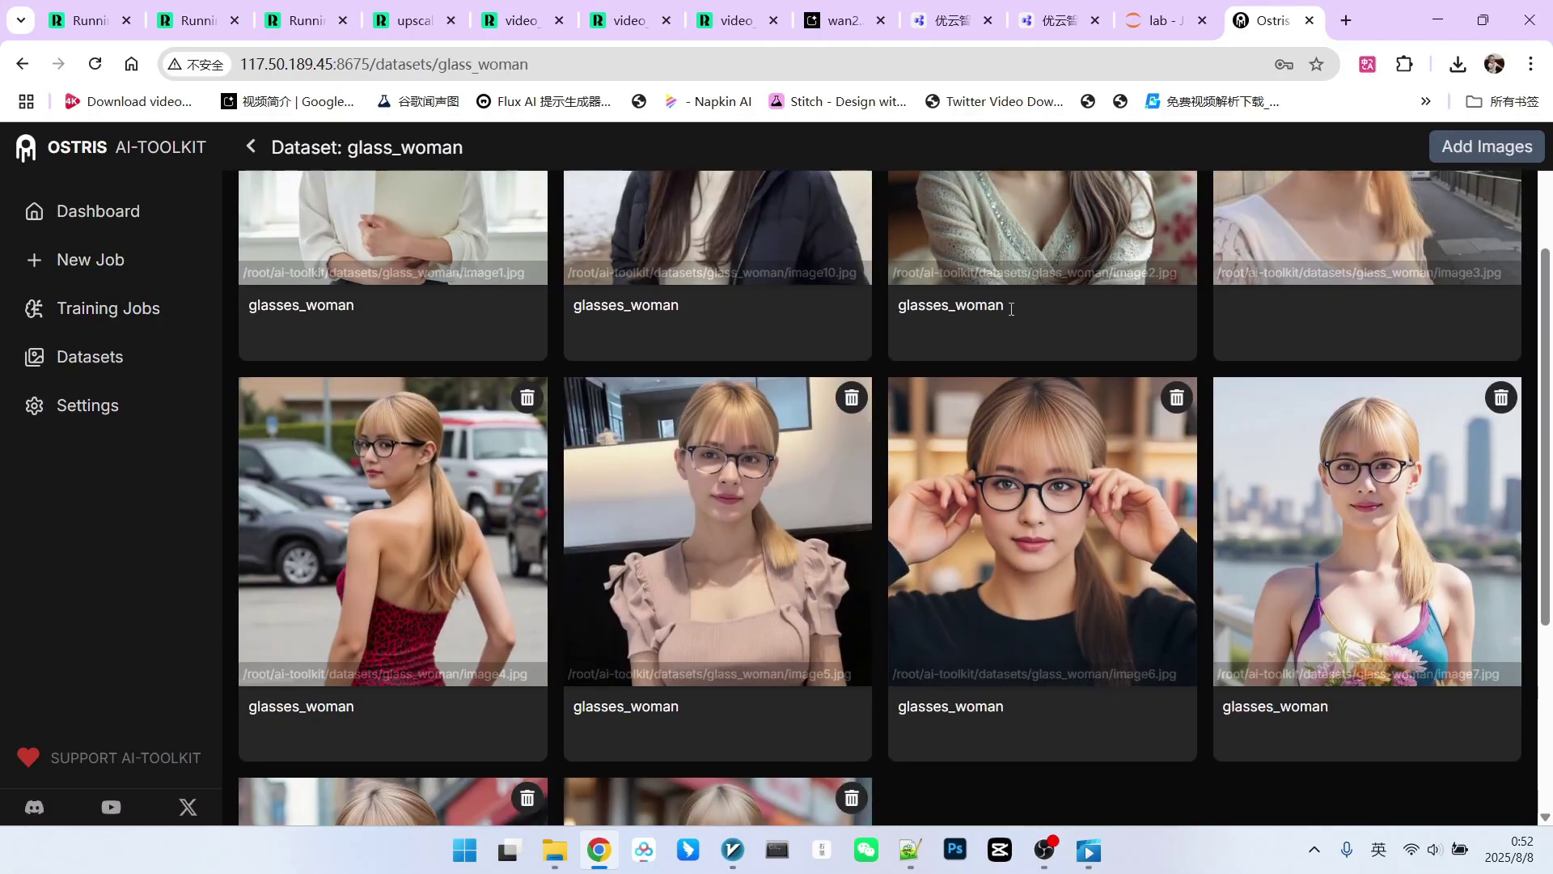
# Switch back to the upscale_video workflow and review the Upscale Image and KSampler (Advanced) settings in the sampling group
pyautogui.hotkey('ctrl', '4')
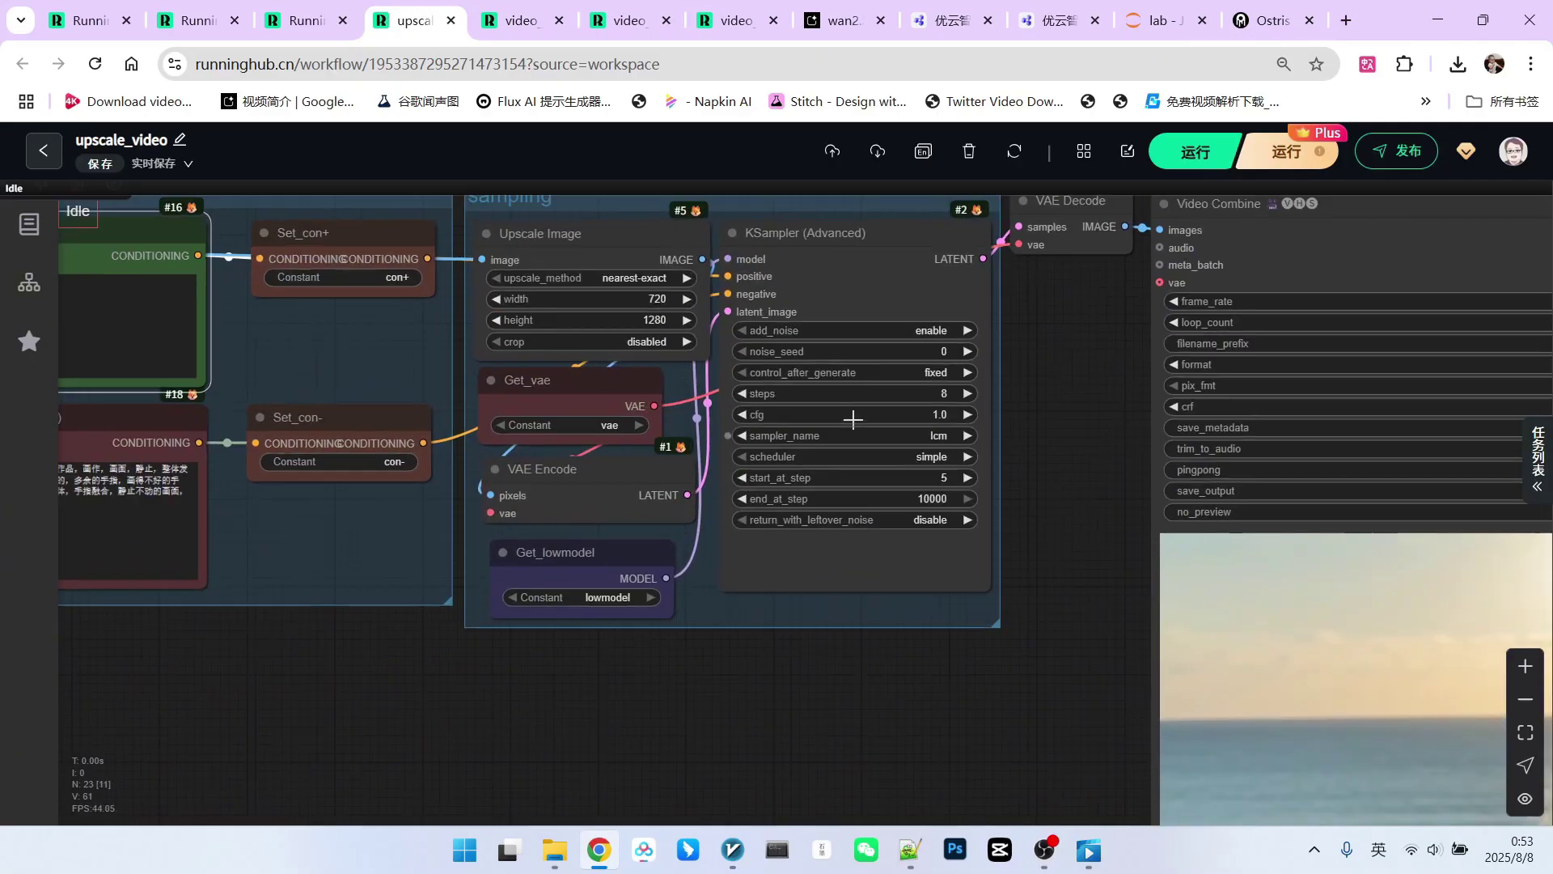
pyautogui.scroll(2, 820, 384)
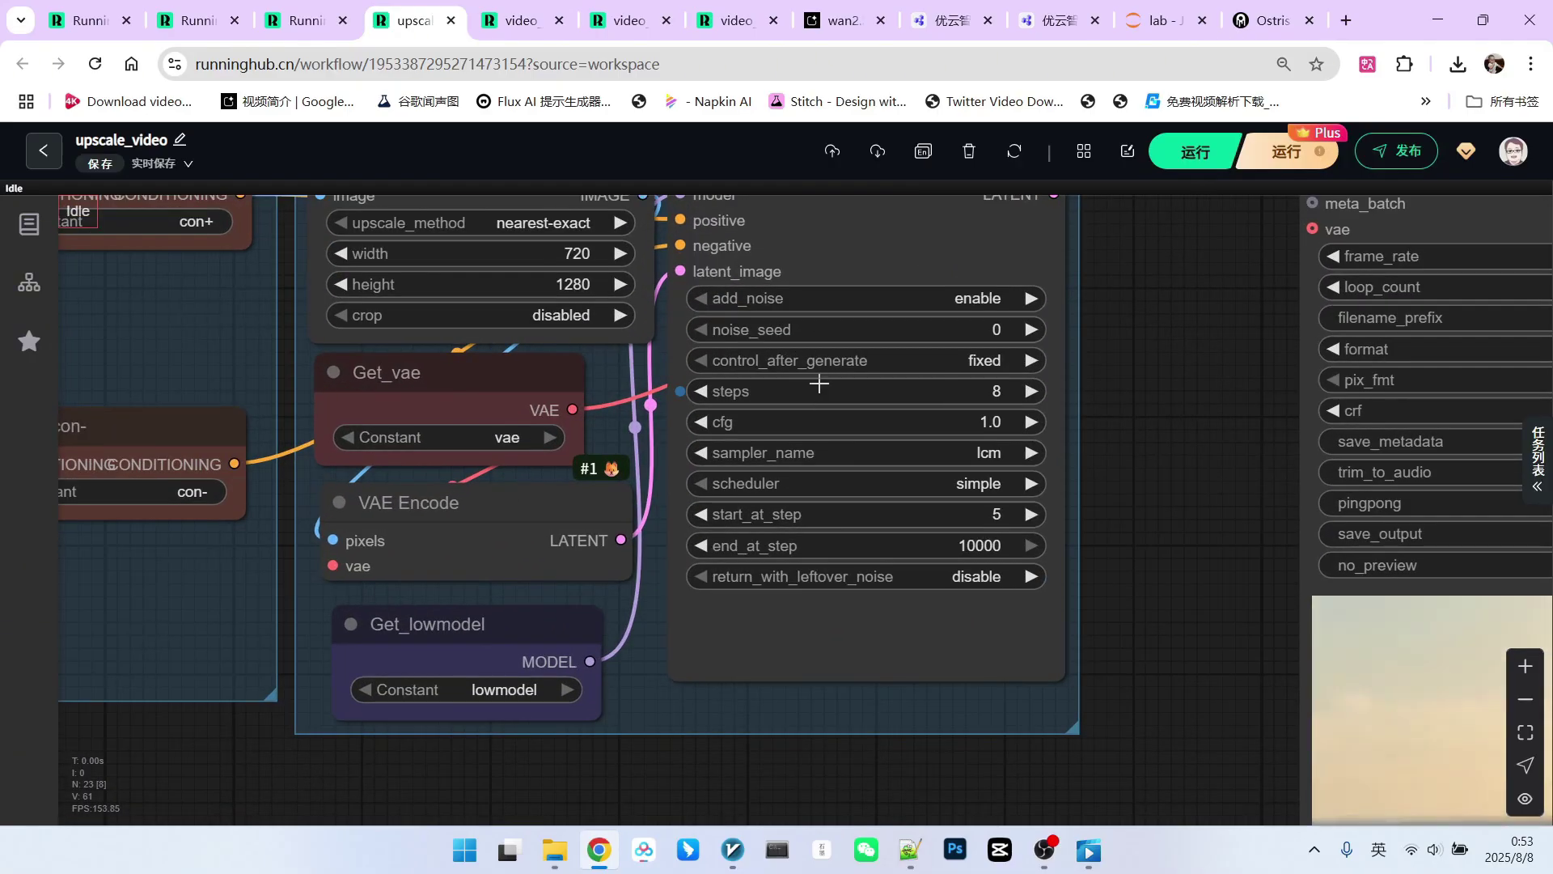
pyautogui.scroll(-3, 706, 361)
pyautogui.scroll(4, 1031, 458)
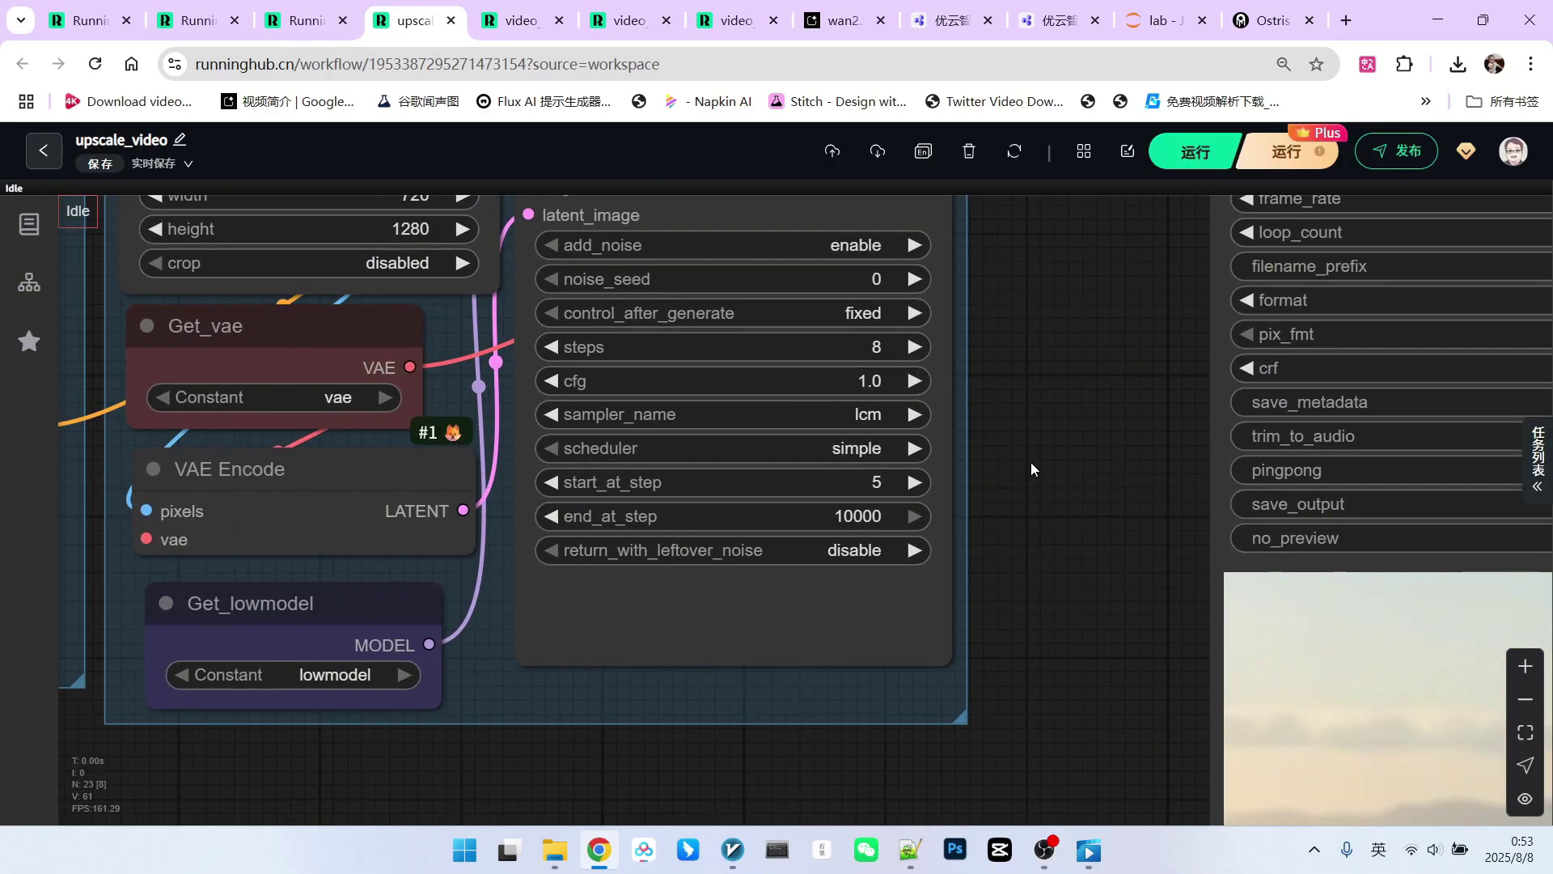
pyautogui.moveTo(1021, 405); pyautogui.dragTo(1042, 506)
pyautogui.scroll(-2, 1050, 456)
pyautogui.scroll(-1, 1056, 457)
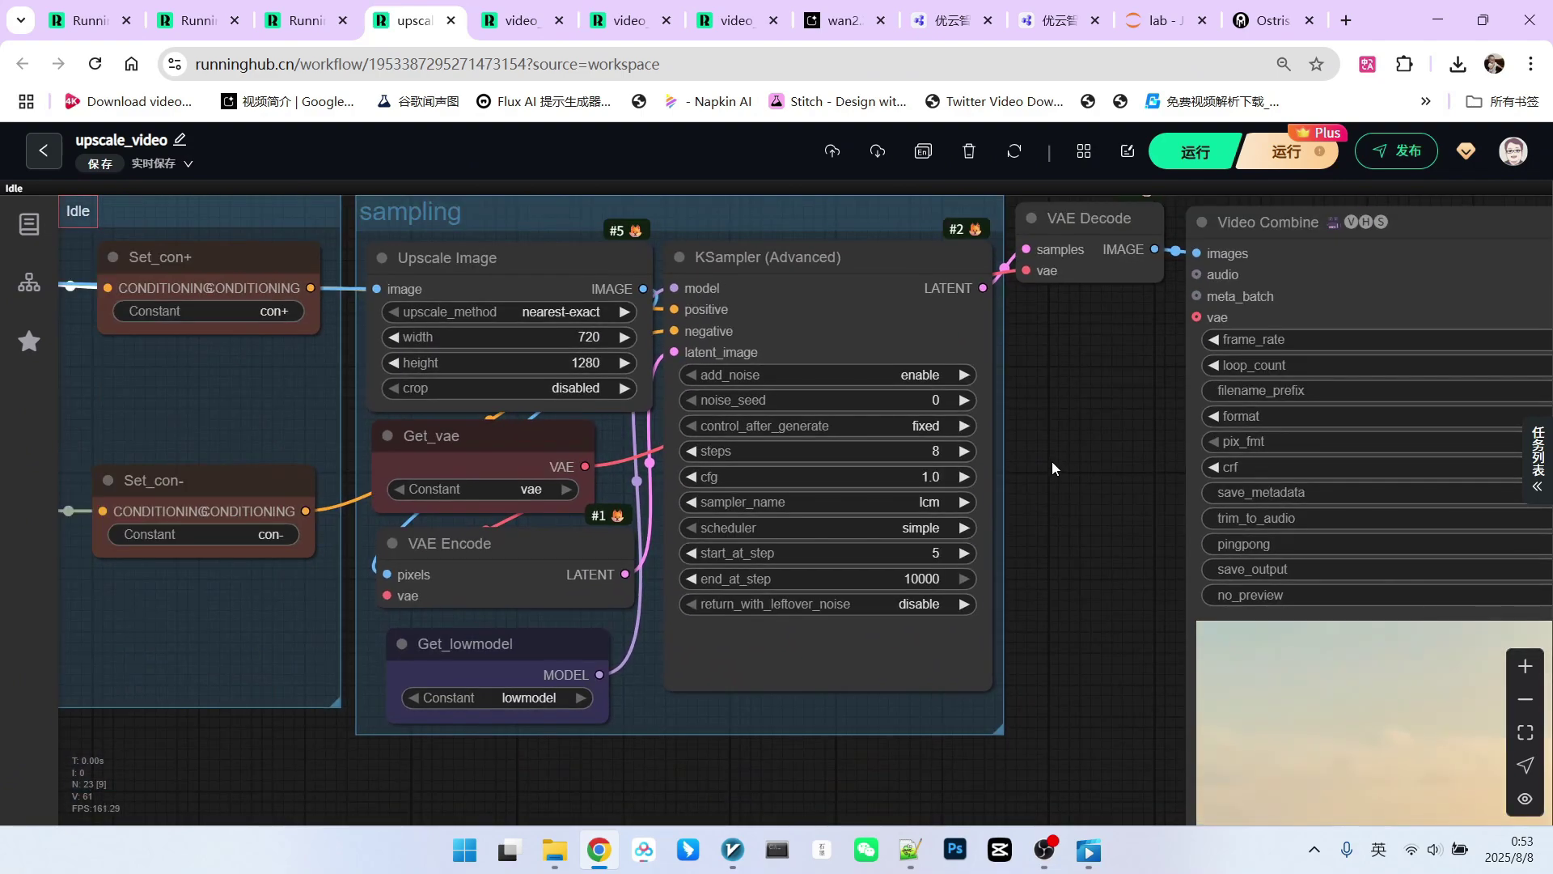
# Examine the KSampler (Advanced) noise, steps, start_at_step and end_at_step settings in the sampling group
pyautogui.scroll(3, 1054, 383)
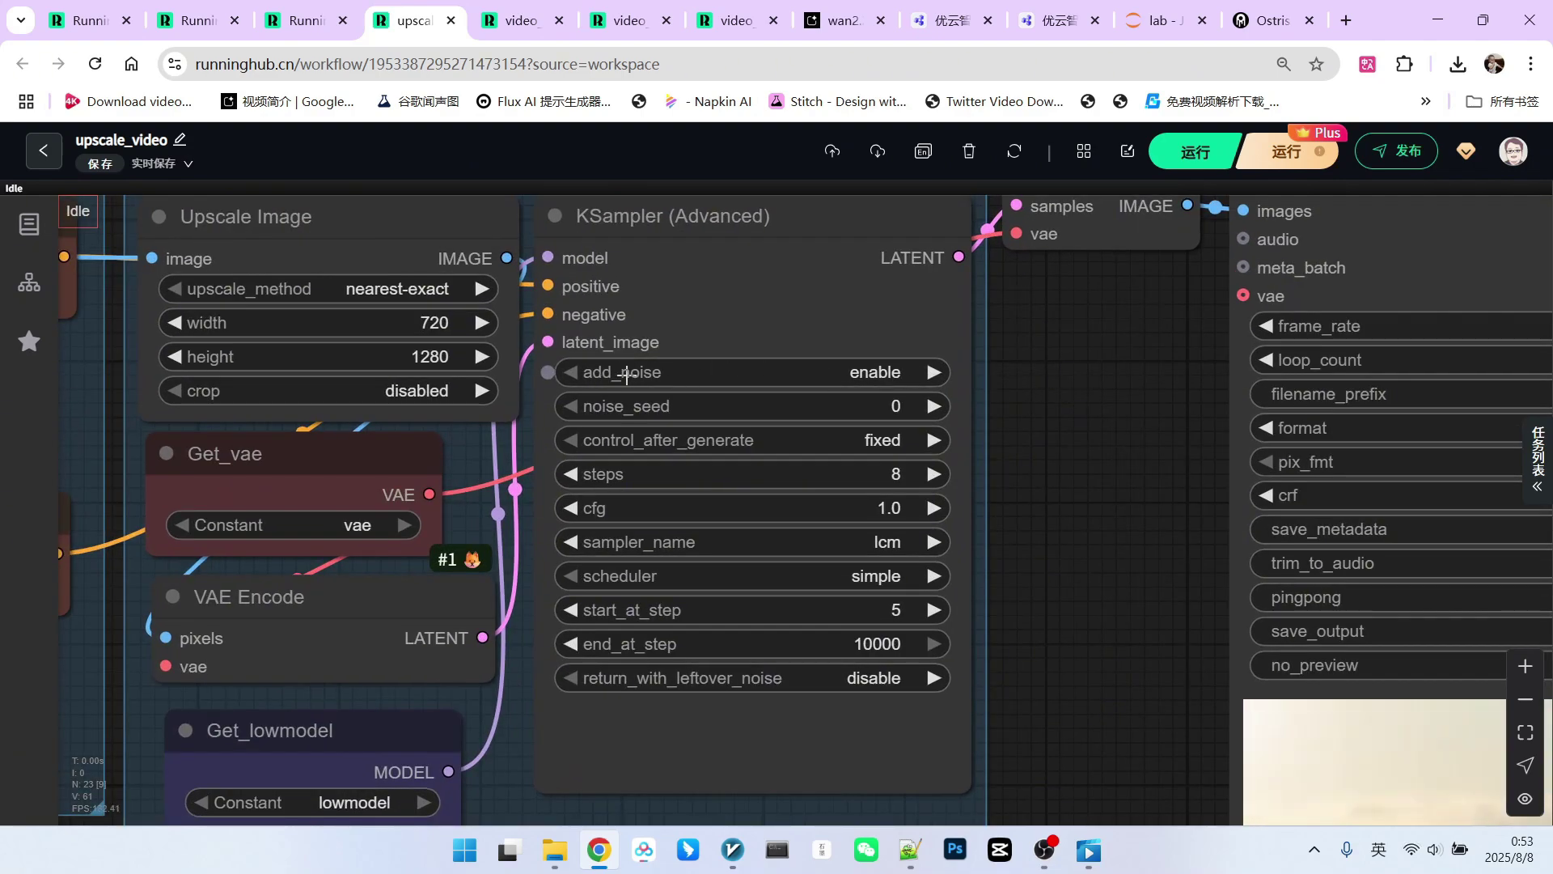
pyautogui.scroll(-3, 939, 366)
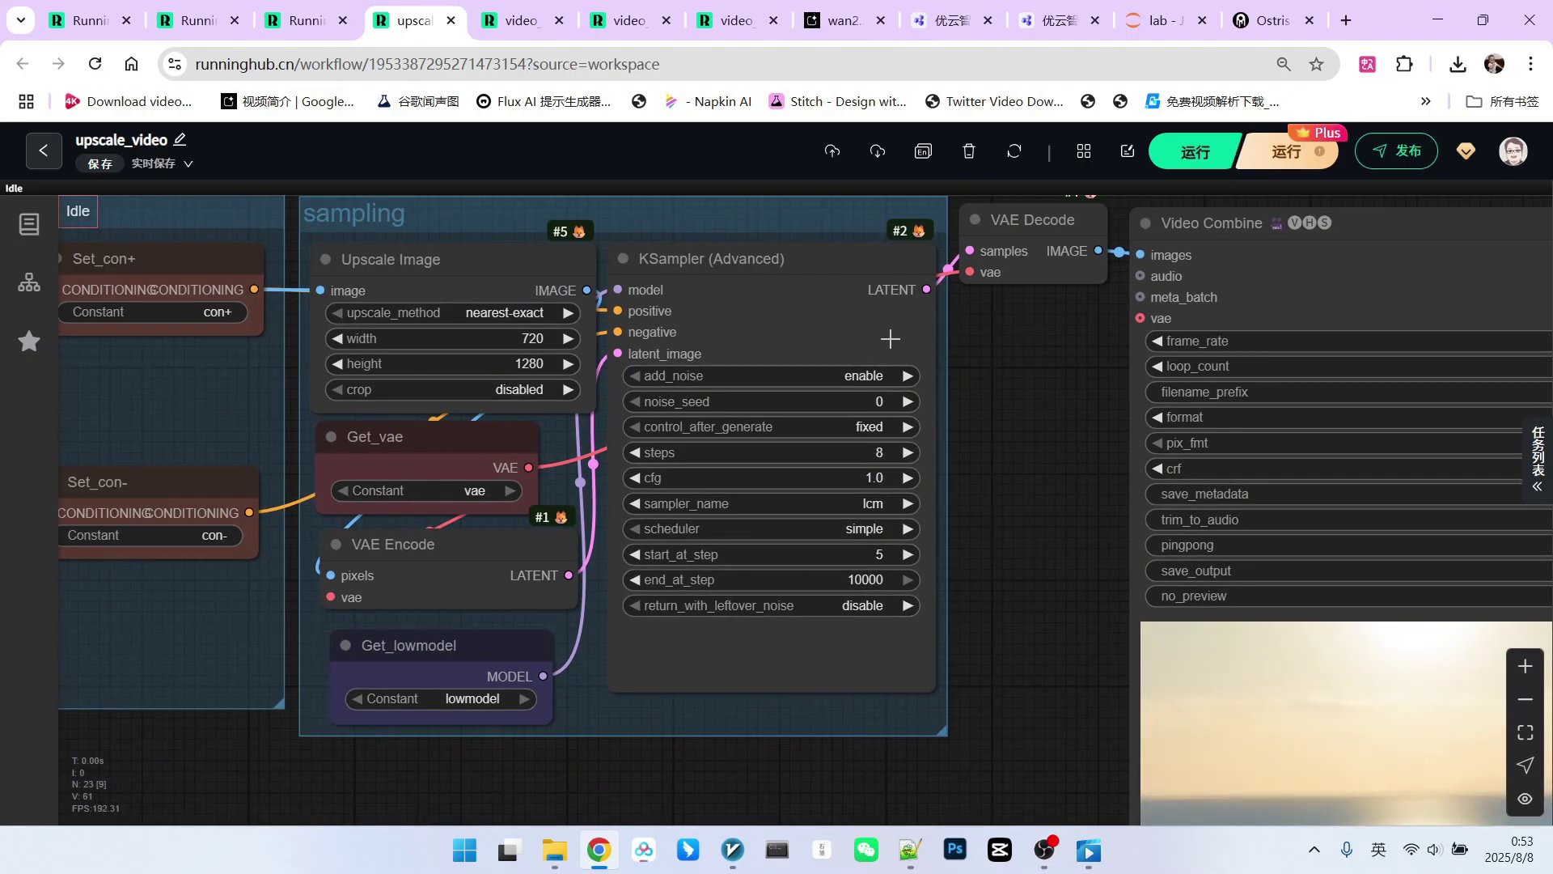
pyautogui.scroll(3, 892, 341)
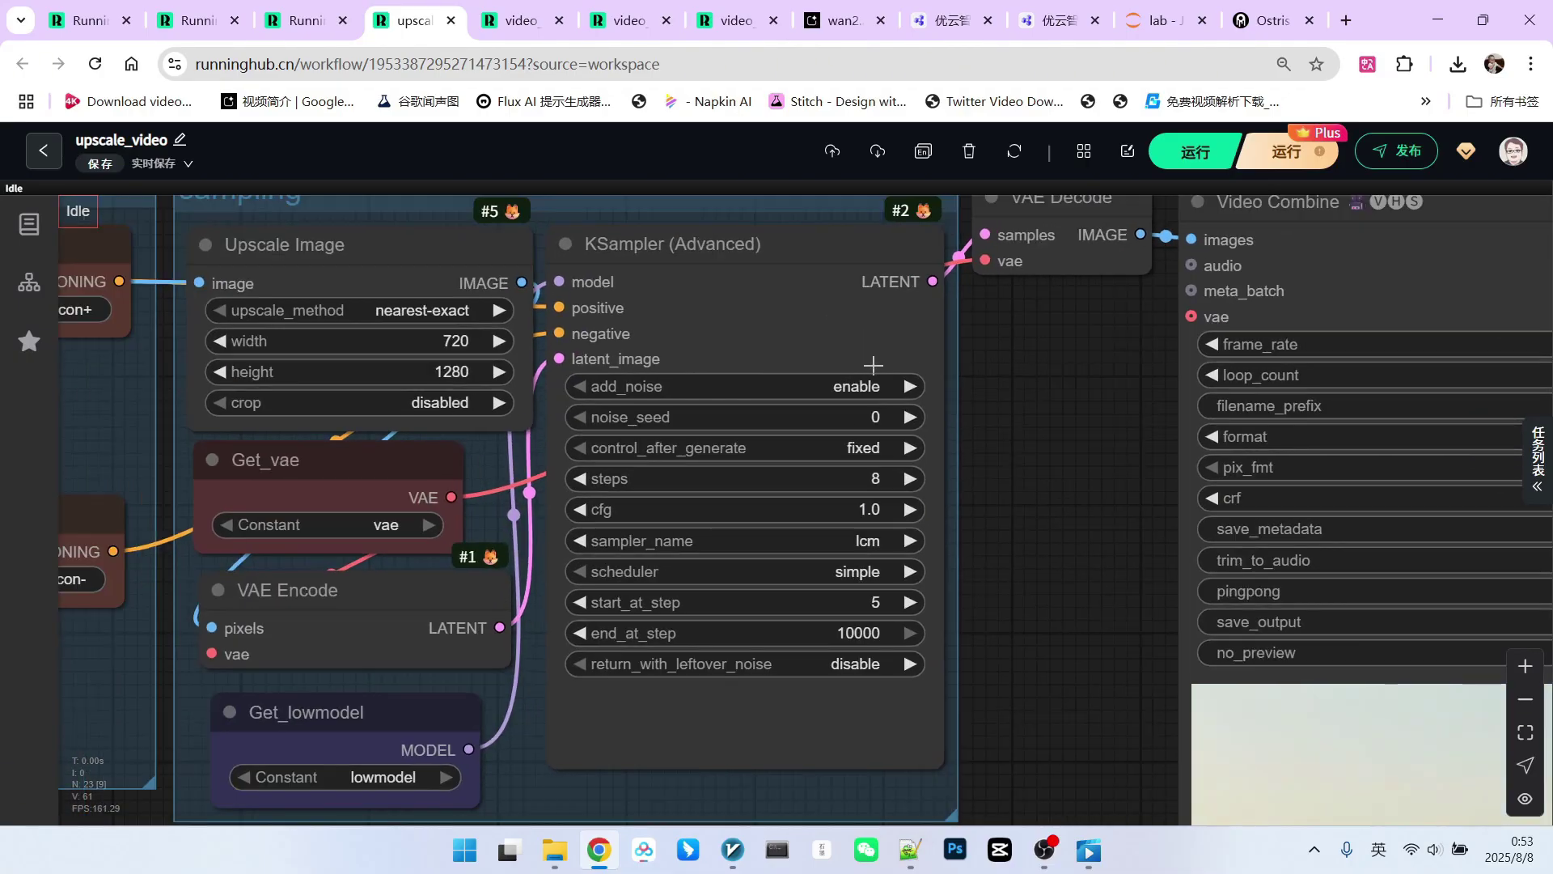
pyautogui.scroll(-6, 873, 366)
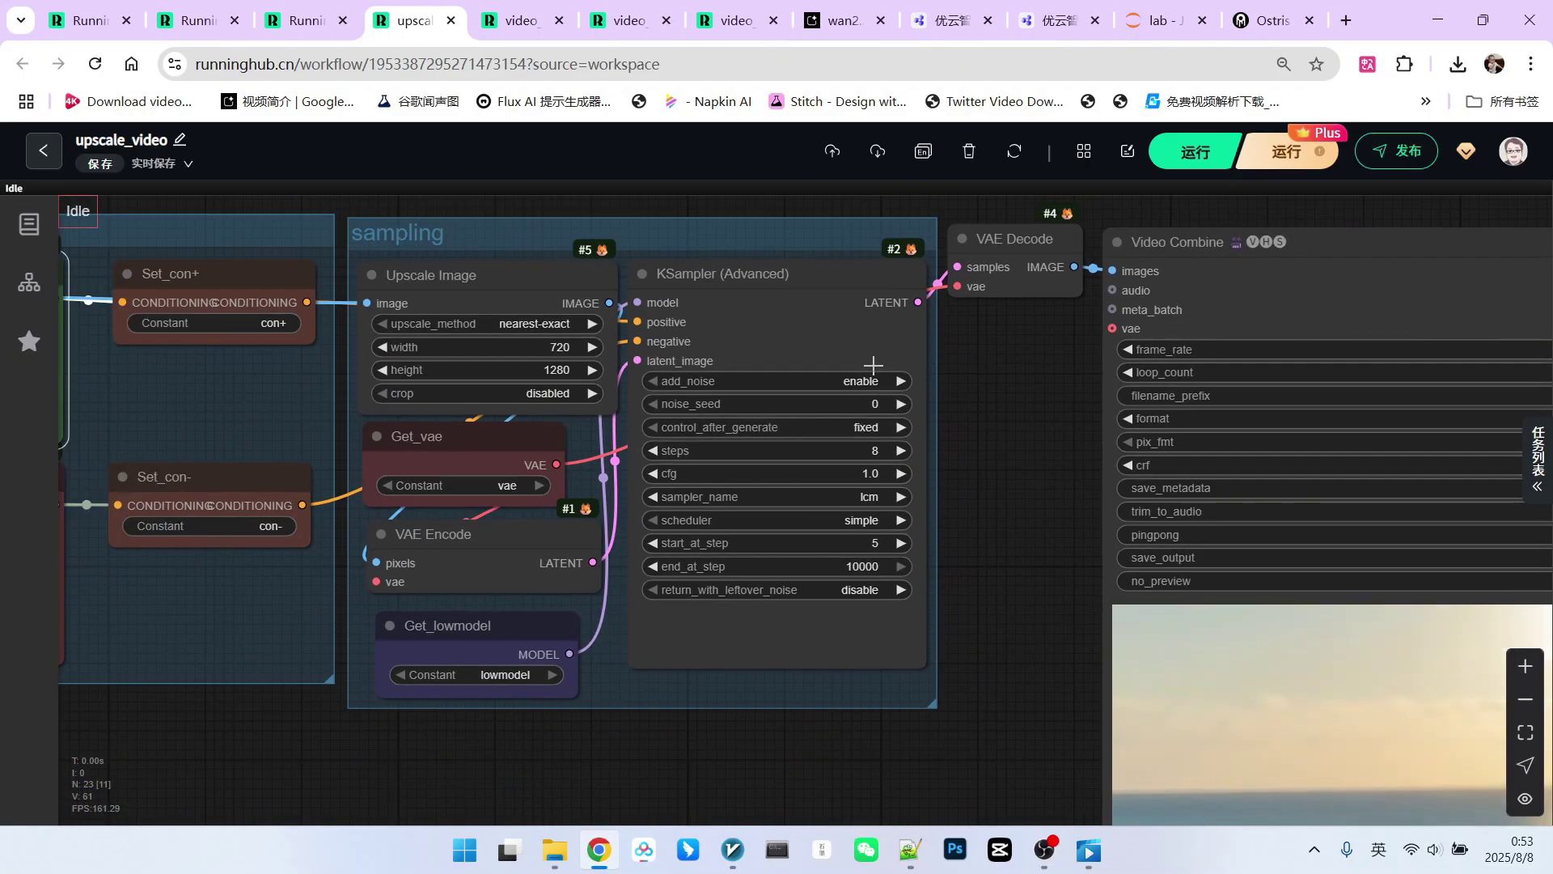
pyautogui.scroll(4, 929, 405)
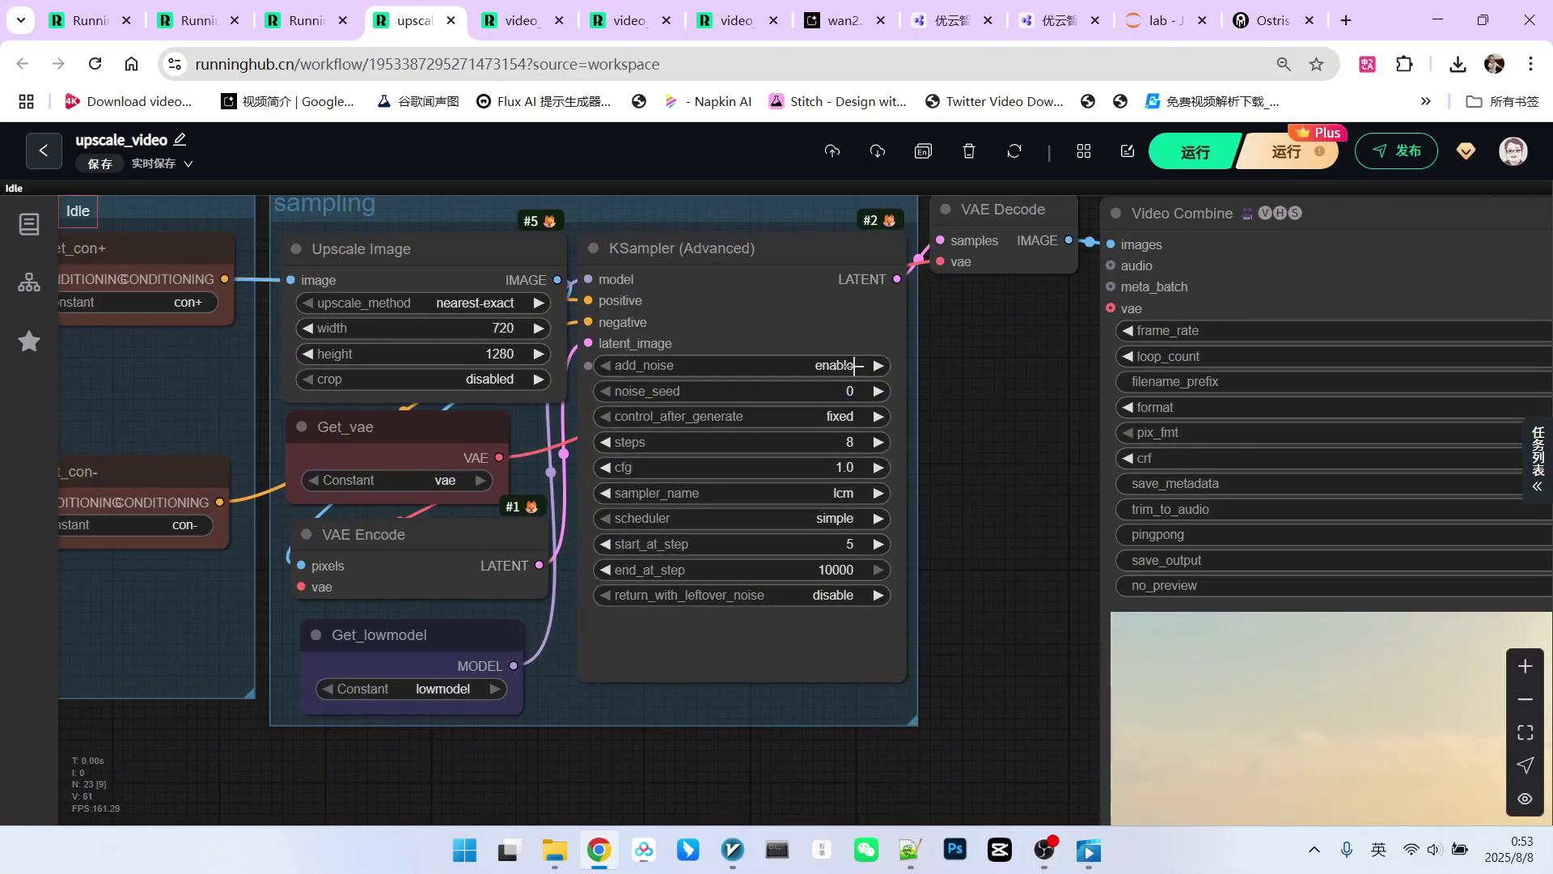
pyautogui.scroll(-1, 843, 366)
pyautogui.scroll(1, 843, 366)
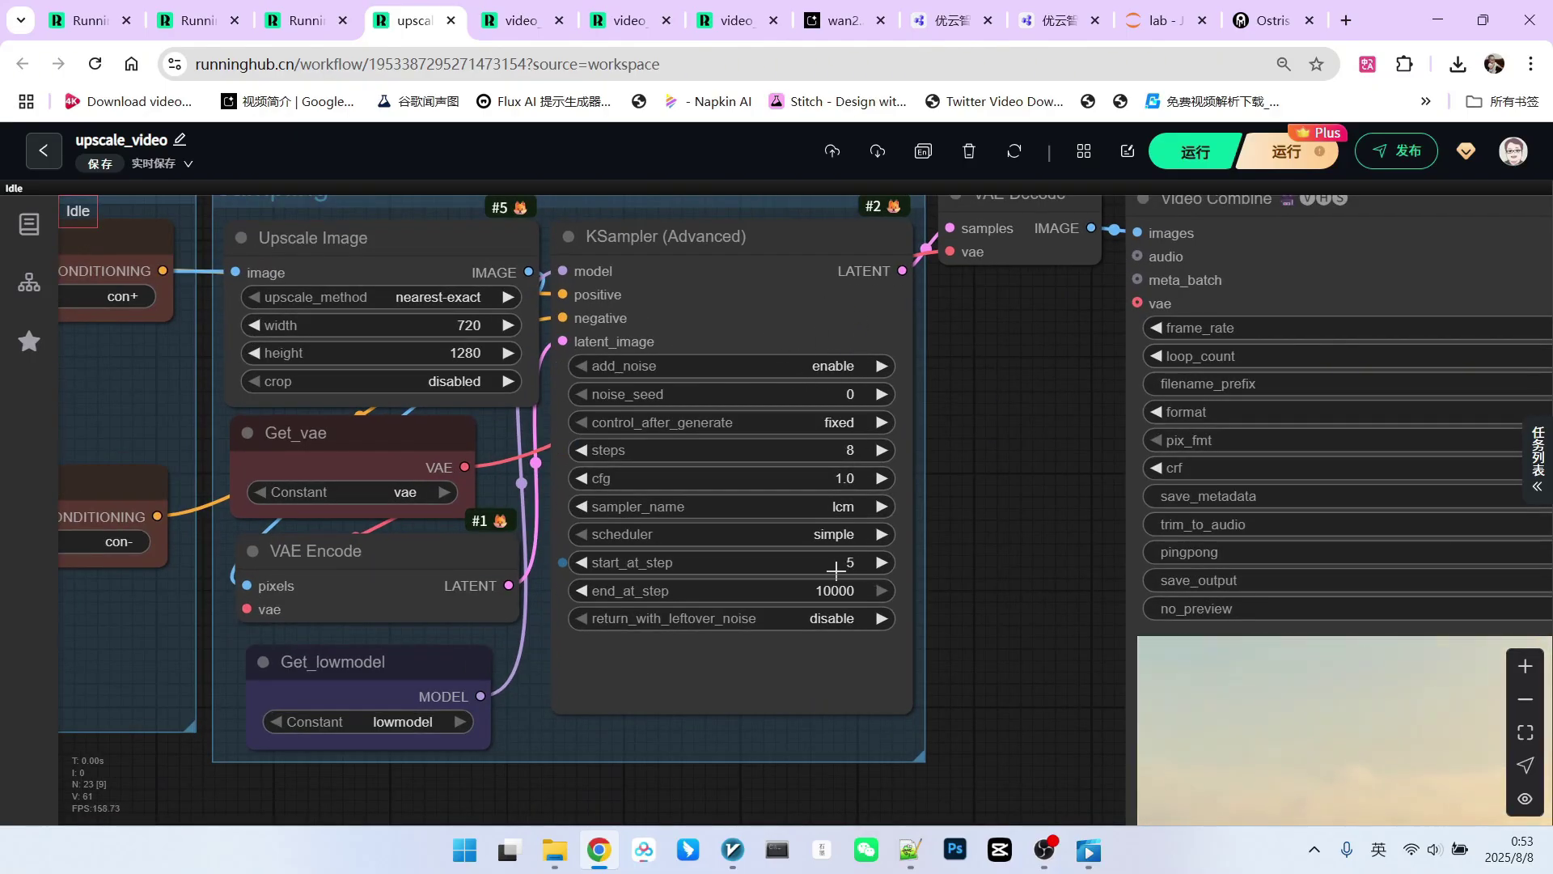
pyautogui.scroll(-4, 979, 462)
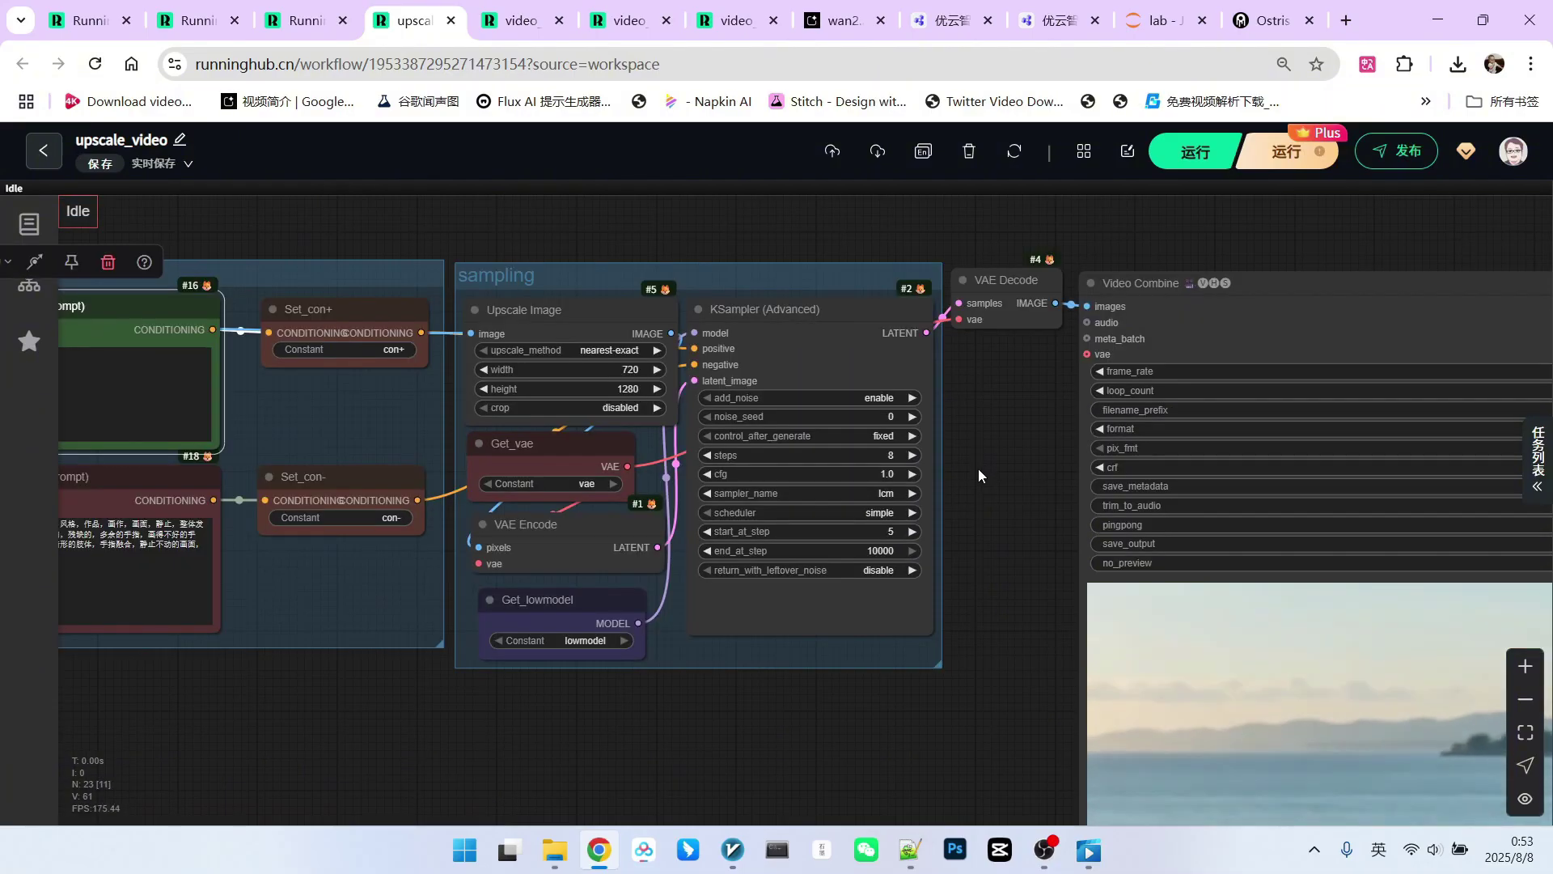
pyautogui.scroll(1, 978, 469)
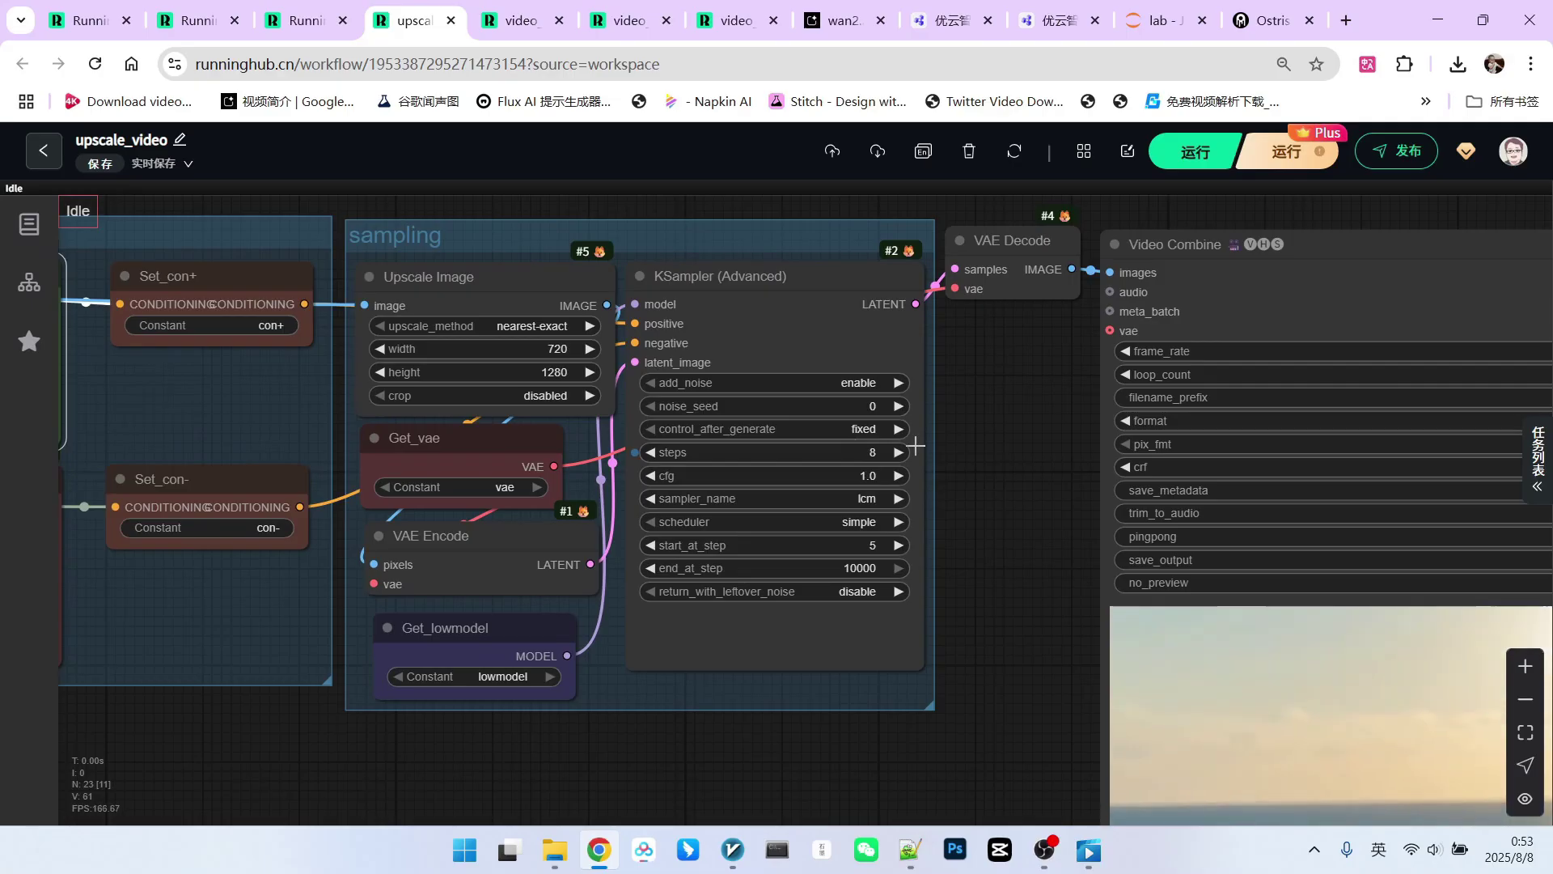
# Nudge the KSampler (Advanced) node slightly within the sampling group and check its start and end step settings
pyautogui.click(729, 271)
pyautogui.moveTo(729, 272); pyautogui.dragTo(738, 275)
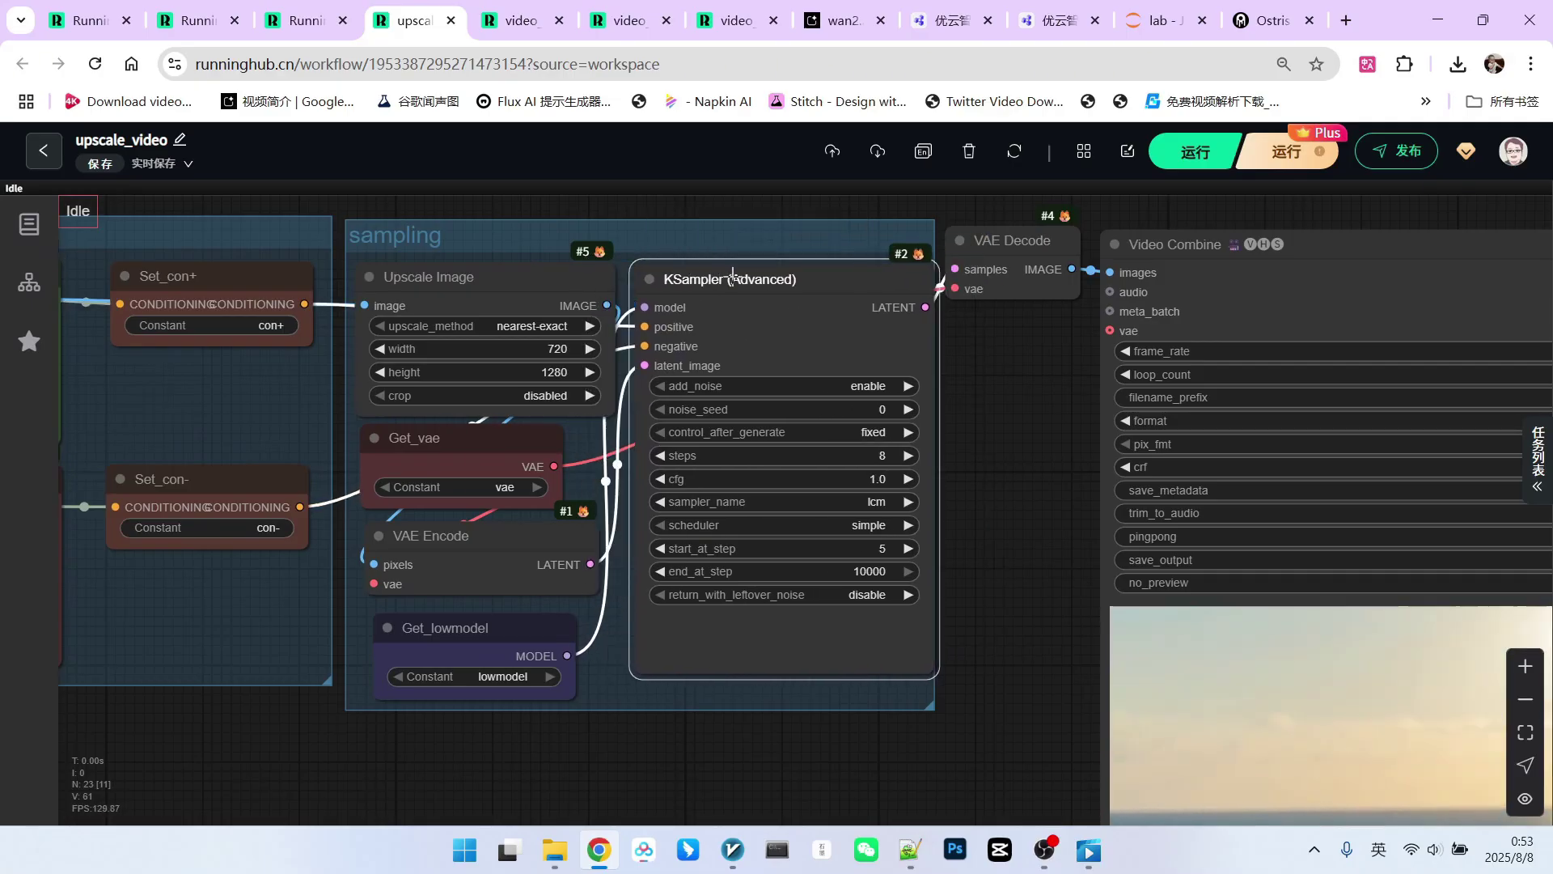
pyautogui.scroll(3, 902, 485)
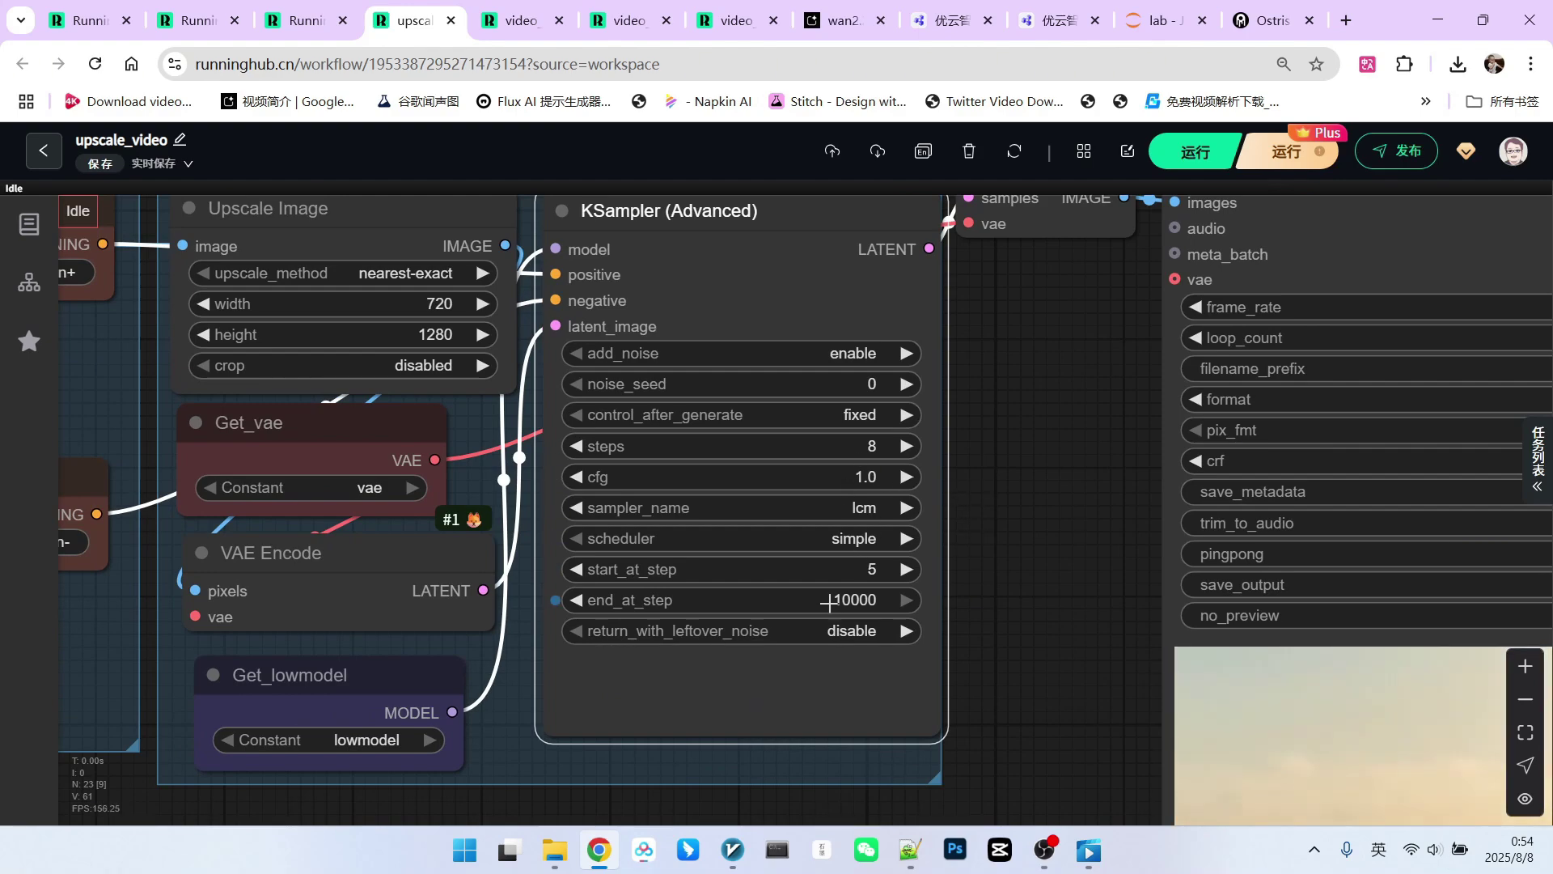
pyautogui.scroll(-3, 884, 542)
pyautogui.moveTo(777, 347)
pyautogui.mouseDown()
pyautogui.moveTo(760, 361)
pyautogui.moveTo(784, 337)
pyautogui.mouseUp()
pyautogui.scroll(-3, 717, 384)
# Inspect the upscaled video preview in the Video Combine node up close, focusing on the woman's face and glasses
pyautogui.moveTo(919, 432); pyautogui.dragTo(825, 426)
pyautogui.scroll(-4, 982, 429)
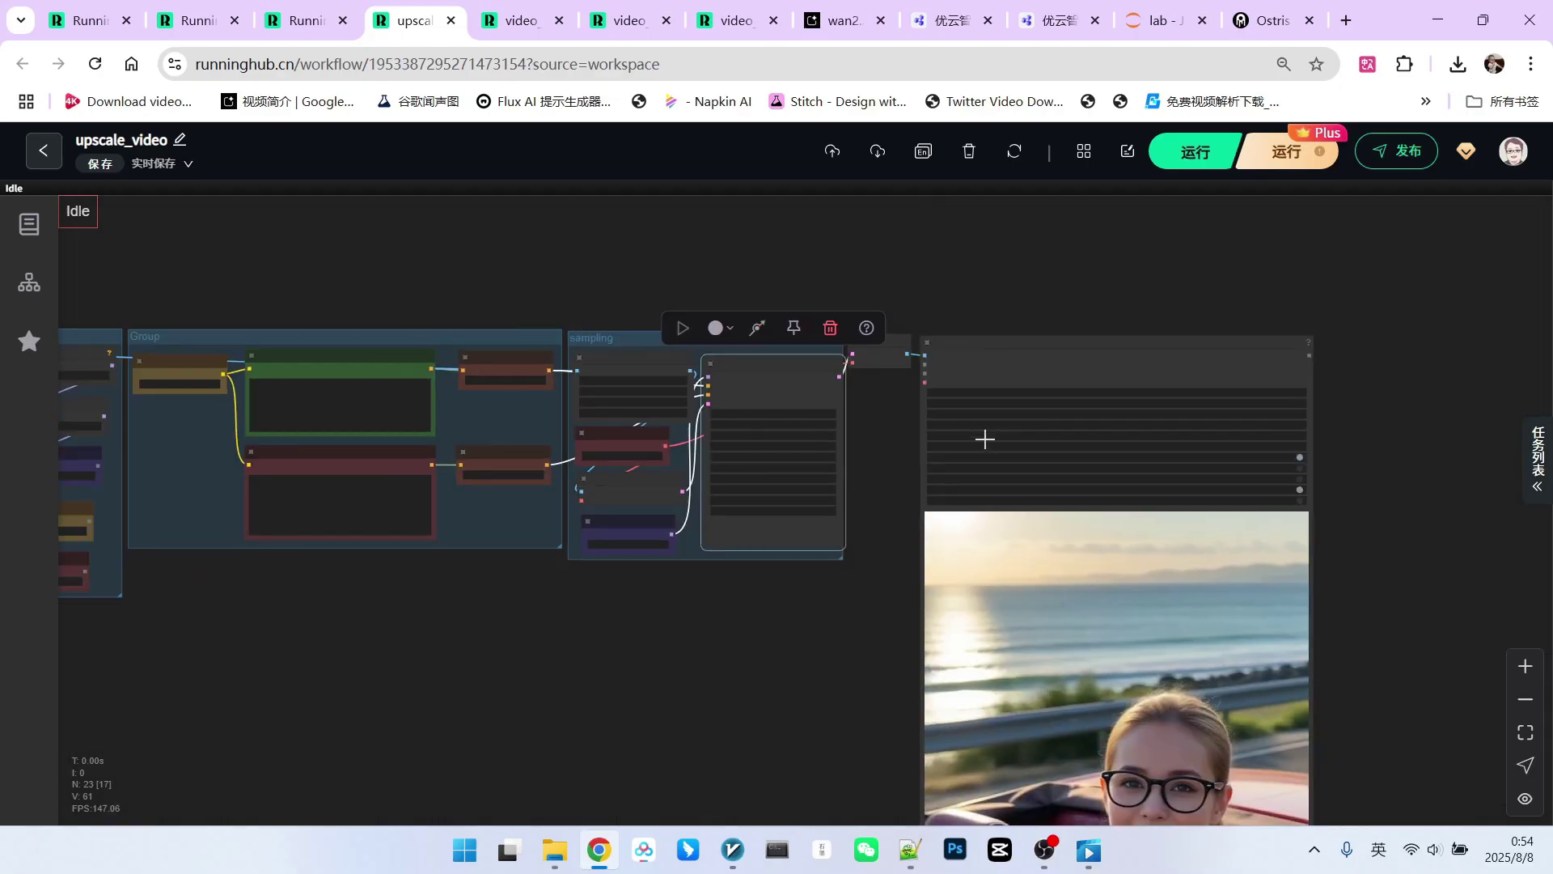
pyautogui.moveTo(878, 538); pyautogui.dragTo(835, 336)
pyautogui.scroll(5, 1294, 662)
pyautogui.moveTo(1294, 662); pyautogui.dragTo(1289, 532)
pyautogui.scroll(6, 1290, 532)
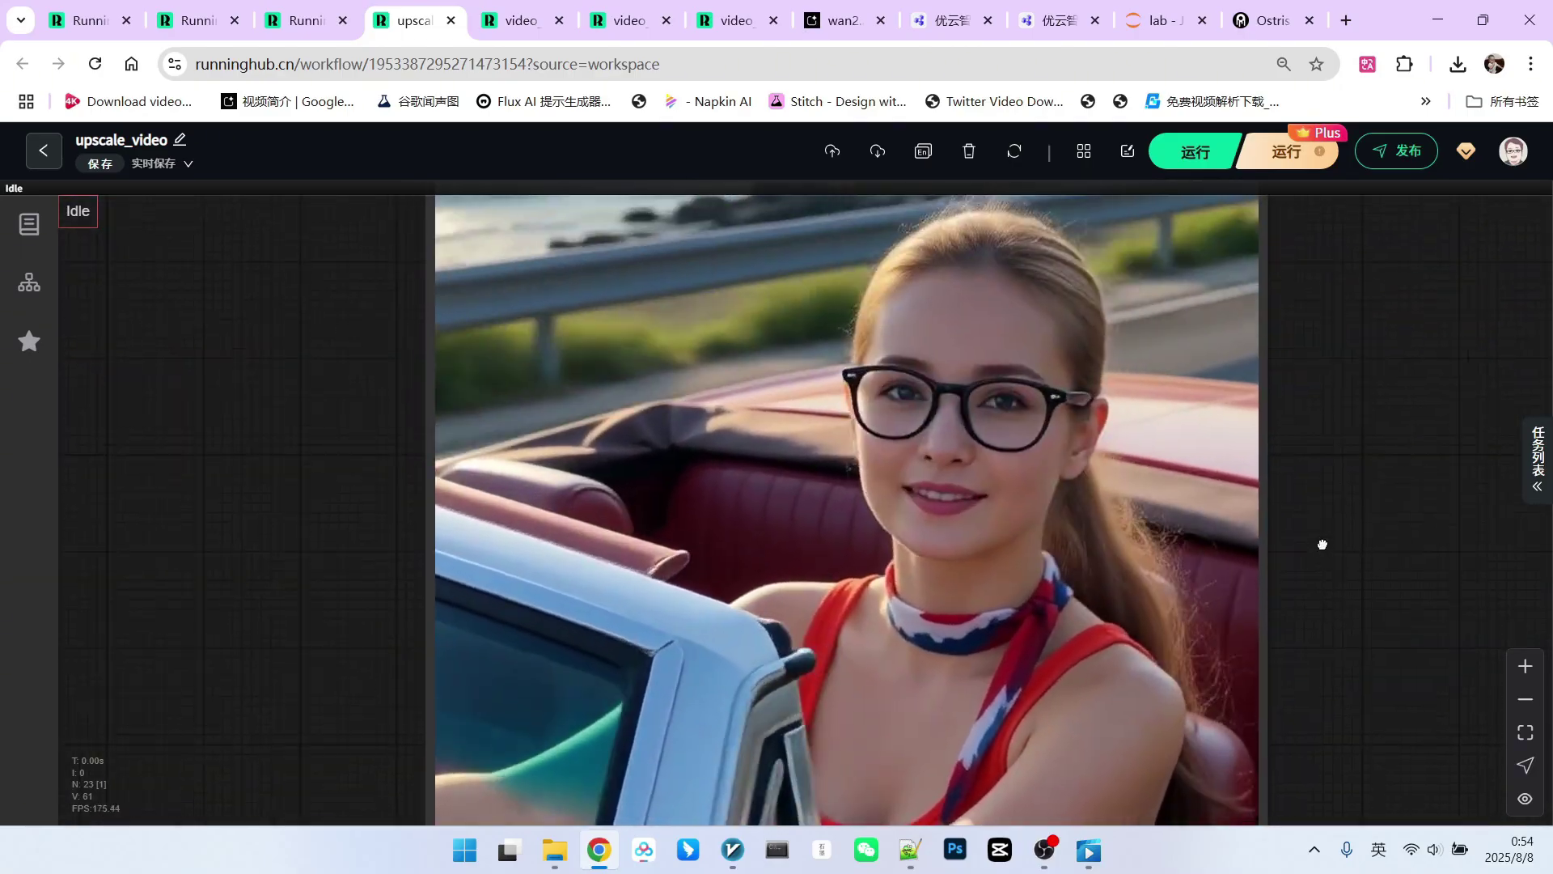
pyautogui.scroll(-7, 1301, 449)
# View the whole upscale workflow and compare the source video preview with the upscaled output
pyautogui.scroll(-12, 1301, 449)
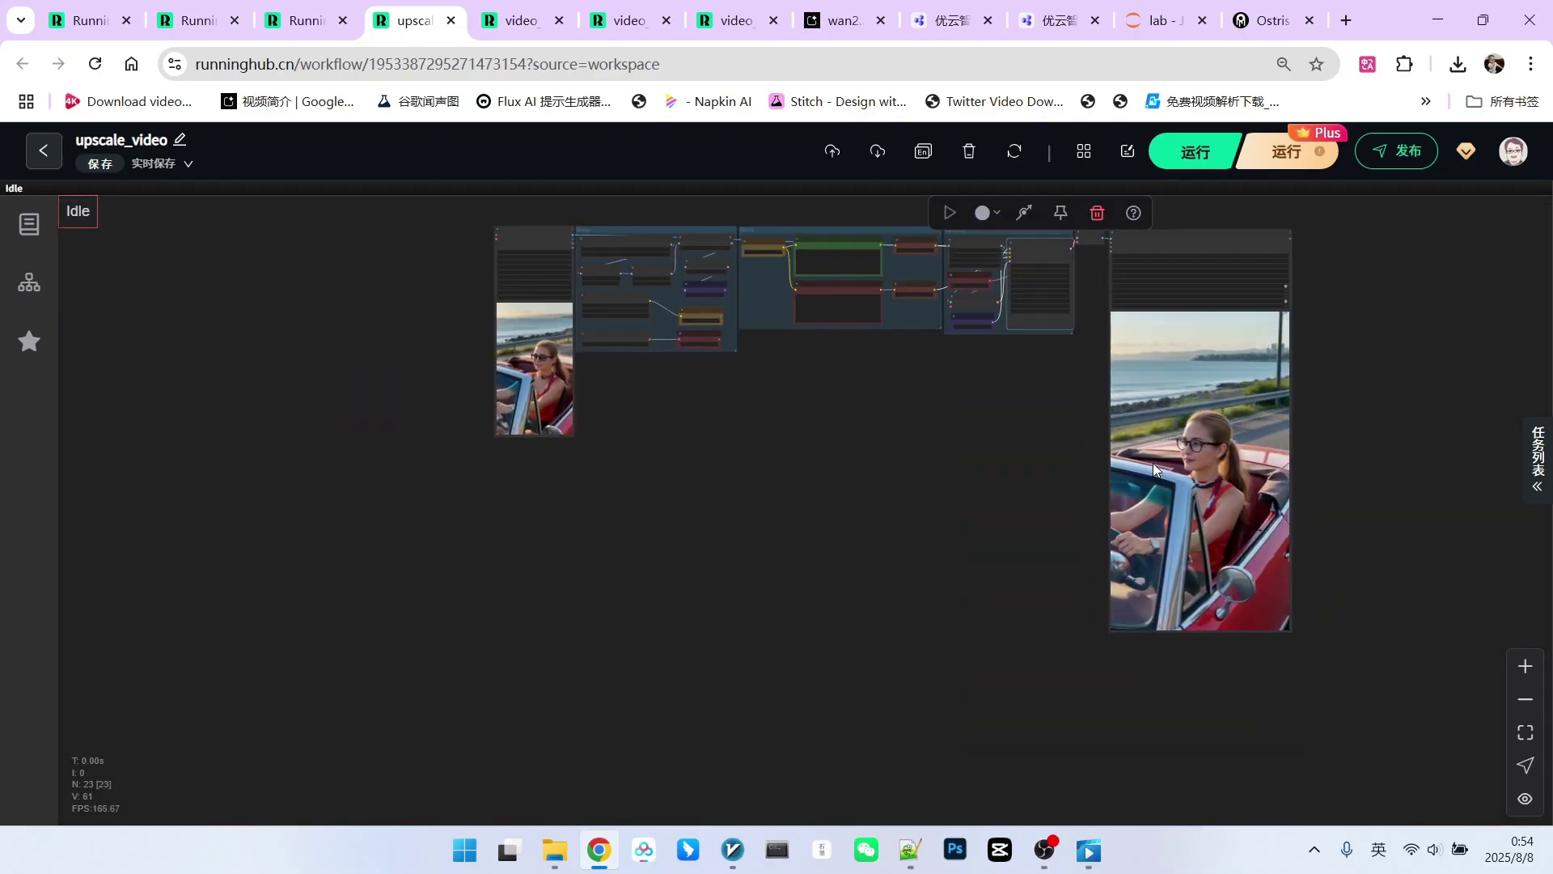
pyautogui.moveTo(866, 430); pyautogui.dragTo(688, 513)
pyautogui.scroll(3, 687, 488)
pyautogui.moveTo(680, 455); pyautogui.dragTo(784, 537)
pyautogui.scroll(3, 714, 502)
pyautogui.scroll(-1, 642, 527)
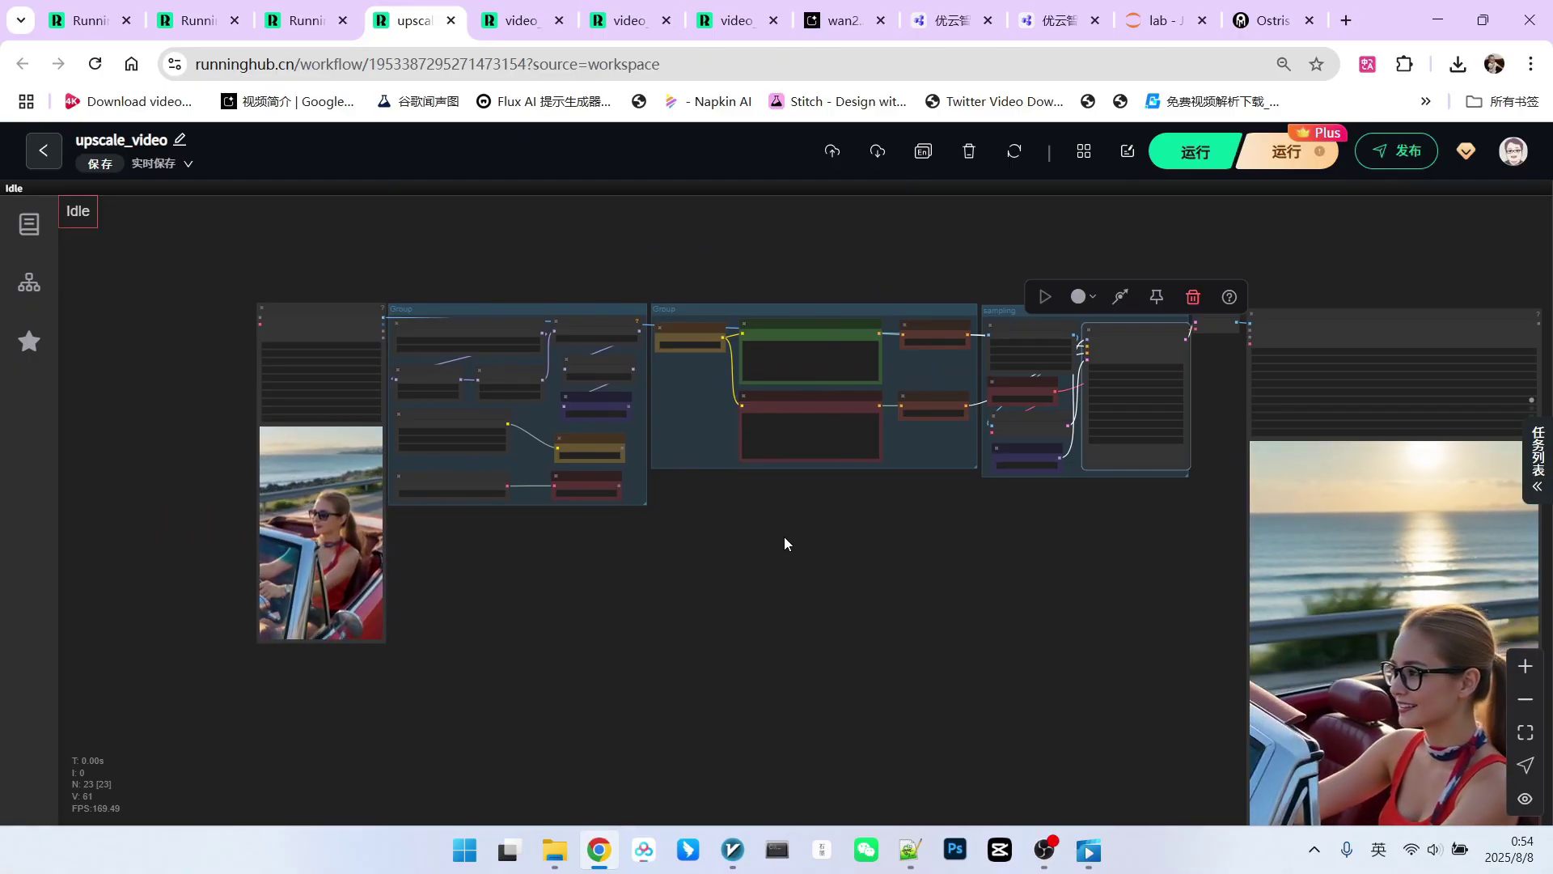
pyautogui.scroll(1, 882, 561)
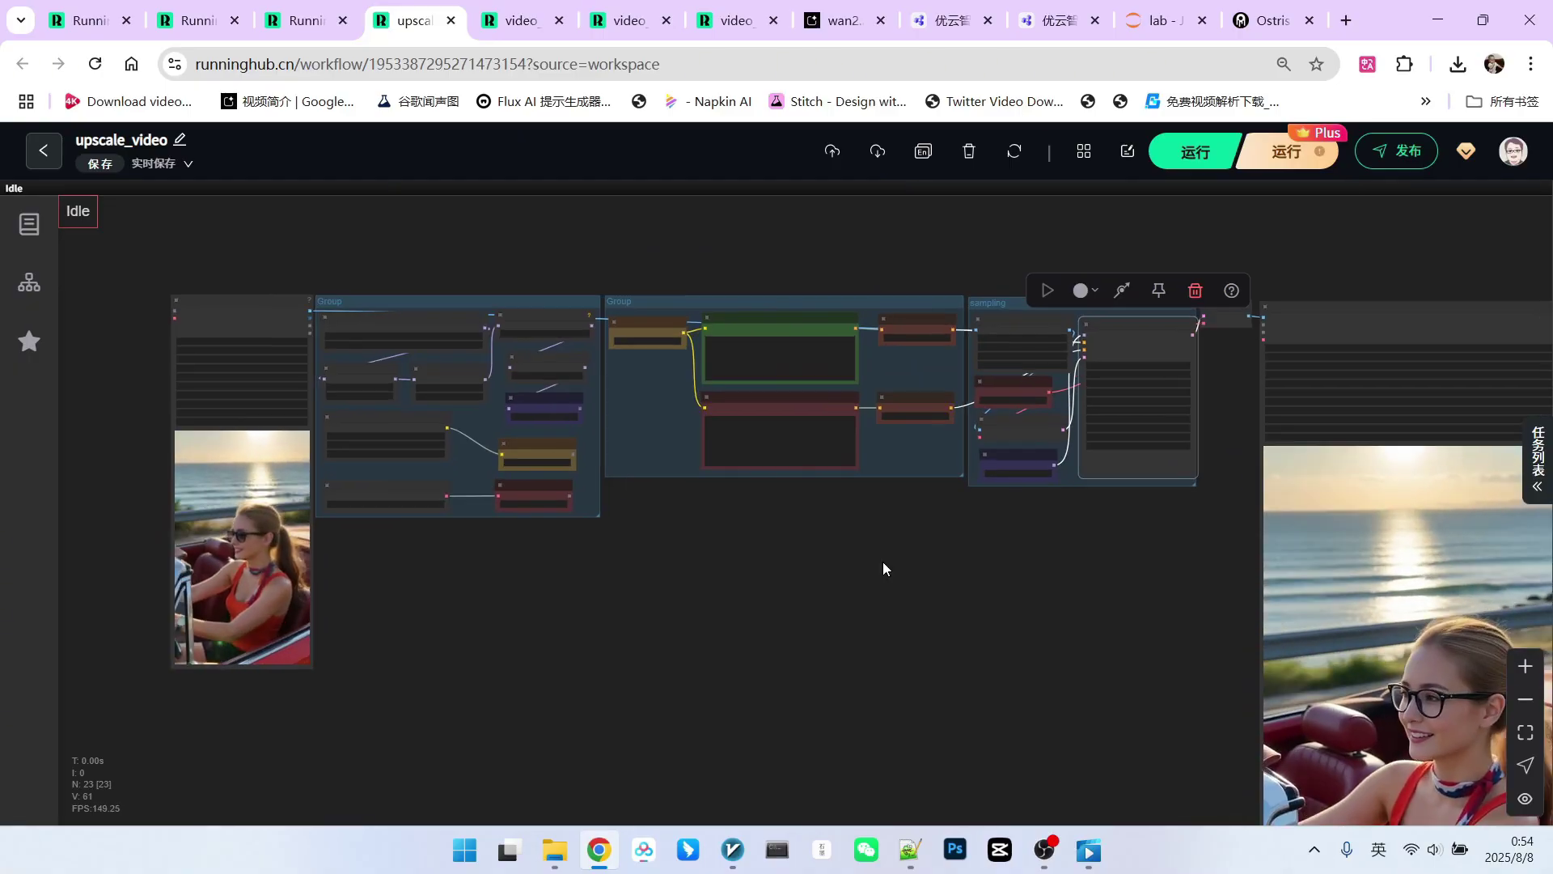
# Switch to the video_wan2_2_14B_selflora_upscale1 workflow, review its load model group and nudge the low-noise Load Diffusion Model node slightly
pyautogui.click(519, 20)
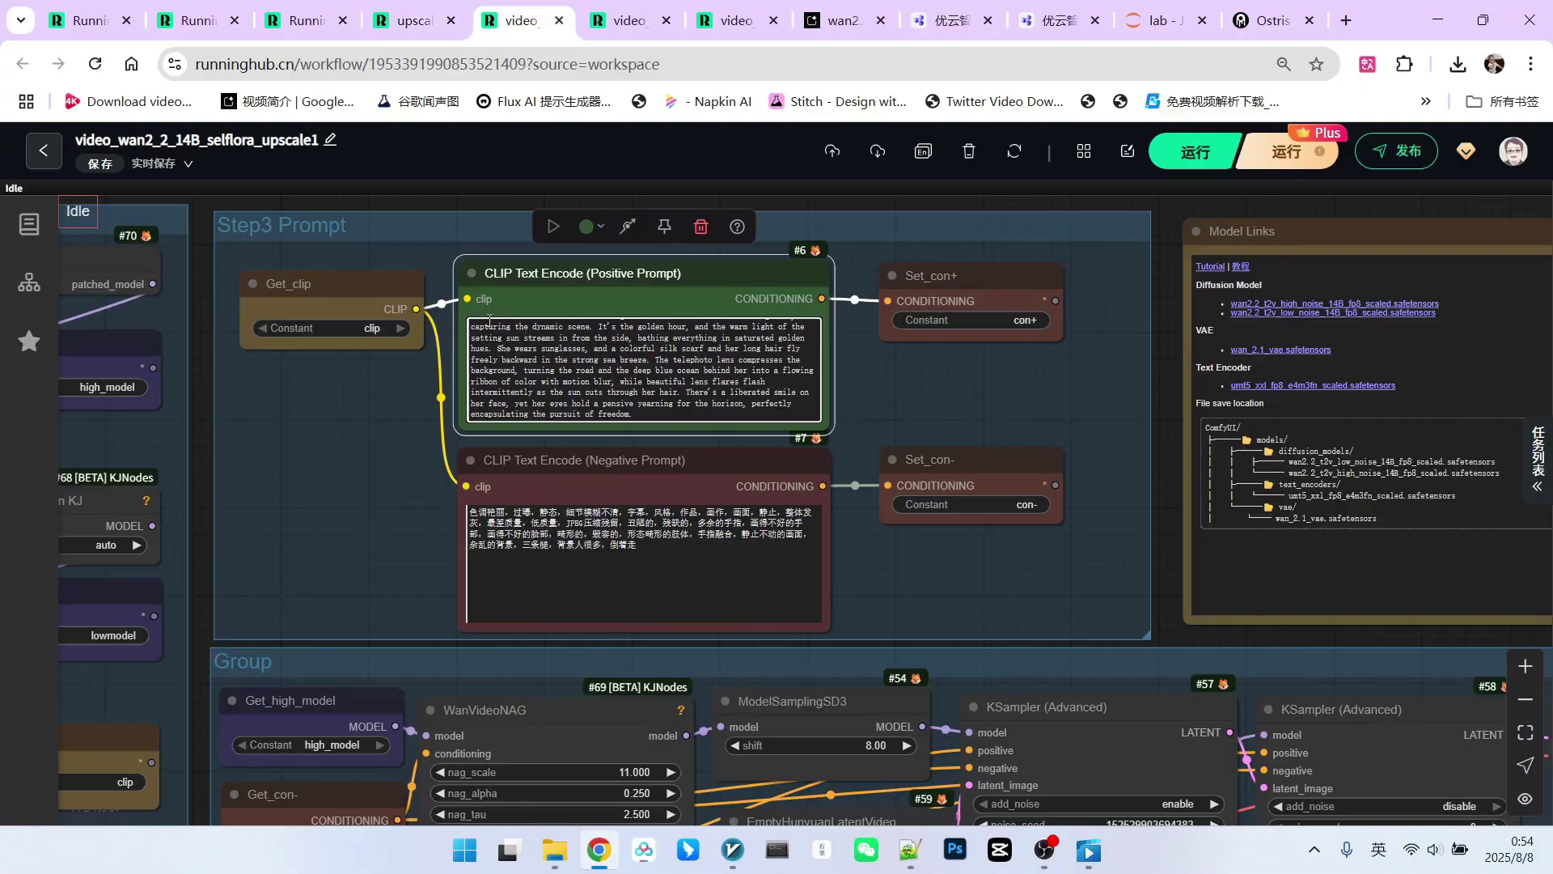
pyautogui.scroll(-9, 1031, 346)
pyautogui.scroll(5, 335, 464)
pyautogui.scroll(3, 338, 453)
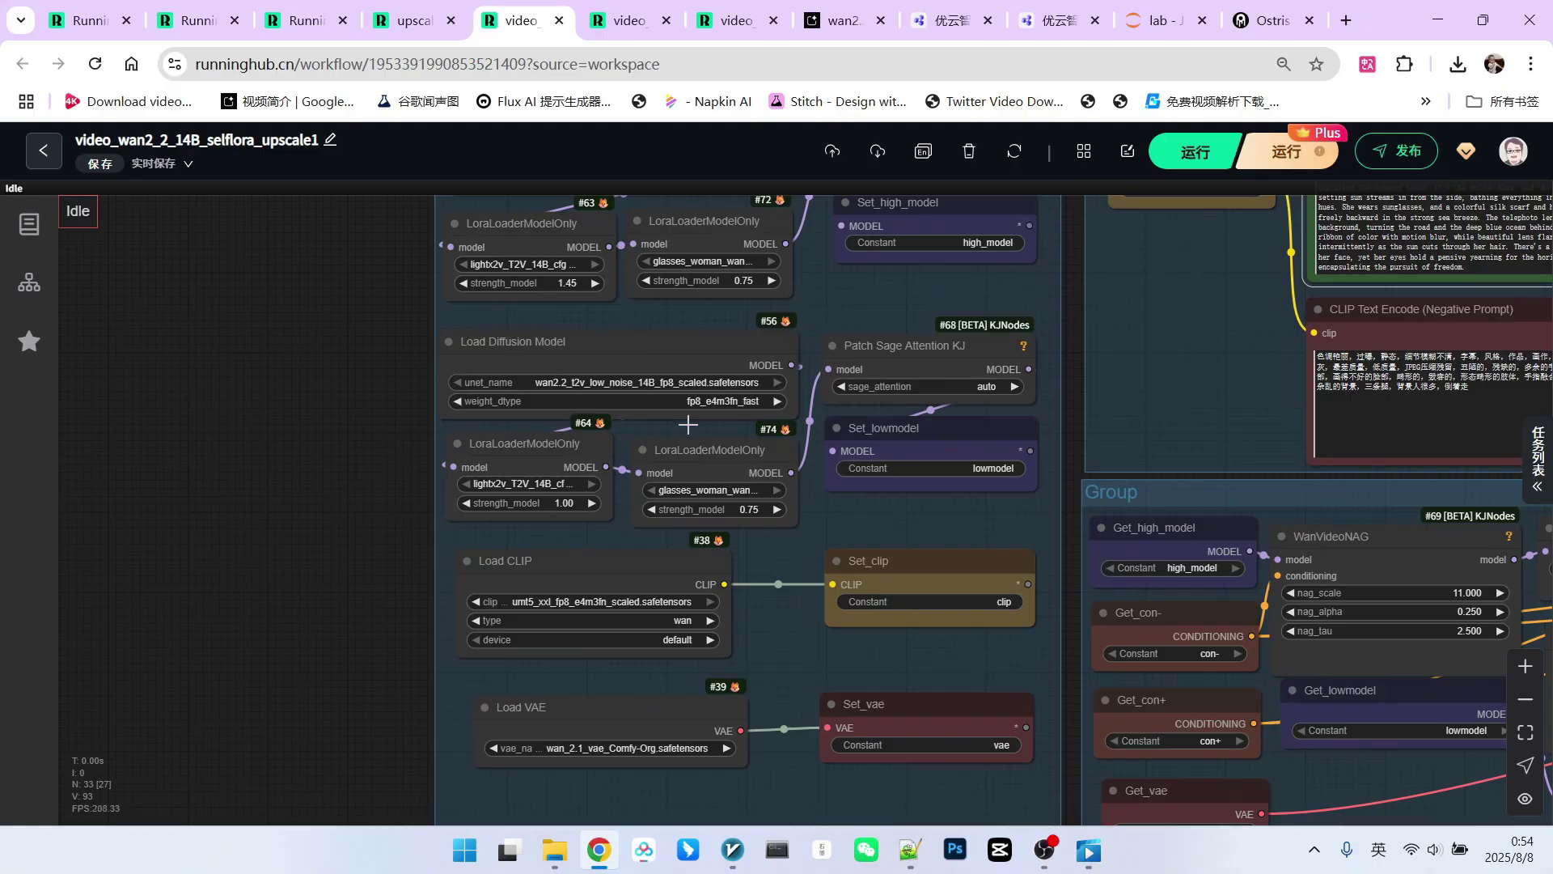
pyautogui.scroll(-3, 479, 391)
pyautogui.scroll(-3, 480, 392)
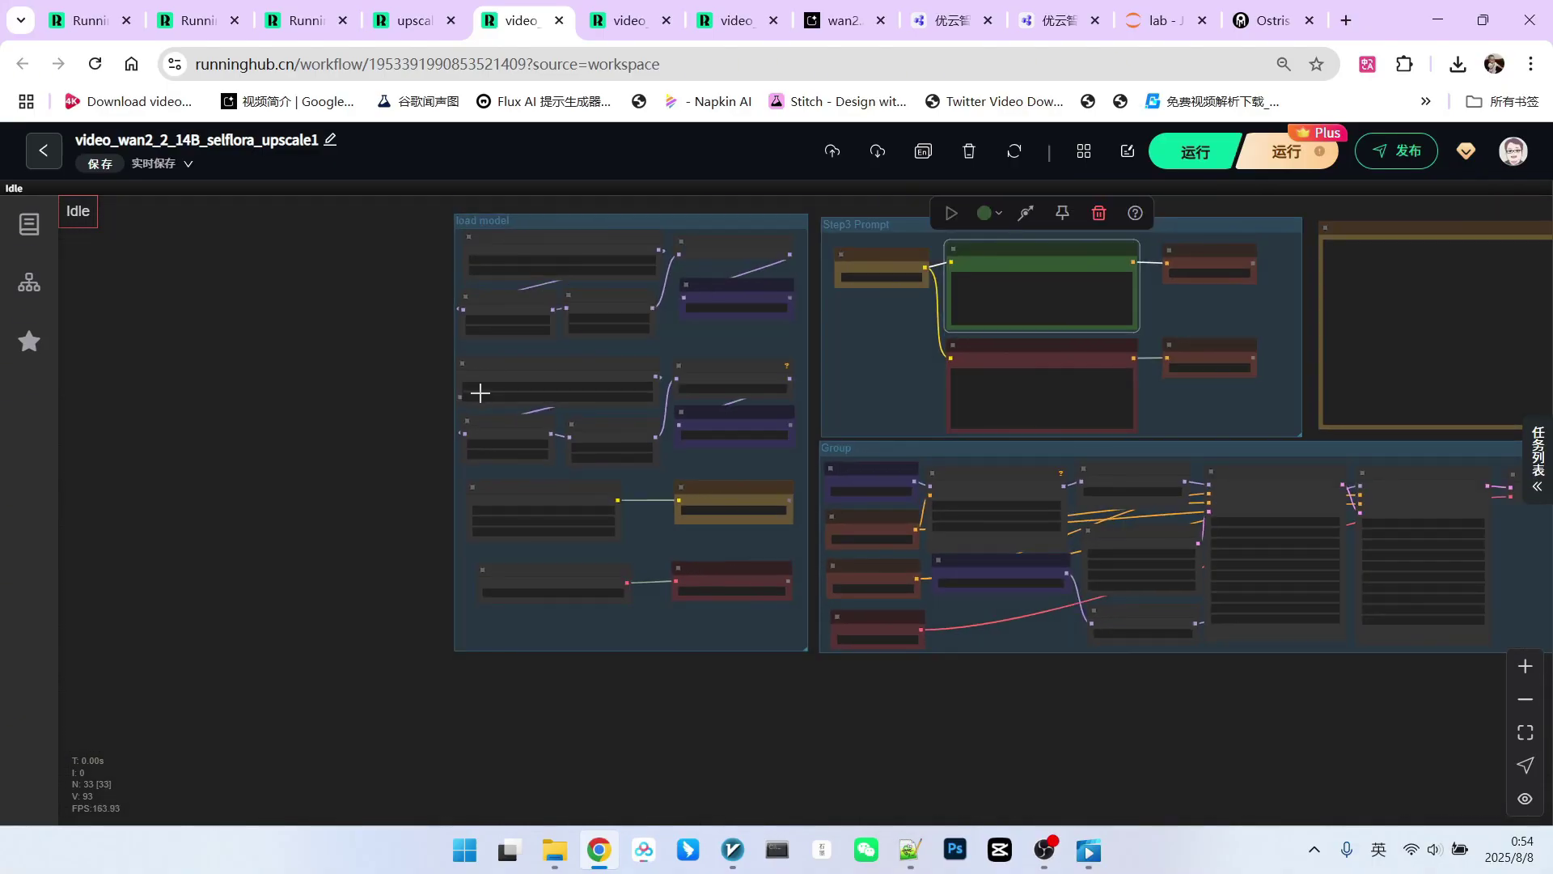
pyautogui.scroll(1, 480, 393)
pyautogui.scroll(2, 485, 384)
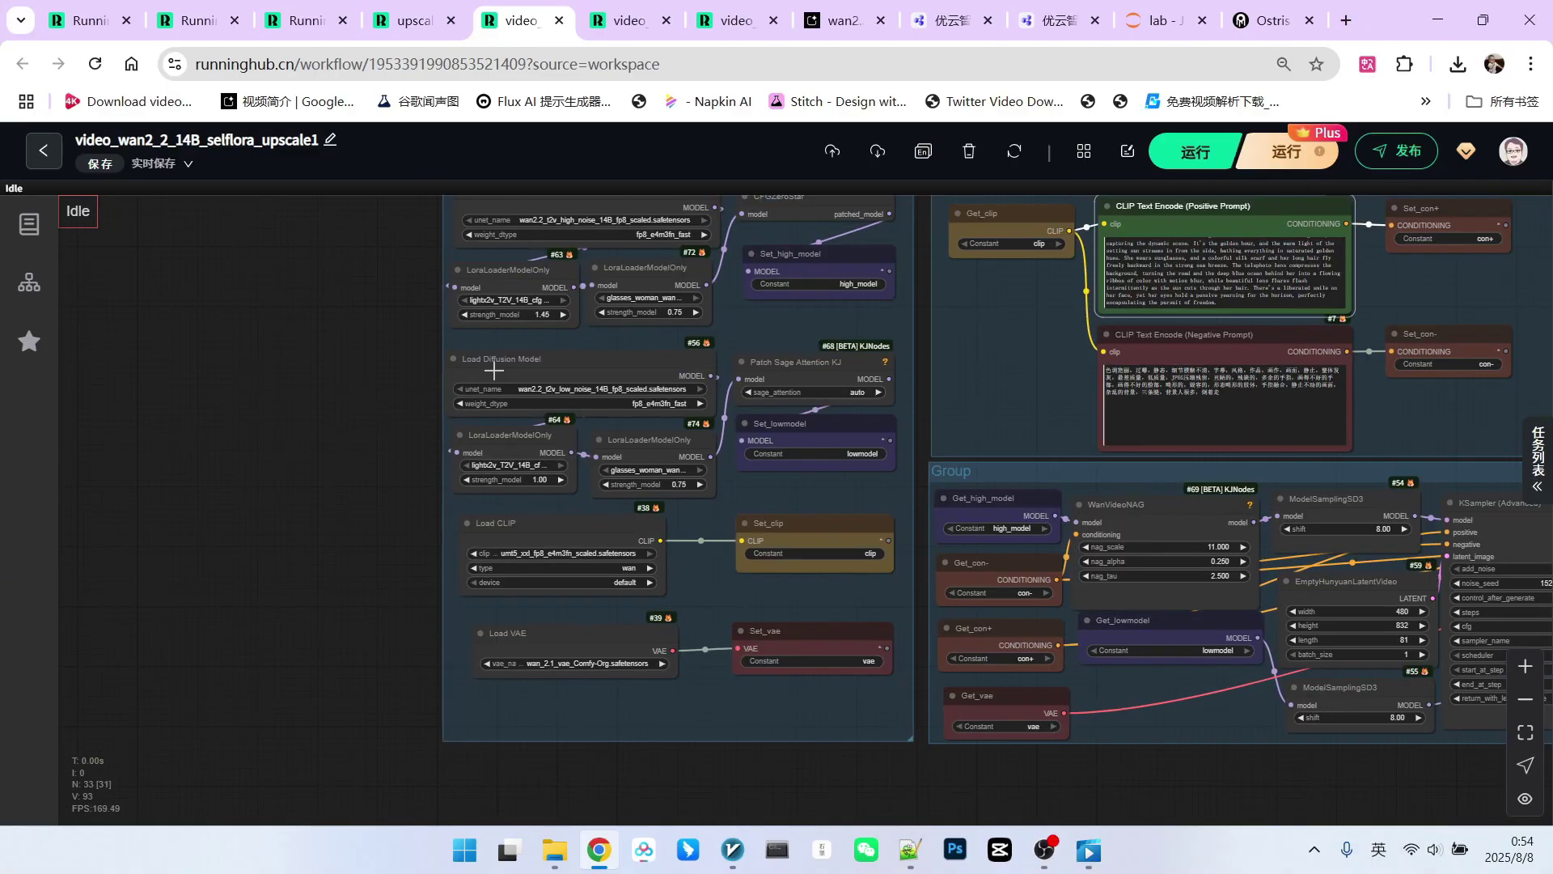
pyautogui.scroll(1, 508, 351)
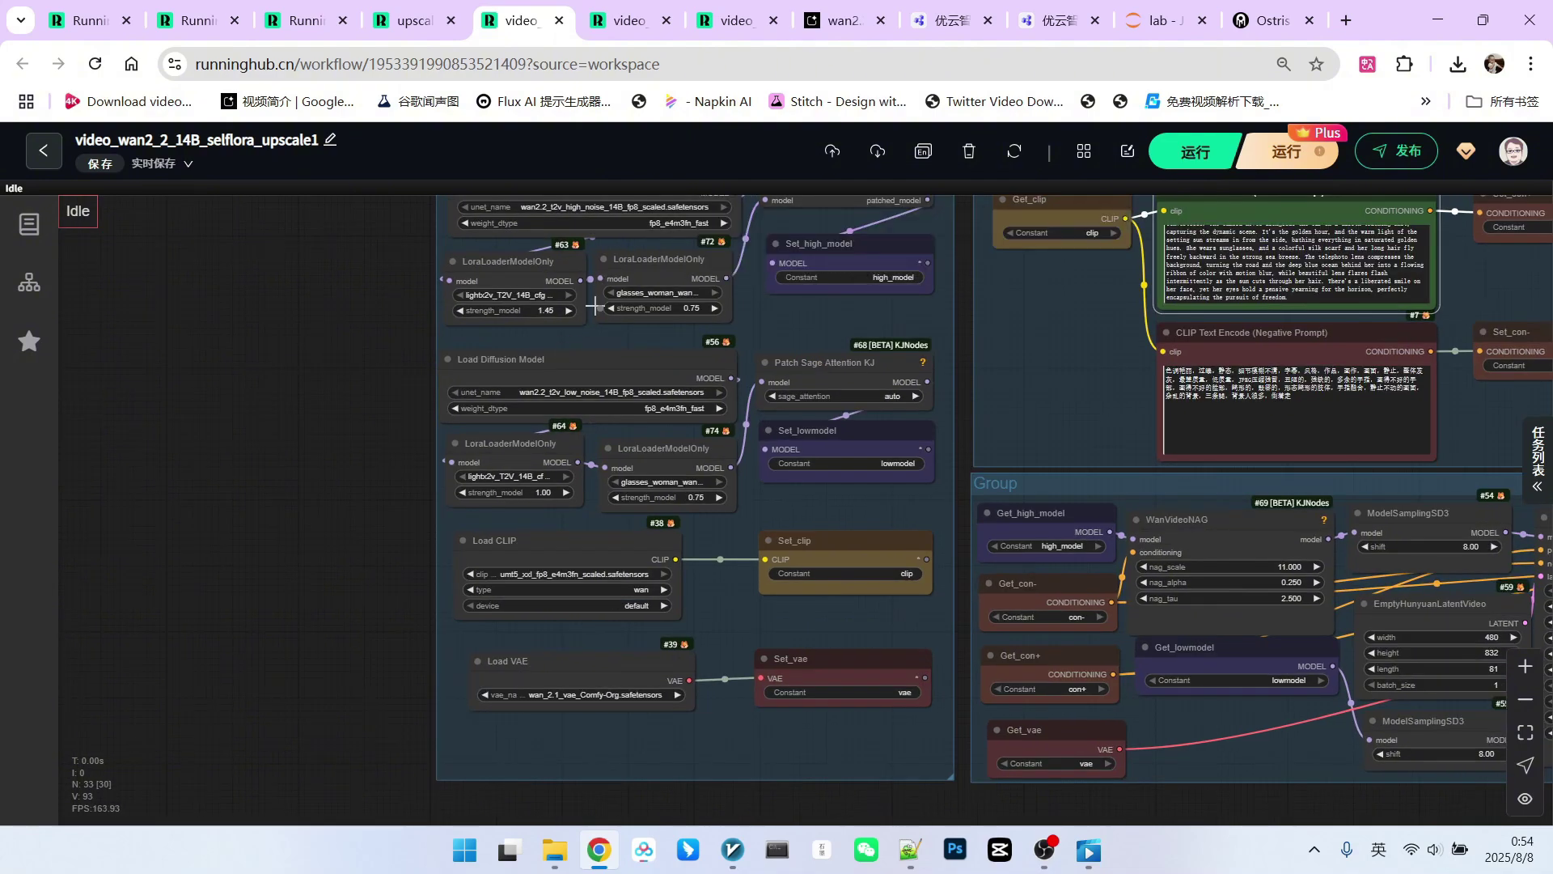
pyautogui.moveTo(589, 355); pyautogui.dragTo(598, 351)
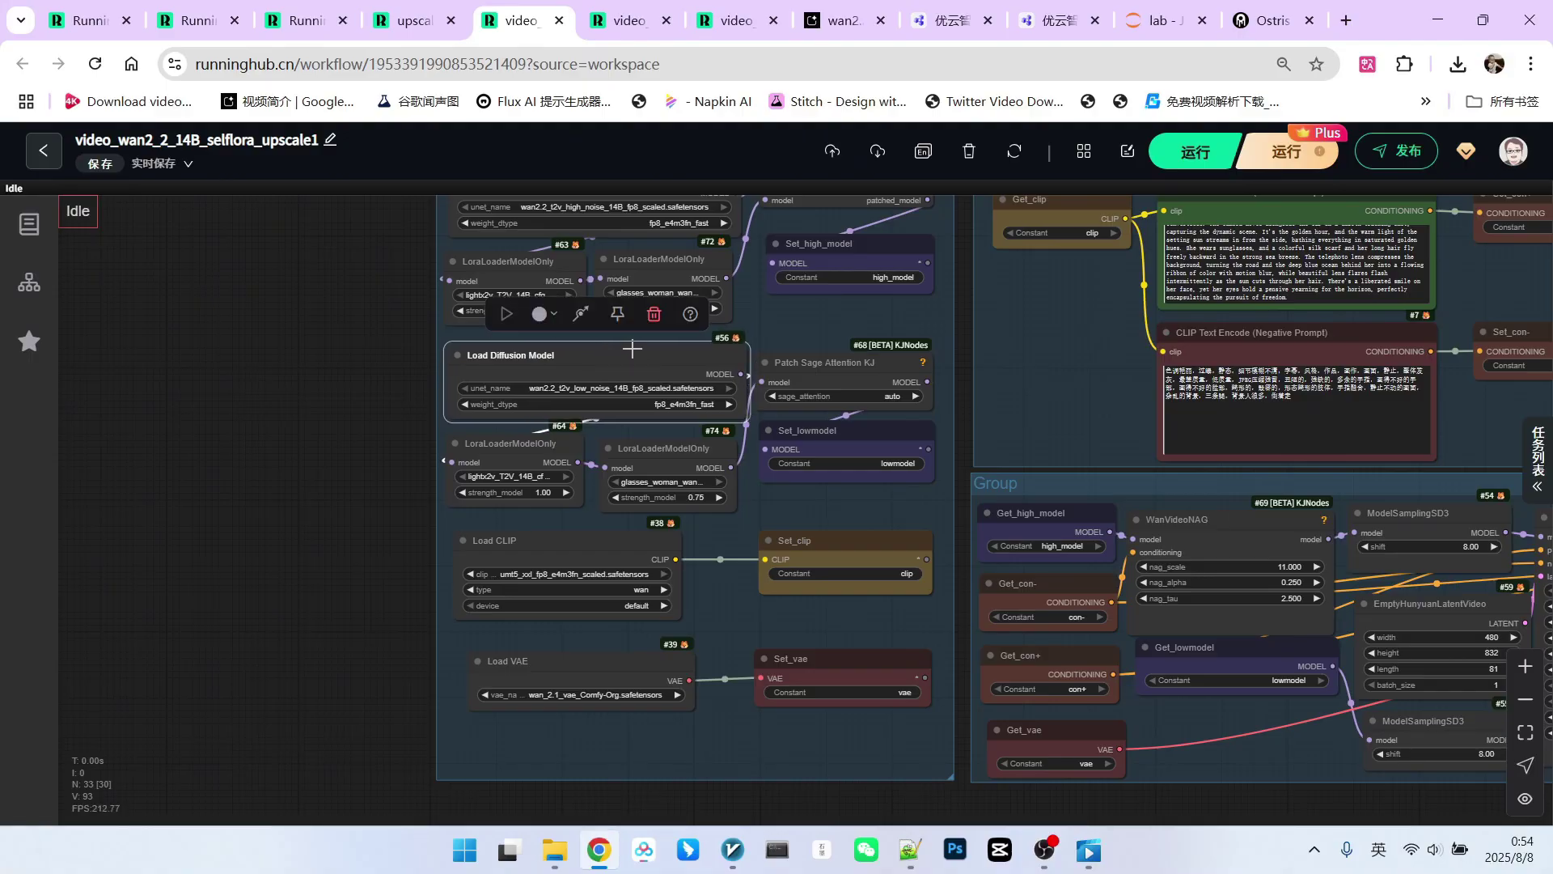
pyautogui.scroll(-3, 702, 540)
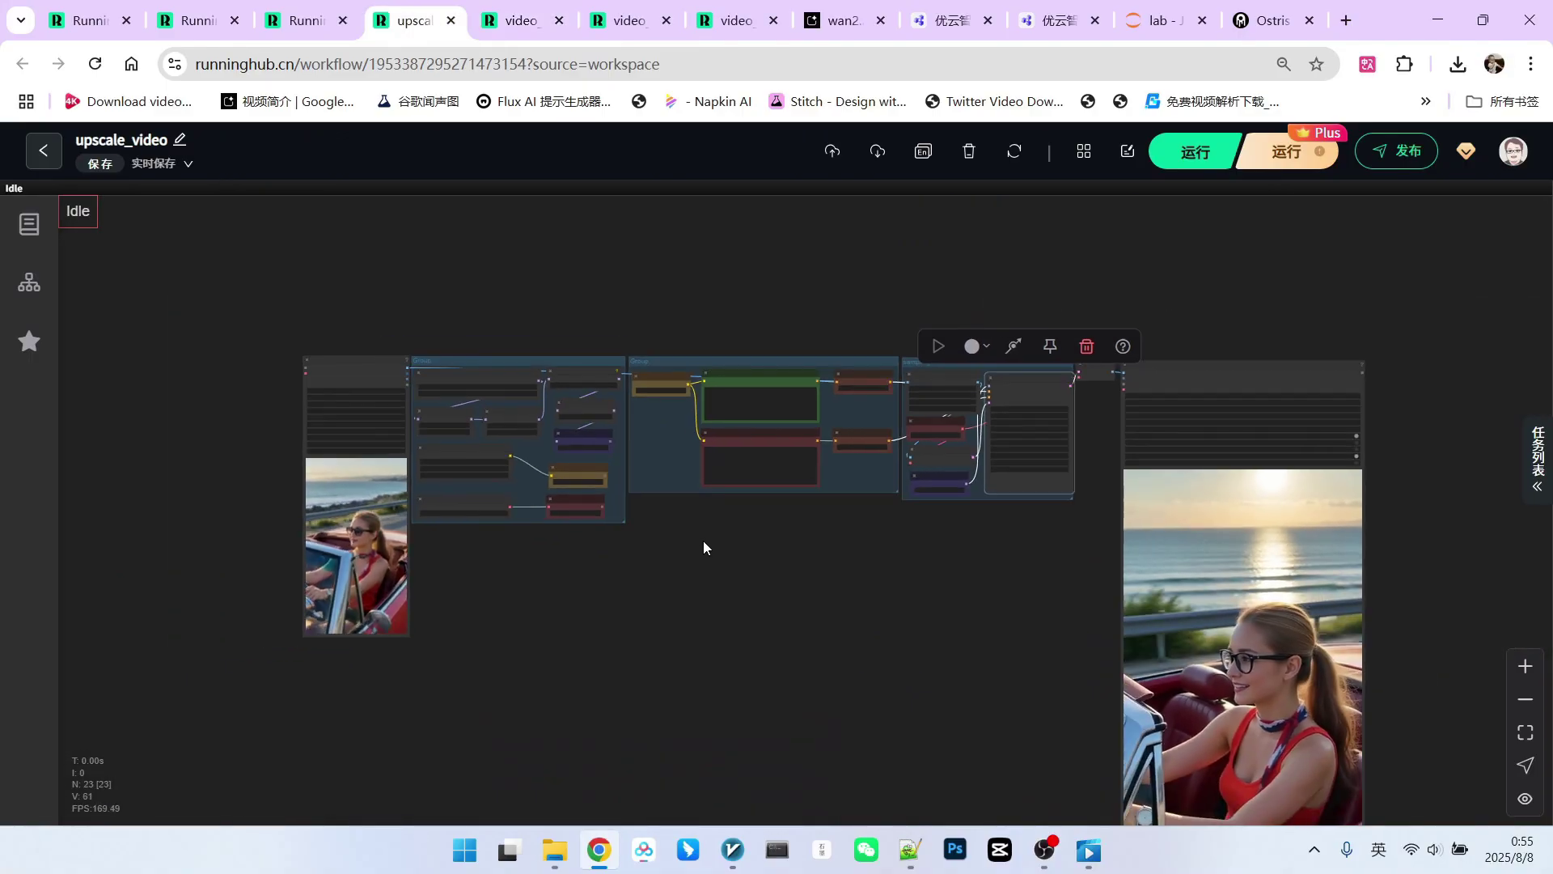
# Return to the upscale_video workflow and examine the source clip in the Load Video (Upload) node
pyautogui.scroll(3, 702, 540)
pyautogui.moveTo(593, 571); pyautogui.dragTo(778, 573)
pyautogui.scroll(7, 331, 503)
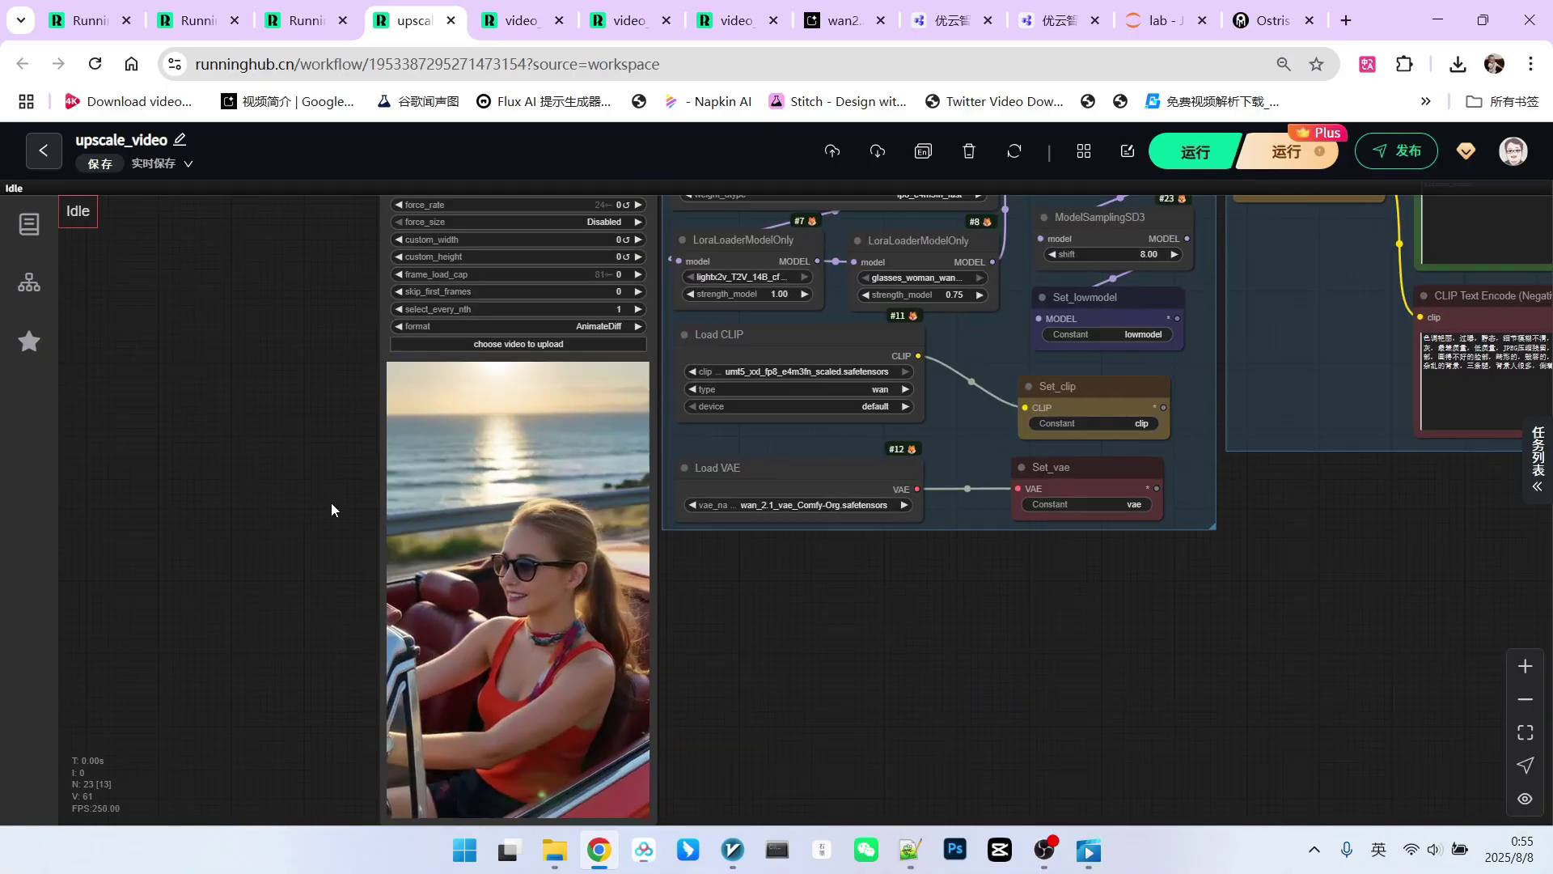
pyautogui.scroll(3, 332, 502)
# Examine the upscaled clip in the Video Combine node, comparing the face and glasses with the source clip
pyautogui.scroll(-6, 528, 425)
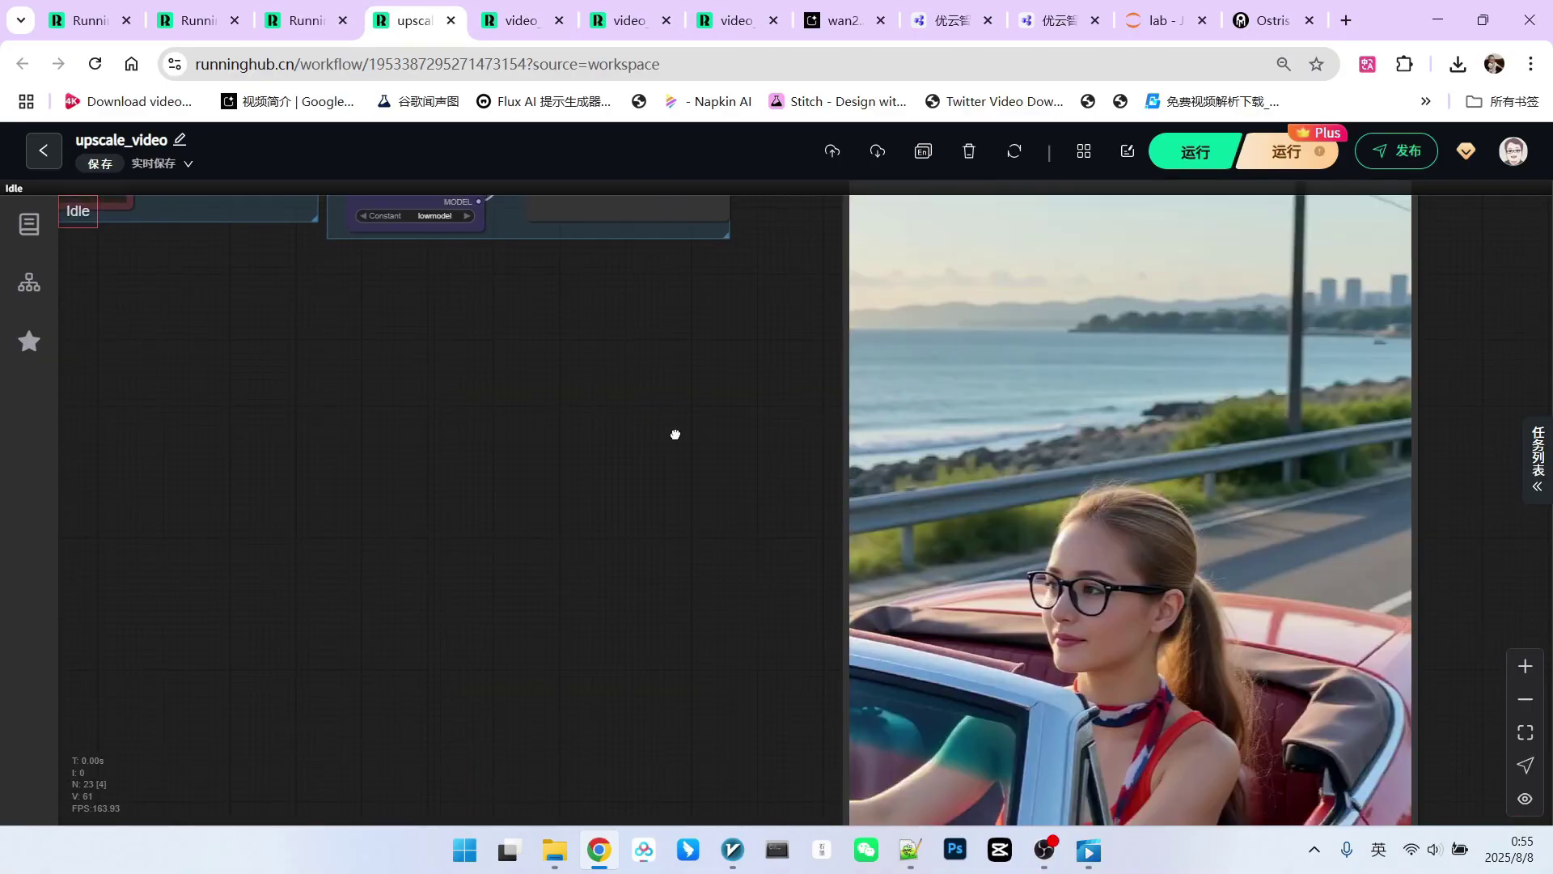
pyautogui.scroll(-3, 677, 435)
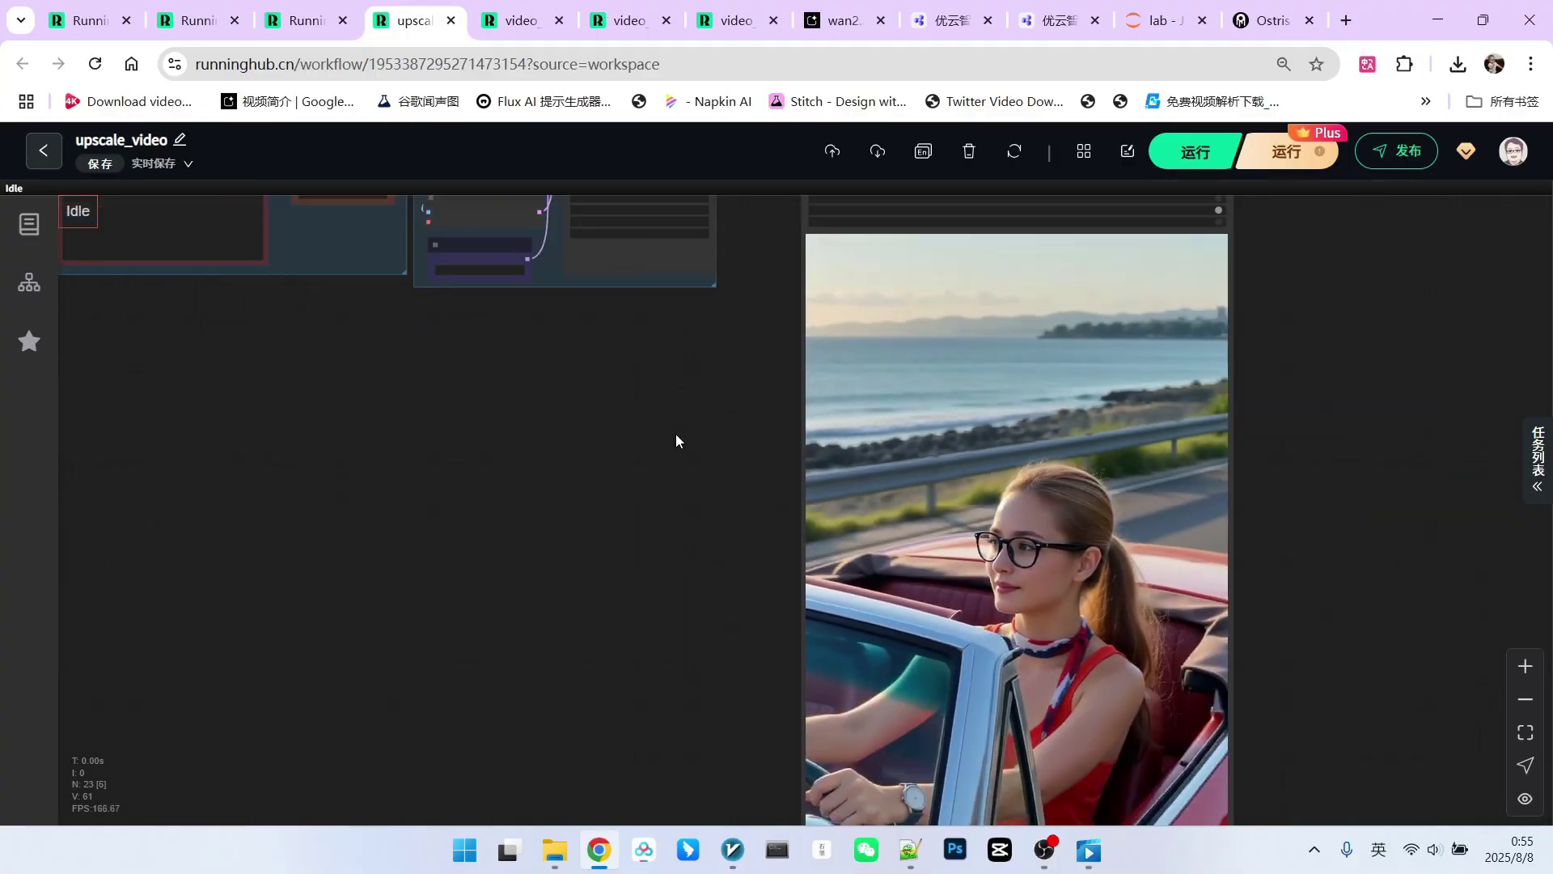
pyautogui.scroll(-1, 676, 434)
pyautogui.moveTo(659, 437); pyautogui.dragTo(779, 437)
pyautogui.scroll(-2, 684, 508)
pyautogui.scroll(-2, 780, 437)
pyautogui.scroll(4, 1193, 506)
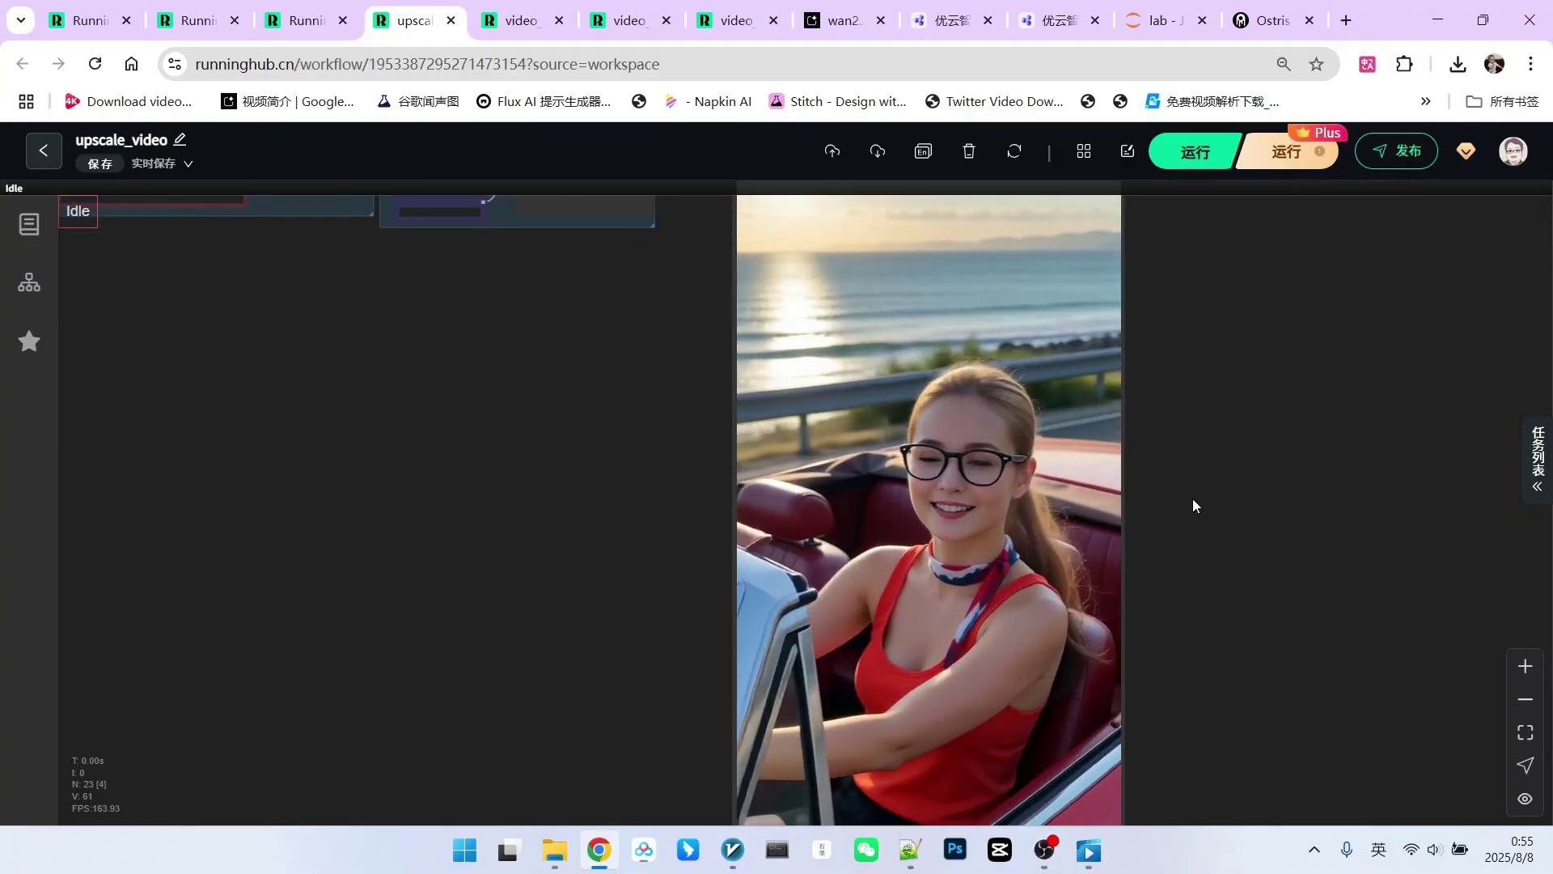
pyautogui.scroll(8, 890, 453)
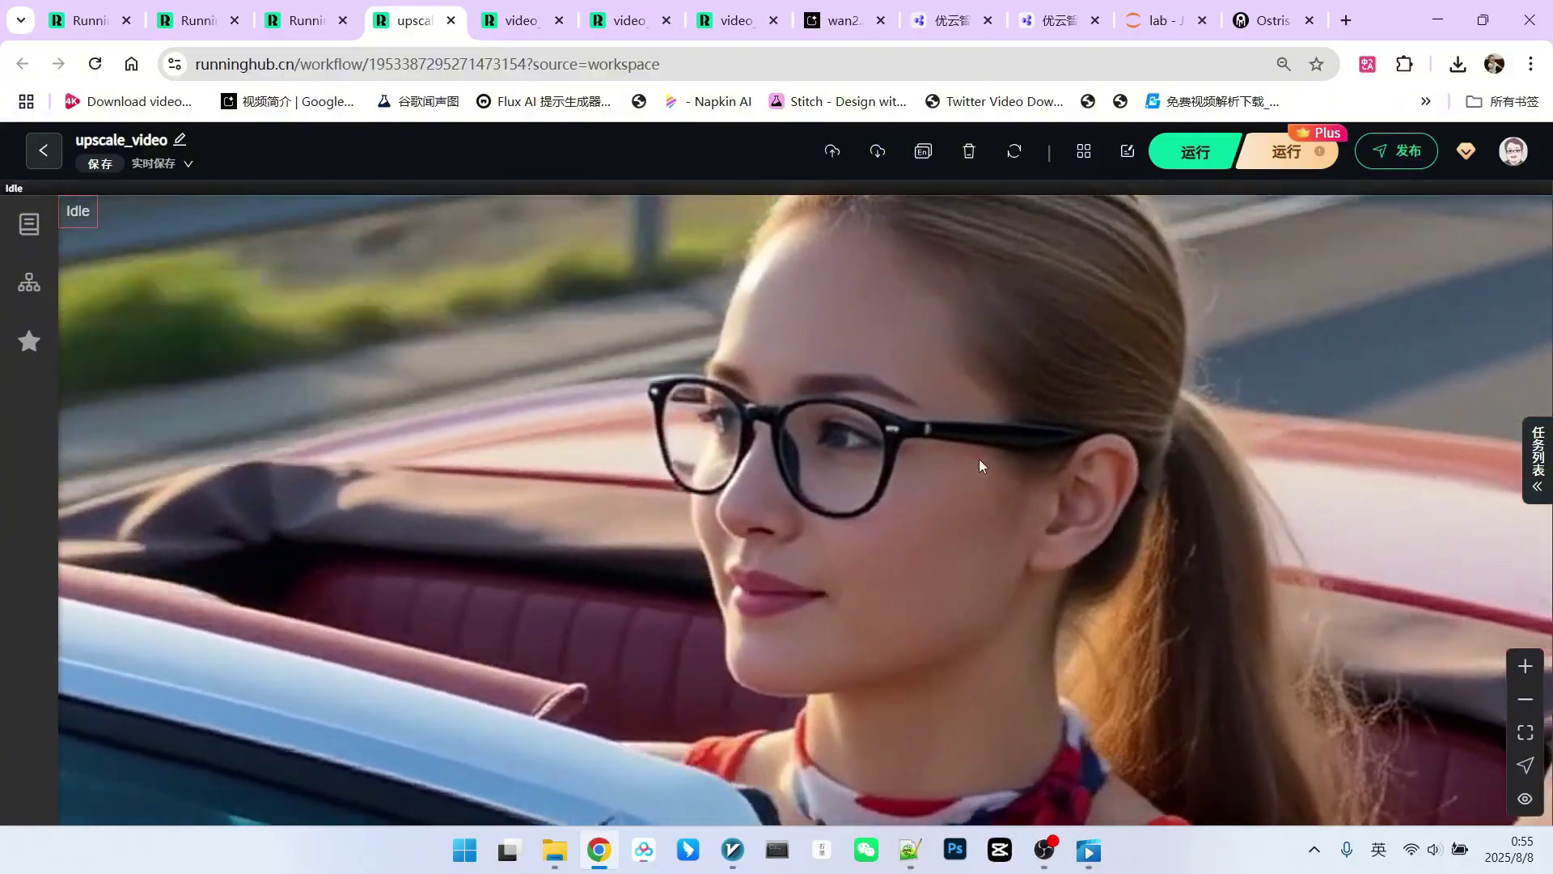
pyautogui.scroll(-6, 1068, 408)
# Check the glasses_woman LoRA loader in the upscale workflow and view the full node chain from input to output video
pyautogui.scroll(-2, 803, 443)
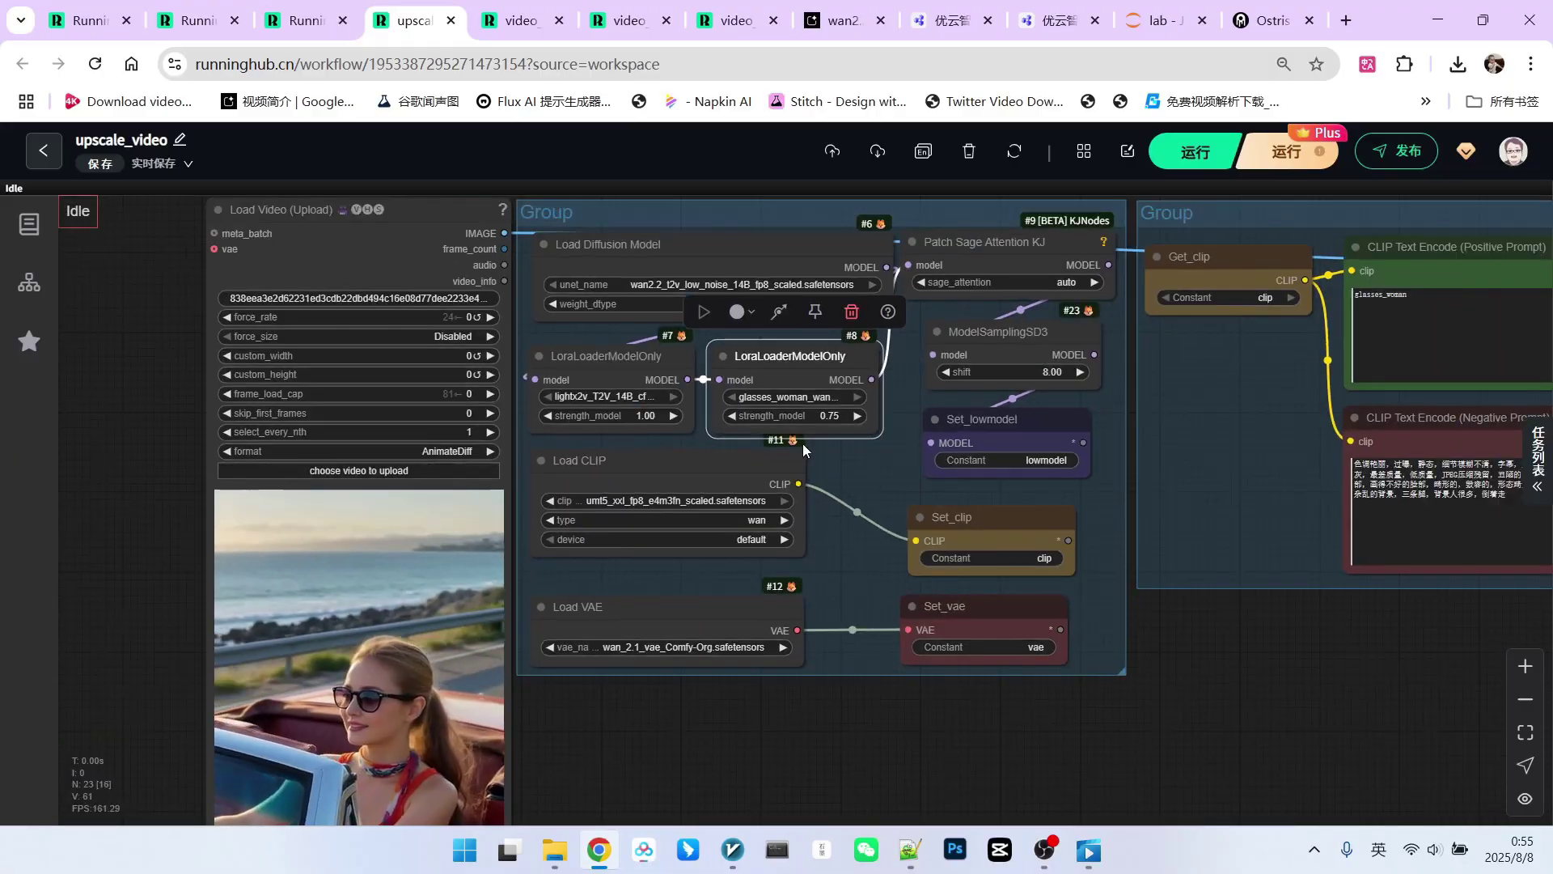
pyautogui.scroll(-5, 803, 444)
pyautogui.moveTo(1418, 668); pyautogui.dragTo(751, 540)
pyautogui.scroll(-3, 486, 460)
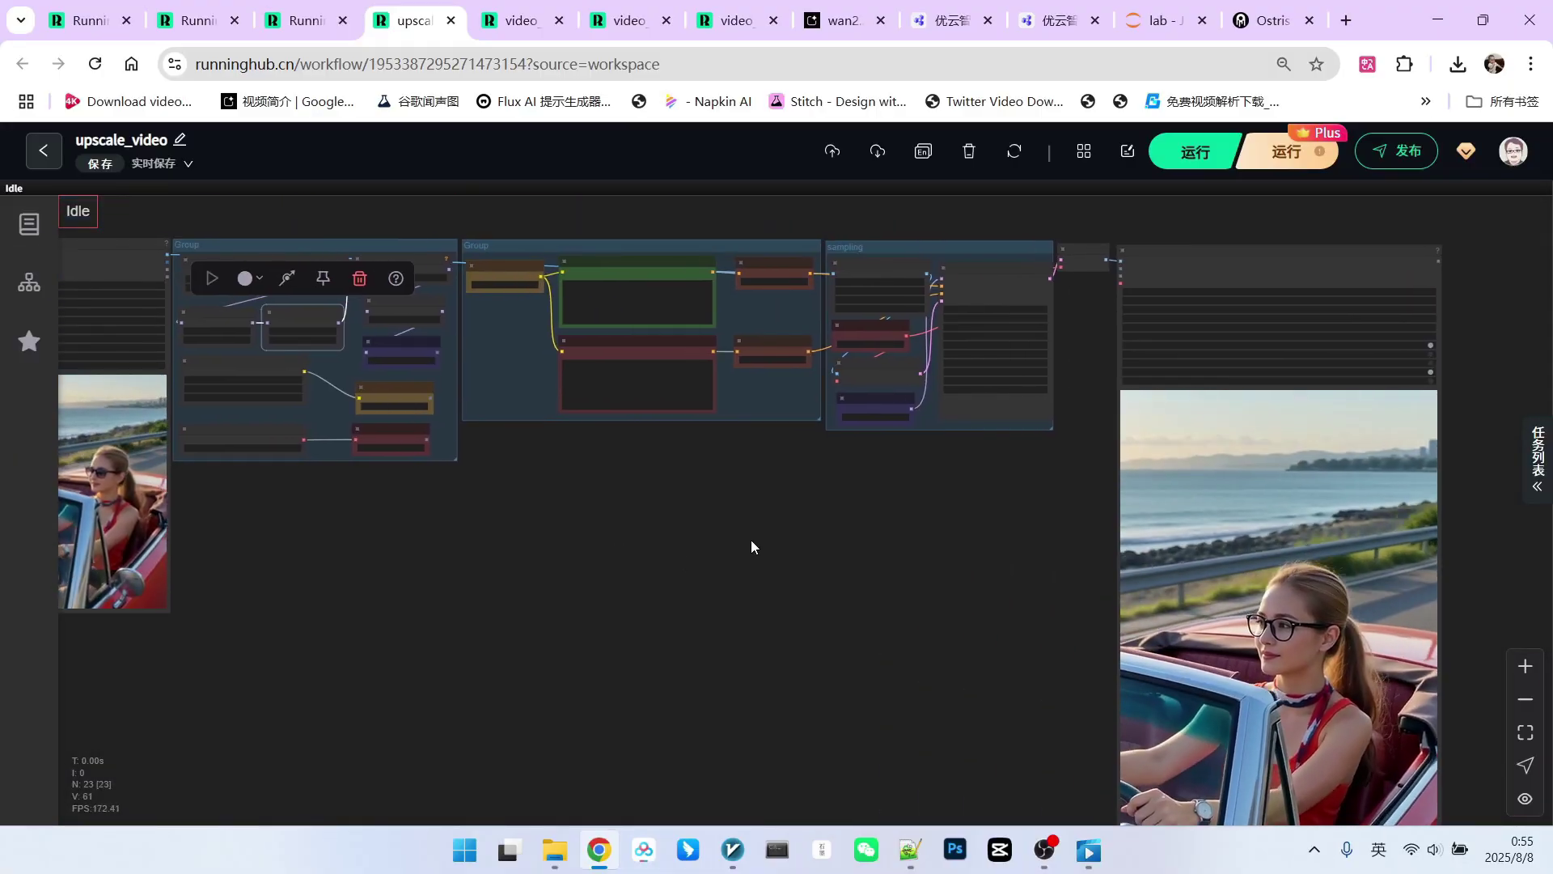
pyautogui.moveTo(554, 557); pyautogui.dragTo(711, 571)
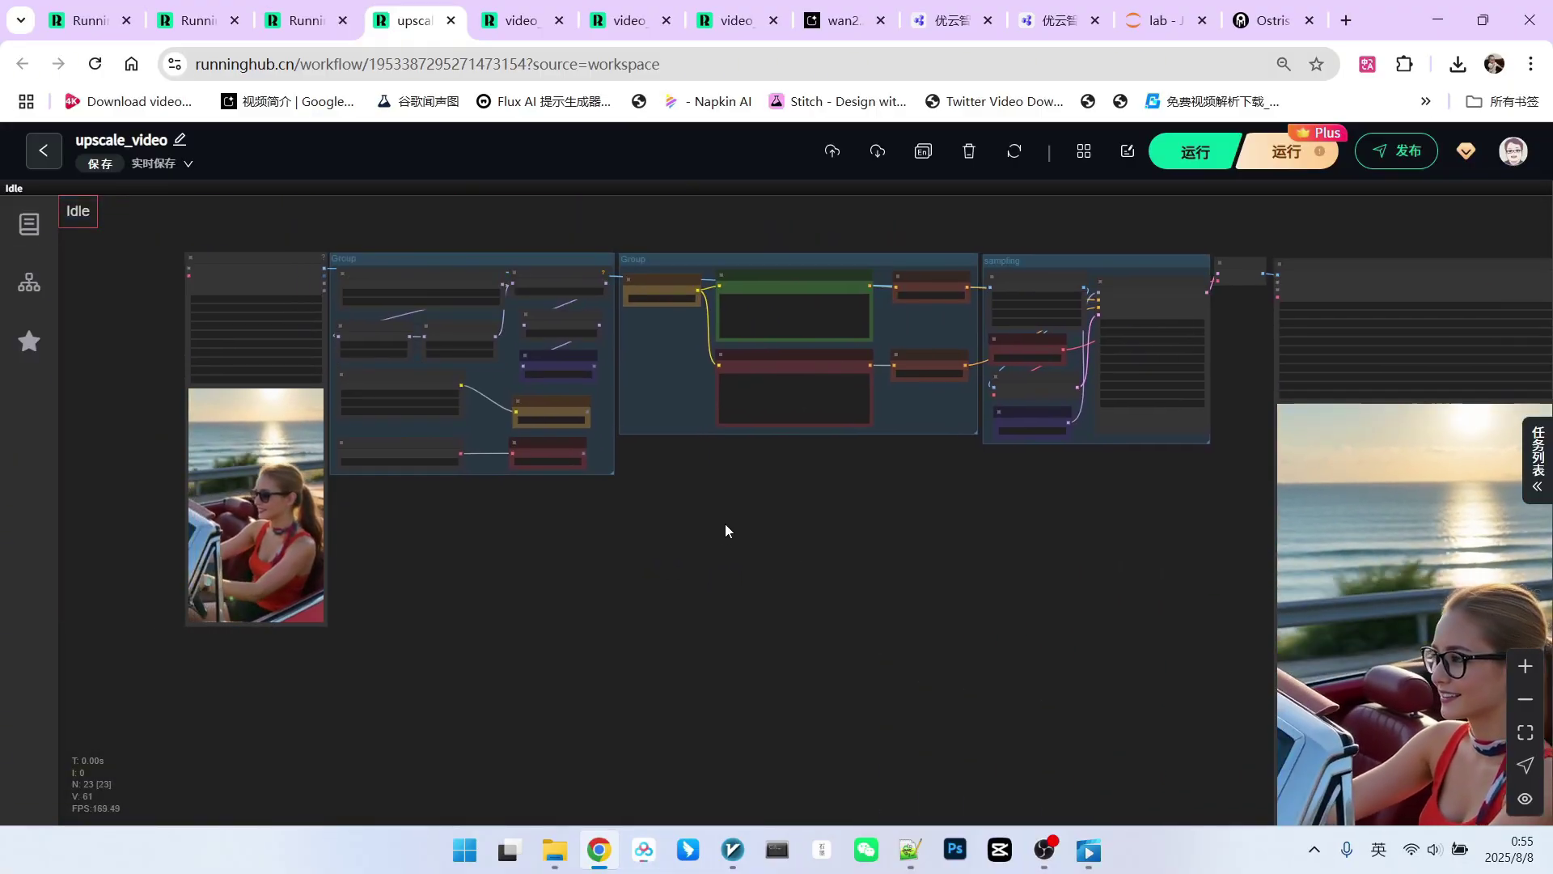
pyautogui.scroll(-5, 725, 523)
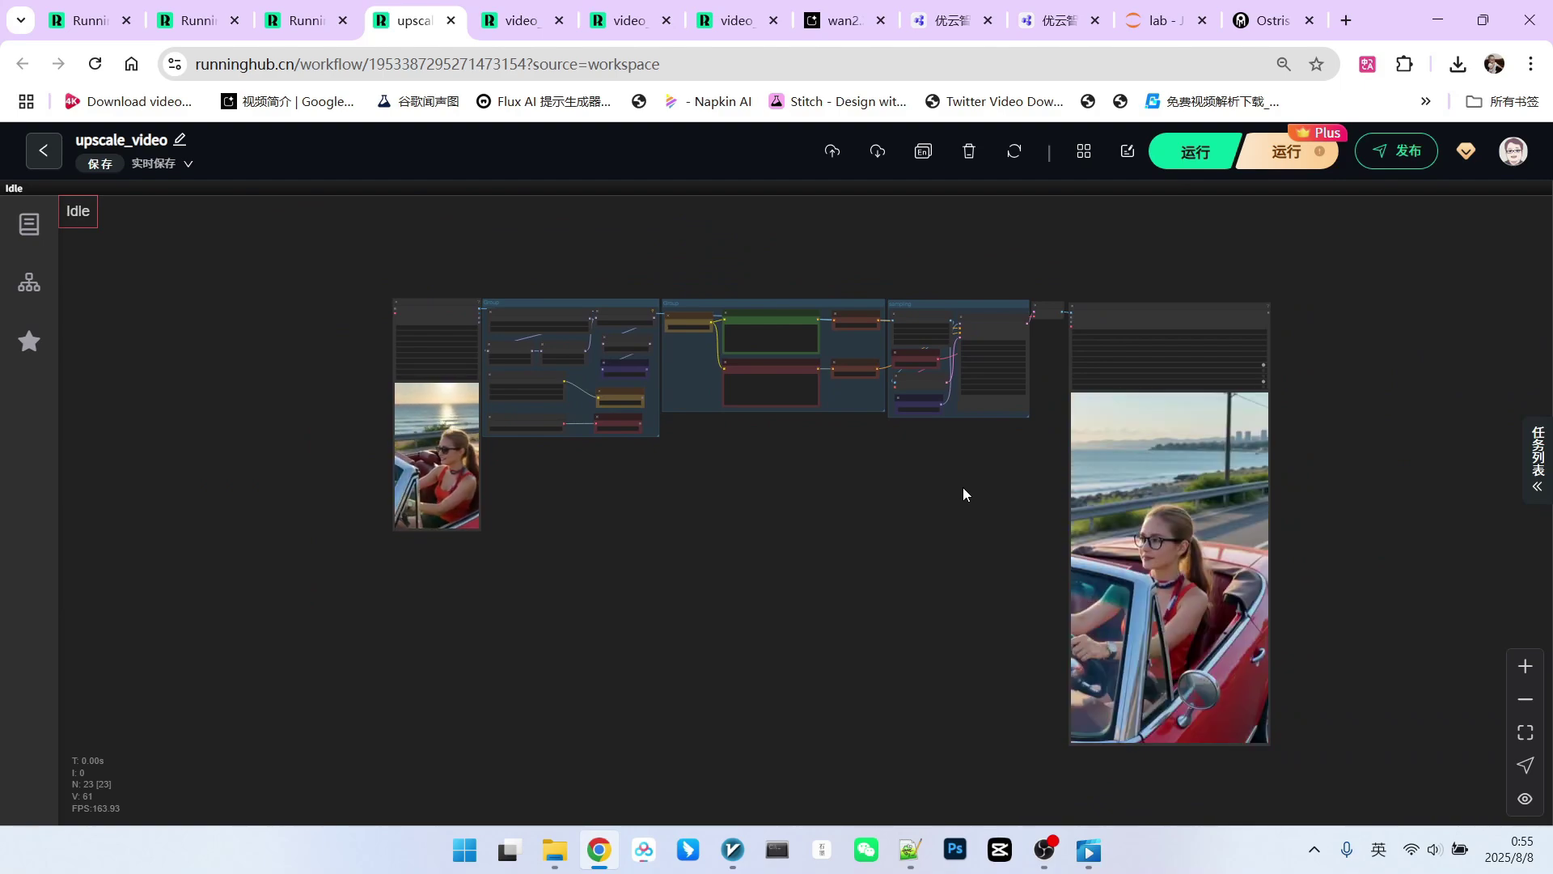
# Review the model-loading group with its low-noise diffusion model and two LoRA loaders, and return to the full workflow overview
pyautogui.scroll(7, 623, 405)
pyautogui.moveTo(537, 415); pyautogui.dragTo(585, 478)
pyautogui.scroll(7, 389, 305)
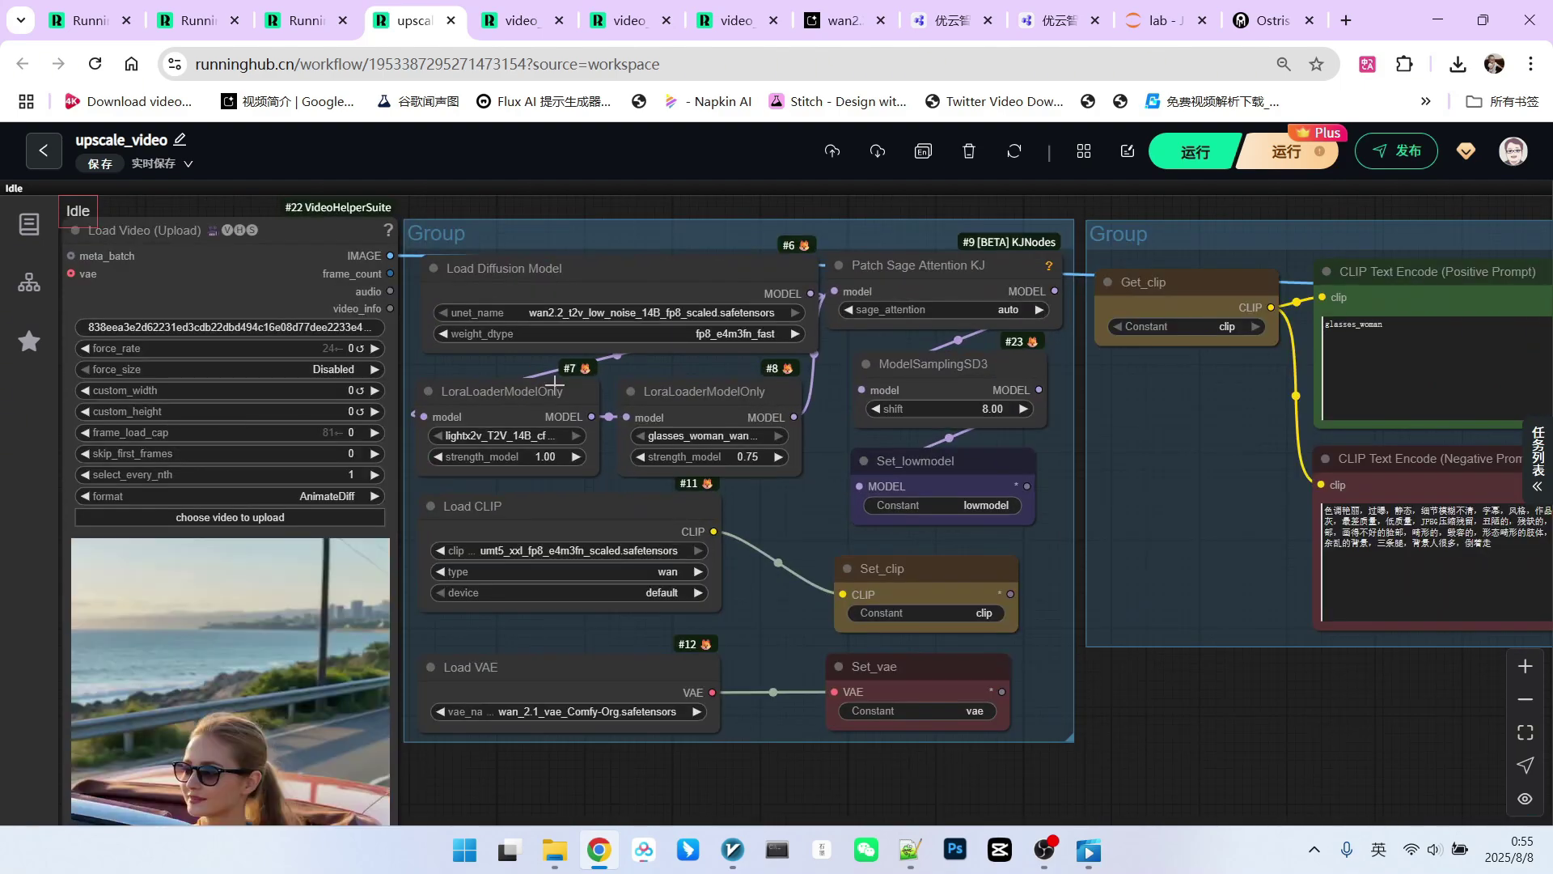
pyautogui.scroll(-6, 554, 382)
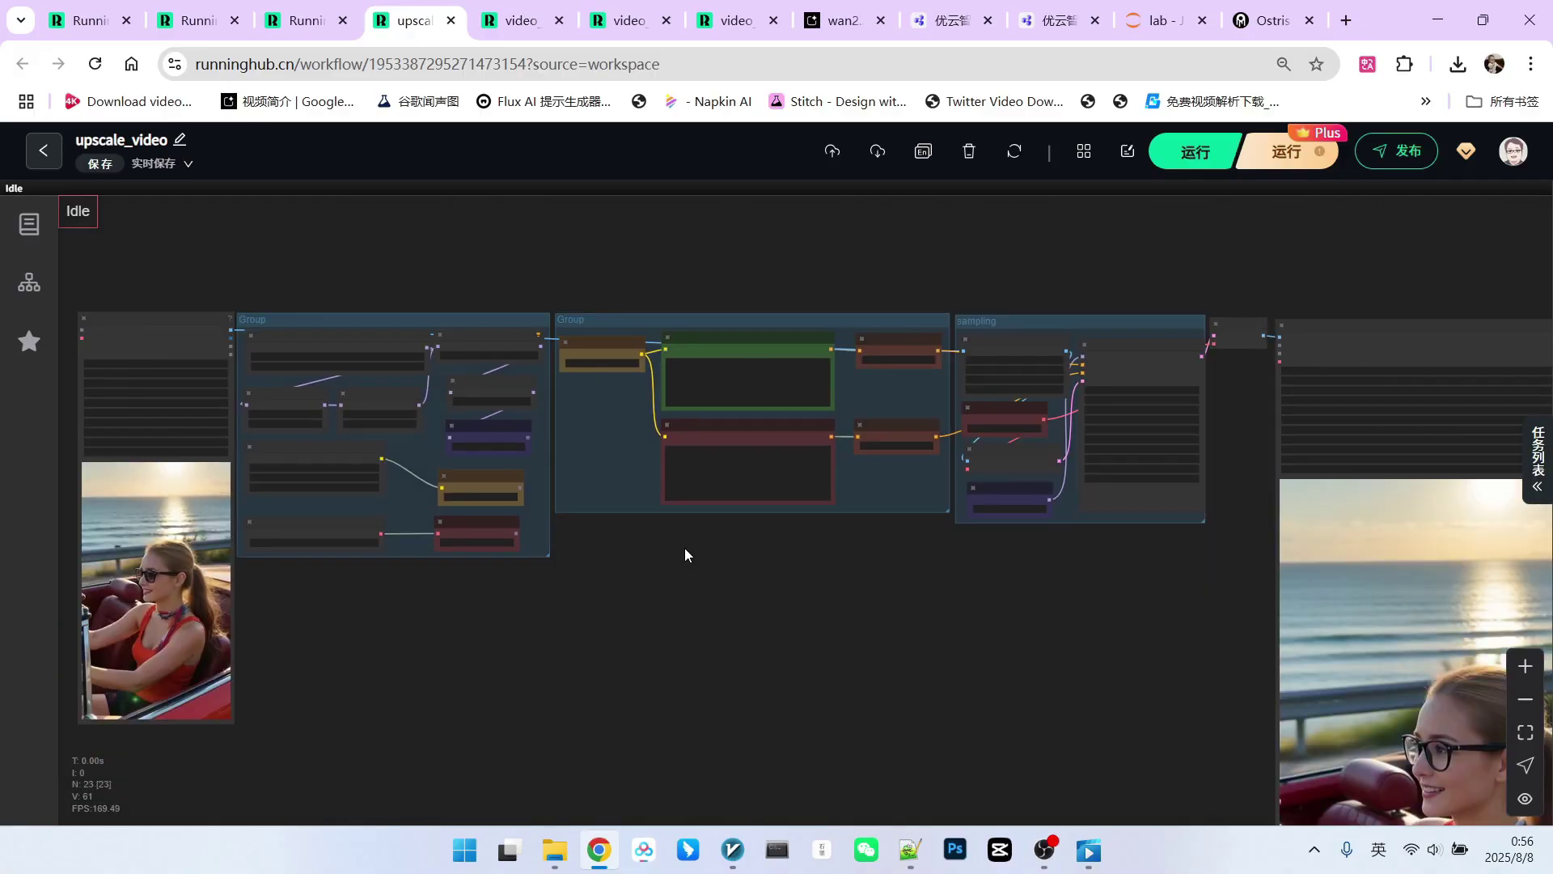
pyautogui.moveTo(720, 578); pyautogui.dragTo(769, 561)
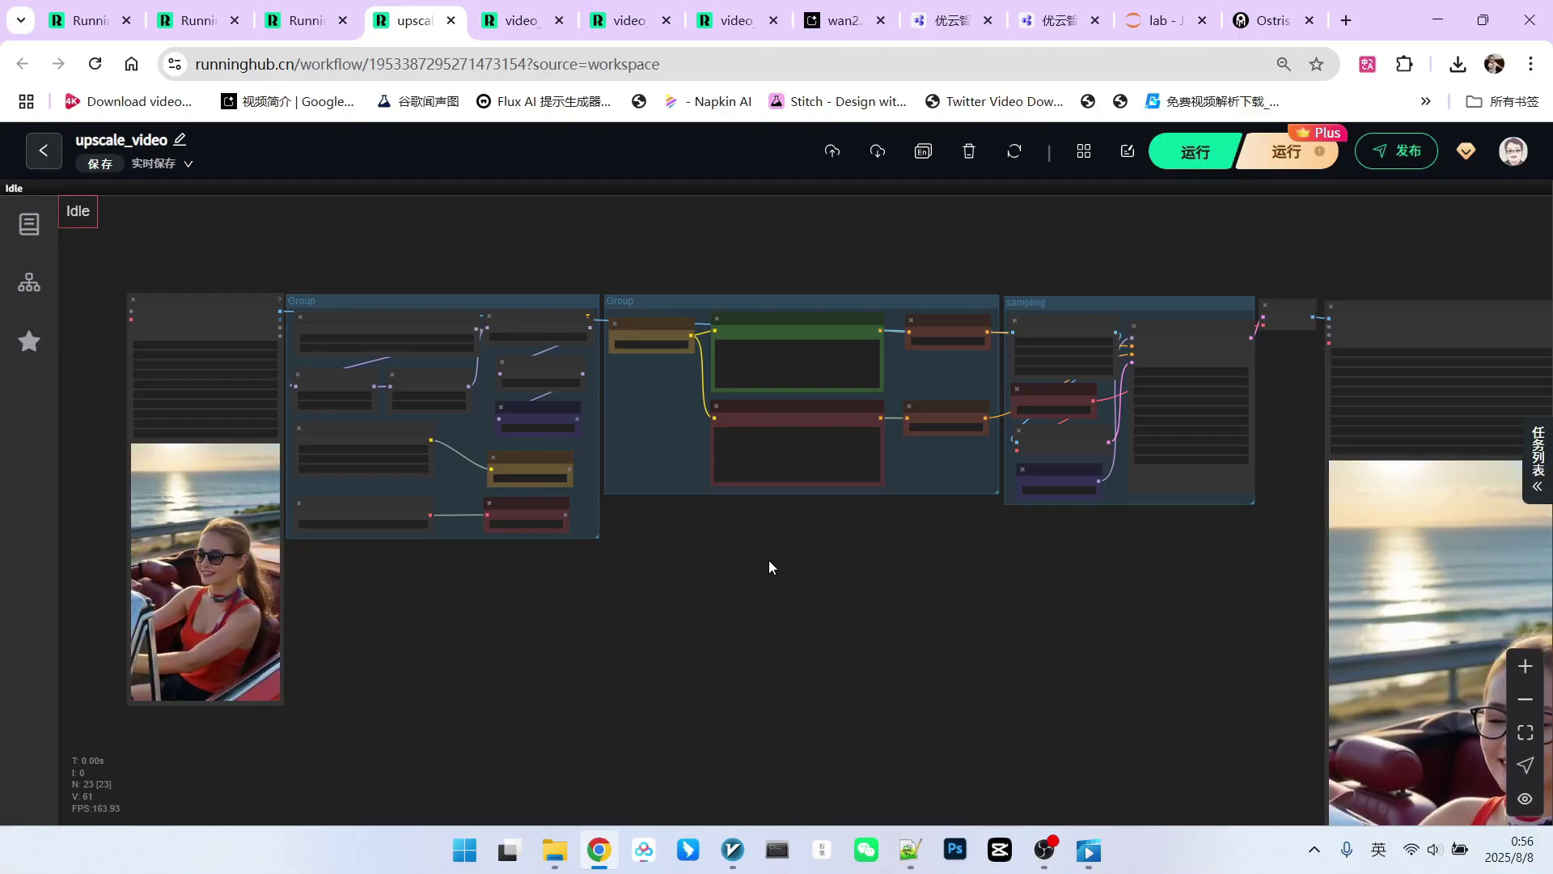
pyautogui.scroll(-2, 764, 557)
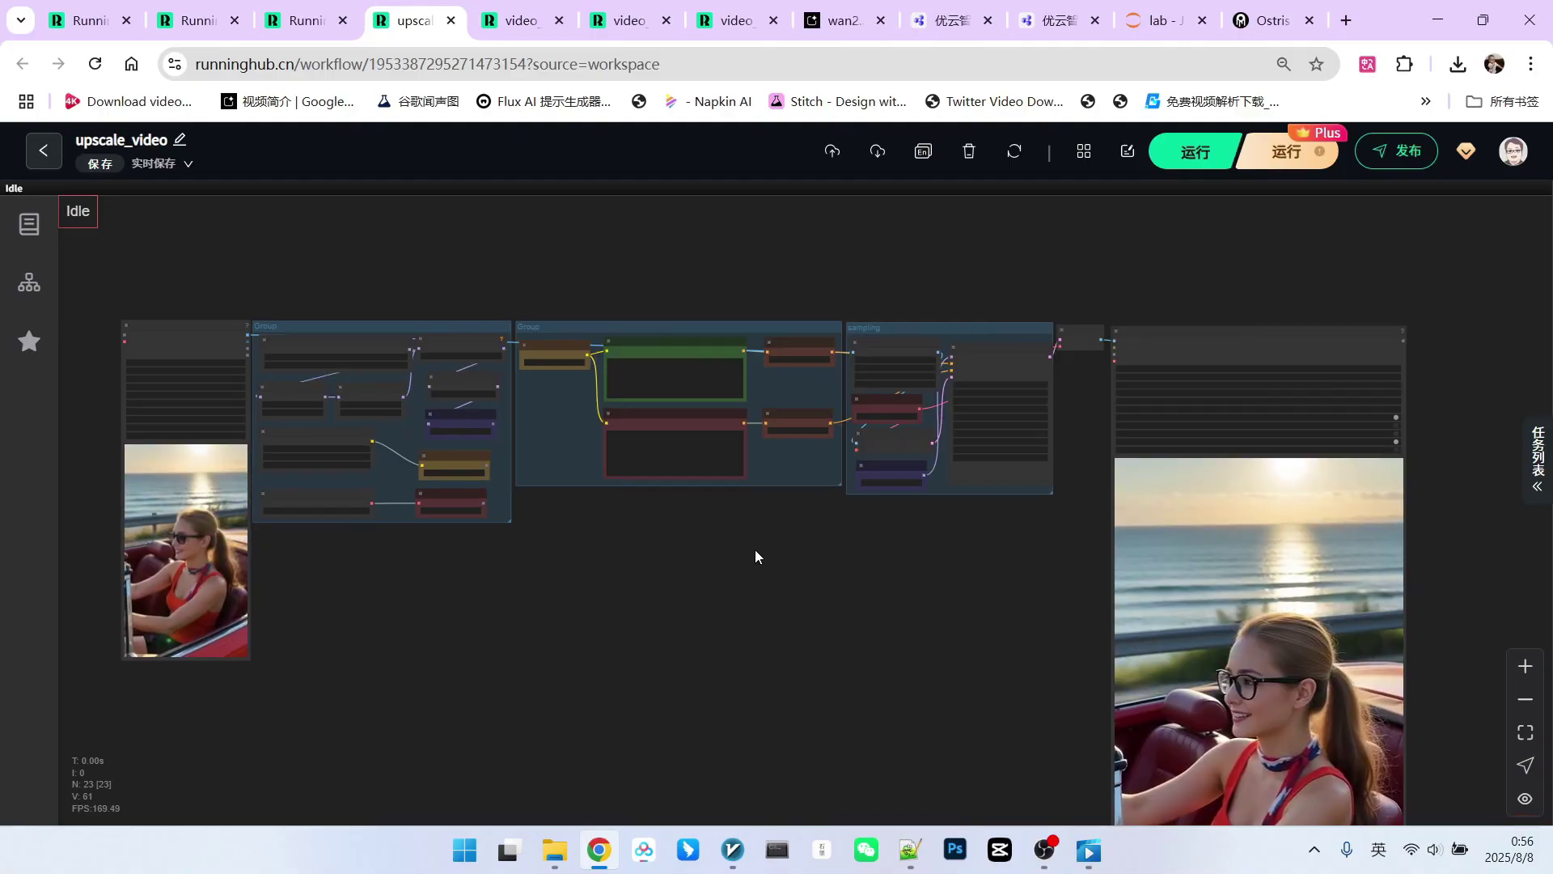
pyautogui.moveTo(735, 552); pyautogui.dragTo(788, 479)
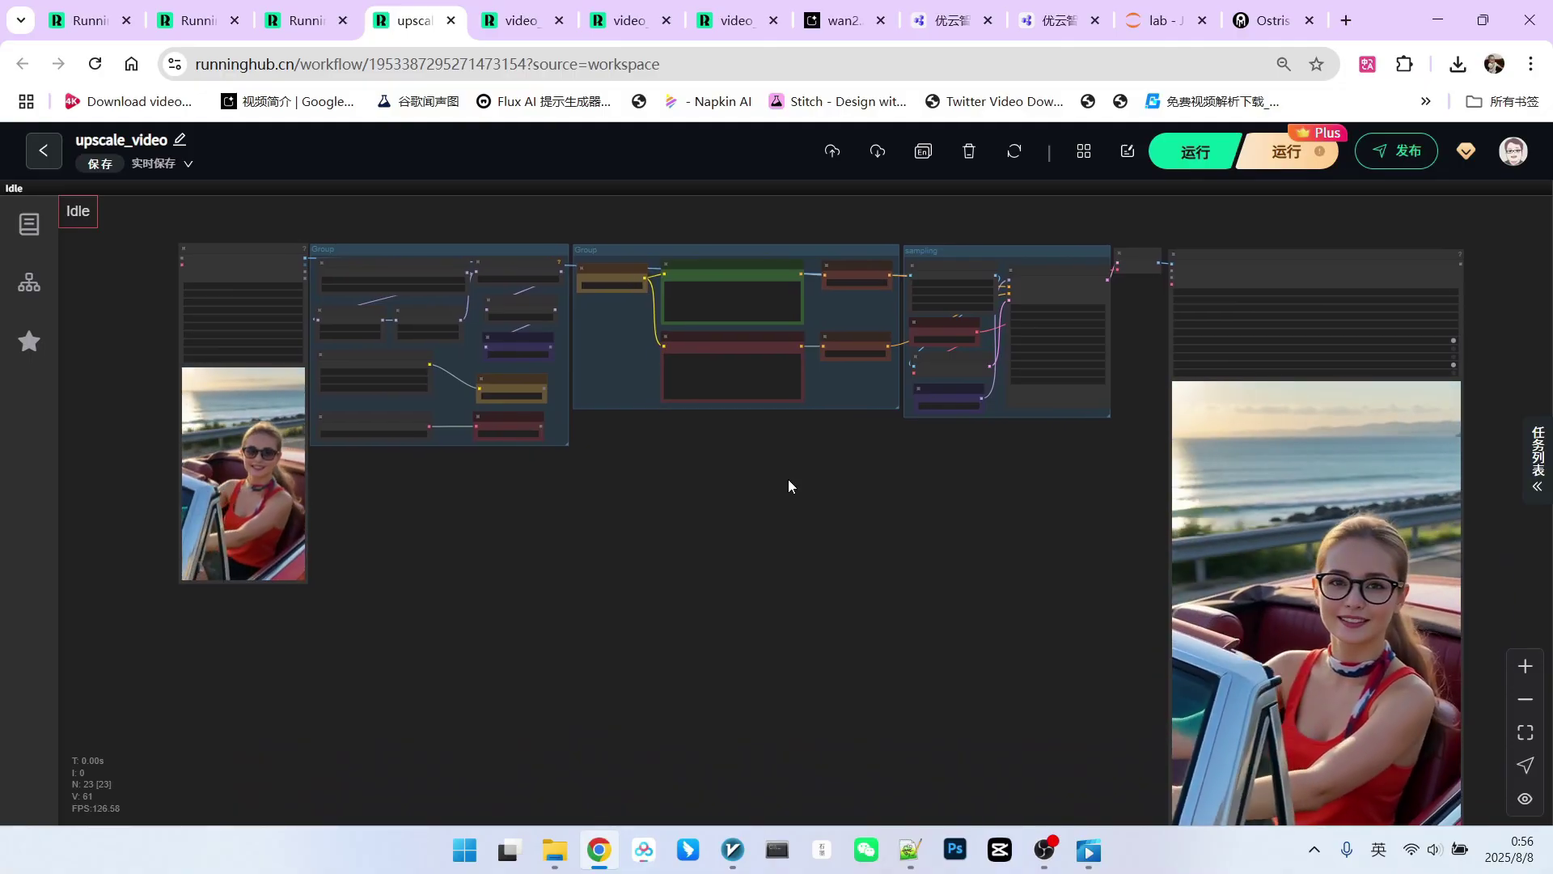
pyautogui.scroll(4, 634, 505)
pyautogui.moveTo(634, 506); pyautogui.dragTo(849, 597)
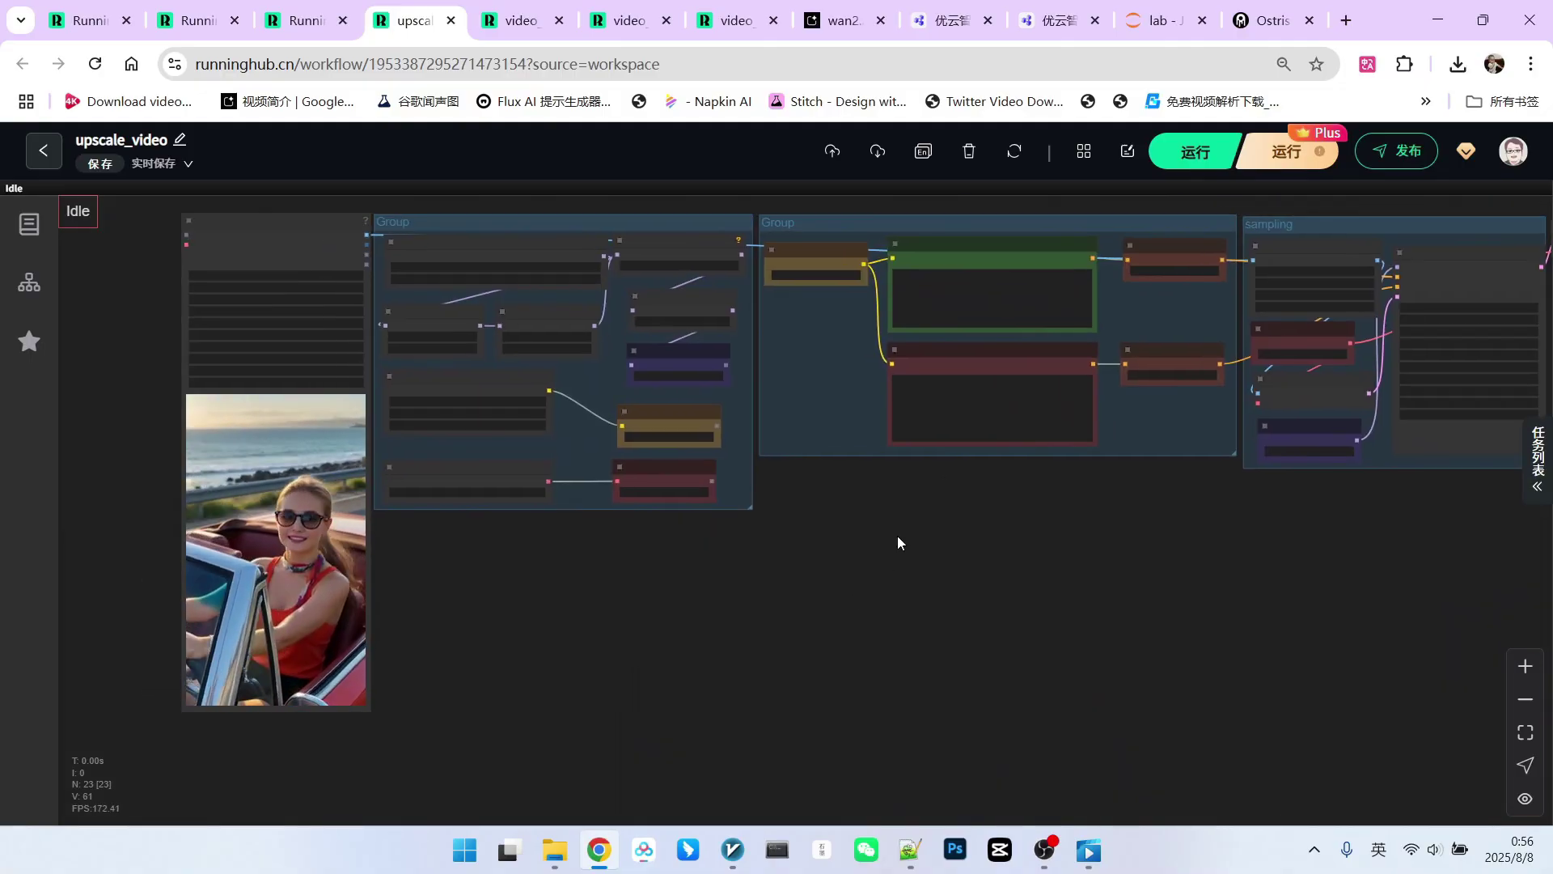
pyautogui.scroll(-2, 899, 540)
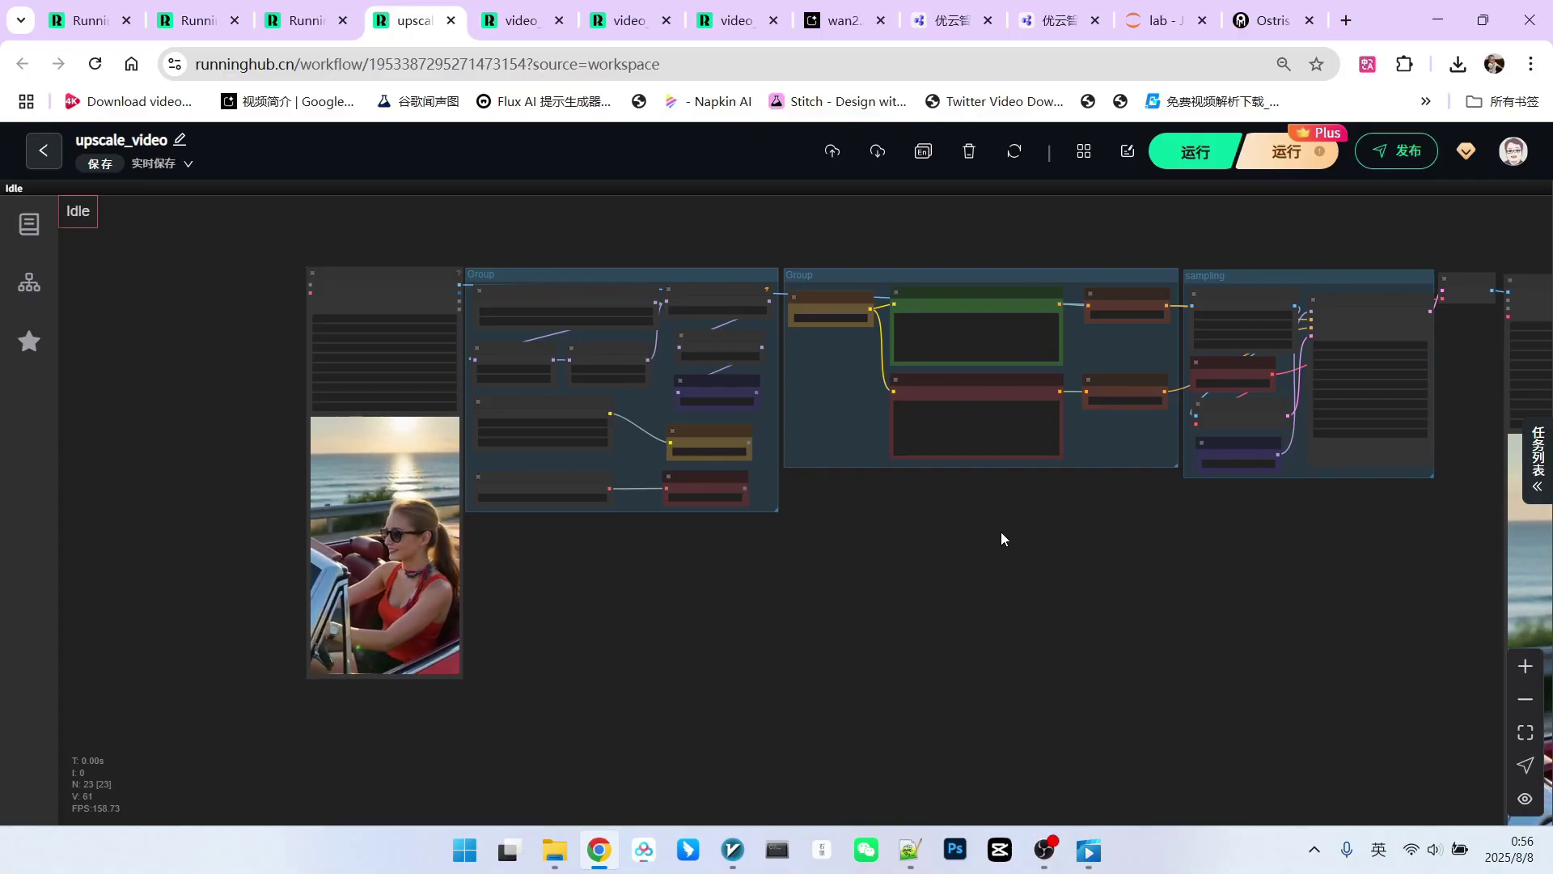
pyautogui.moveTo(1002, 531); pyautogui.dragTo(889, 518)
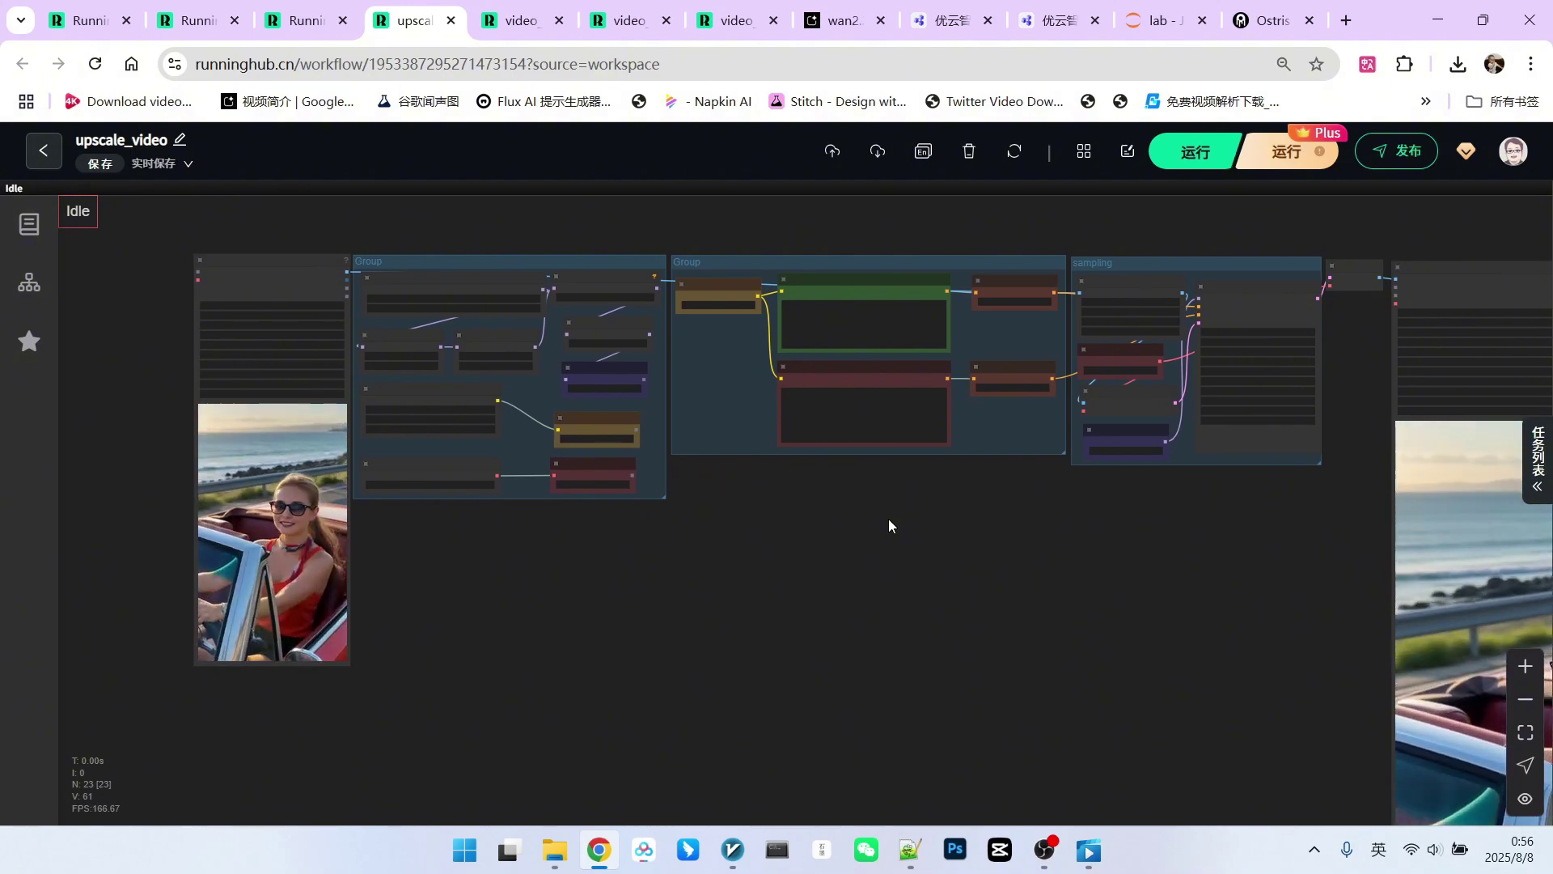
pyautogui.scroll(-2, 888, 525)
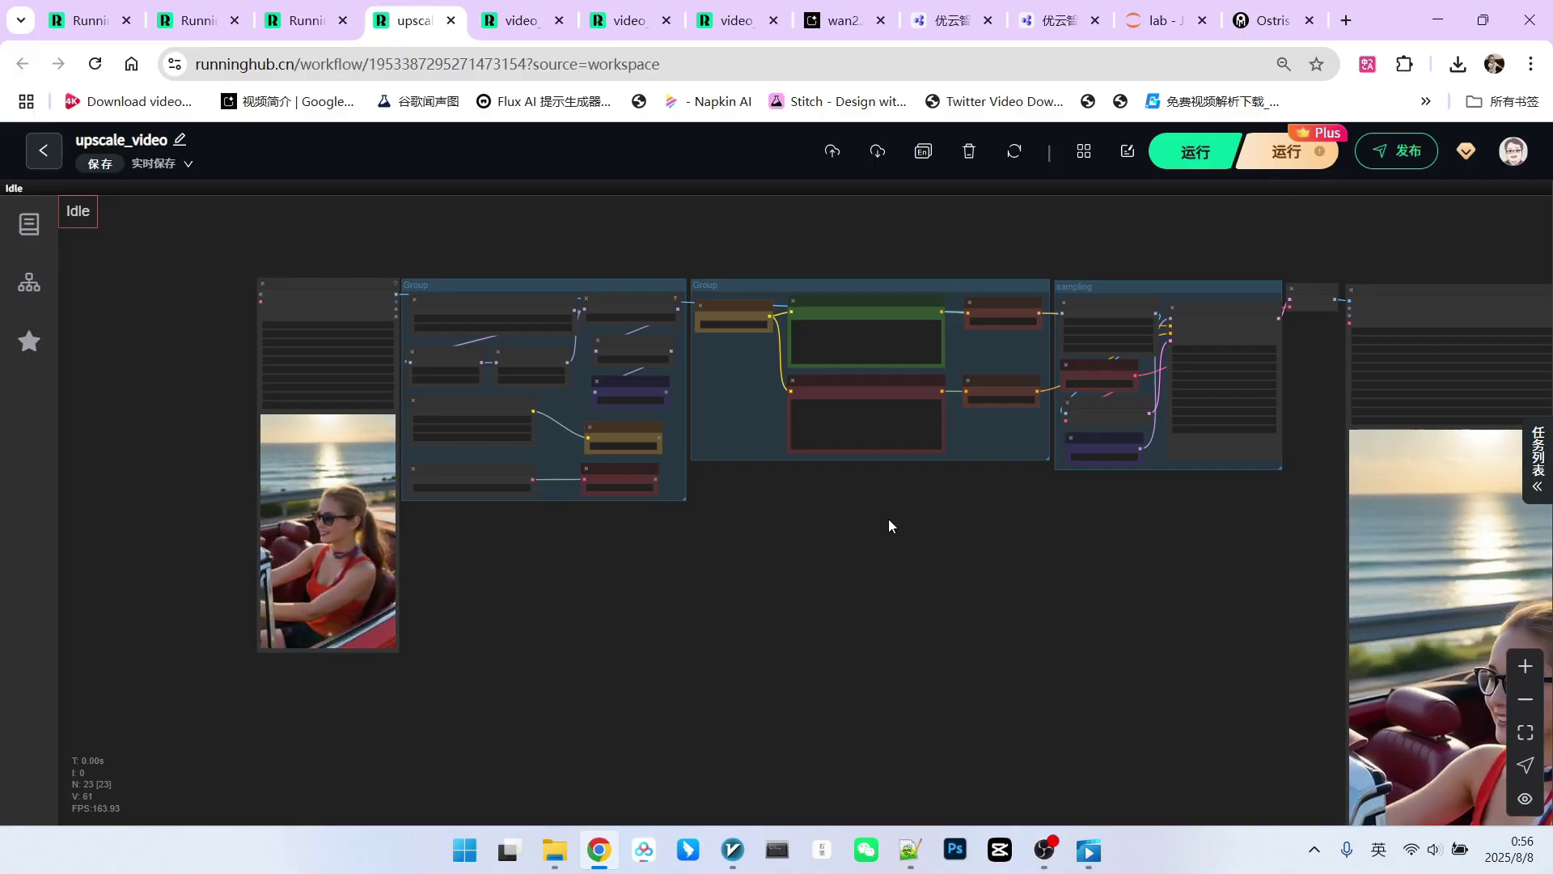
# Switch to the first-part split workflow (第一部分) and review its model-loading, prompt and high-noise sampling groups
pyautogui.click(629, 31)
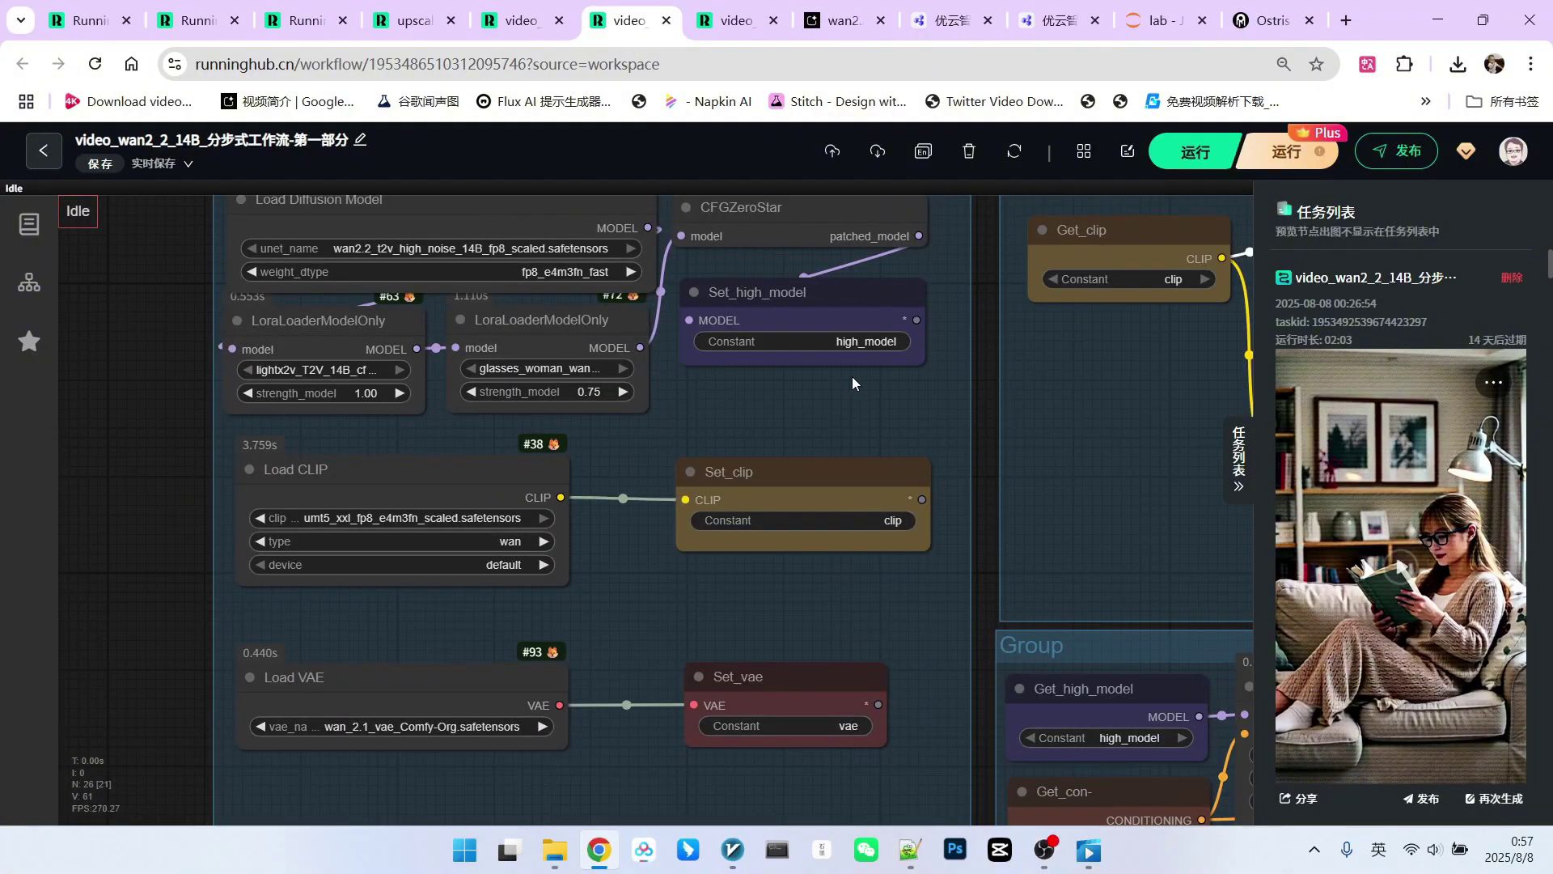
pyautogui.scroll(-5, 852, 377)
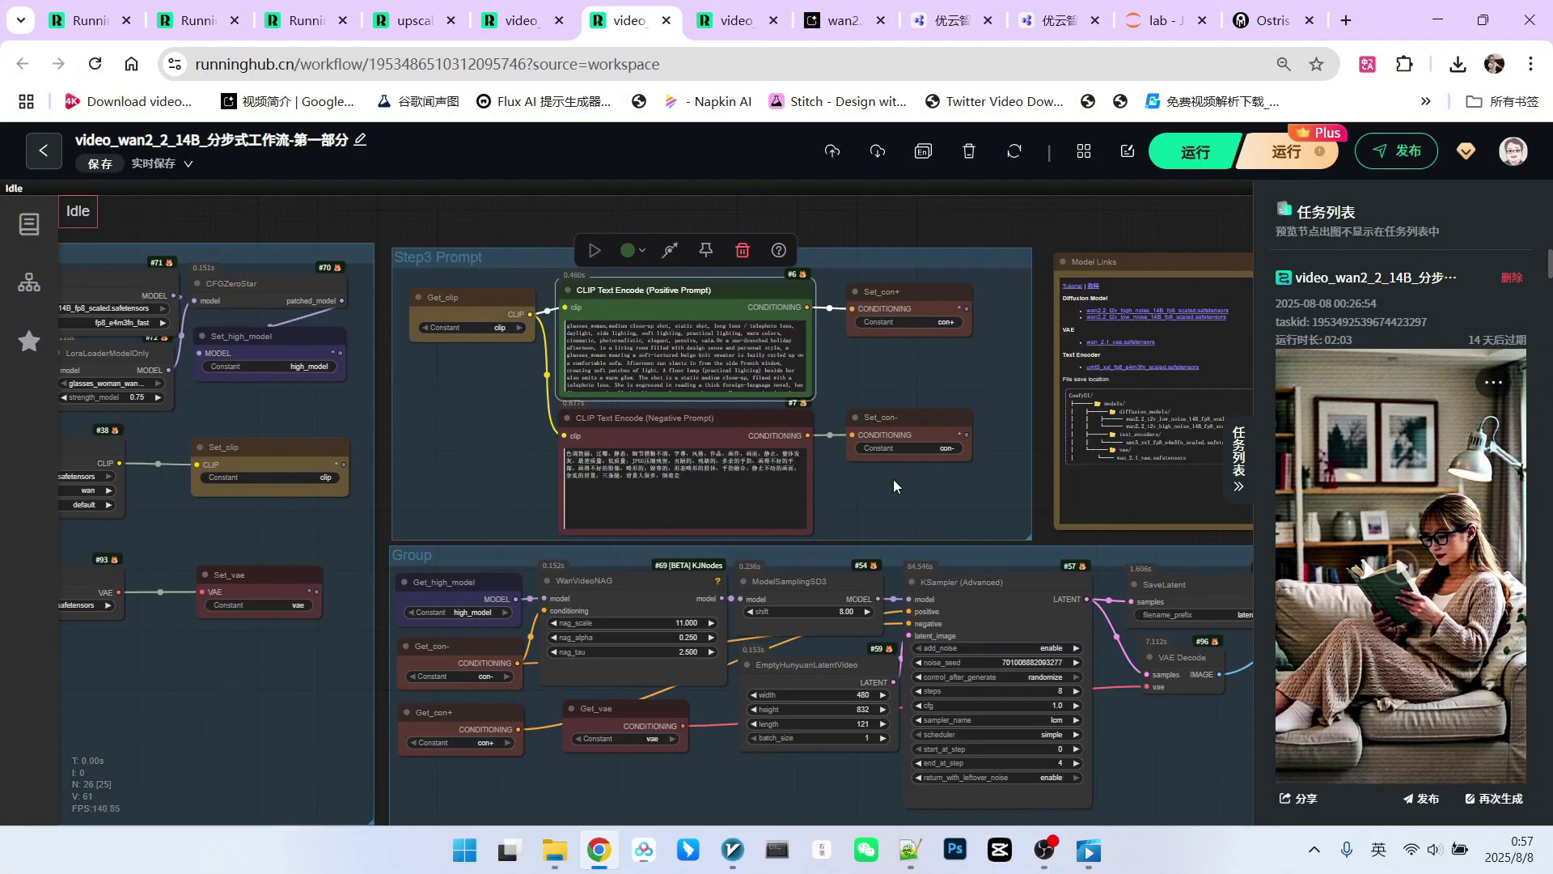
pyautogui.scroll(3, 894, 484)
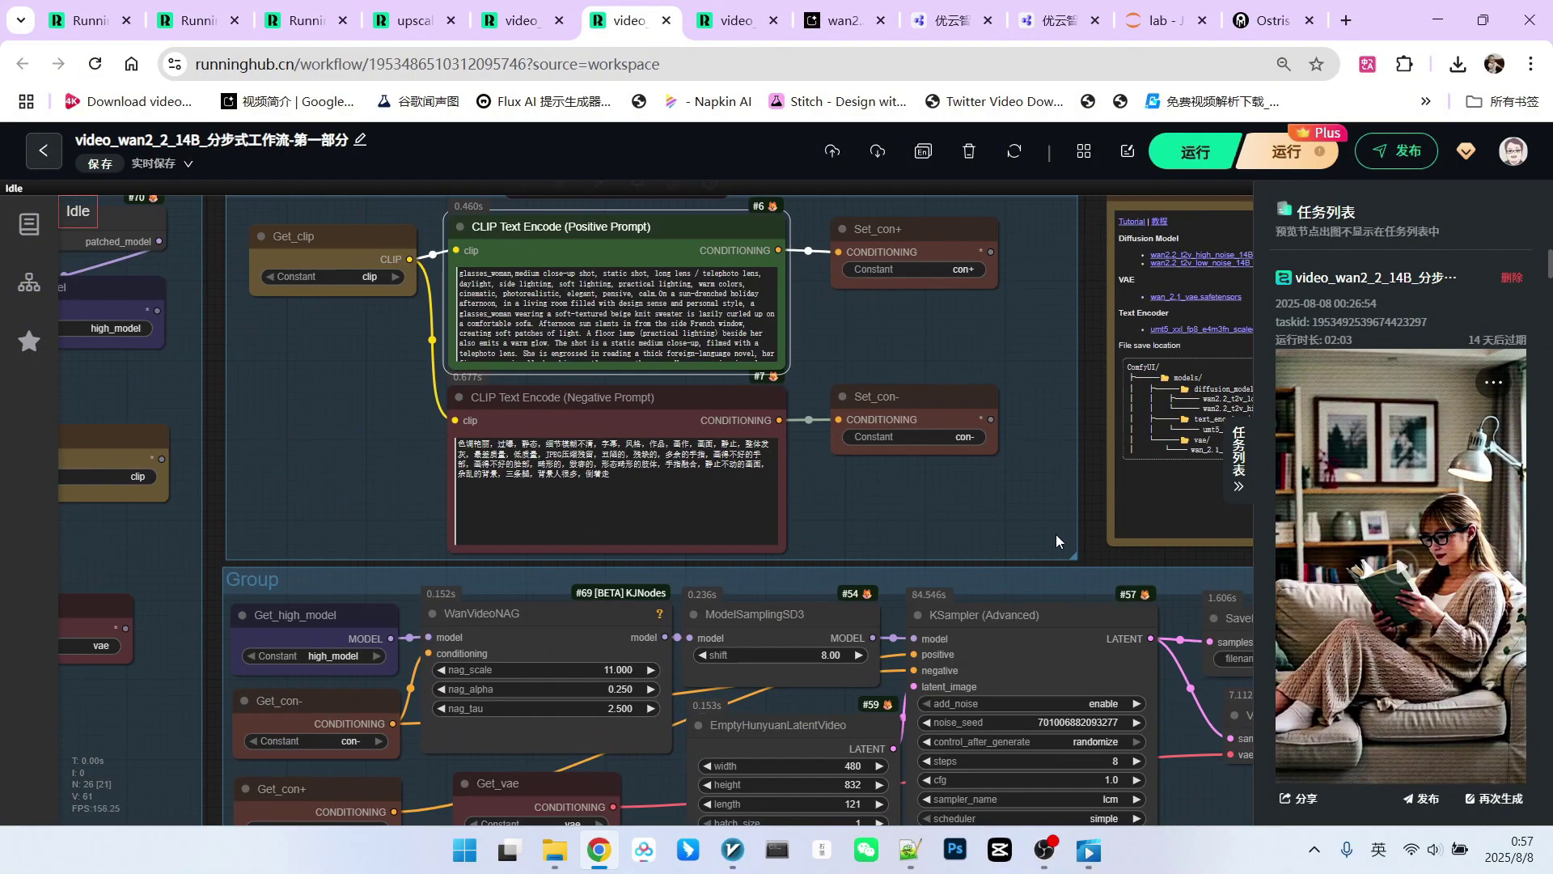
pyautogui.moveTo(1055, 534); pyautogui.dragTo(1095, 319)
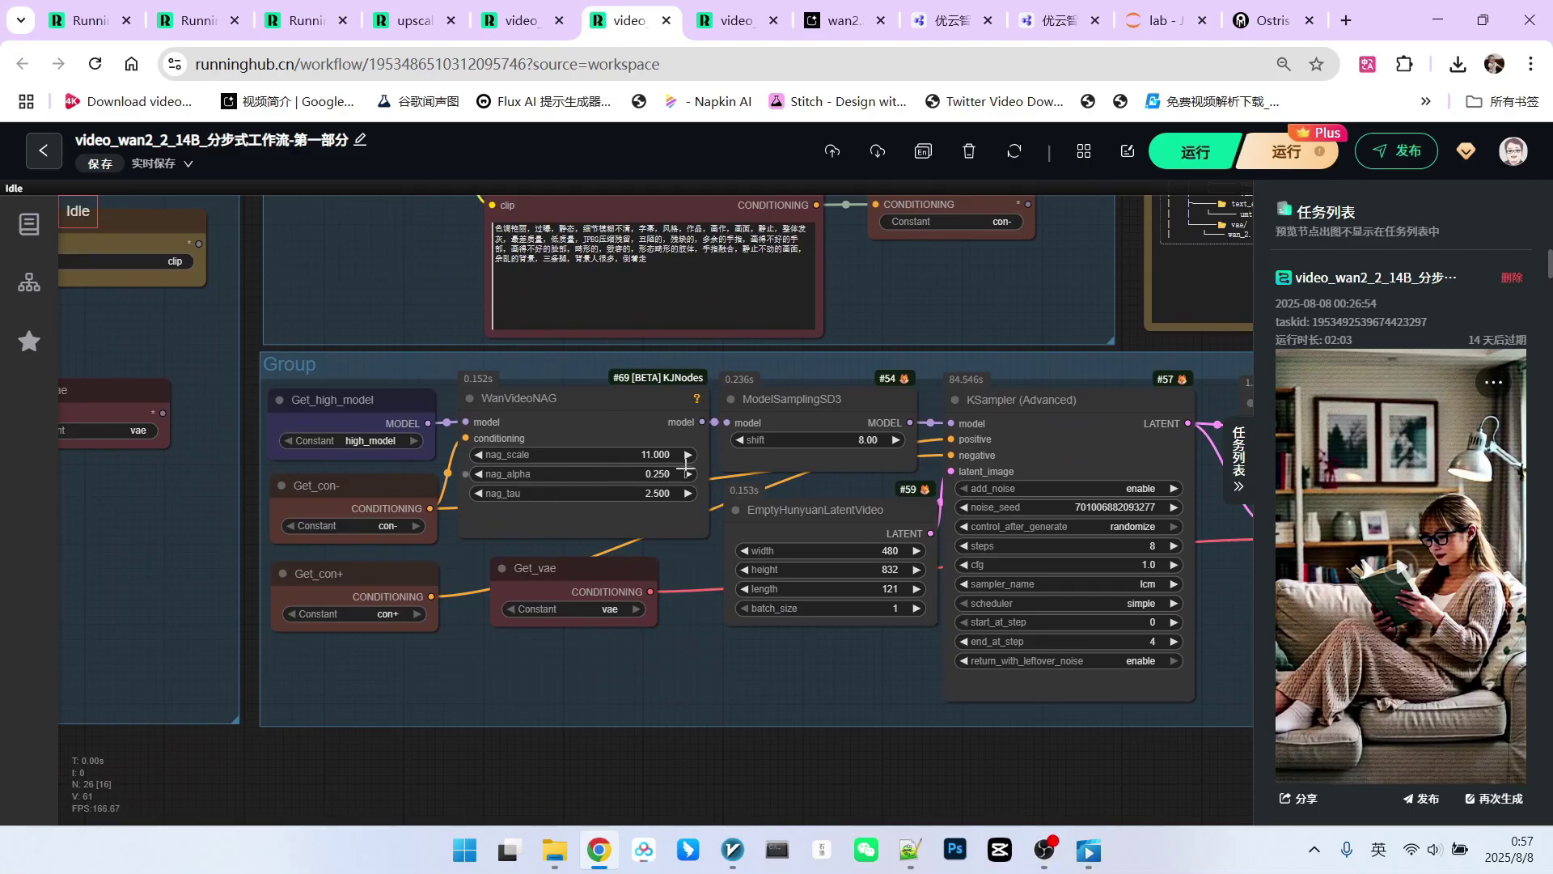
pyautogui.scroll(-10, 687, 466)
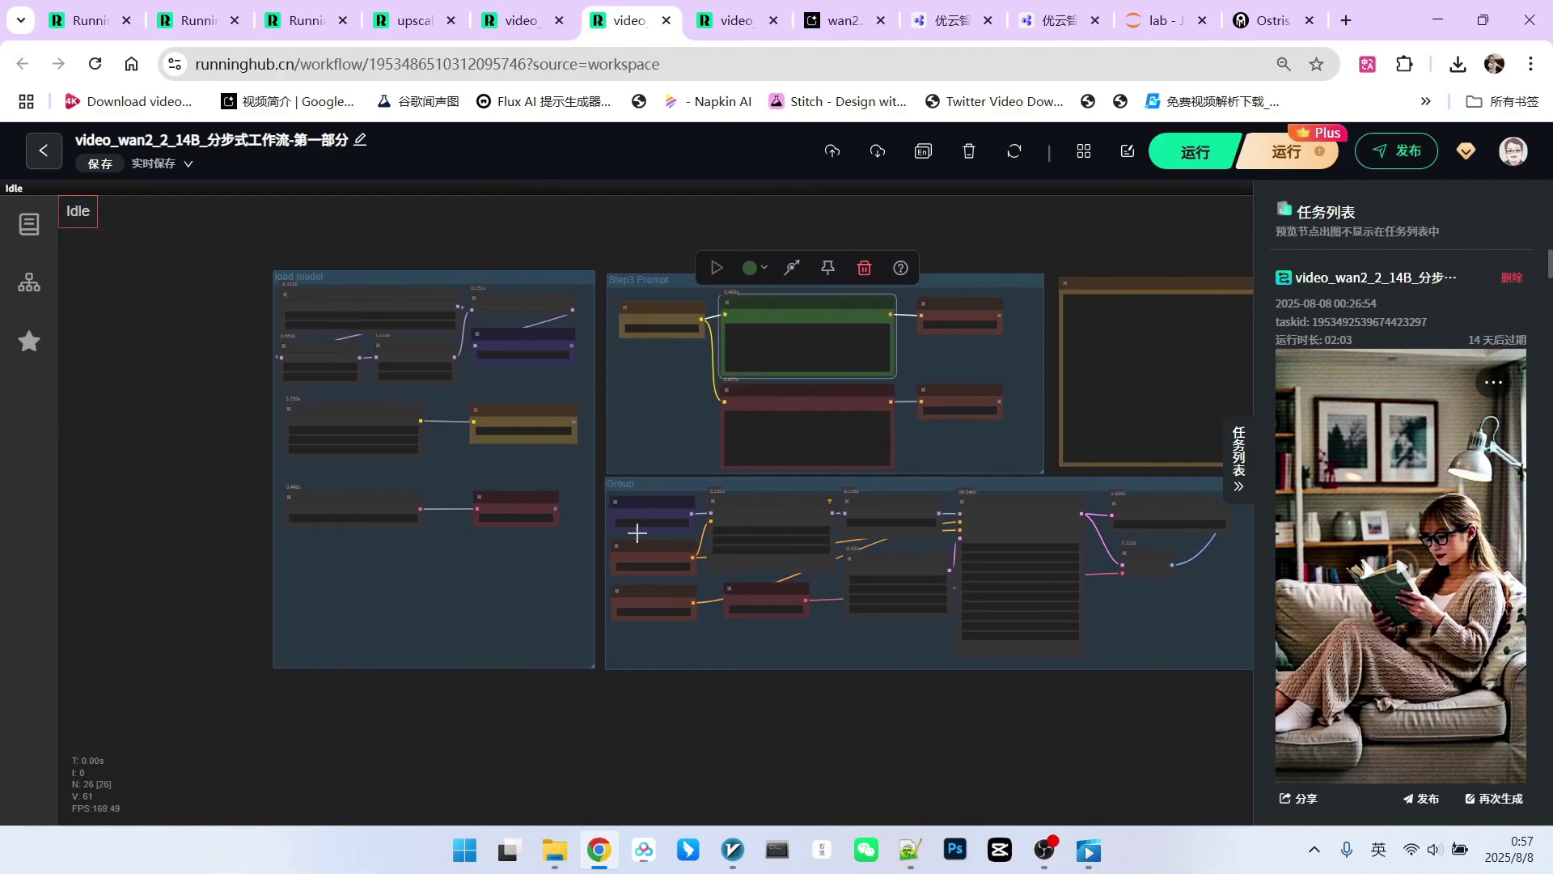
pyautogui.scroll(5, 542, 381)
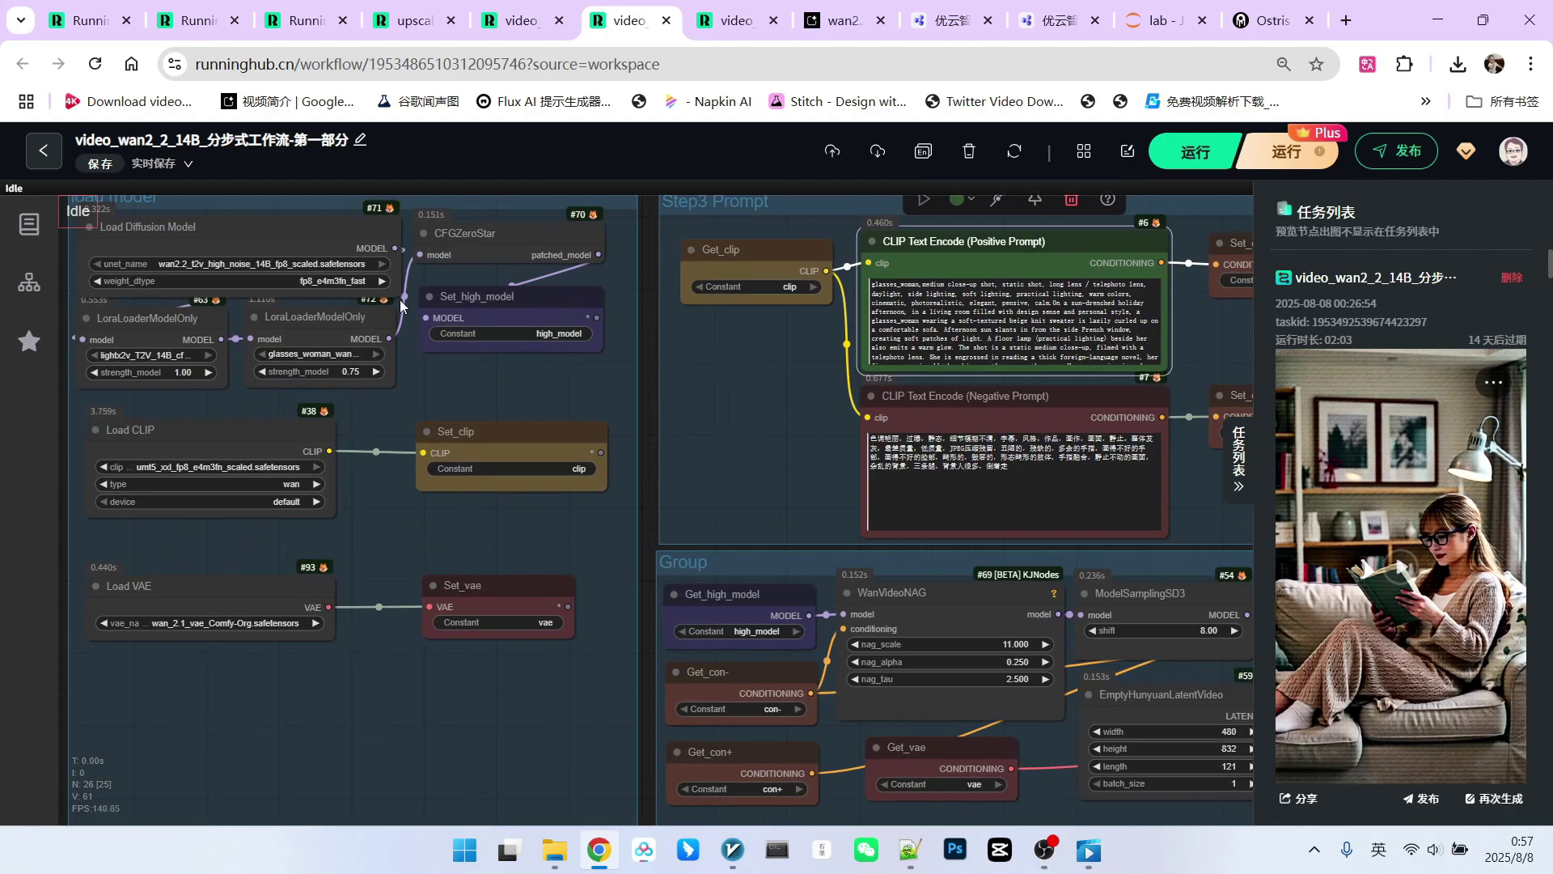
pyautogui.scroll(-2, 499, 392)
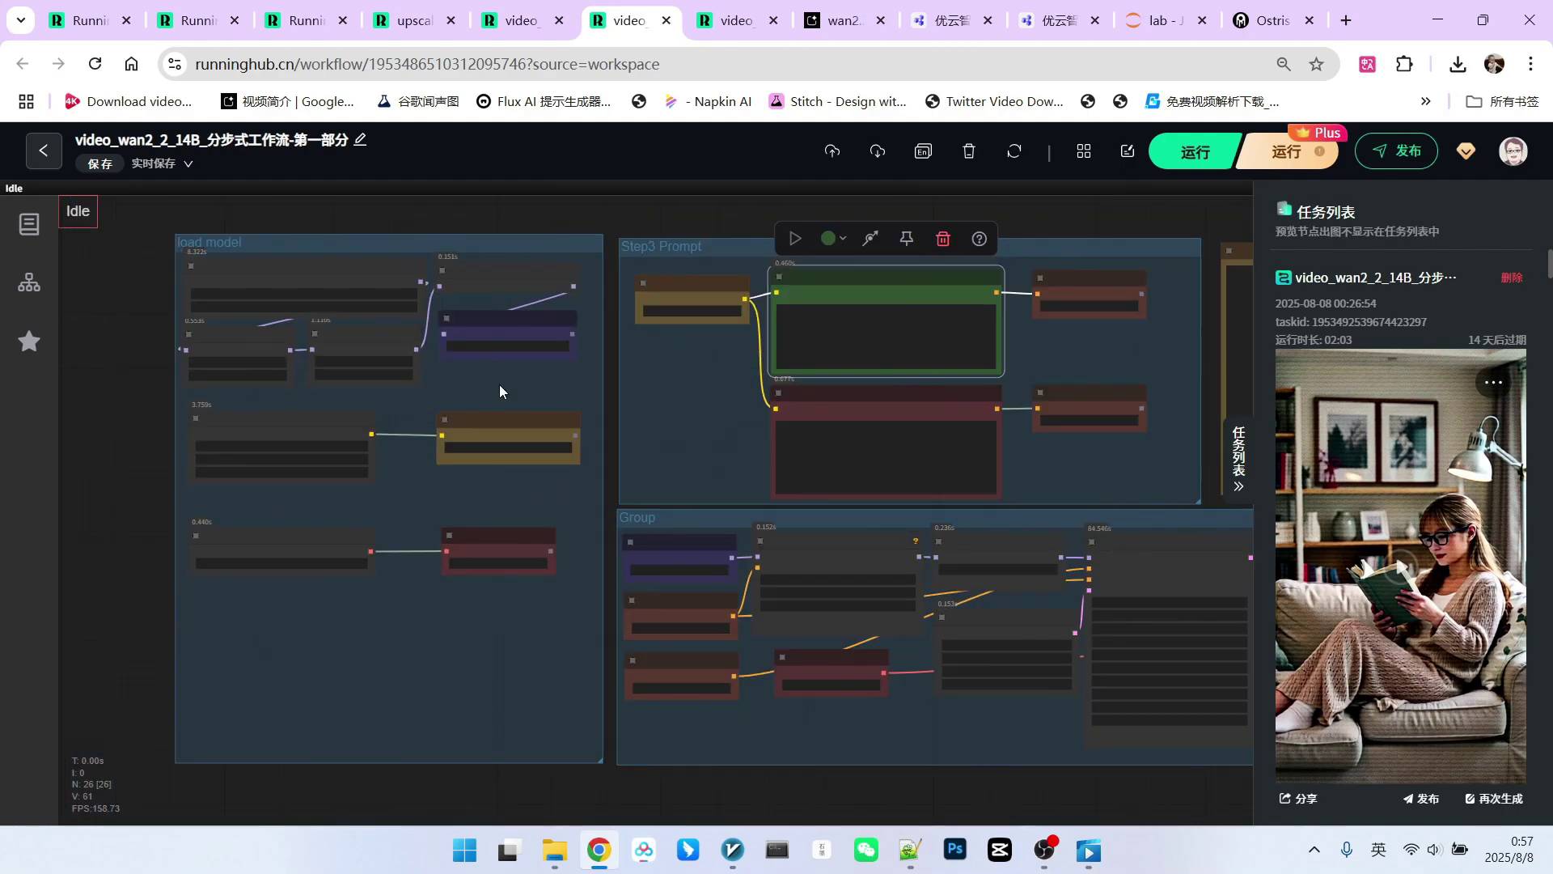
pyautogui.scroll(-3, 395, 596)
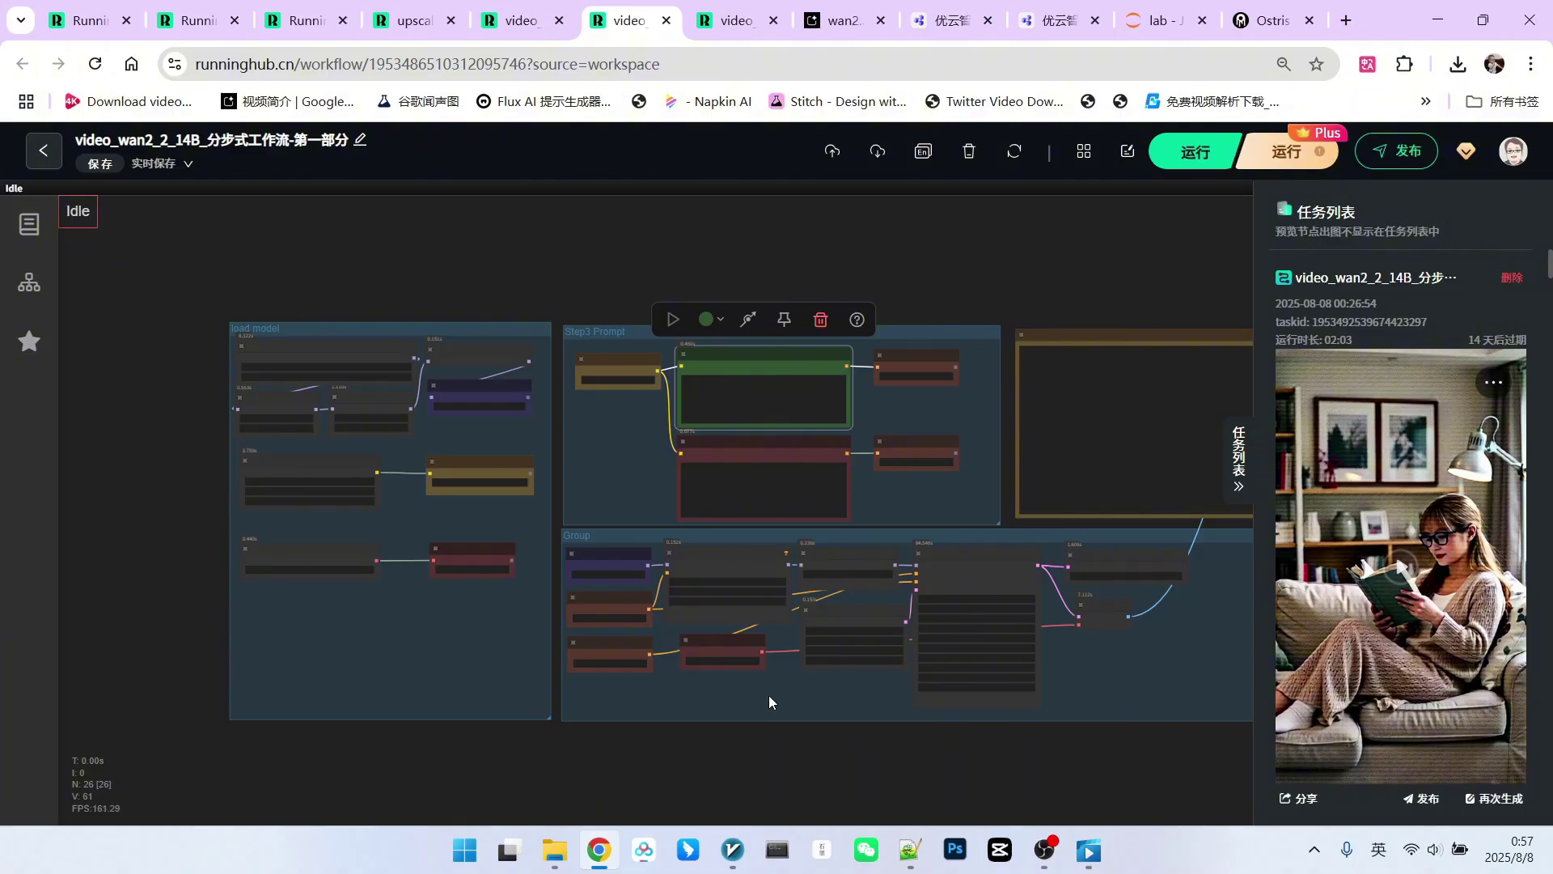
# Examine how the KSampler (Advanced) latent output feeds the SaveLatent node and check its filename prefix
pyautogui.moveTo(945, 724); pyautogui.dragTo(611, 680)
pyautogui.scroll(5, 762, 635)
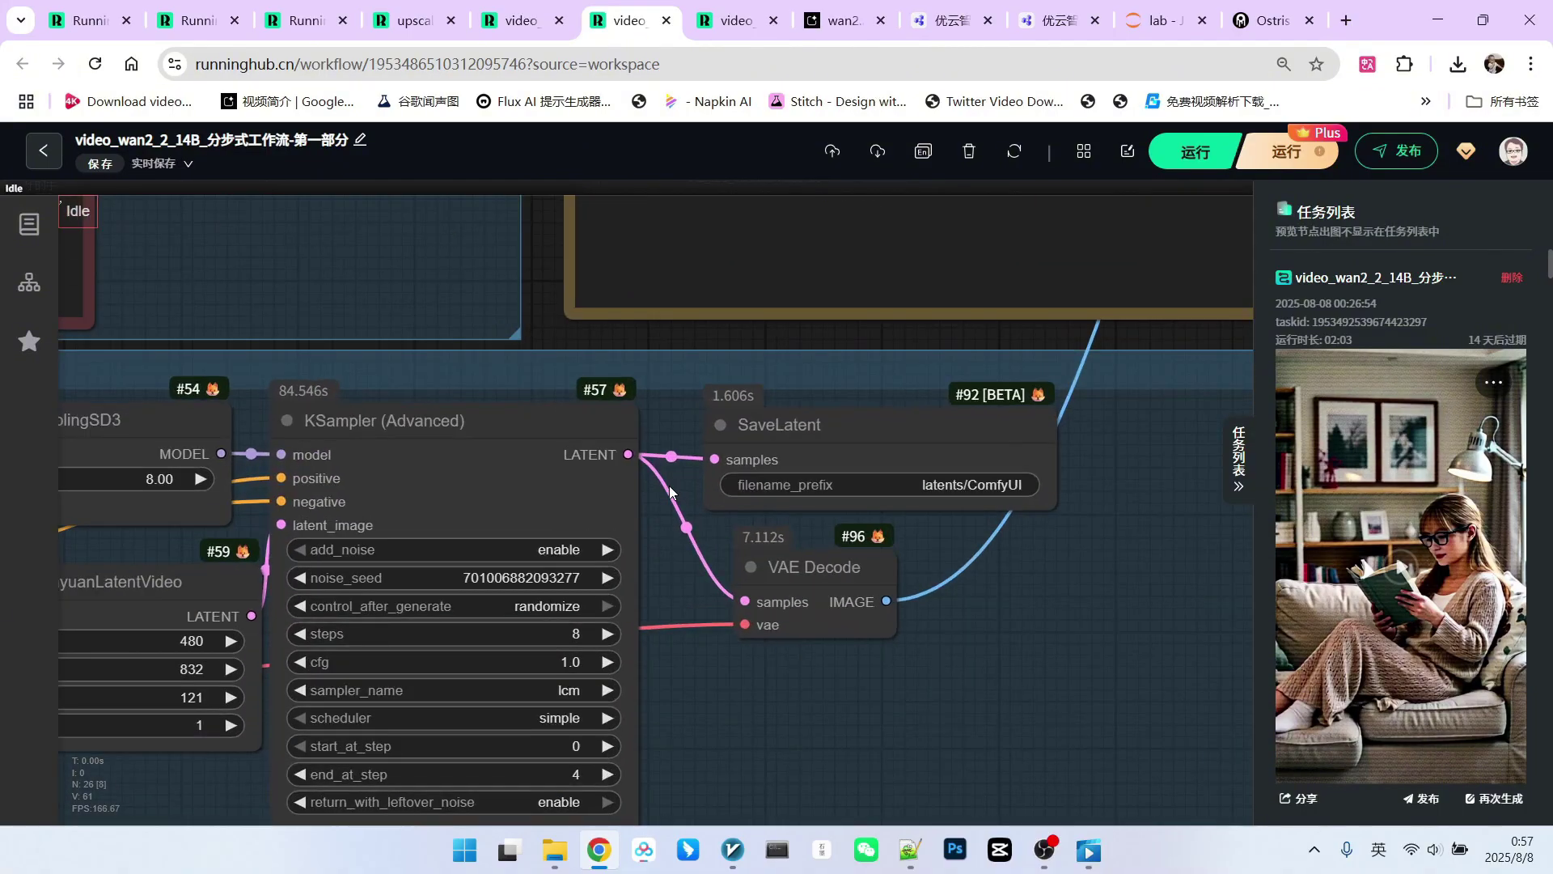
pyautogui.click(511, 433)
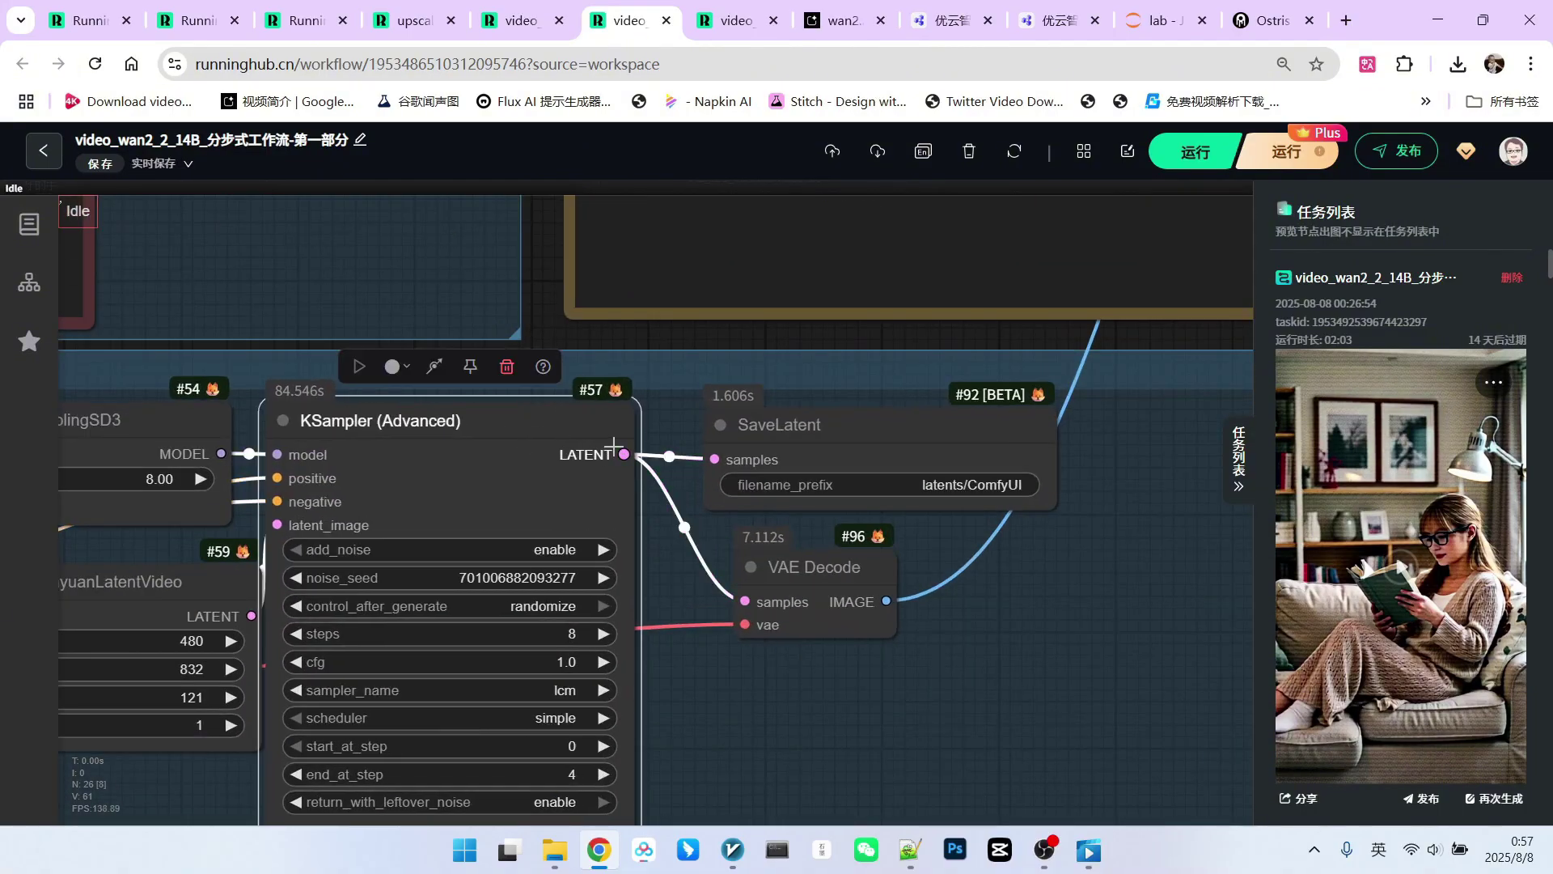
pyautogui.moveTo(797, 417); pyautogui.dragTo(784, 422)
pyautogui.scroll(3, 765, 442)
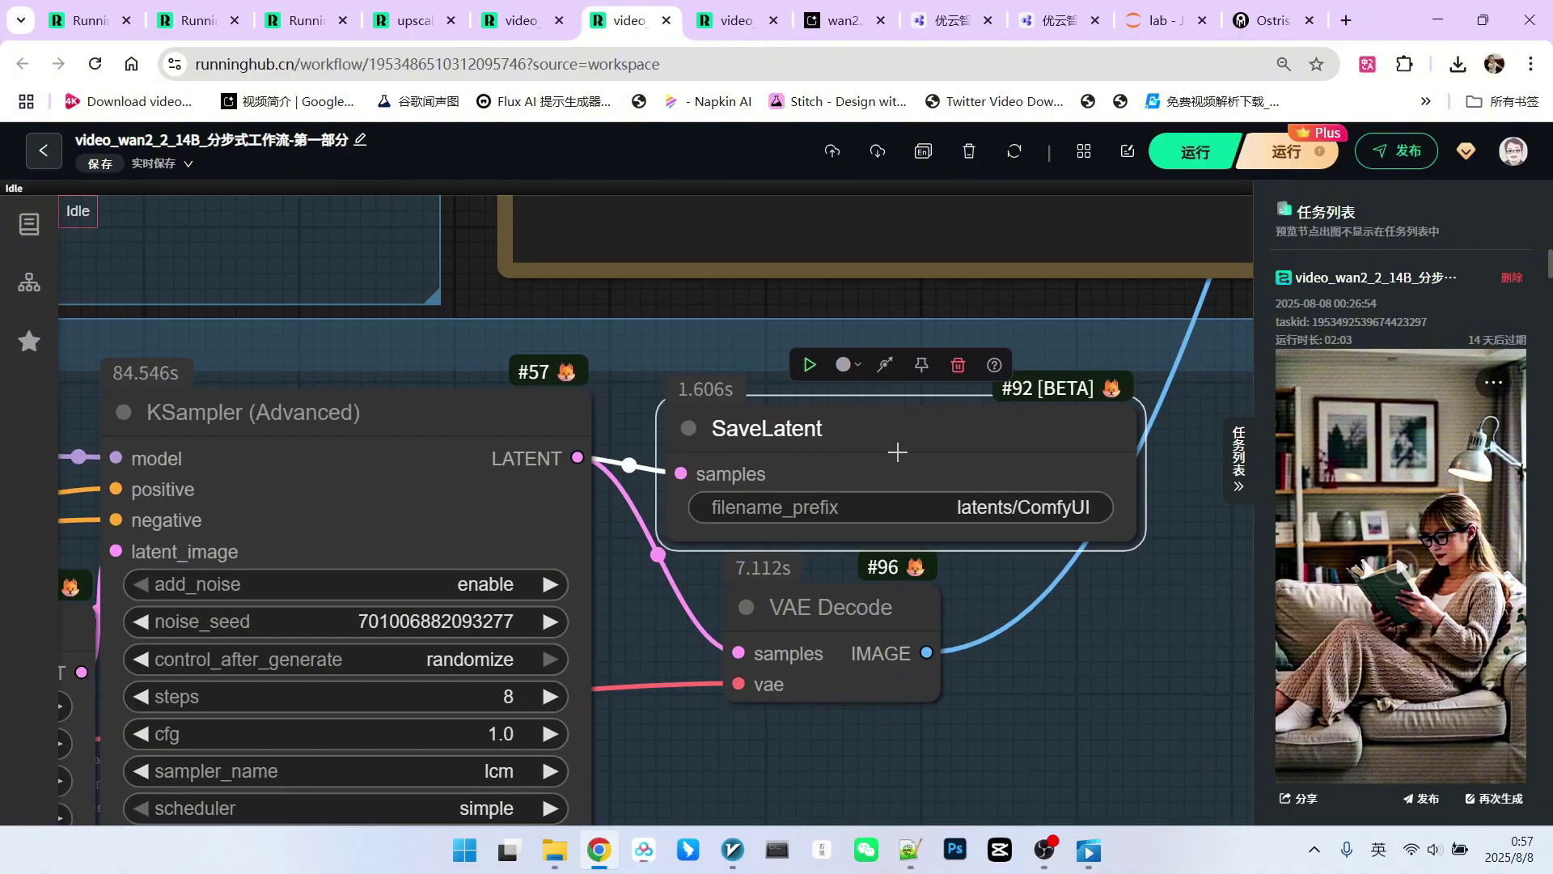
# Inspect the VAE Decode node and the preview of the decoded first-stage video beside the sampling group
pyautogui.scroll(-4, 722, 437)
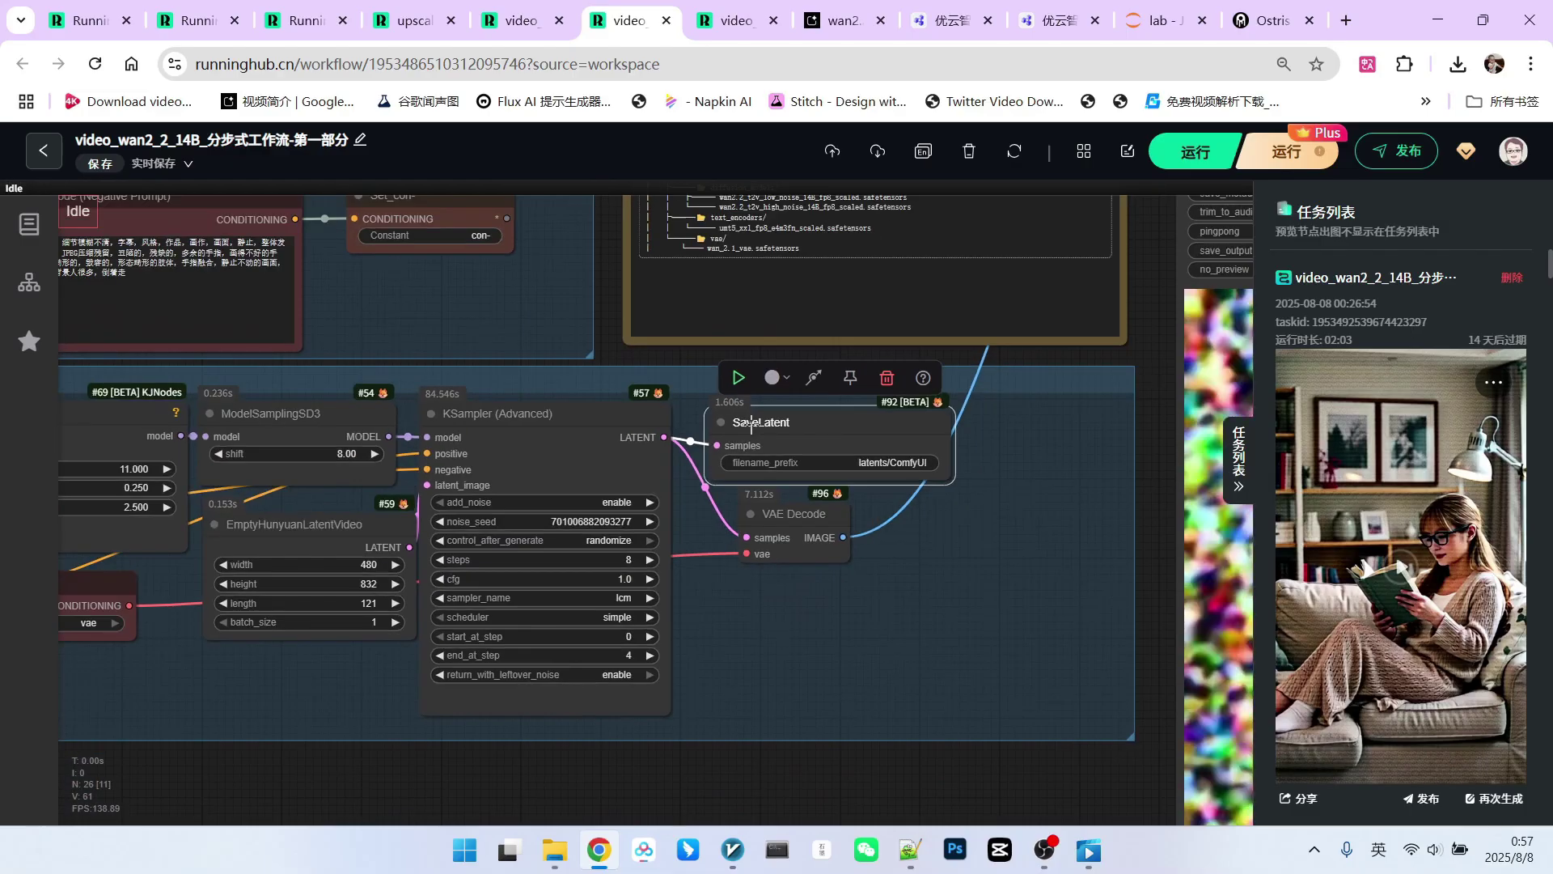
pyautogui.click(750, 467)
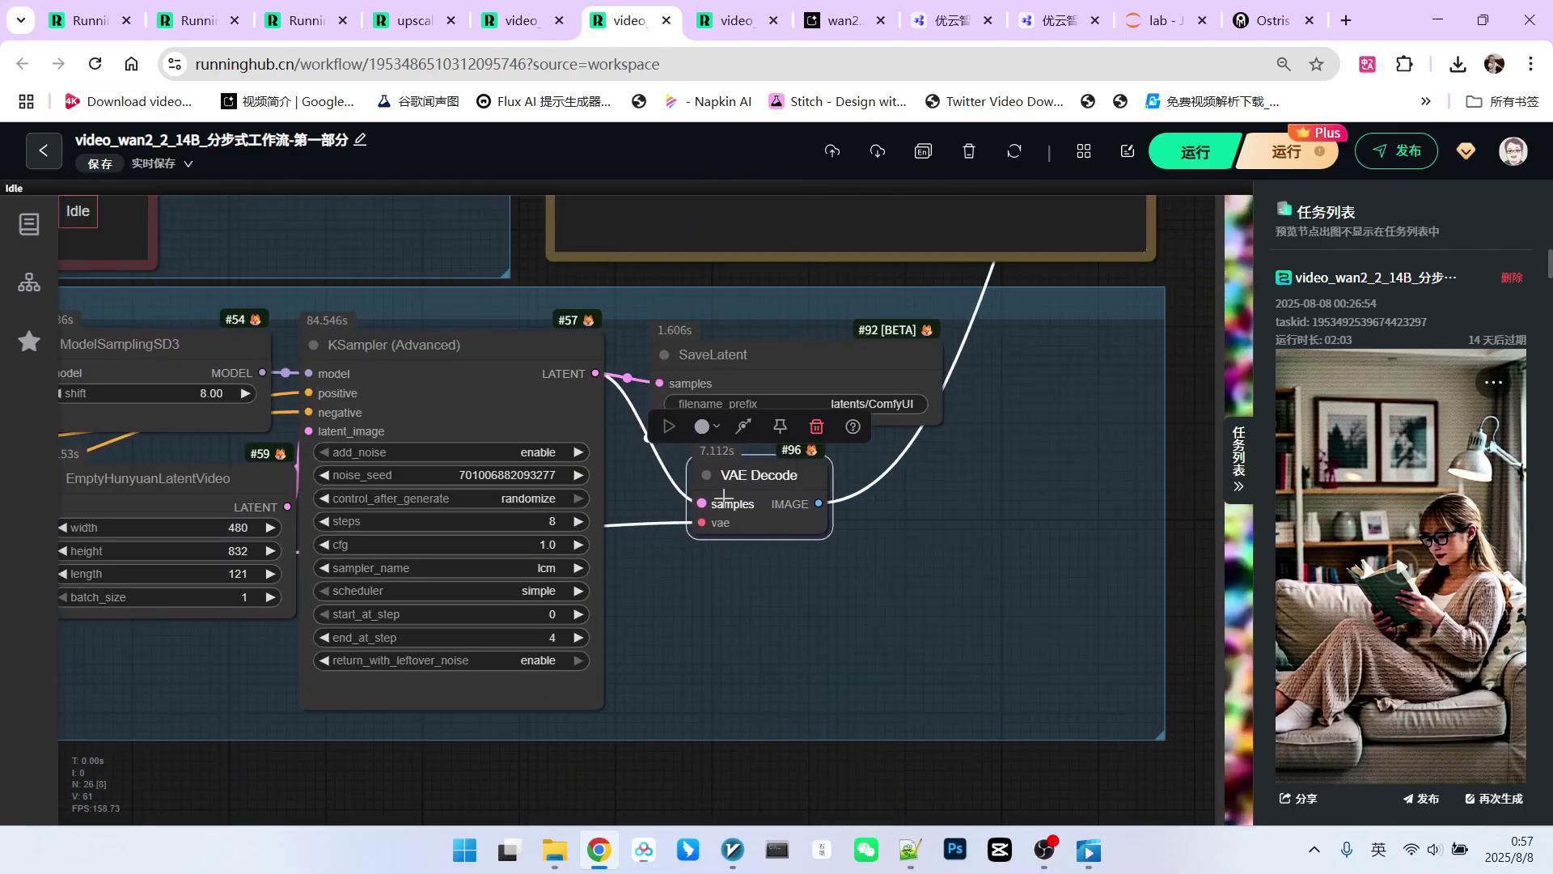
pyautogui.scroll(-5, 837, 576)
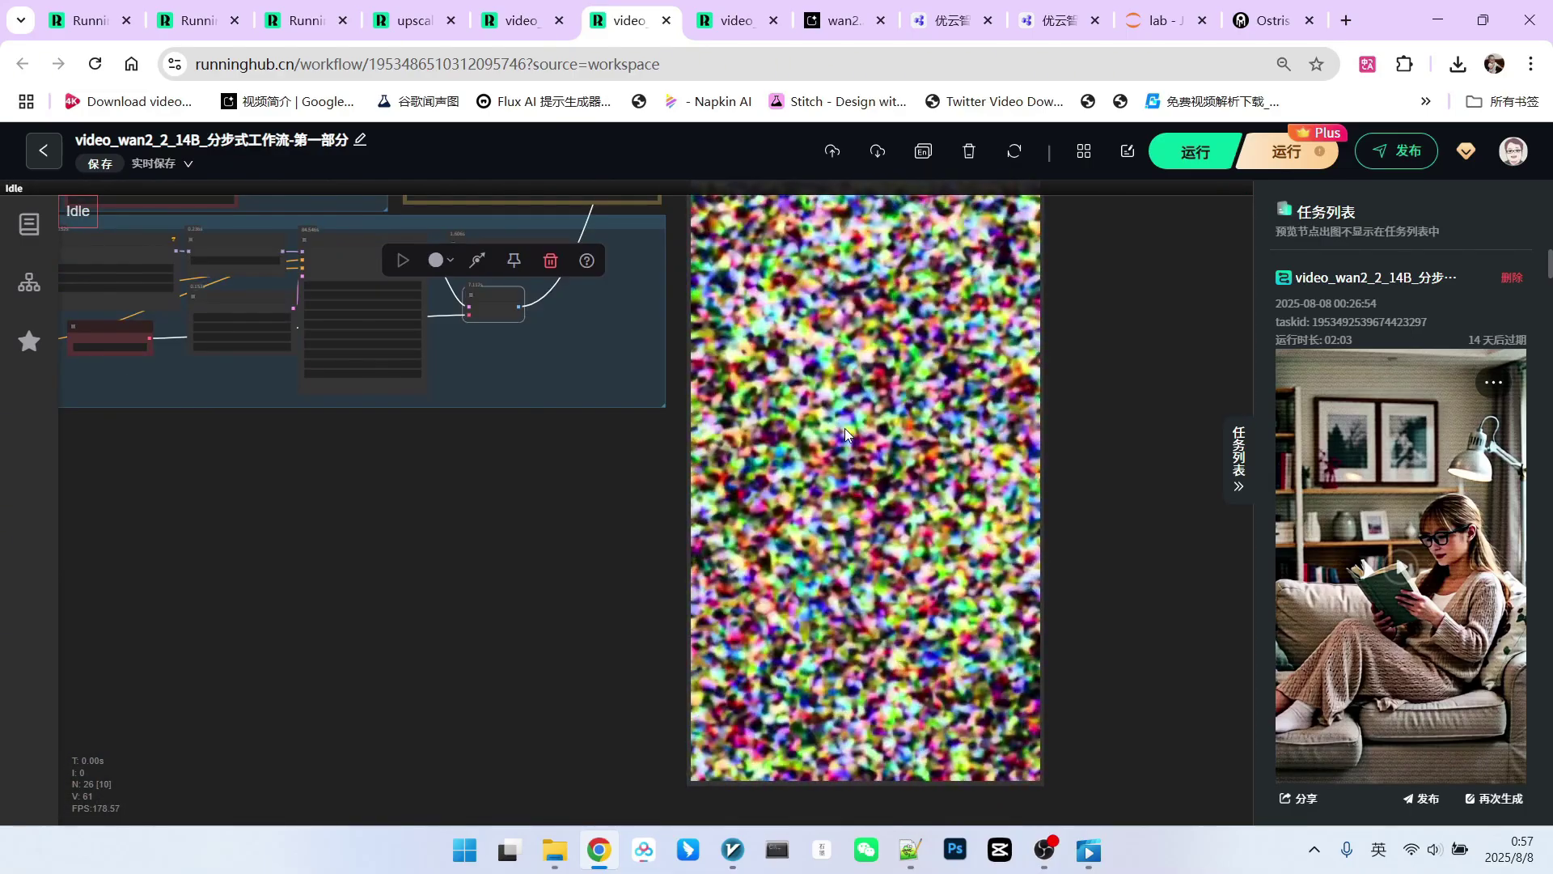
pyautogui.scroll(-3, 886, 479)
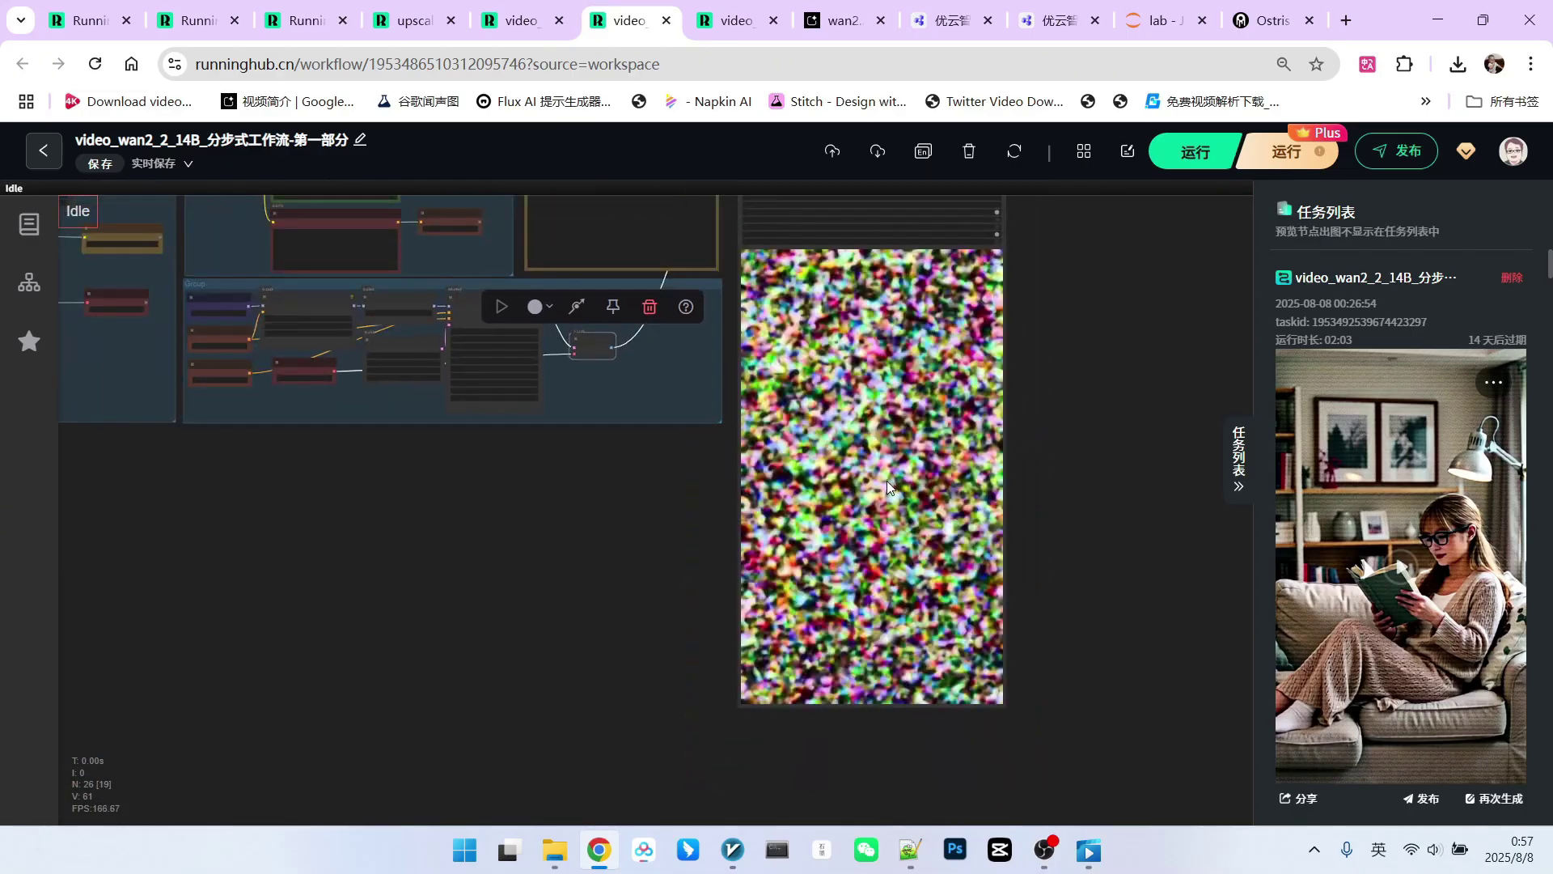
pyautogui.moveTo(617, 551); pyautogui.dragTo(809, 534)
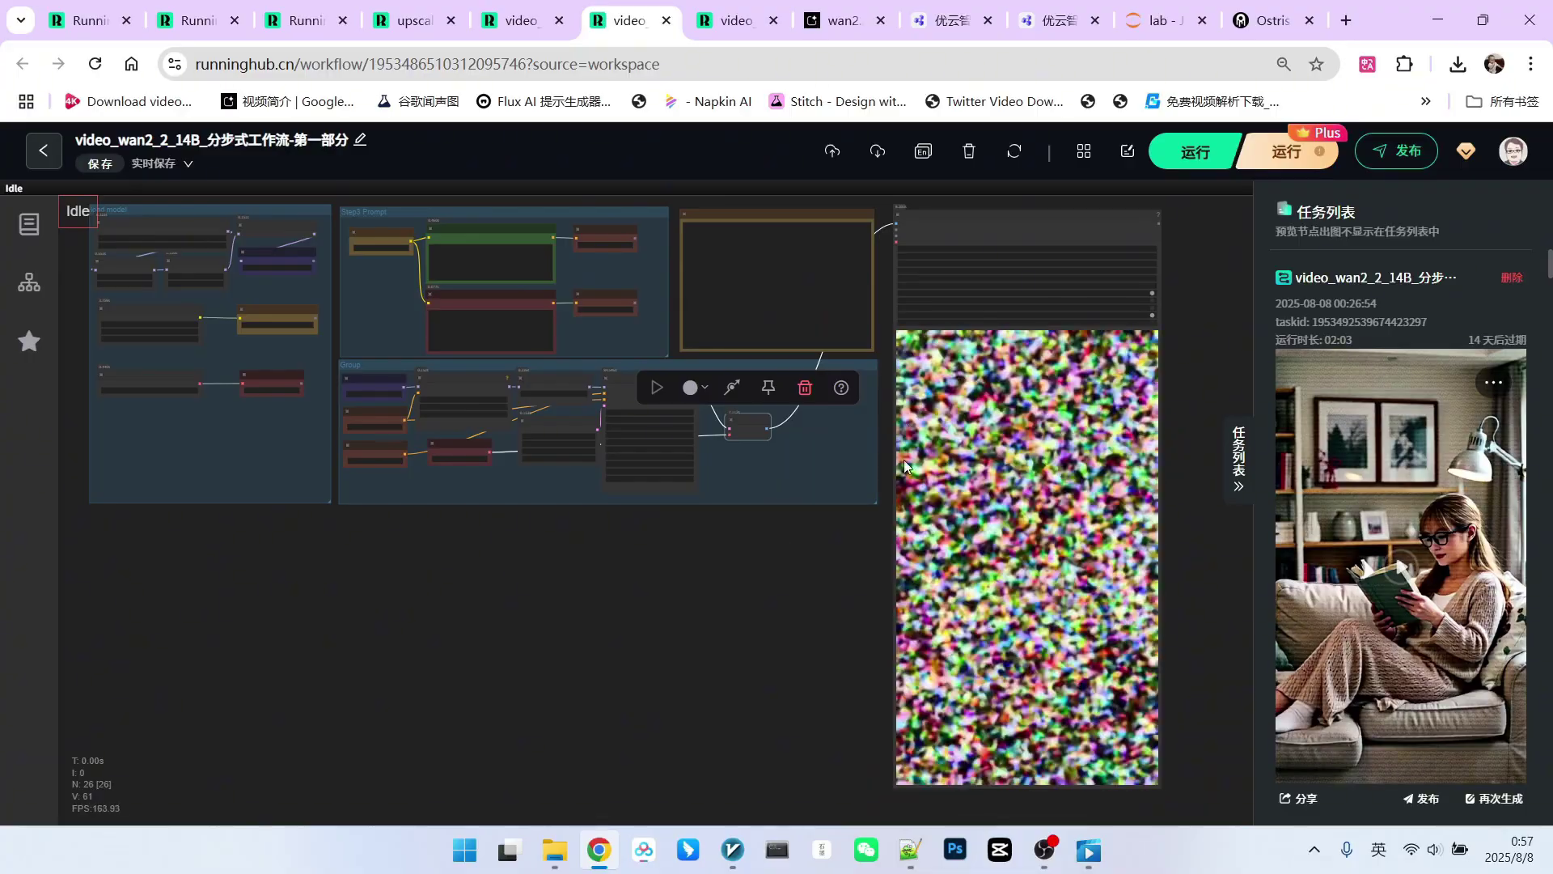
# Recheck the SaveLatent and VAE Decode branches of the sampler output, and view the whole first-part workflow
pyautogui.scroll(6, 852, 489)
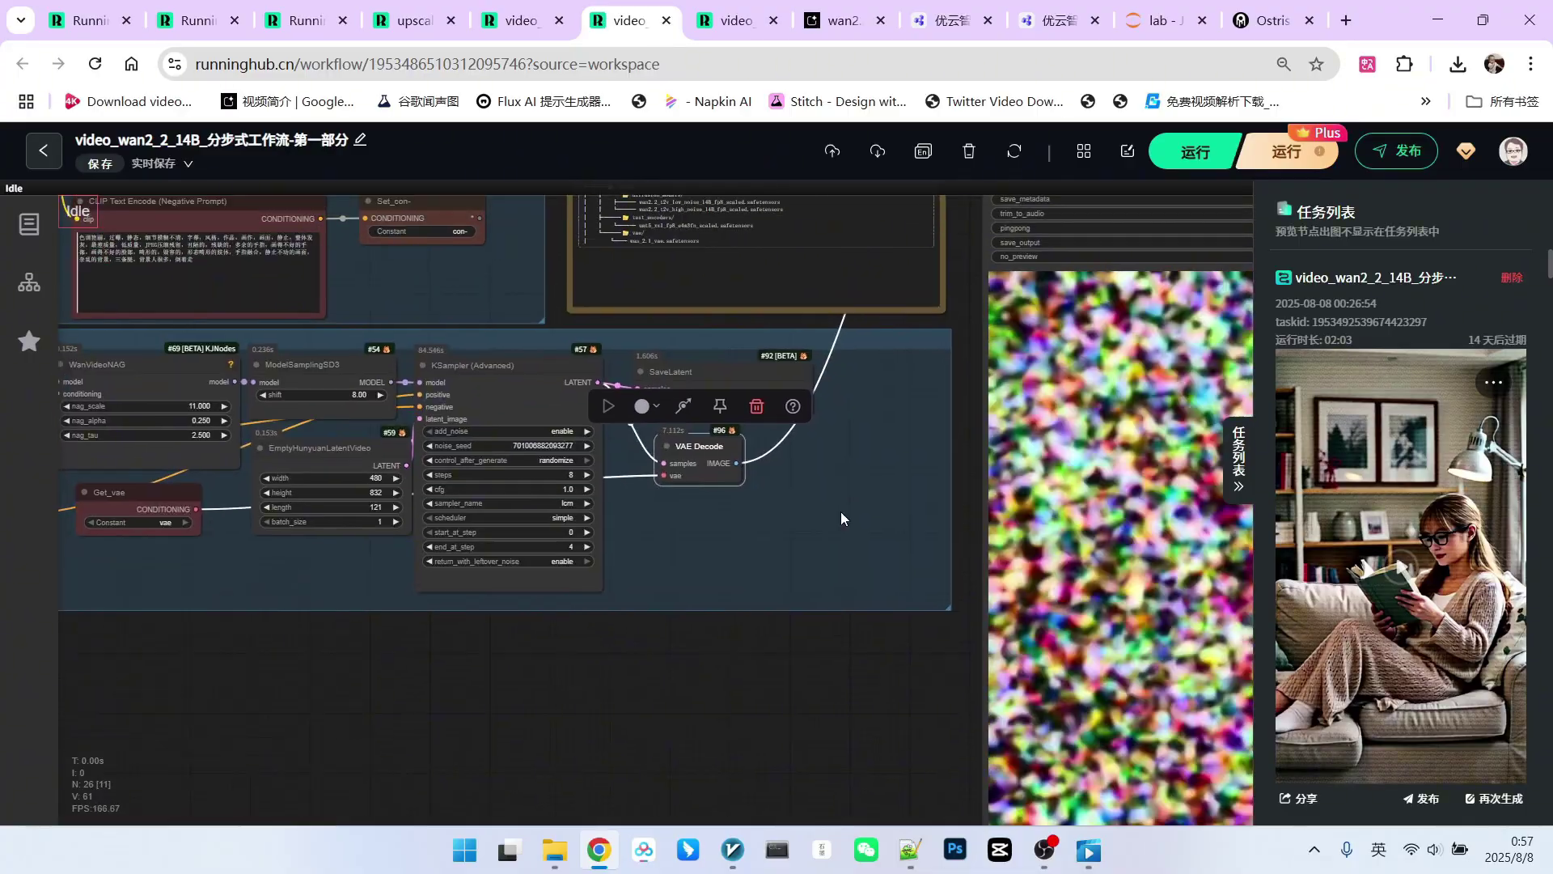
pyautogui.scroll(-3, 1109, 438)
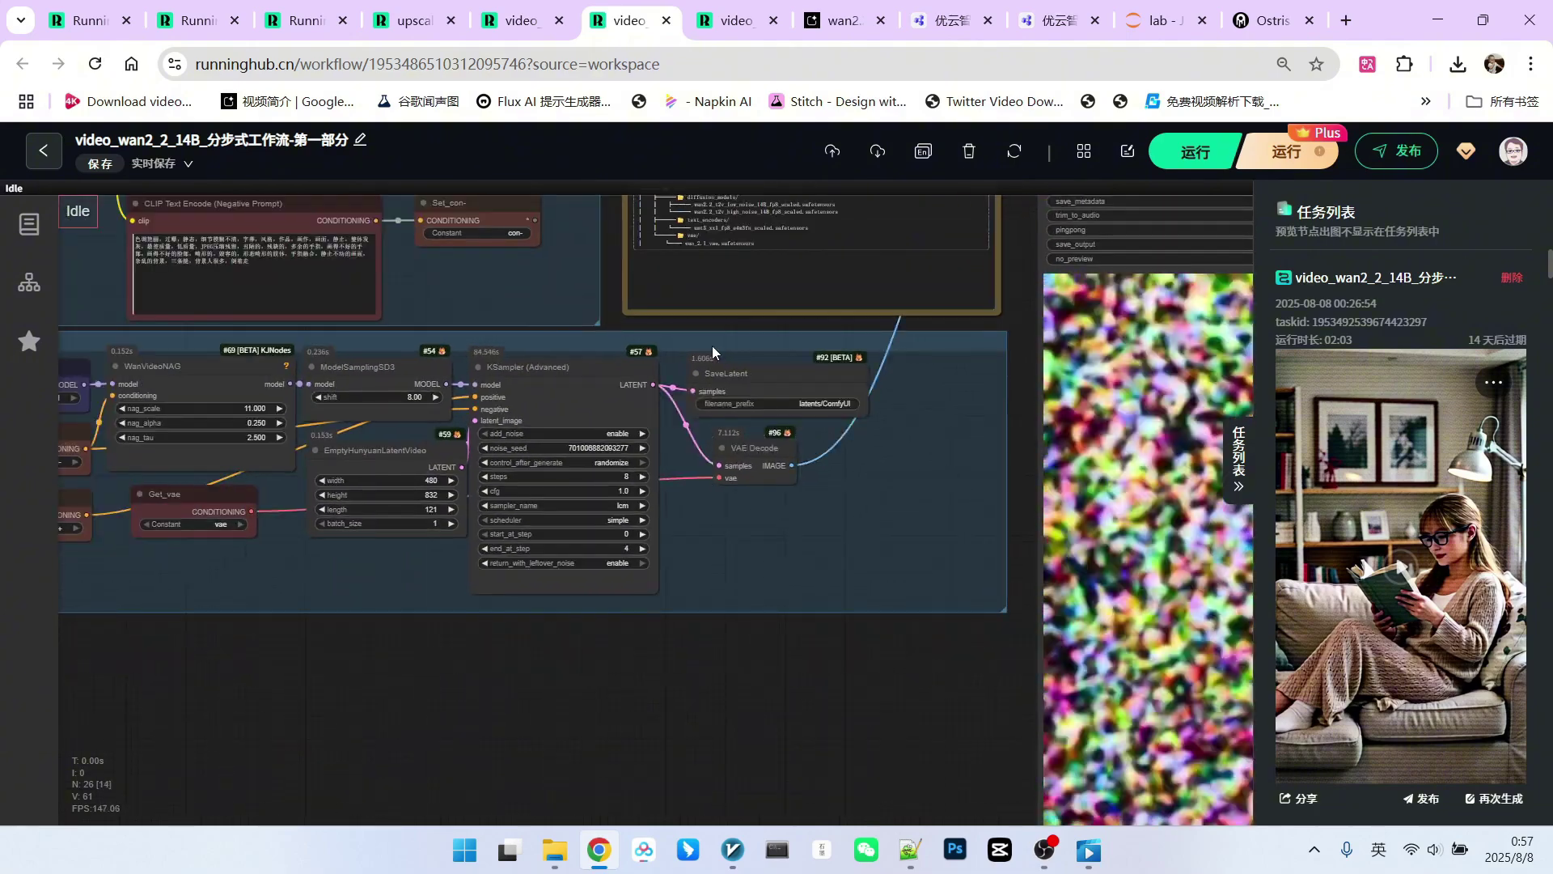
pyautogui.scroll(4, 712, 346)
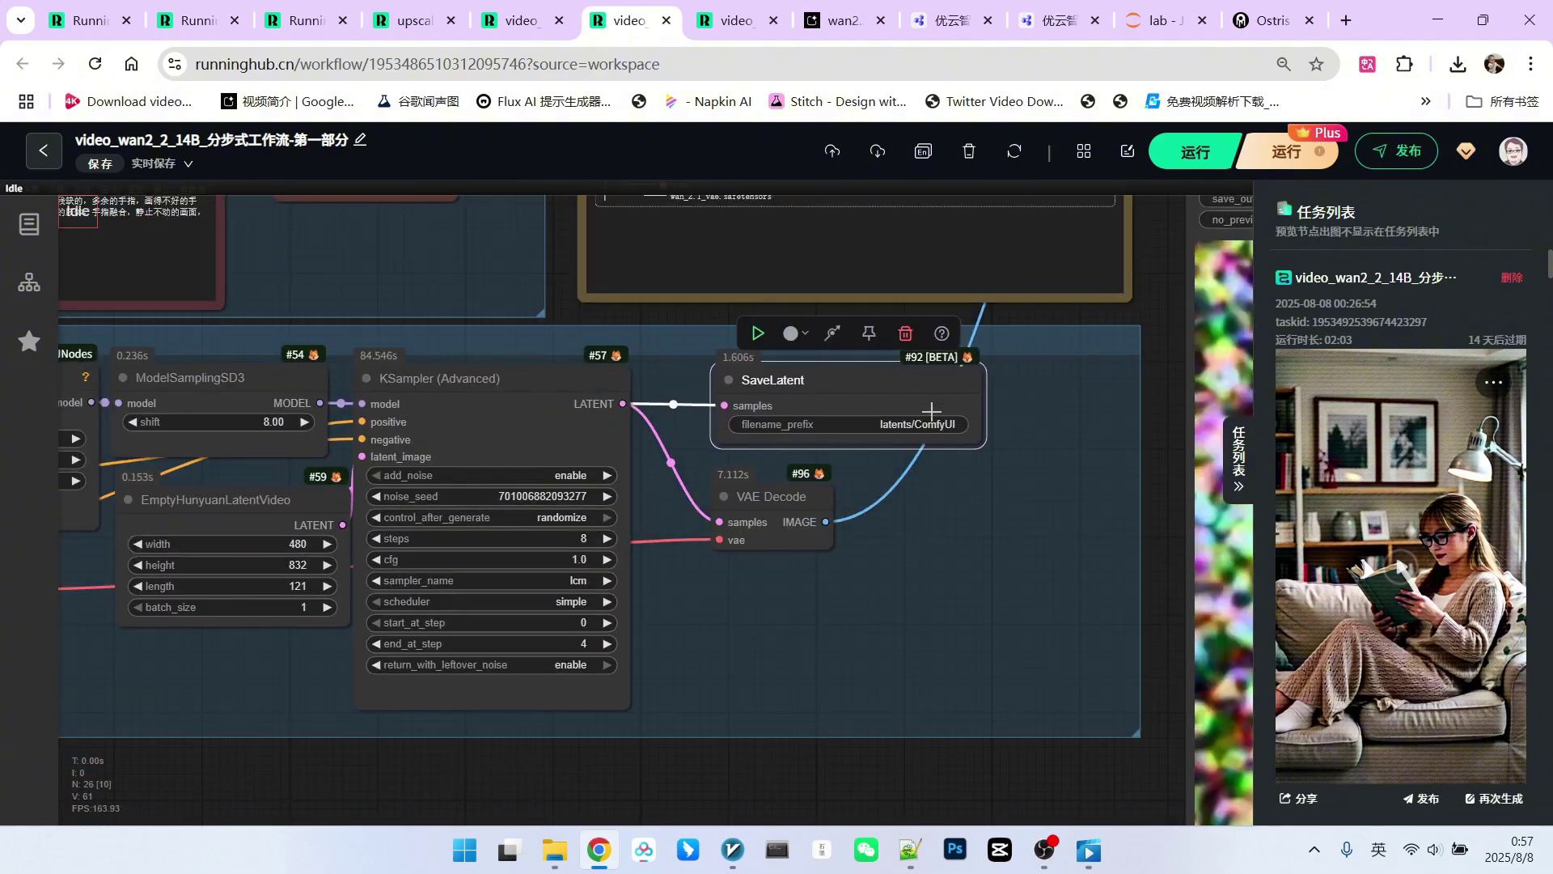
pyautogui.scroll(-3, 977, 437)
pyautogui.scroll(-5, 994, 487)
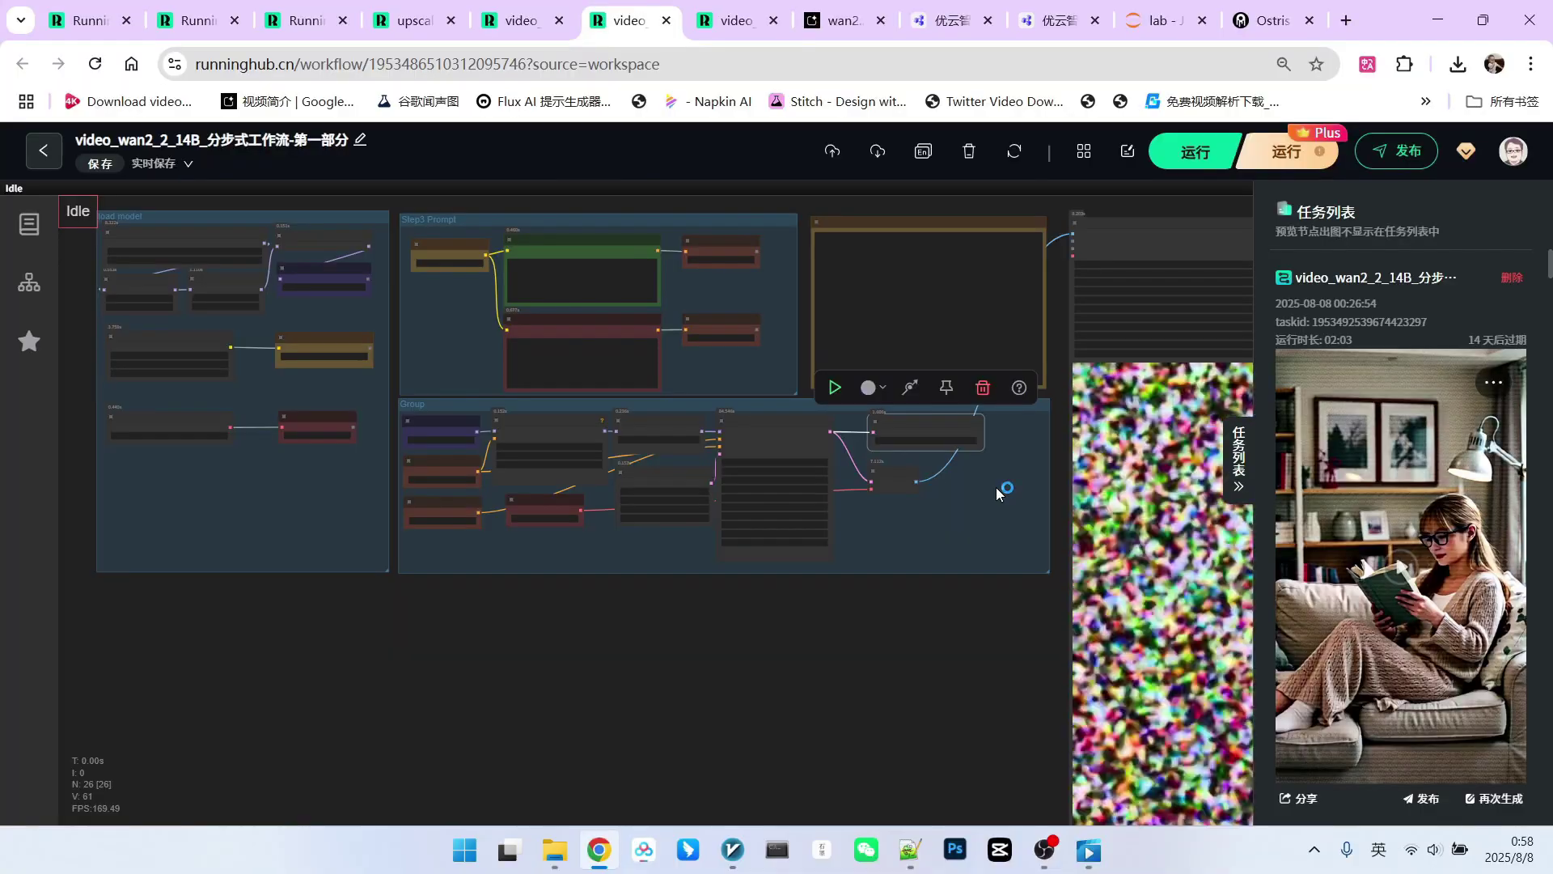
pyautogui.scroll(-1, 996, 487)
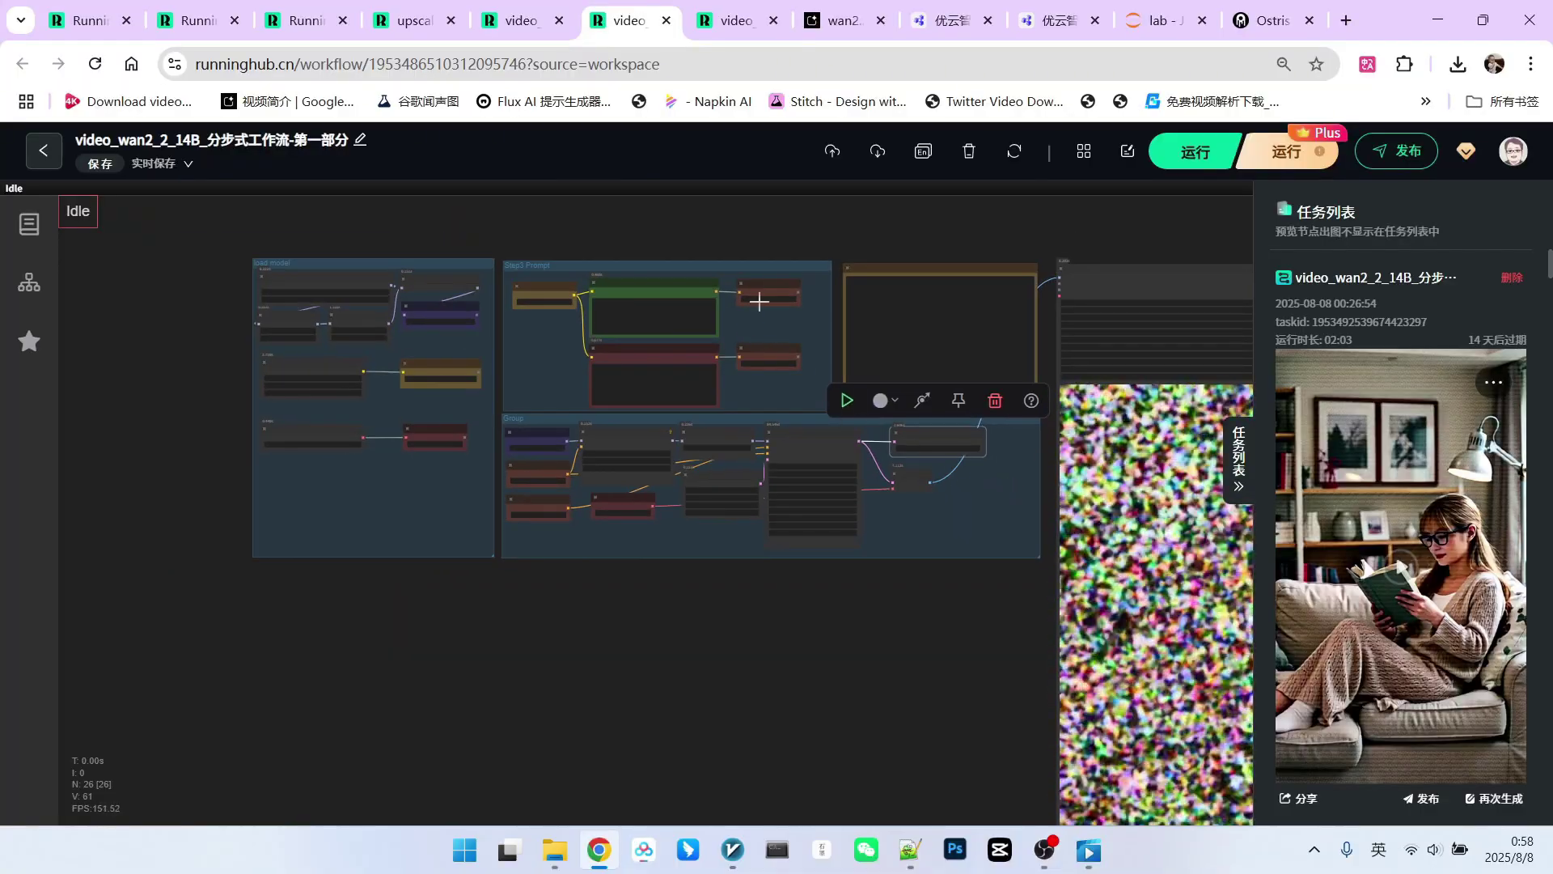
pyautogui.scroll(3, 770, 336)
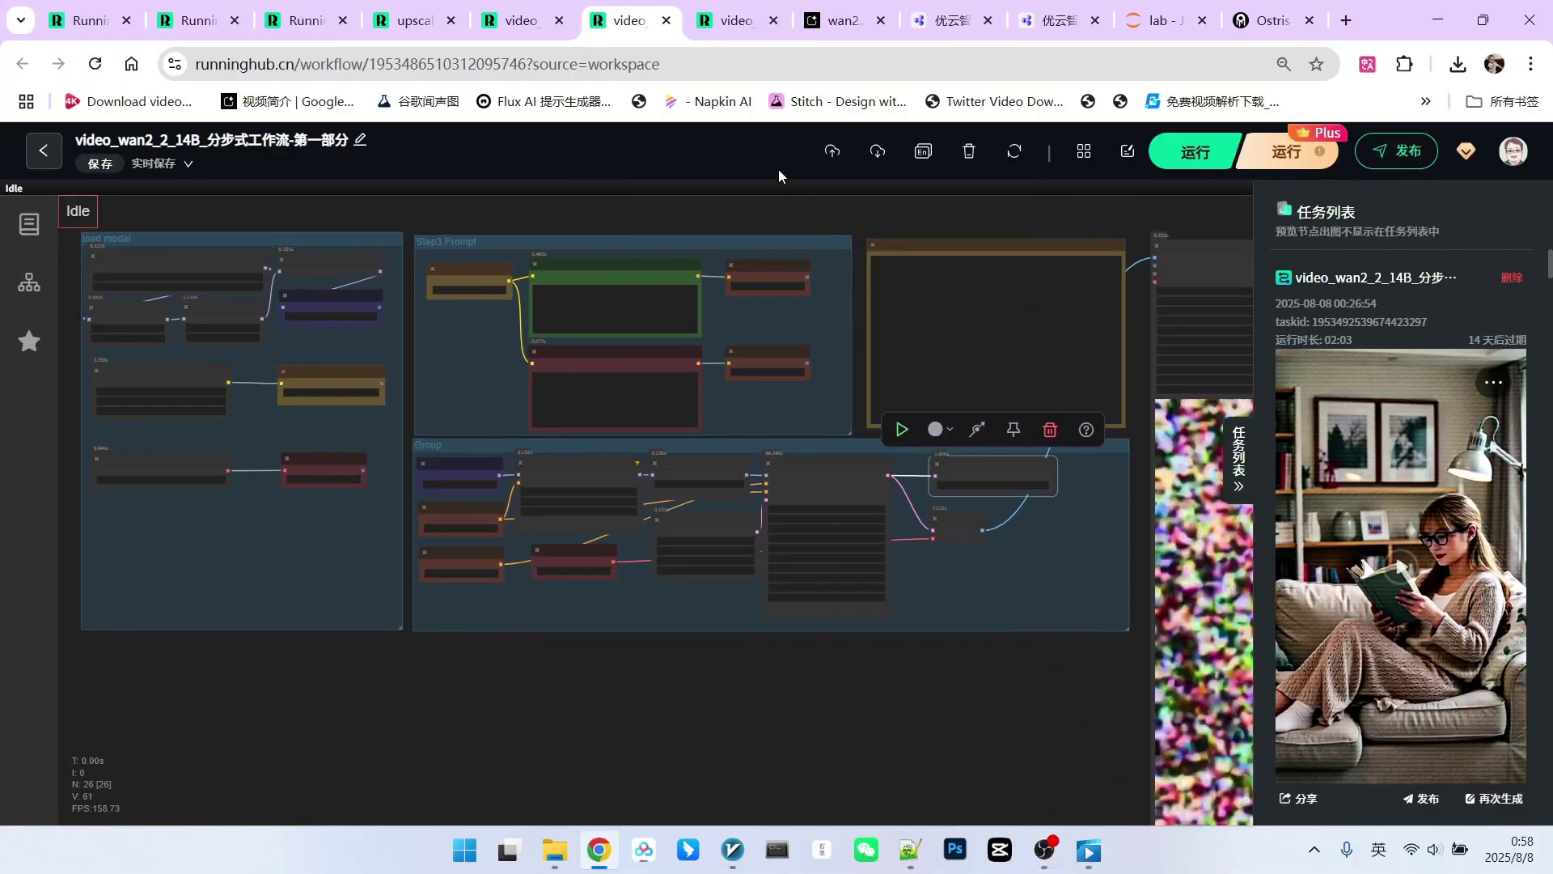
# Switch to the second-part split workflow (第二部分) and add a LoadLatent node below the Set_vae node
pyautogui.click(724, 20)
pyautogui.moveTo(560, 262); pyautogui.dragTo(868, 217)
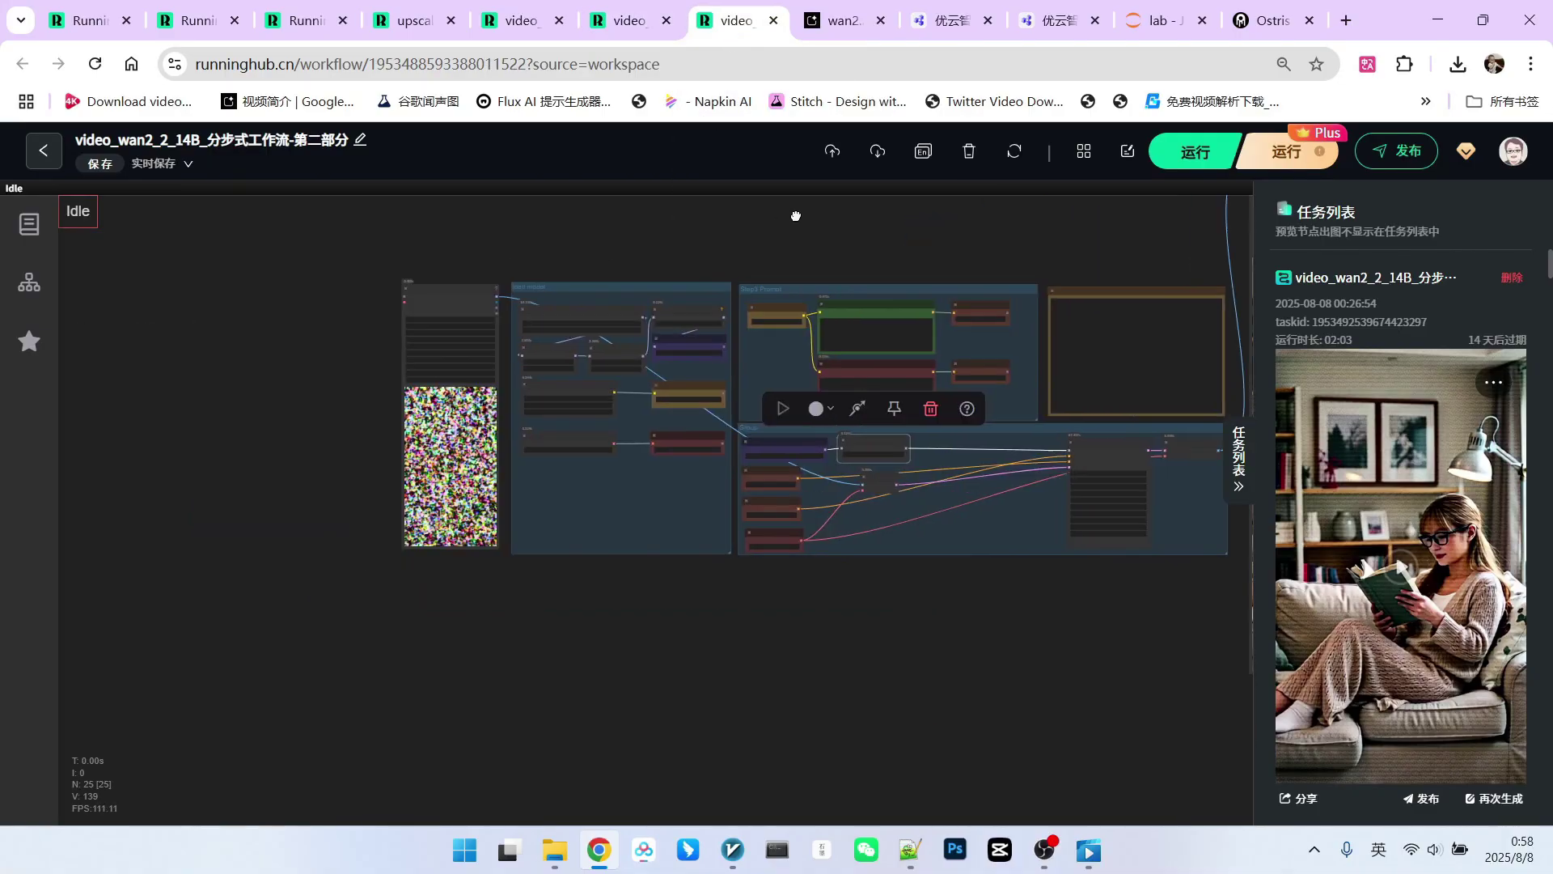
pyautogui.scroll(3, 831, 470)
pyautogui.scroll(5, 831, 470)
pyautogui.moveTo(437, 513); pyautogui.dragTo(649, 457)
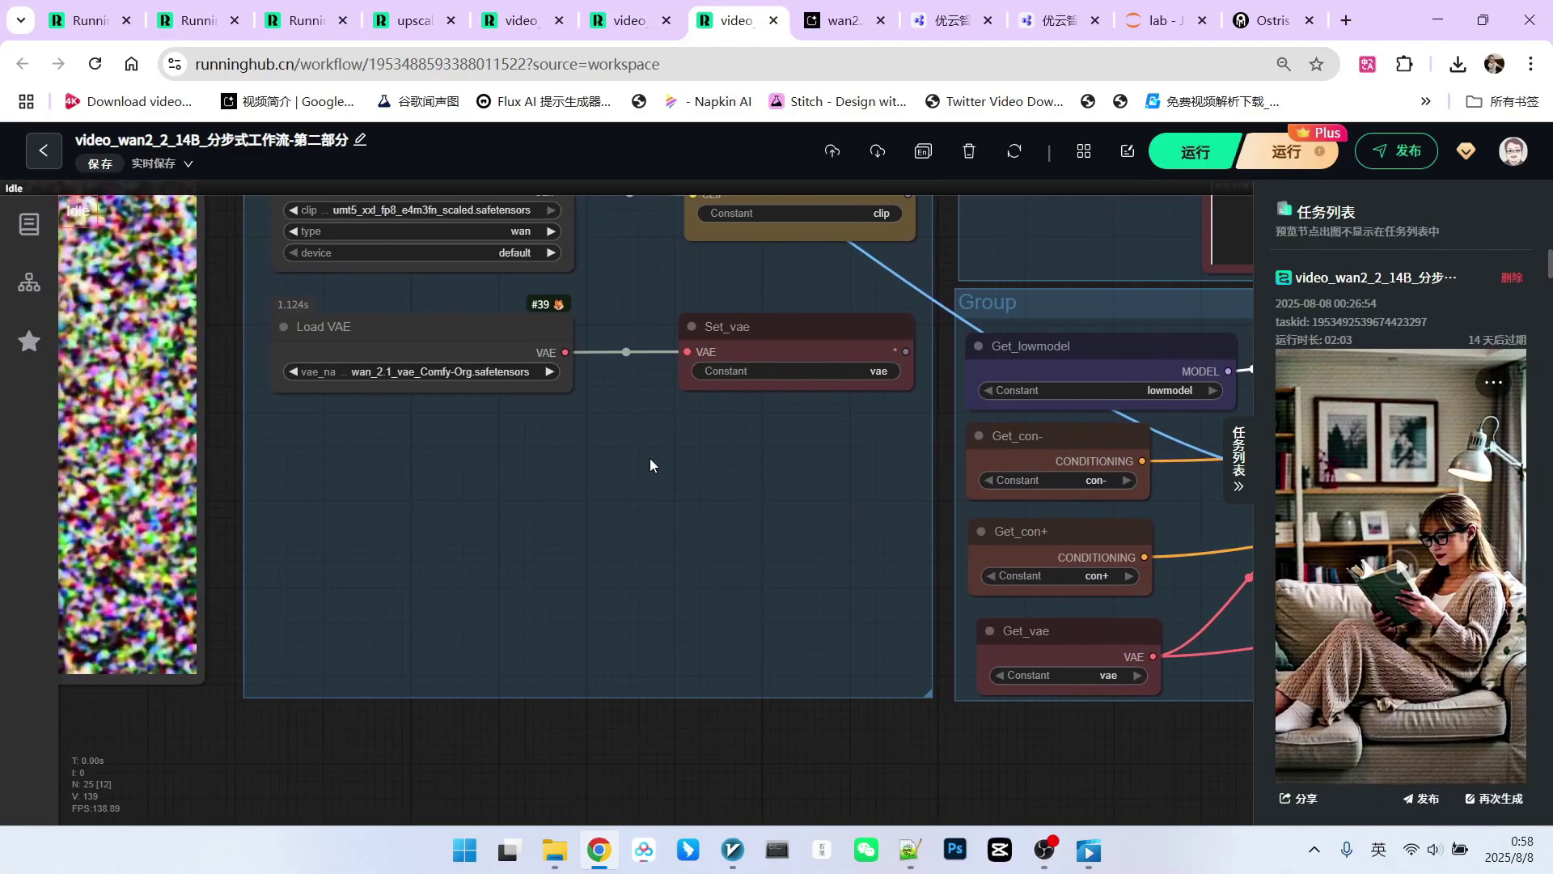
pyautogui.doubleClick(652, 454)
pyautogui.write('load')
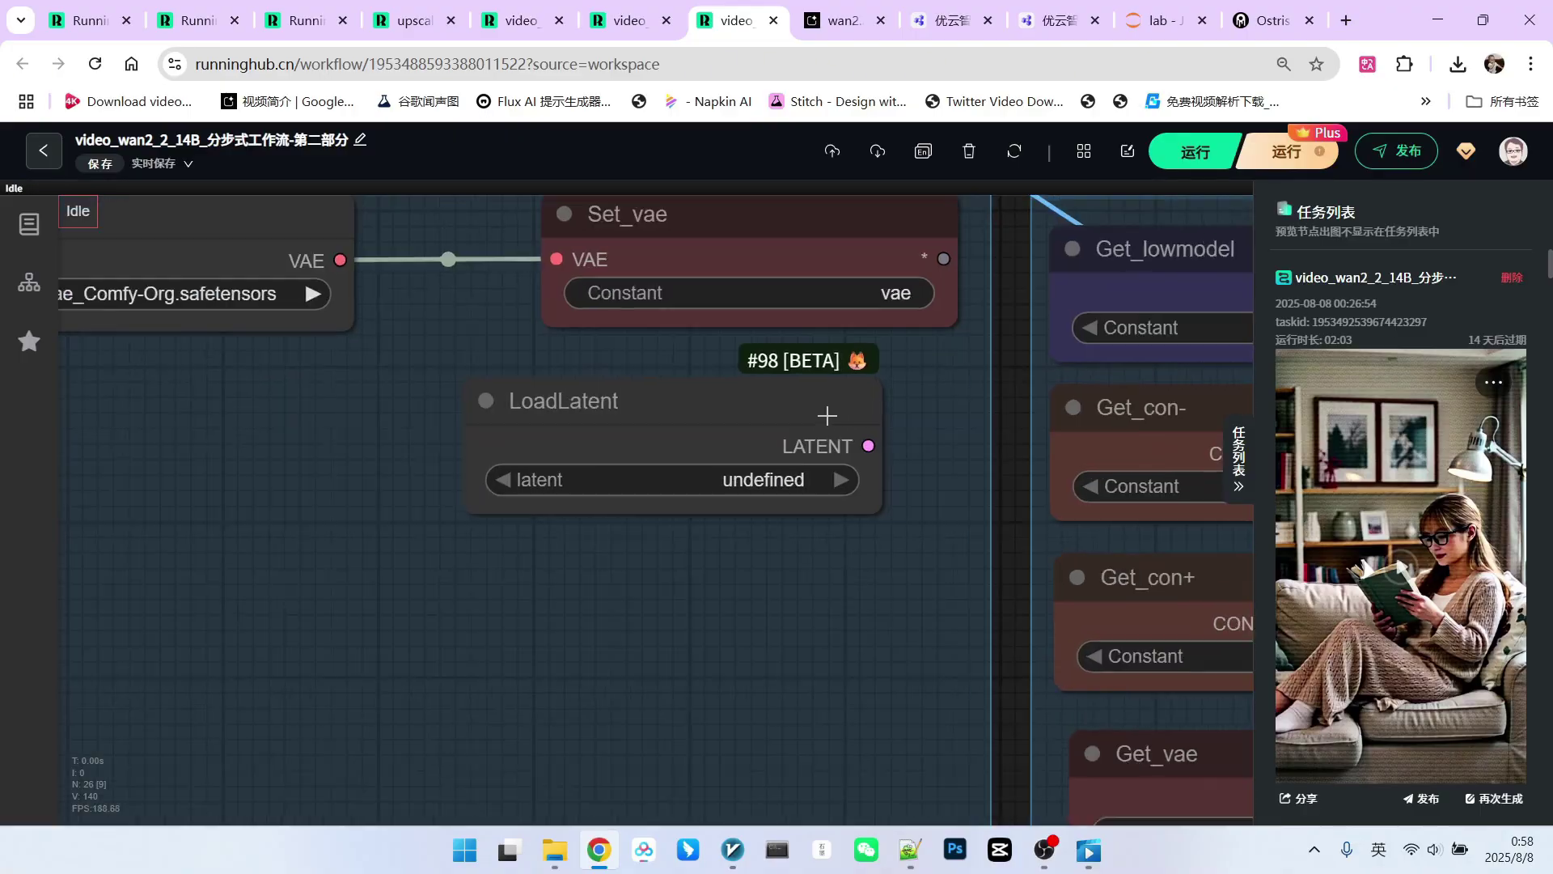
pyautogui.scroll(3, 819, 409)
pyautogui.moveTo(640, 415); pyautogui.dragTo(696, 420)
# Inspect the LoadLatent node's latent field and its place beside the Load VAE, Set_vae and video-loading nodes
pyautogui.scroll(-5, 696, 420)
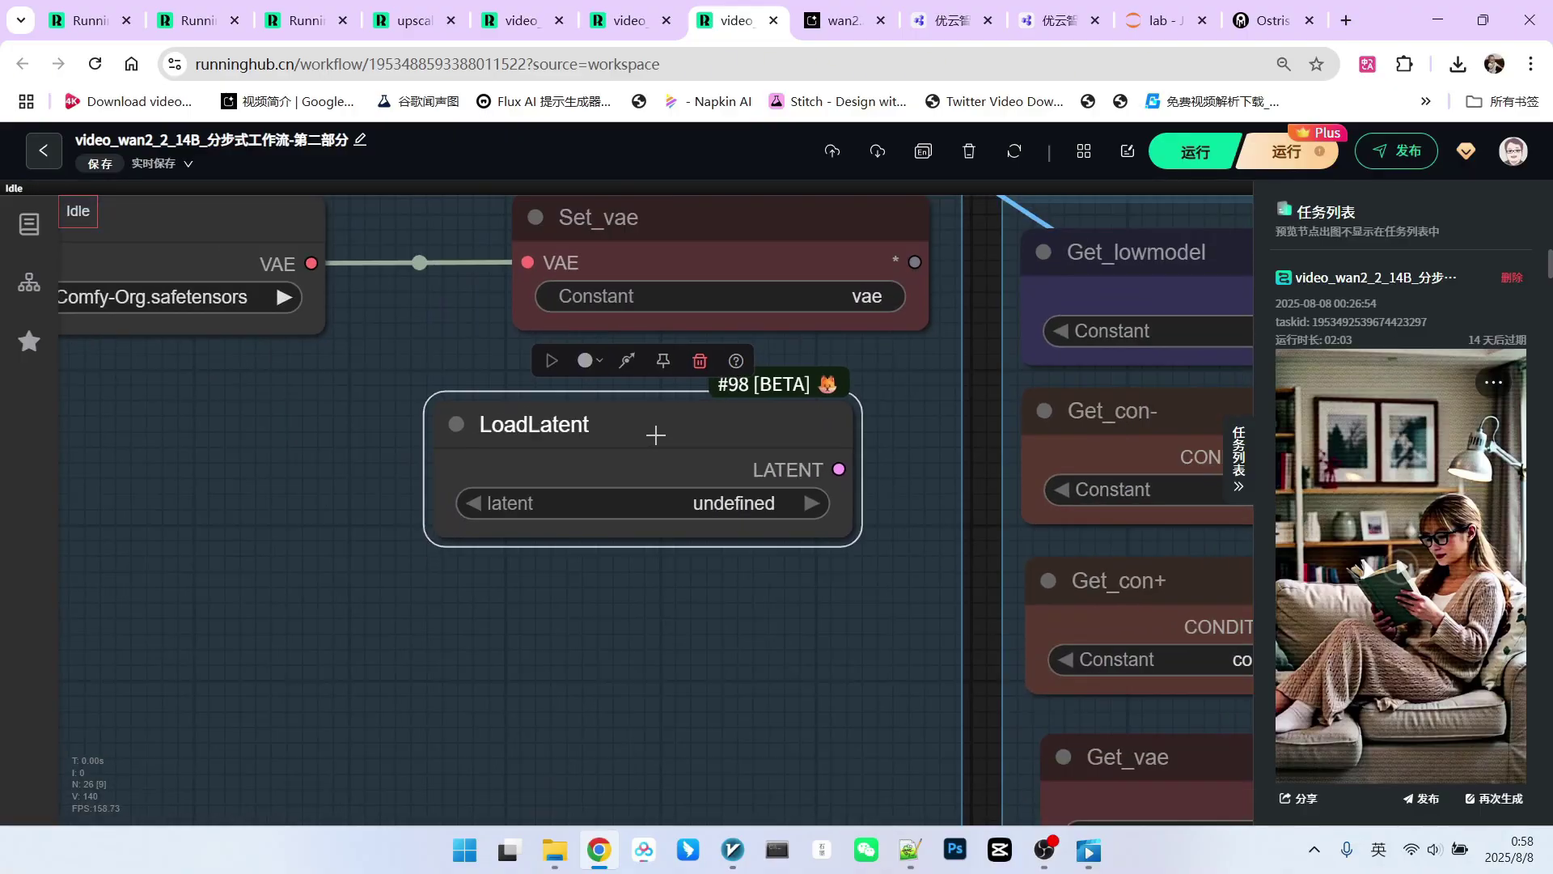
pyautogui.scroll(4, 734, 477)
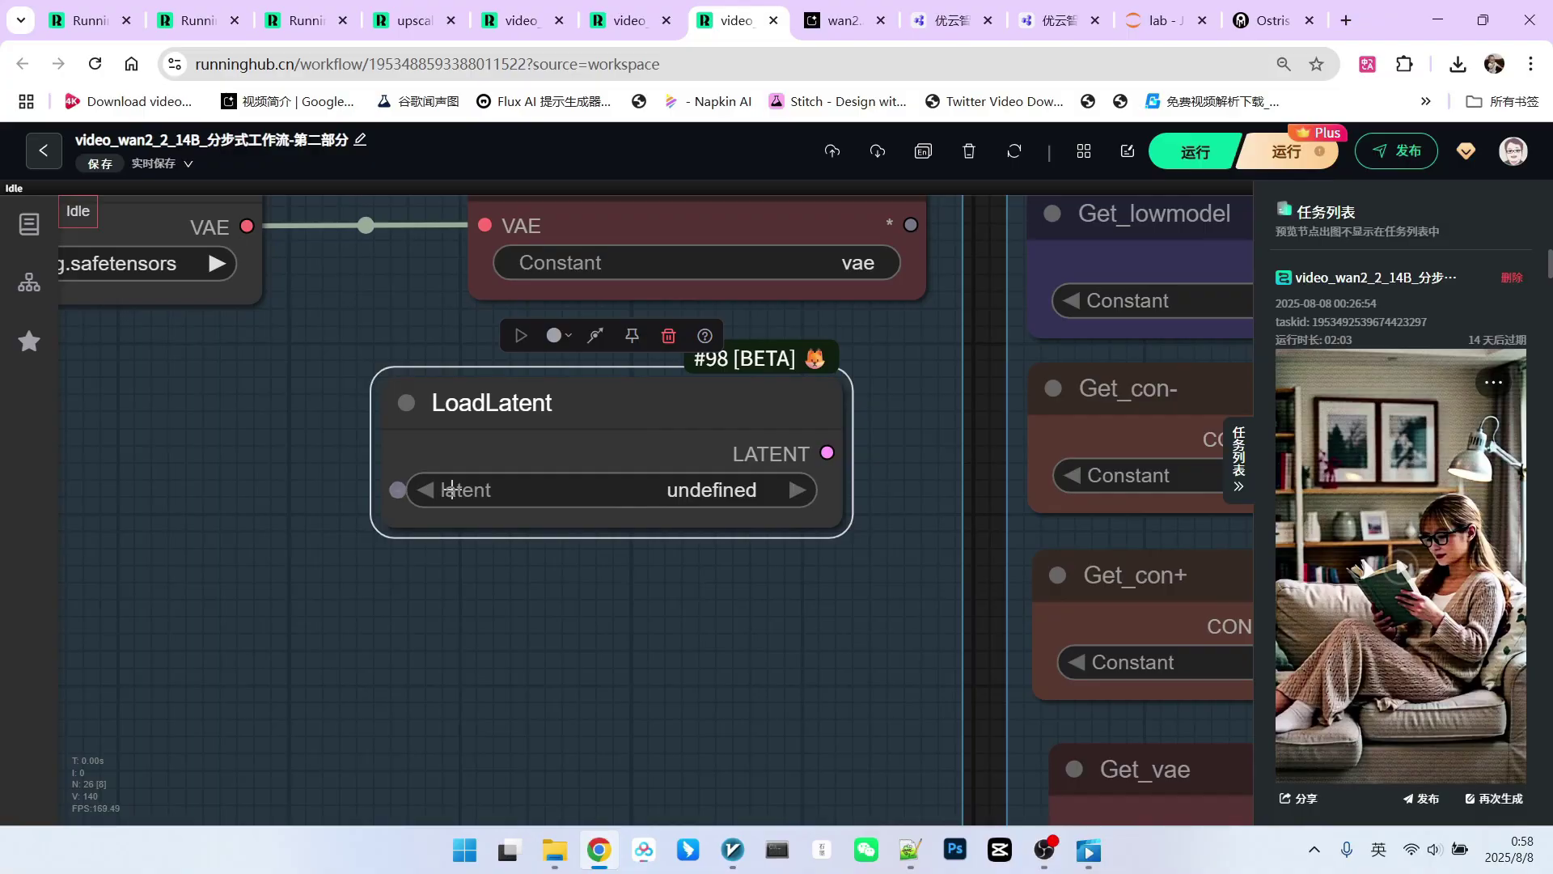
pyautogui.scroll(-5, 757, 433)
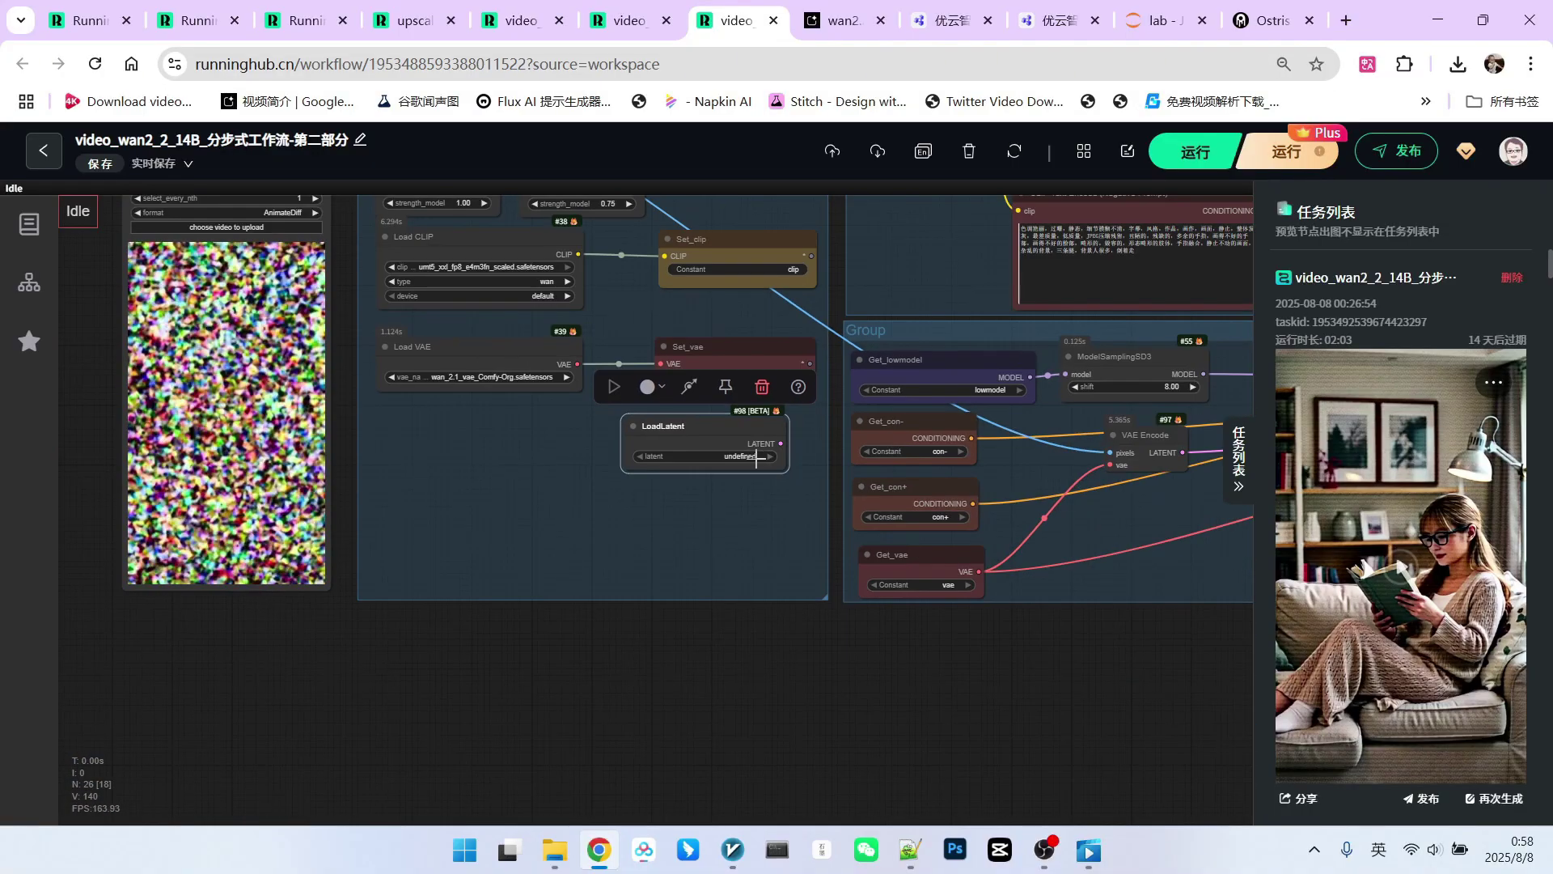
pyautogui.moveTo(522, 583); pyautogui.dragTo(602, 725)
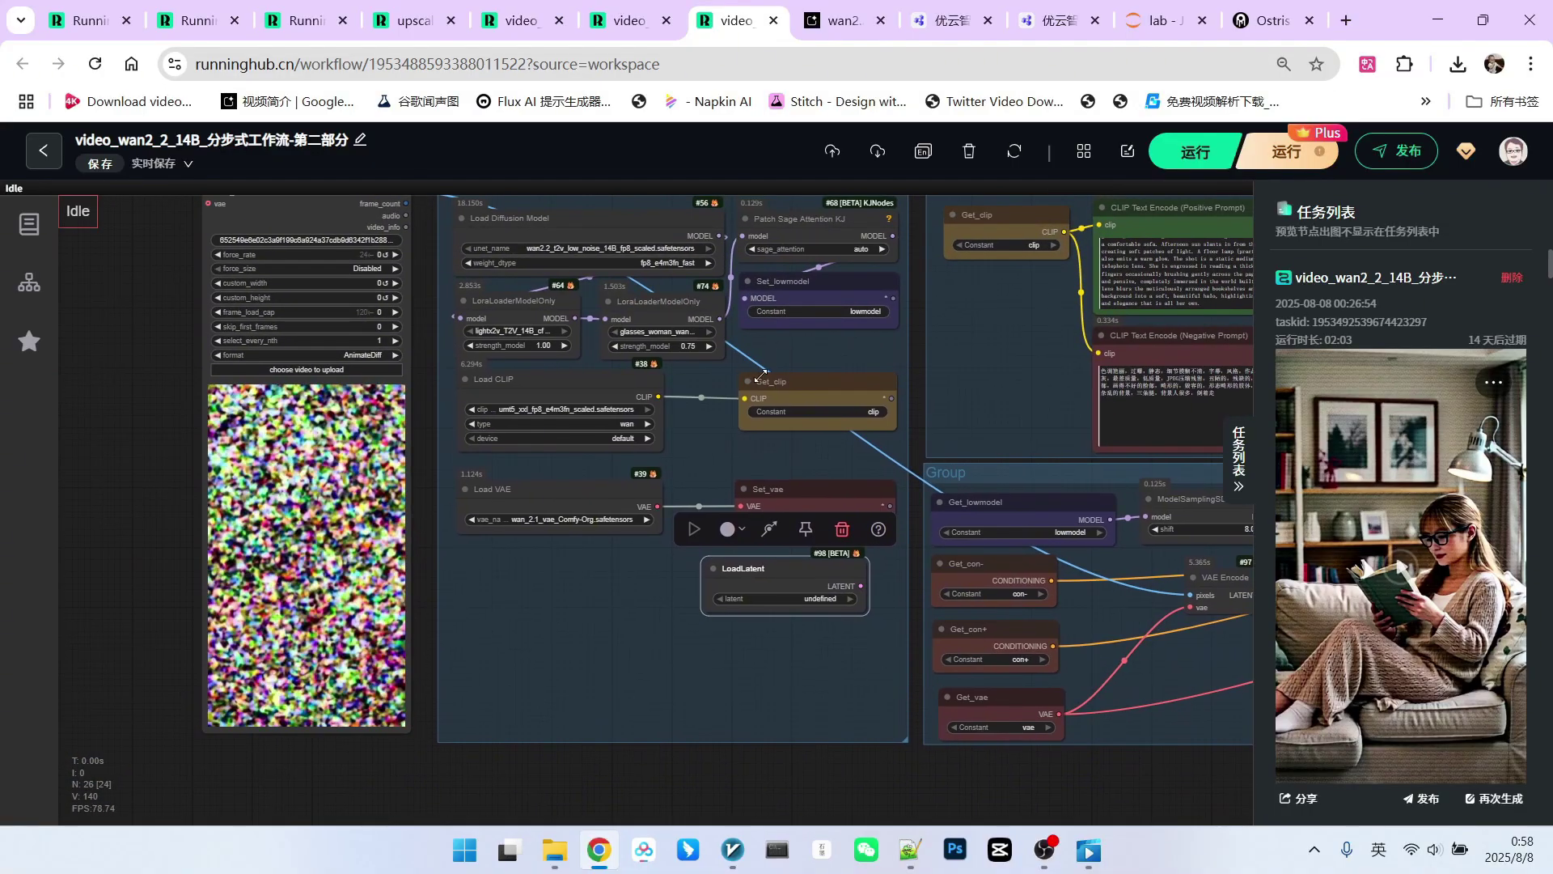
pyautogui.scroll(5, 719, 593)
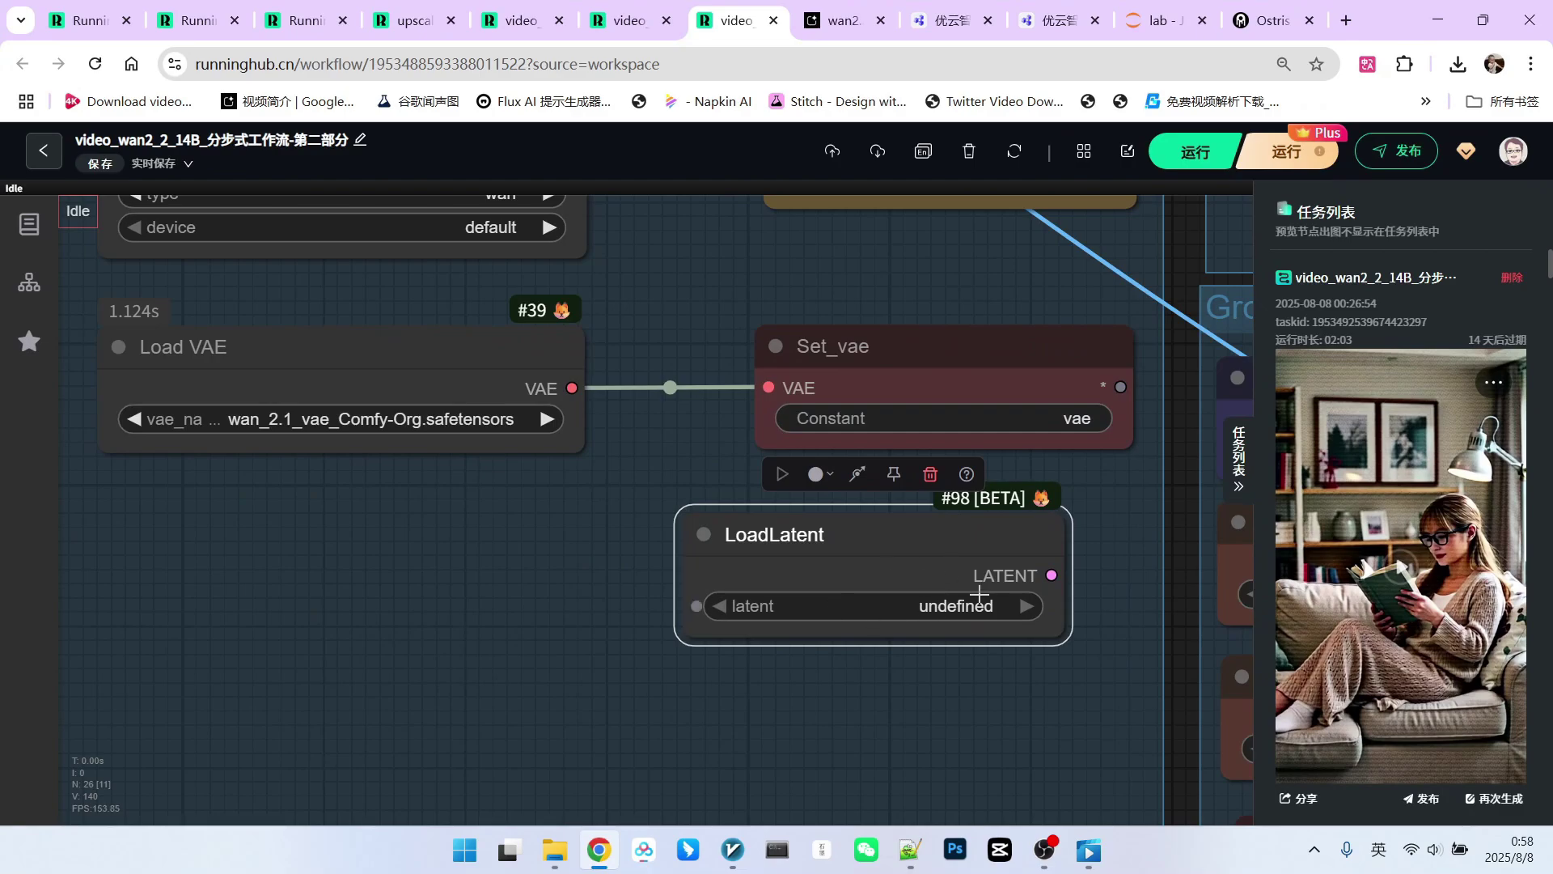
pyautogui.scroll(-4, 979, 595)
pyautogui.moveTo(265, 485); pyautogui.dragTo(502, 566)
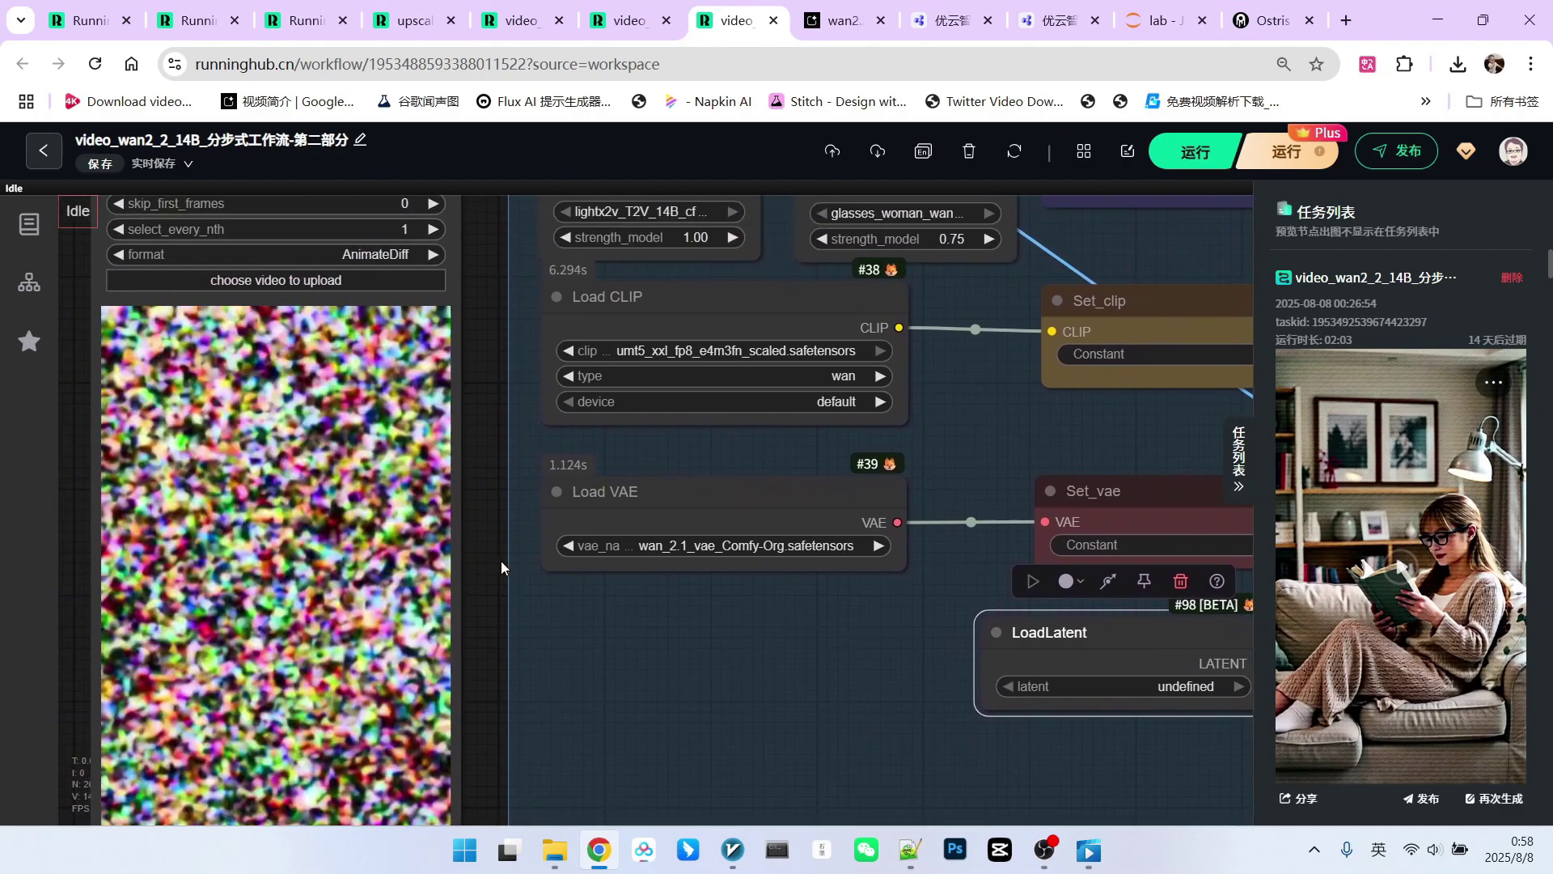
pyautogui.scroll(-5, 502, 567)
# Check the first-part video preview, and trace the second part's Load Video (Upload) output through VAE Encode into KSampler (Advanced)
pyautogui.hotkey('ctrl', 'pageup')
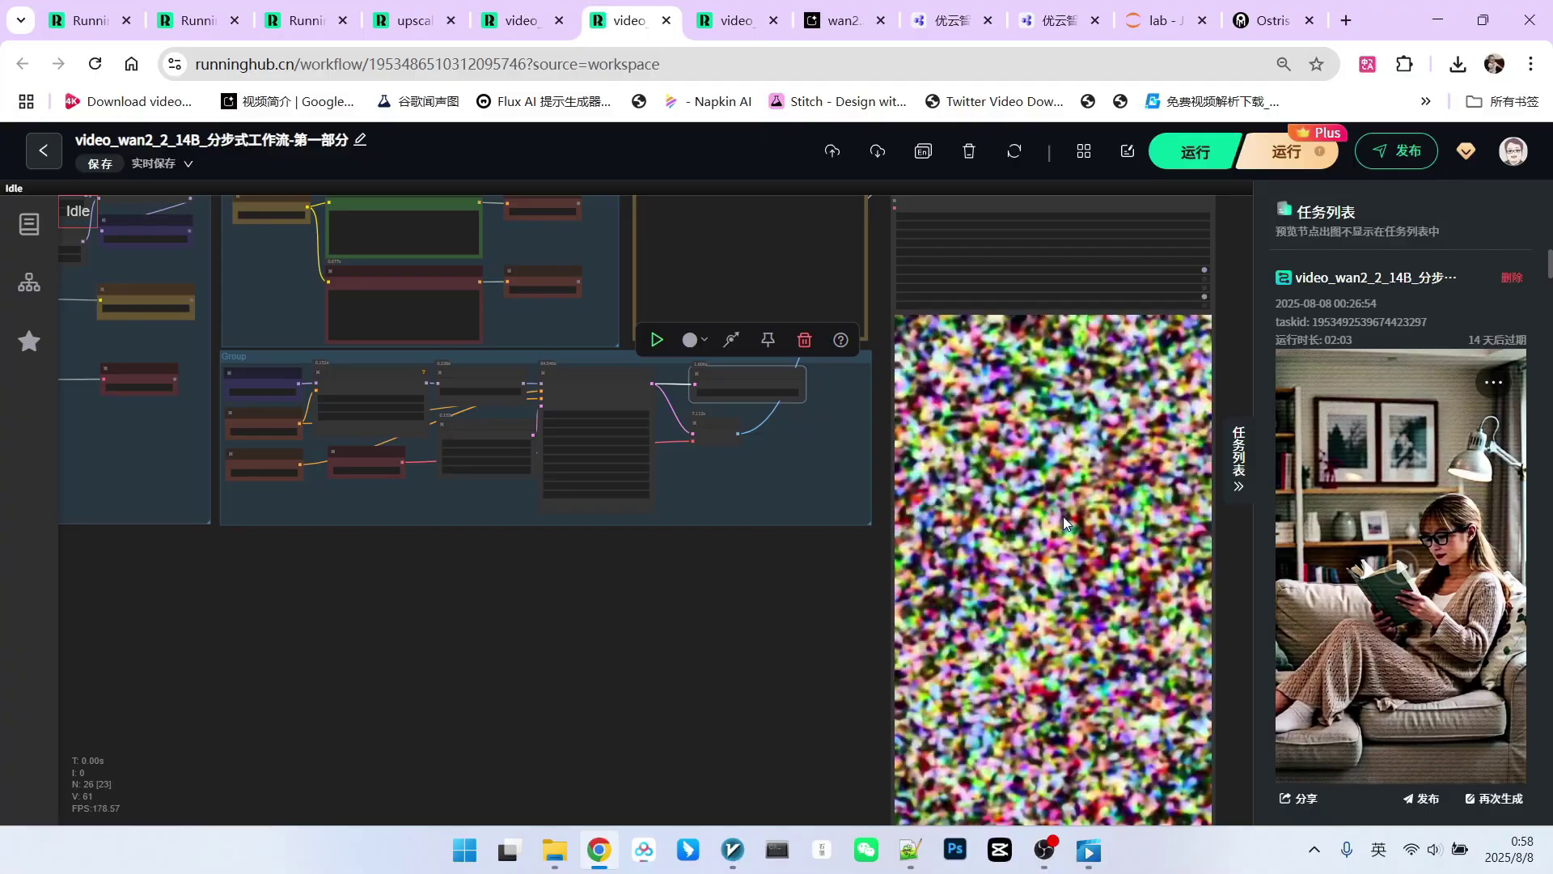
pyautogui.click(720, 20)
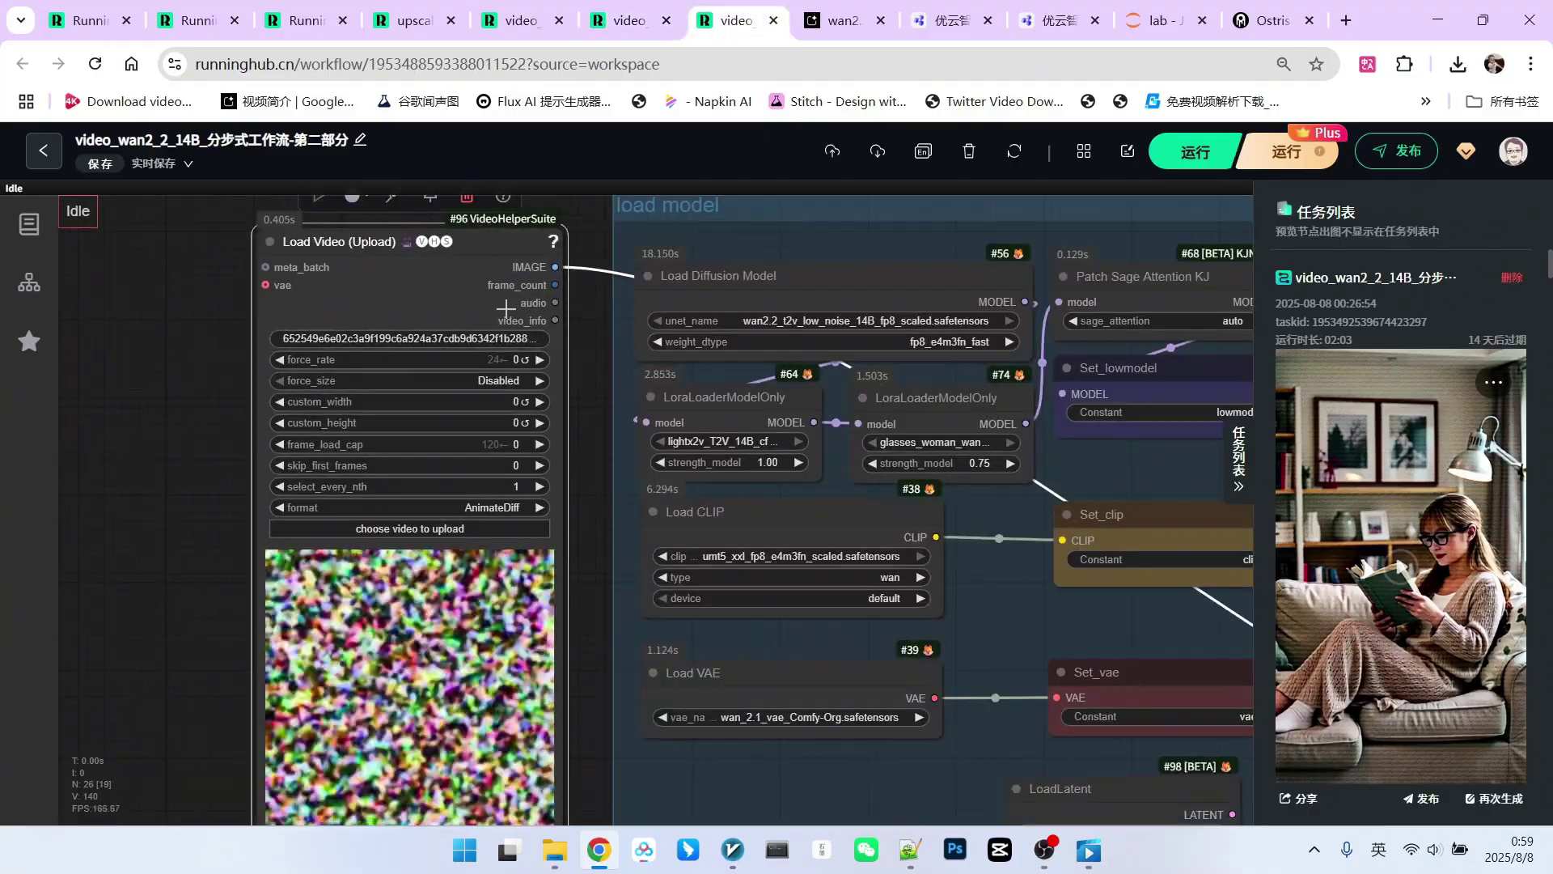
pyautogui.scroll(-5, 669, 591)
pyautogui.moveTo(735, 683); pyautogui.dragTo(288, 540)
pyautogui.scroll(4, 1011, 590)
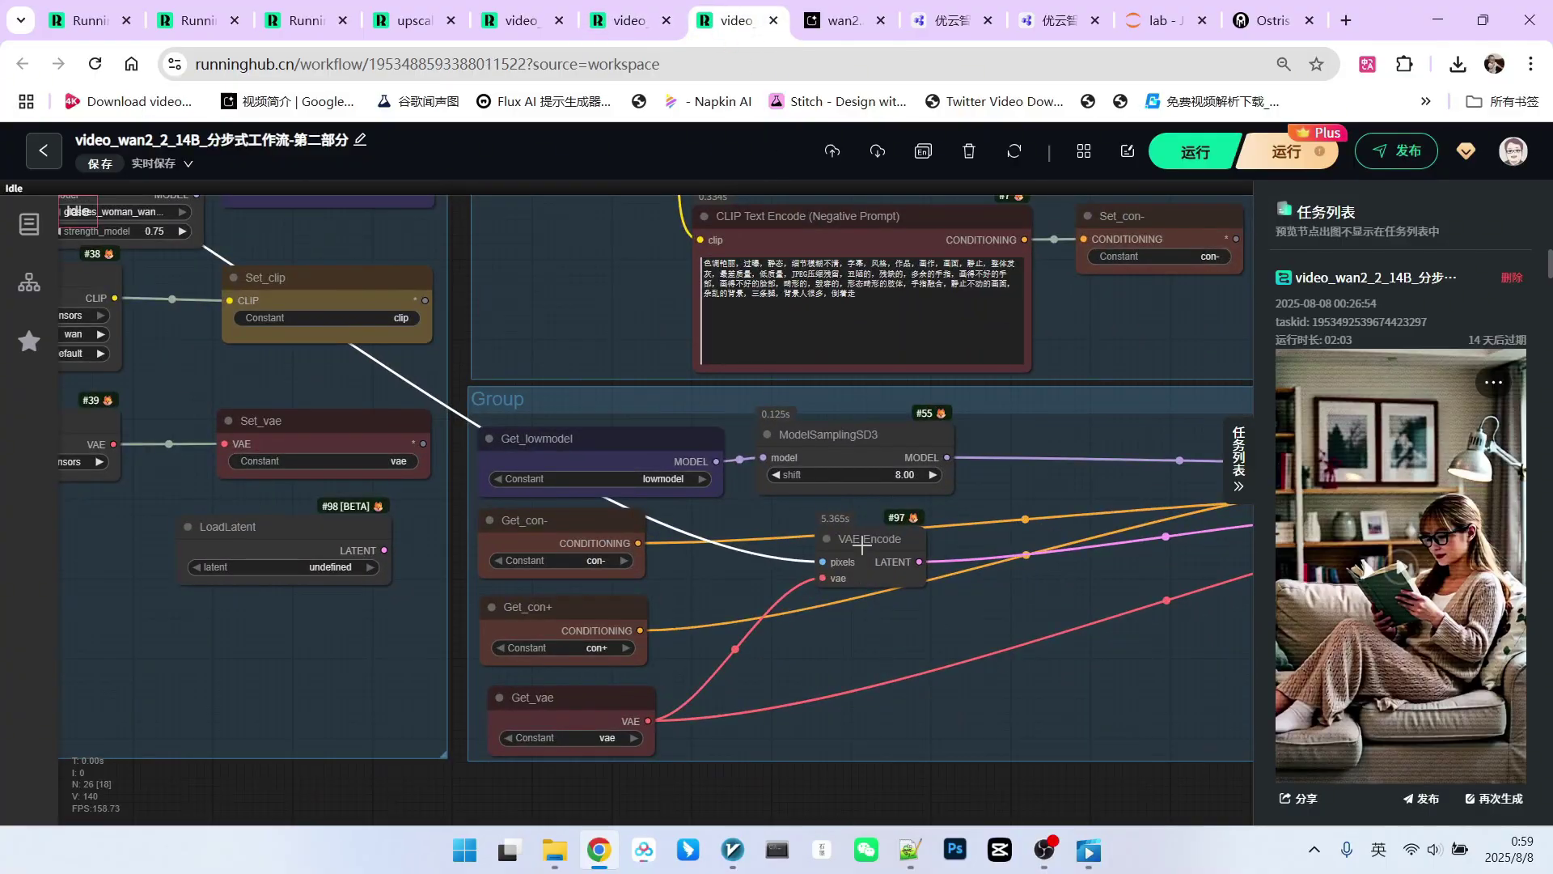
pyautogui.moveTo(862, 546); pyautogui.dragTo(841, 542)
pyautogui.scroll(-3, 837, 604)
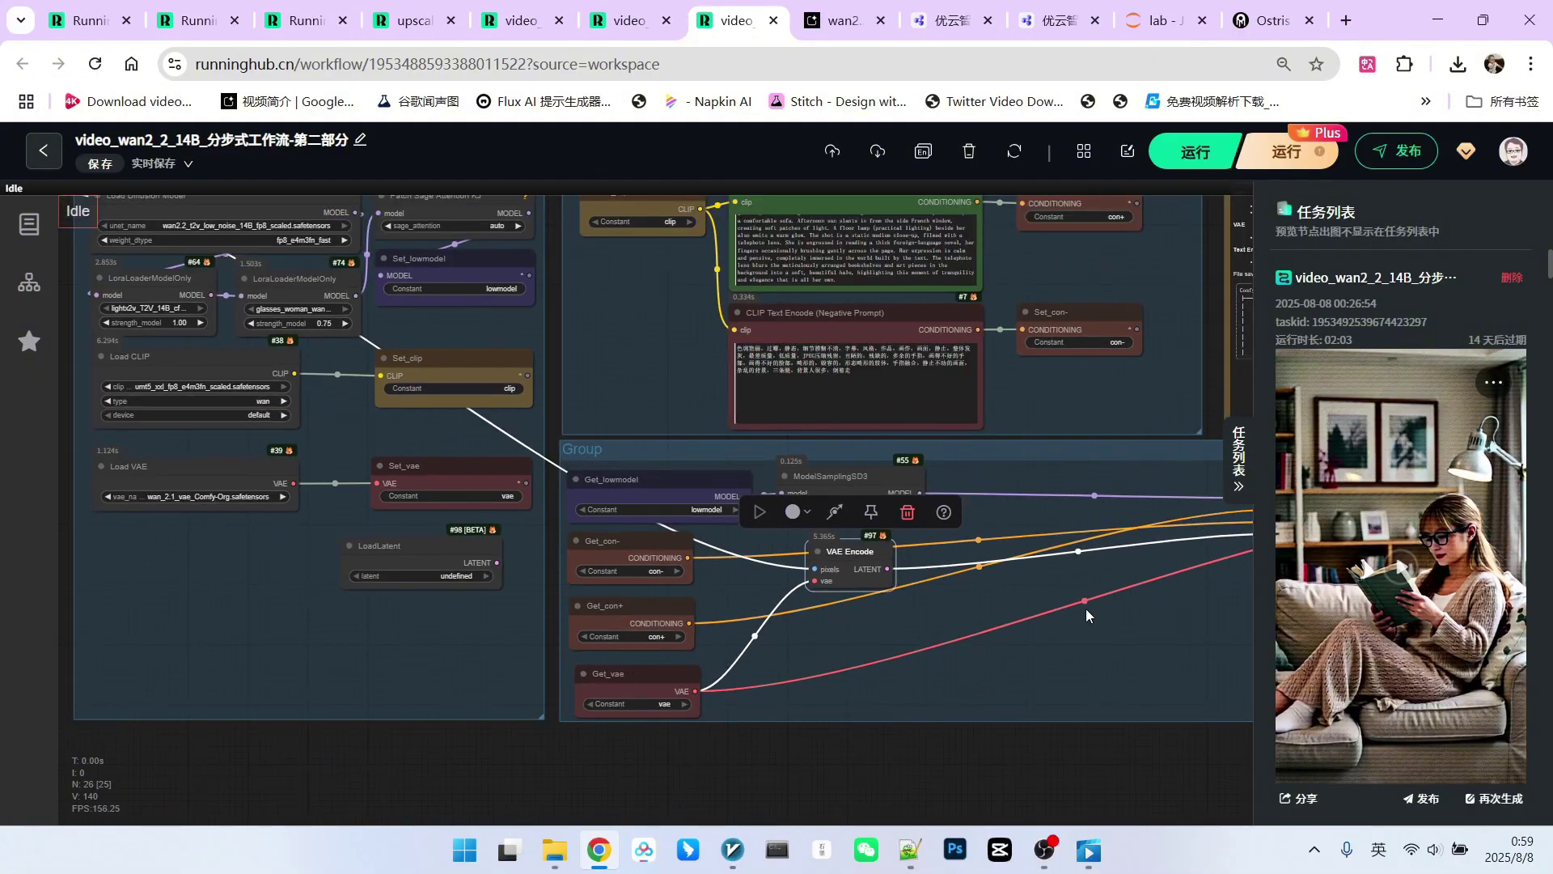
pyautogui.moveTo(1086, 615); pyautogui.dragTo(598, 639)
pyautogui.scroll(4, 865, 571)
pyautogui.click(889, 479)
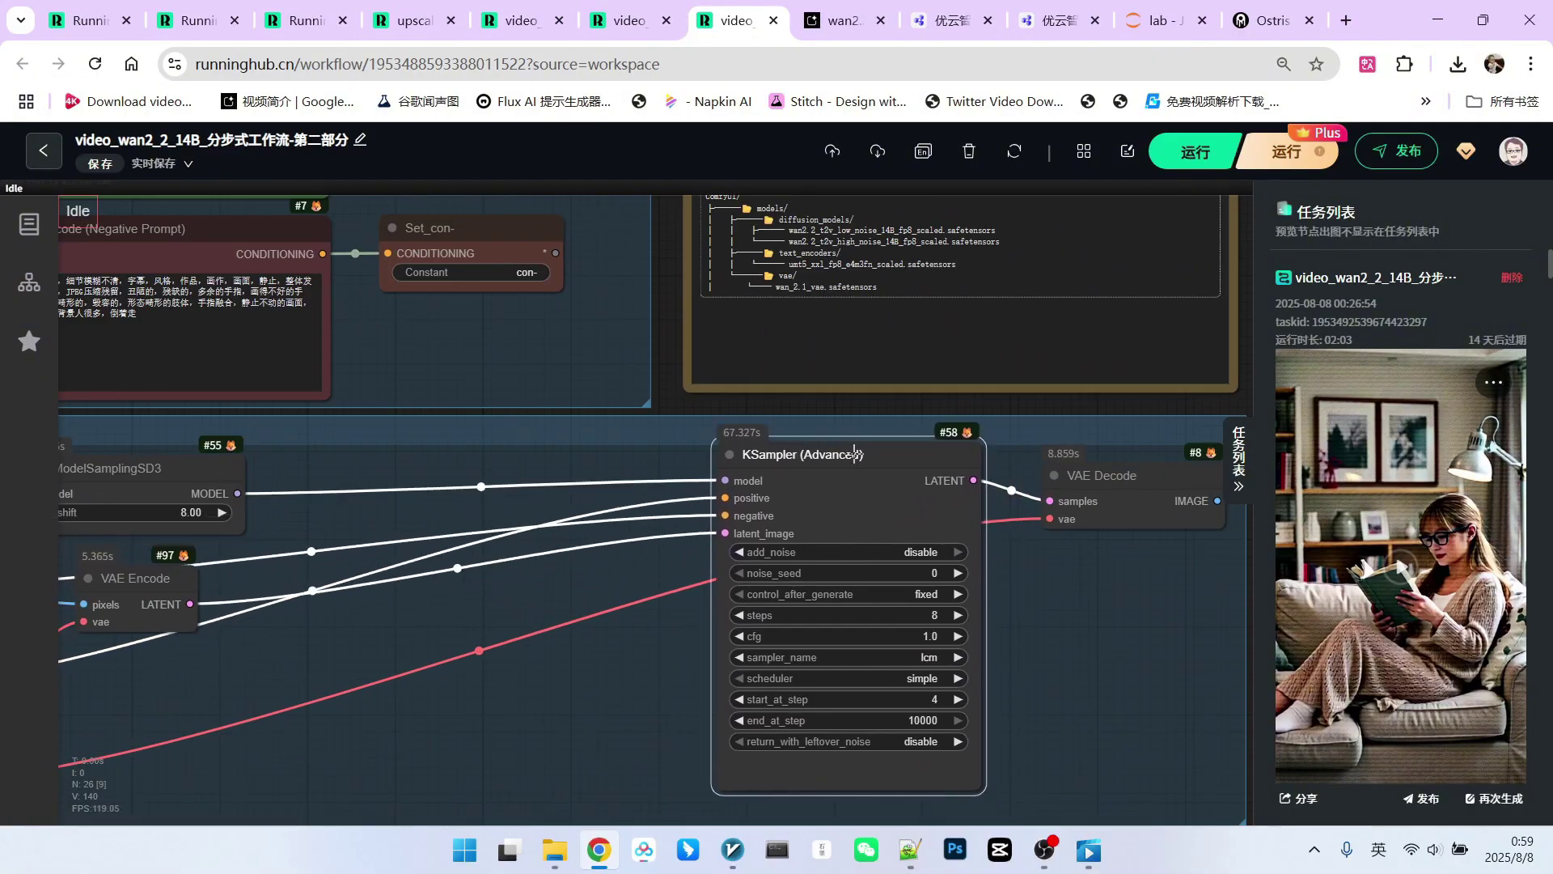
# Review the second part's load model group and the EmptyHunyuanLatentVideo size and length settings in the first-part workflow
pyautogui.scroll(-5, 1035, 601)
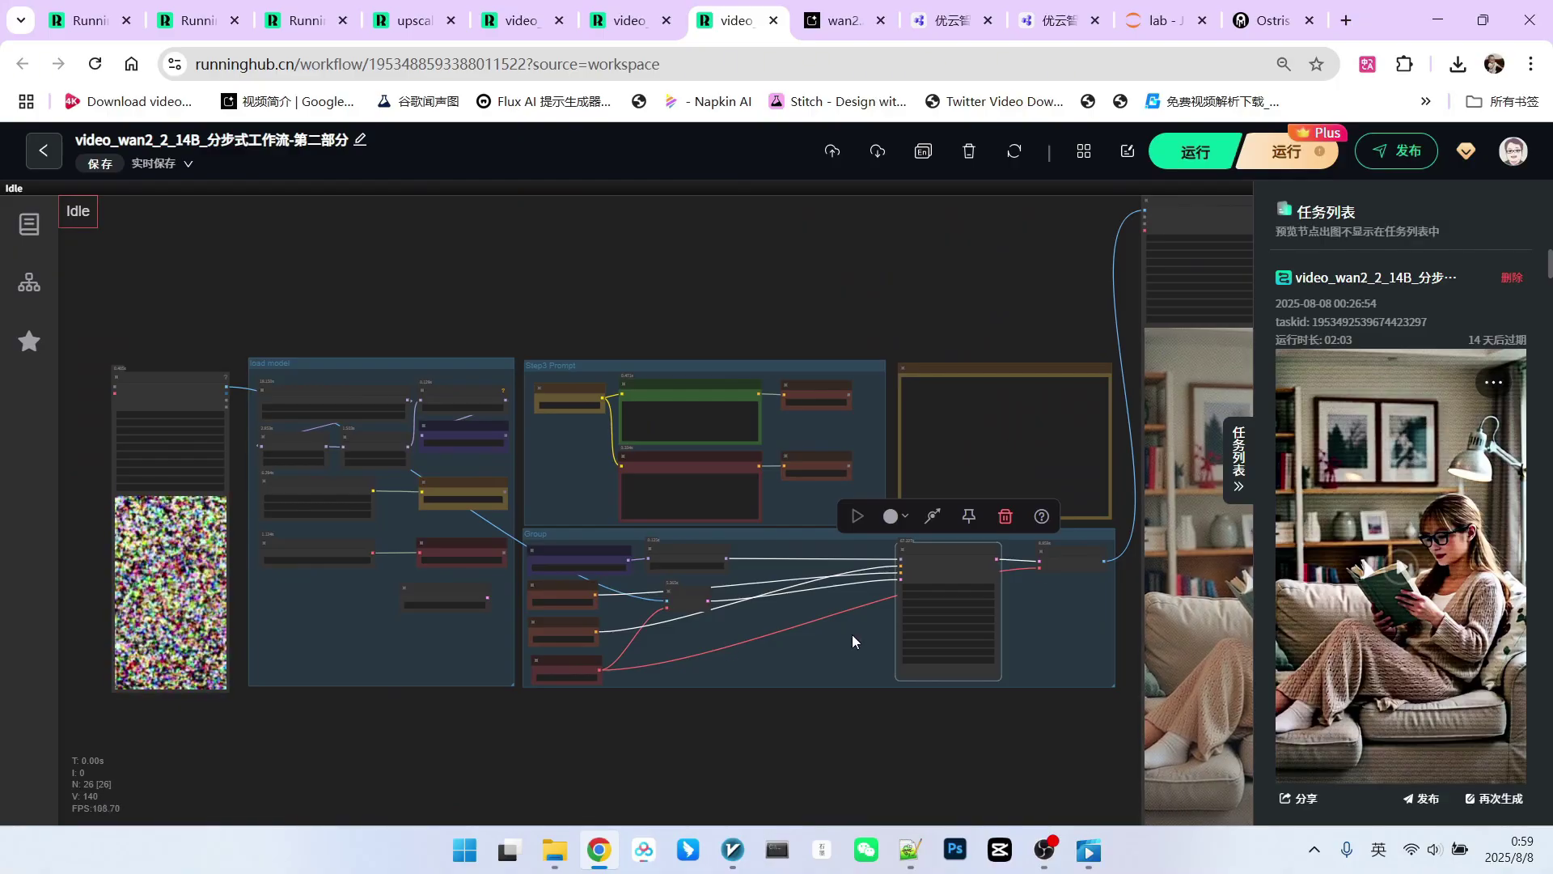
pyautogui.scroll(4, 518, 429)
pyautogui.scroll(5, 324, 422)
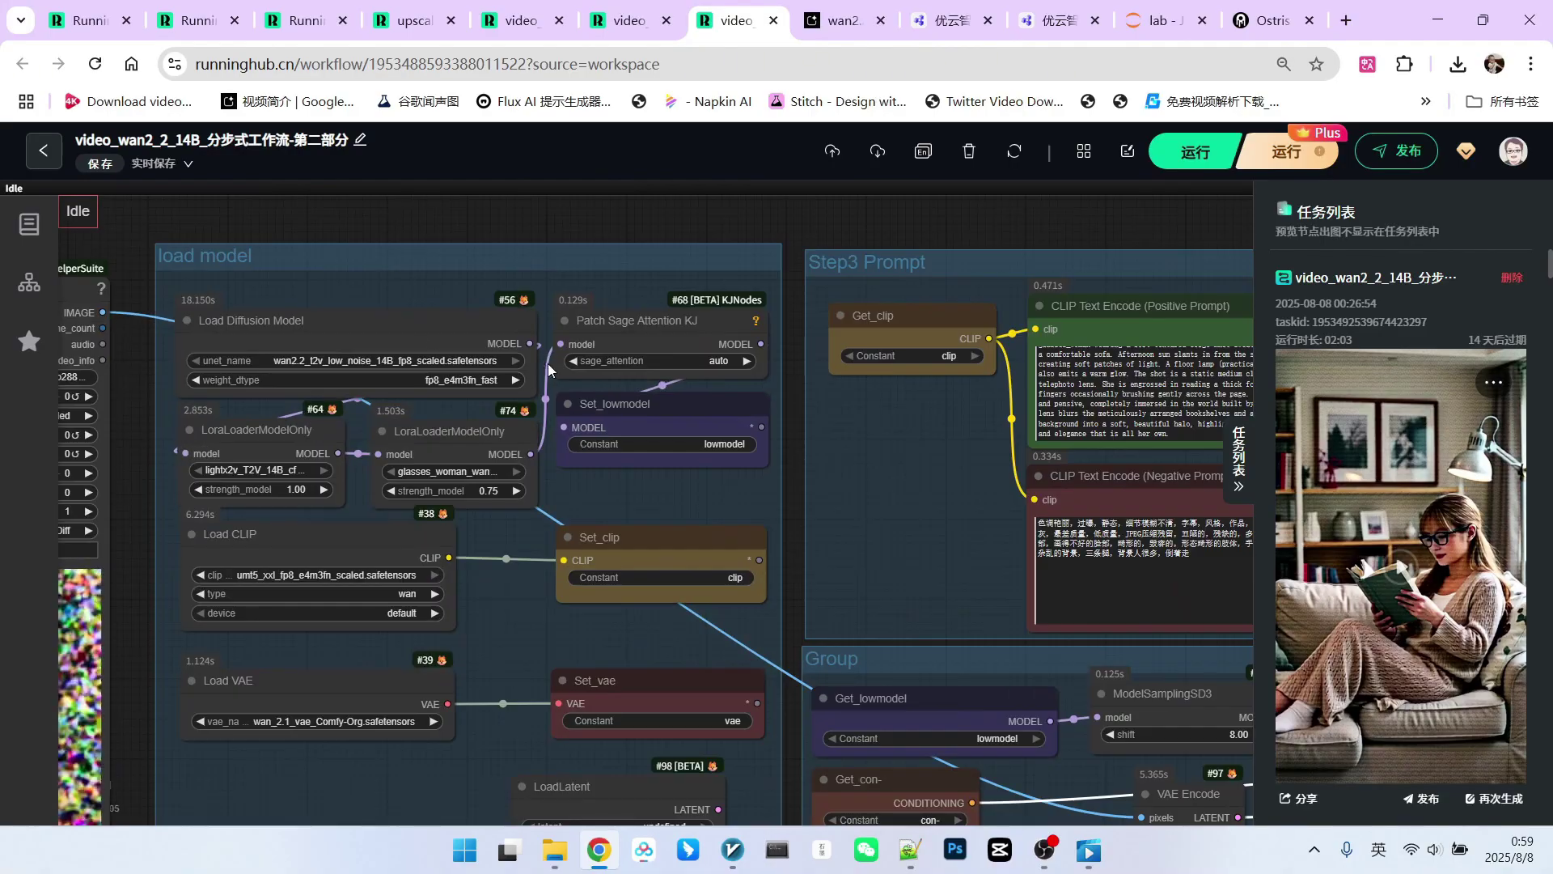
pyautogui.scroll(-2, 540, 457)
pyautogui.click(676, 21)
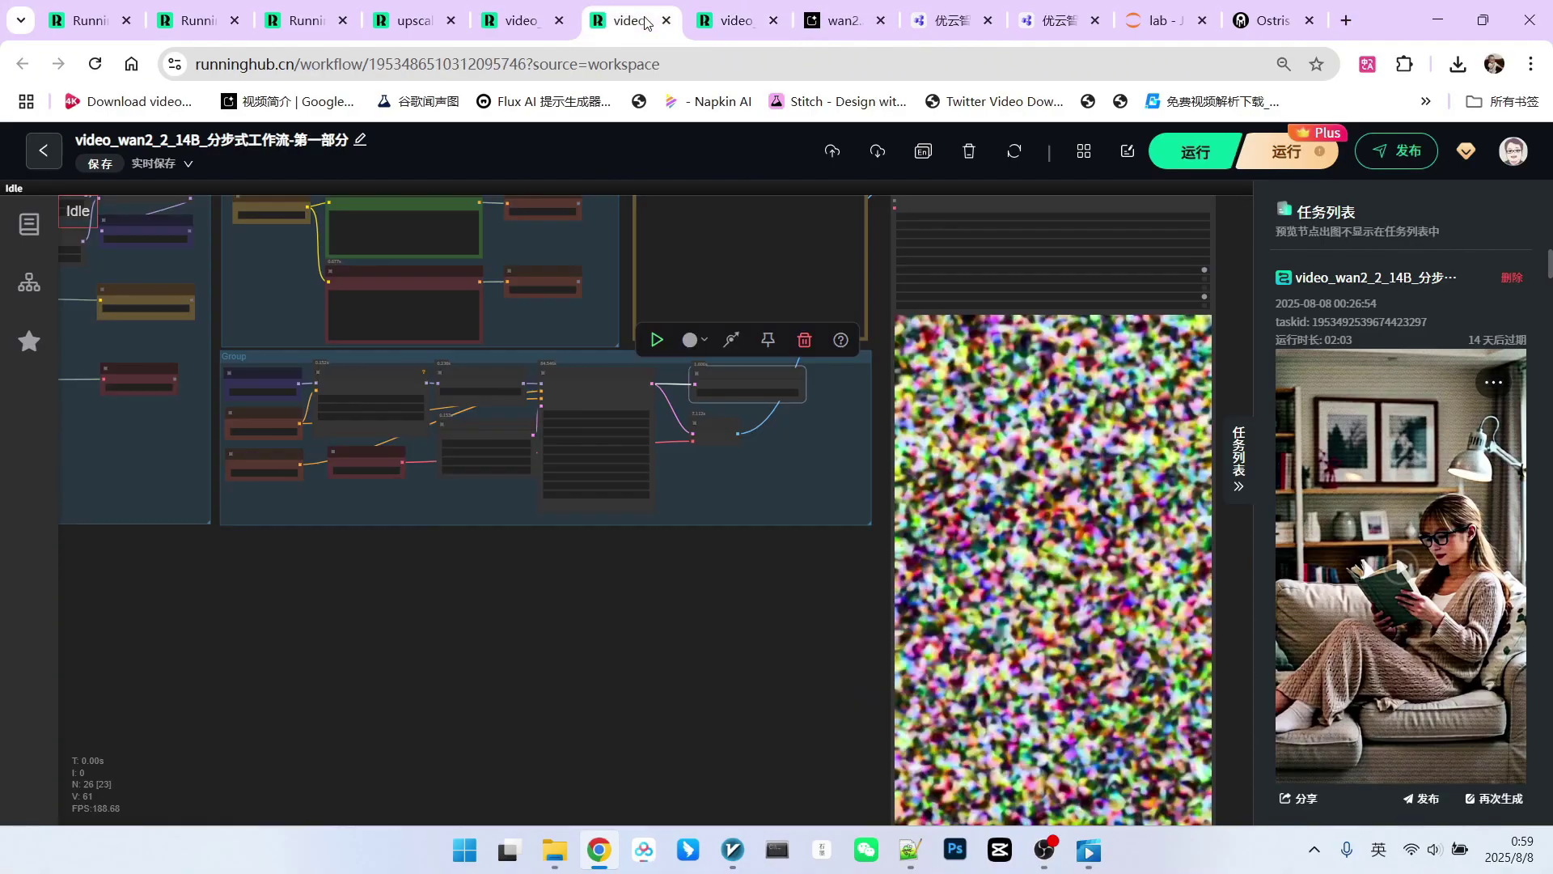
pyautogui.scroll(5, 454, 405)
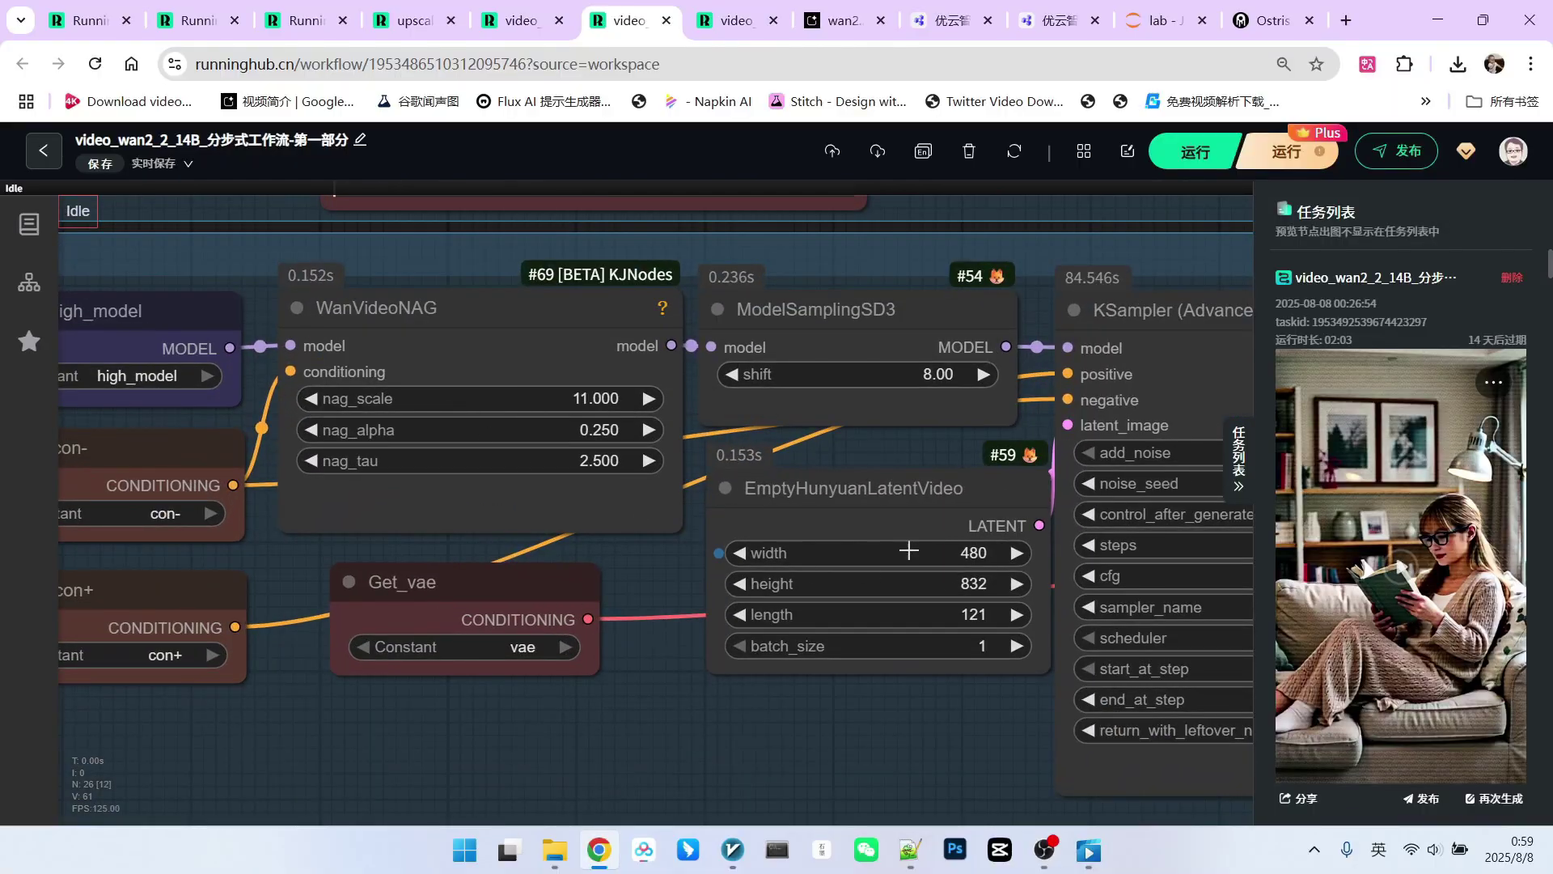
pyautogui.scroll(-9, 930, 607)
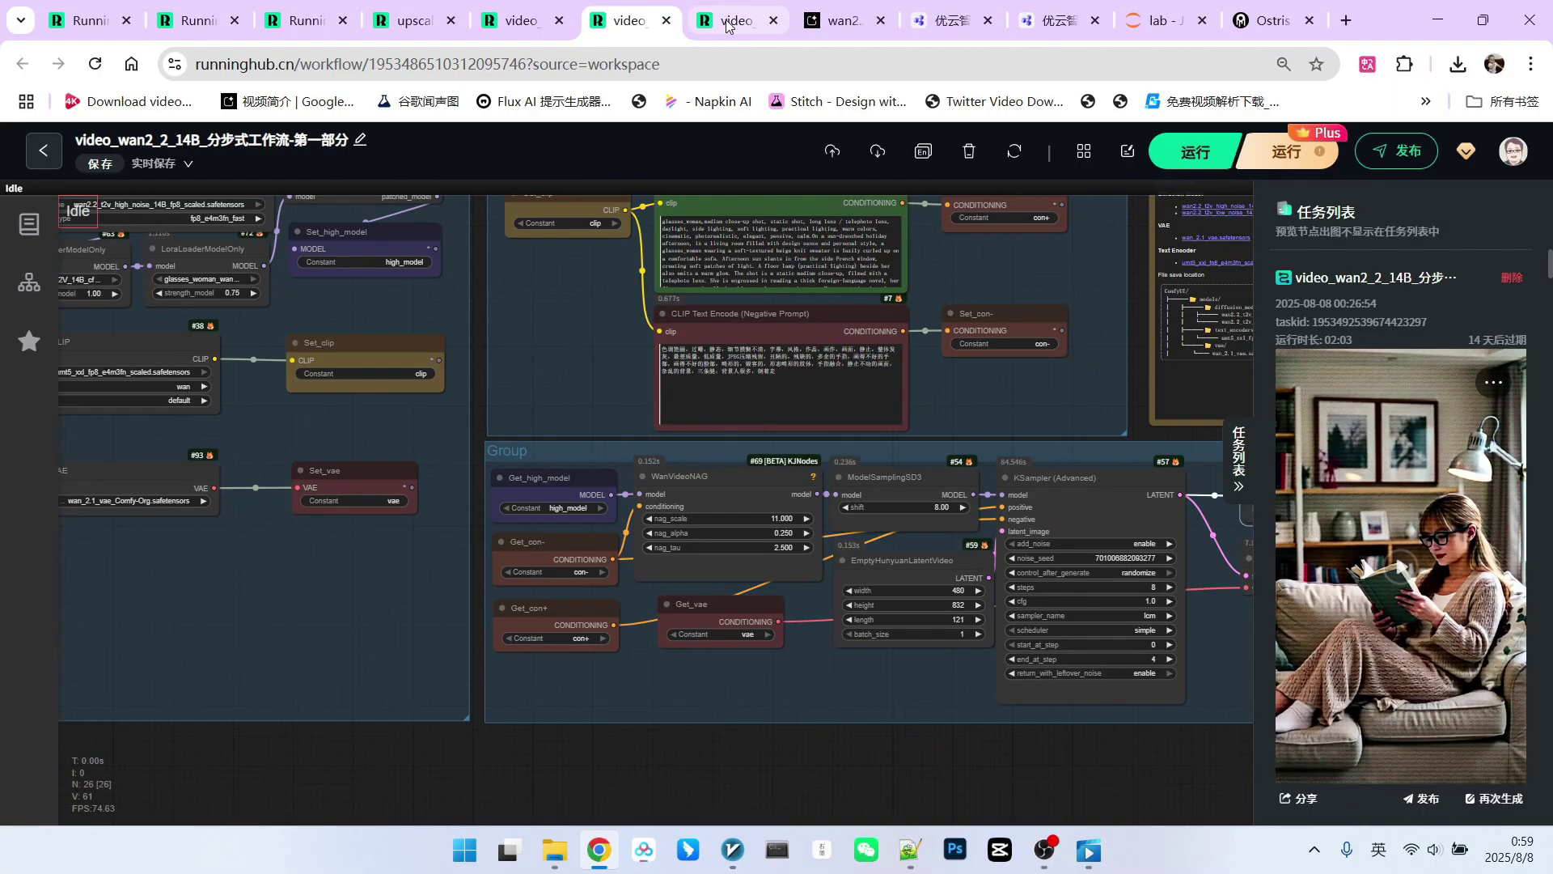
# Return to the second-part workflow and examine its generated video, the loaded noise video and the overall node layout
pyautogui.click(730, 22)
pyautogui.scroll(-9, 774, 509)
pyautogui.moveTo(1063, 507); pyautogui.dragTo(774, 405)
pyautogui.scroll(3, 842, 518)
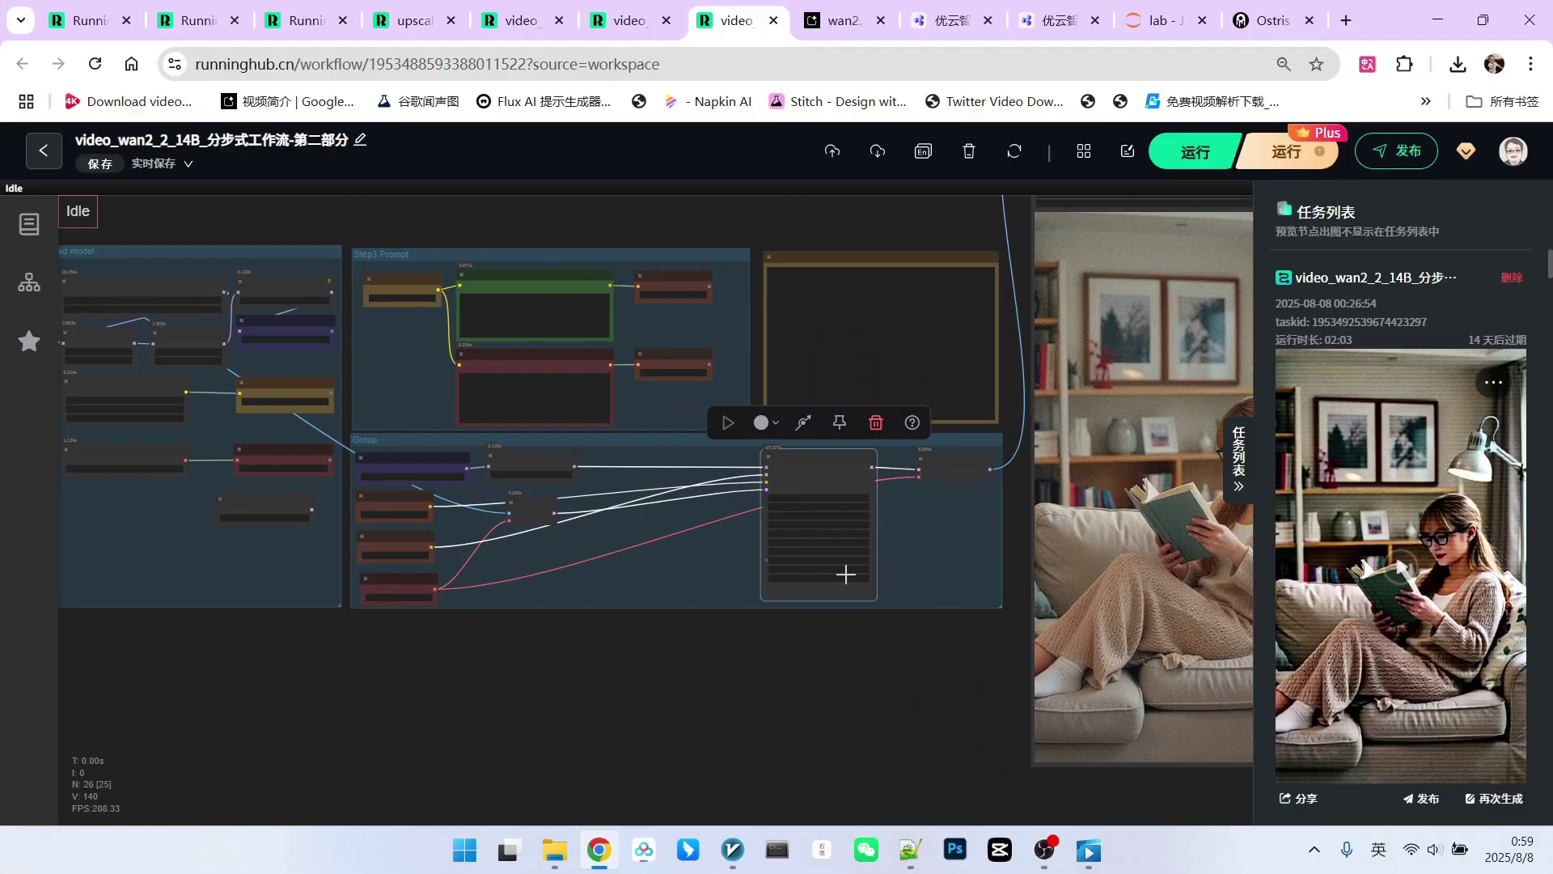
pyautogui.moveTo(871, 644); pyautogui.dragTo(697, 631)
pyautogui.scroll(4, 1083, 573)
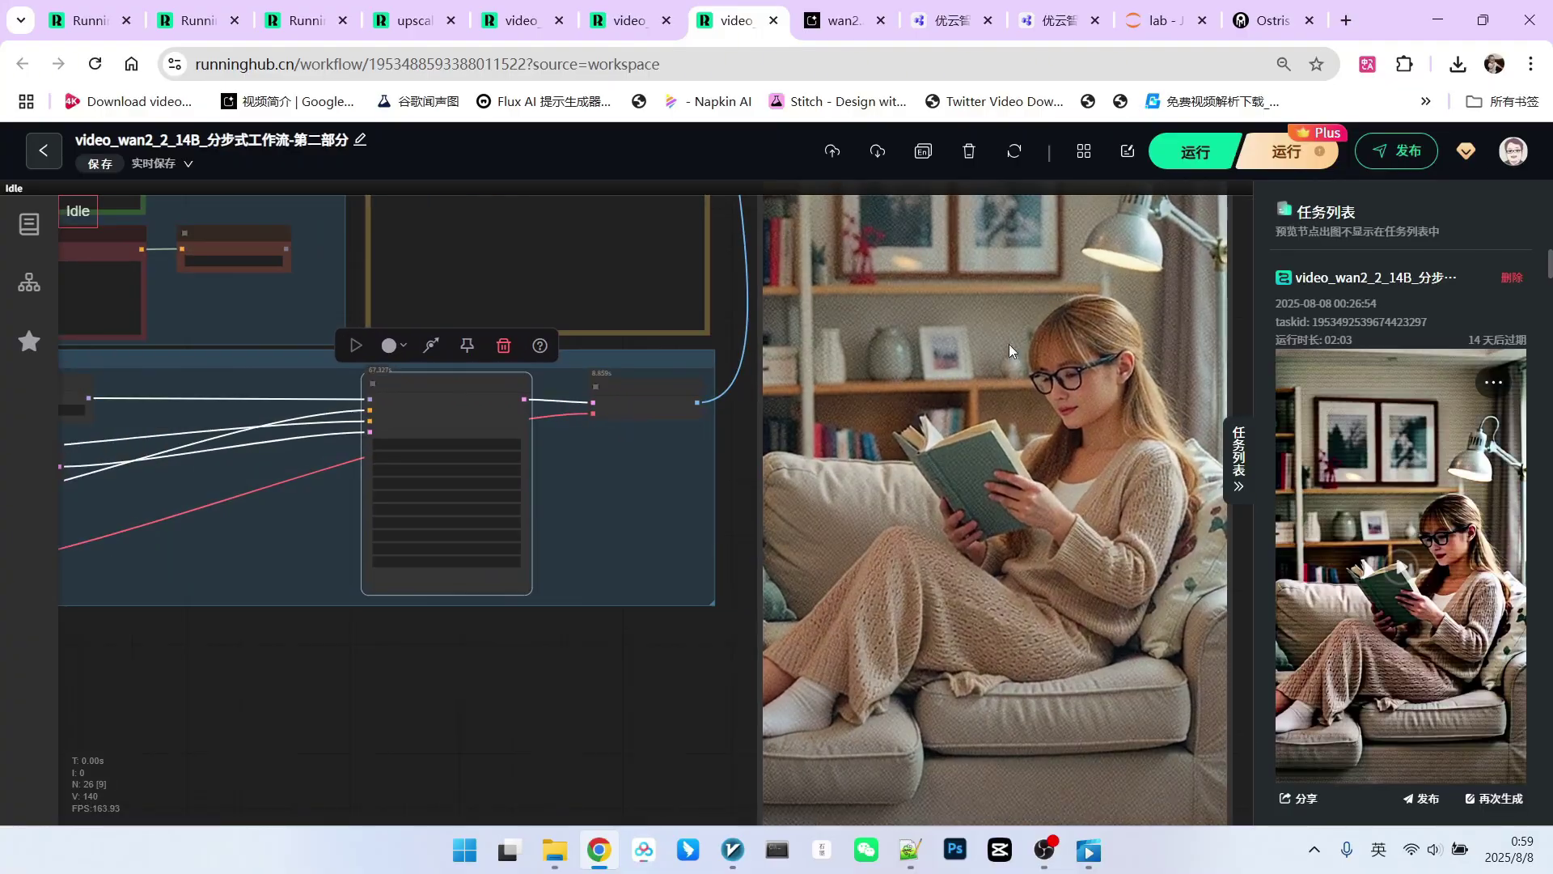
pyautogui.scroll(3, 1118, 404)
pyautogui.scroll(-8, 1118, 384)
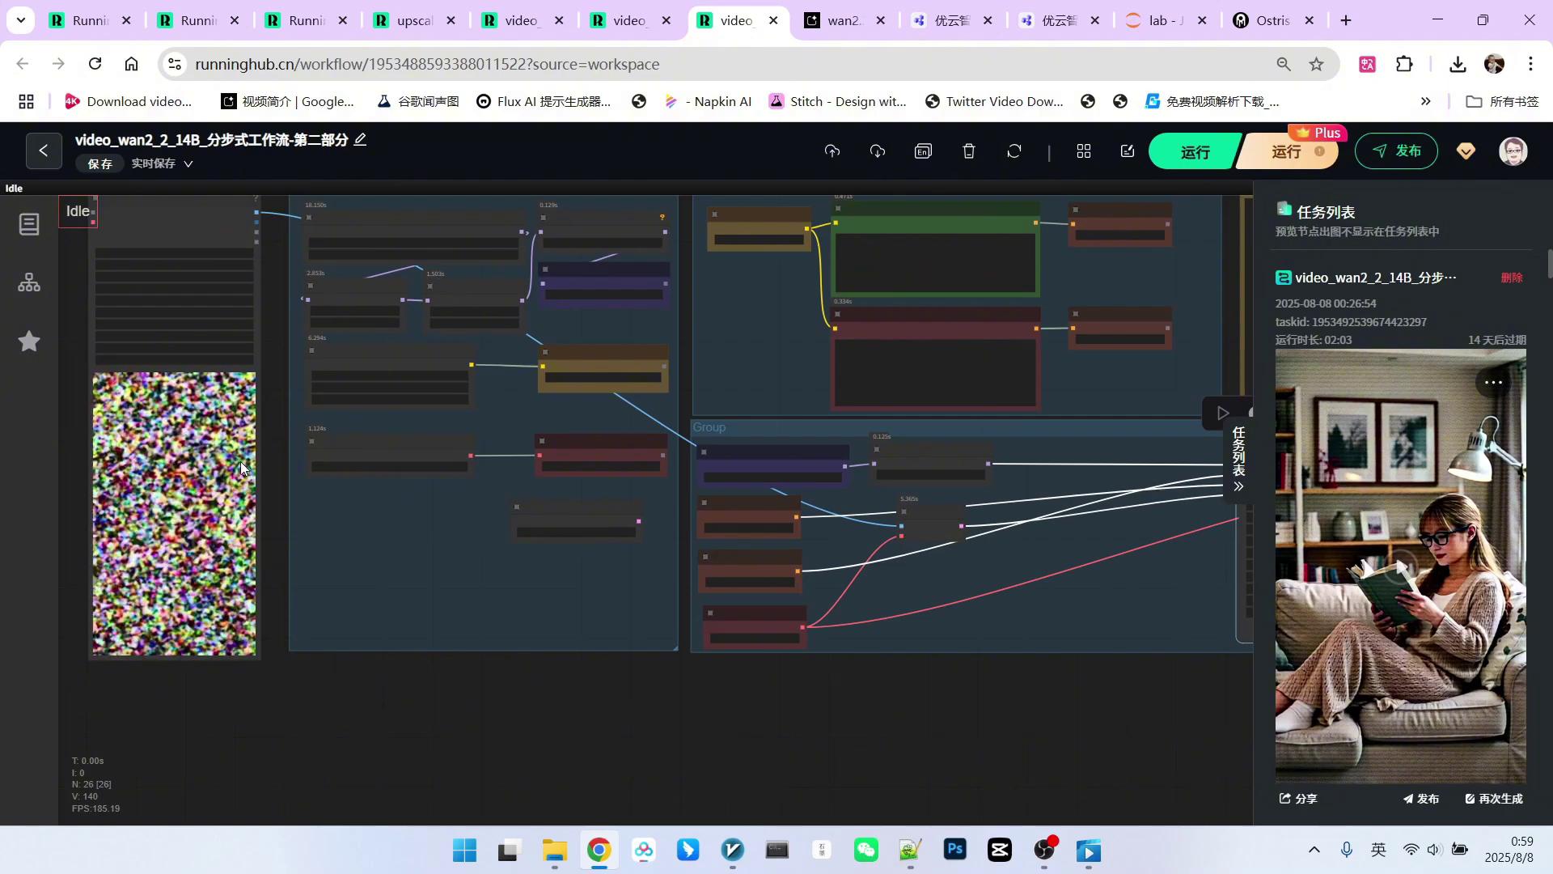
pyautogui.scroll(-3, 258, 445)
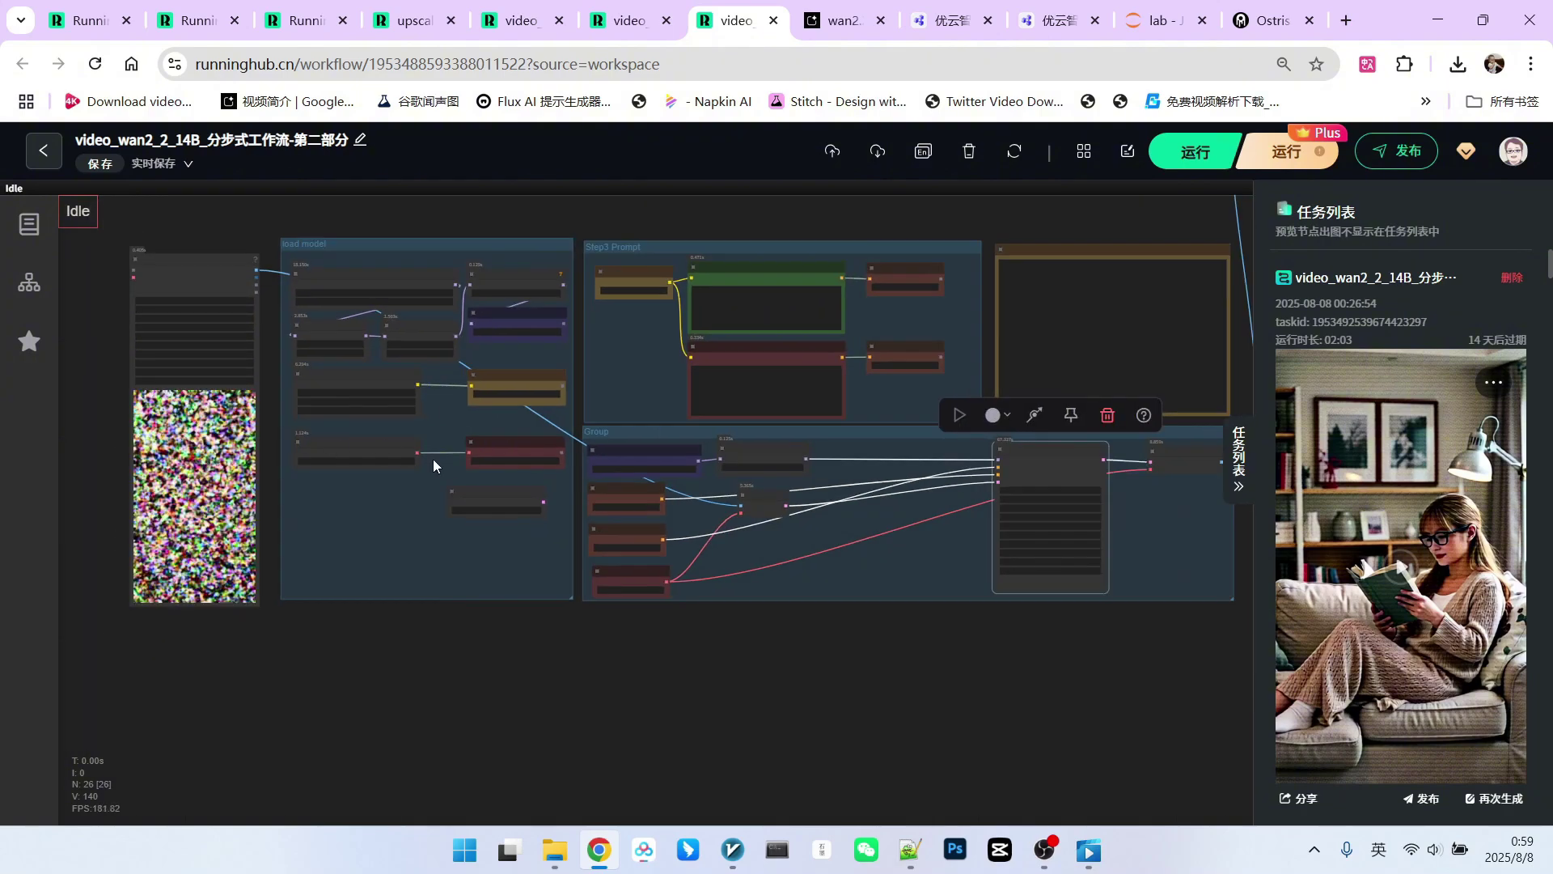
pyautogui.scroll(-2, 805, 655)
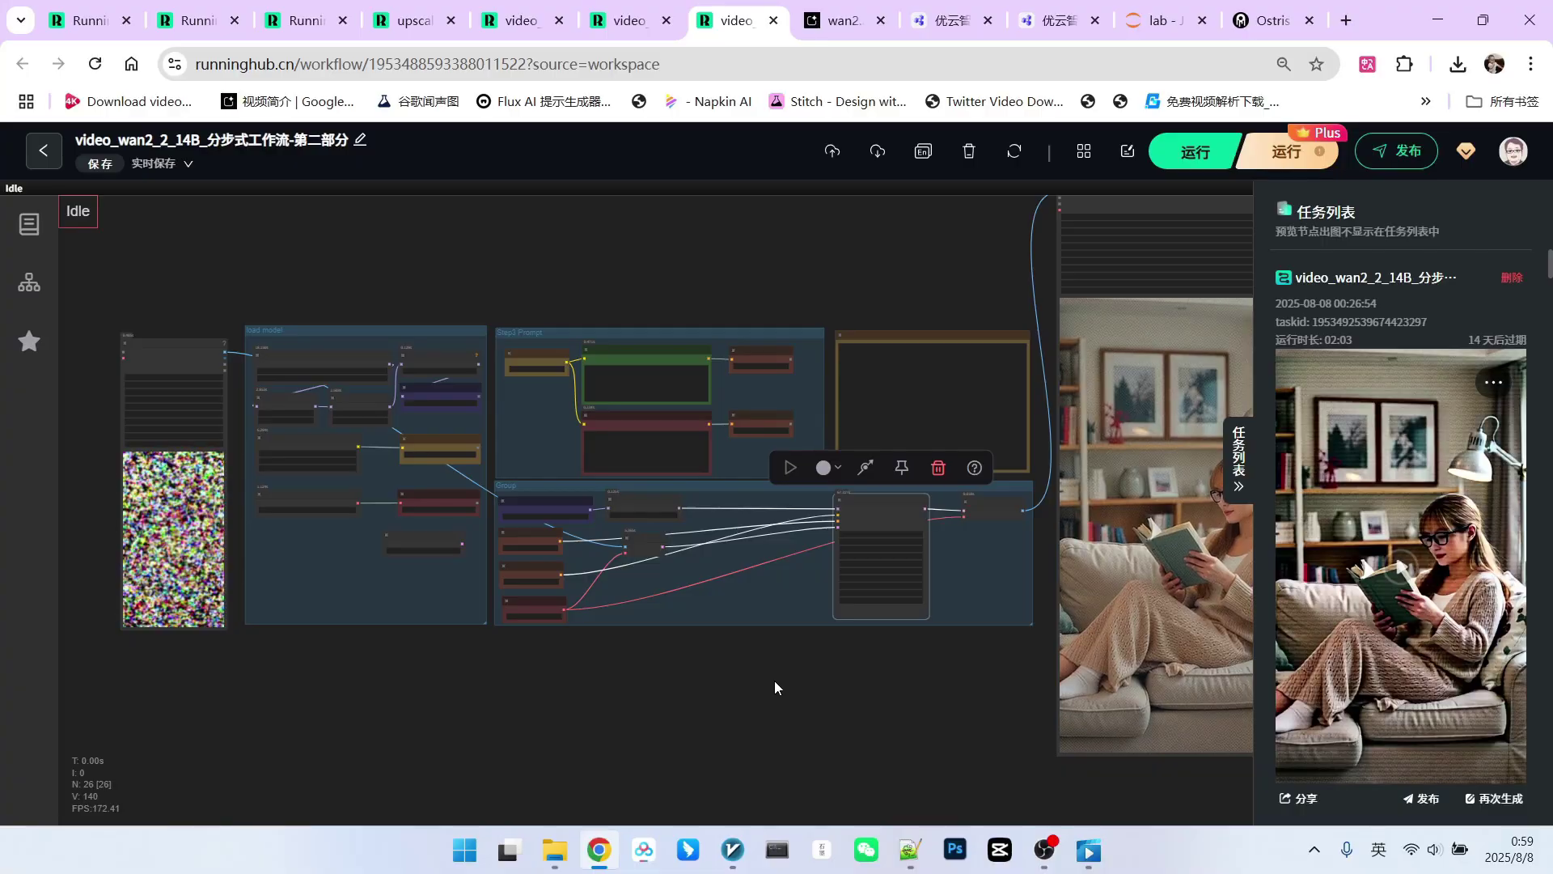
# Recheck the SaveLatent node in the first-part workflow and the final video in the second-part workflow
pyautogui.hotkey('ctrl', 'pageup')
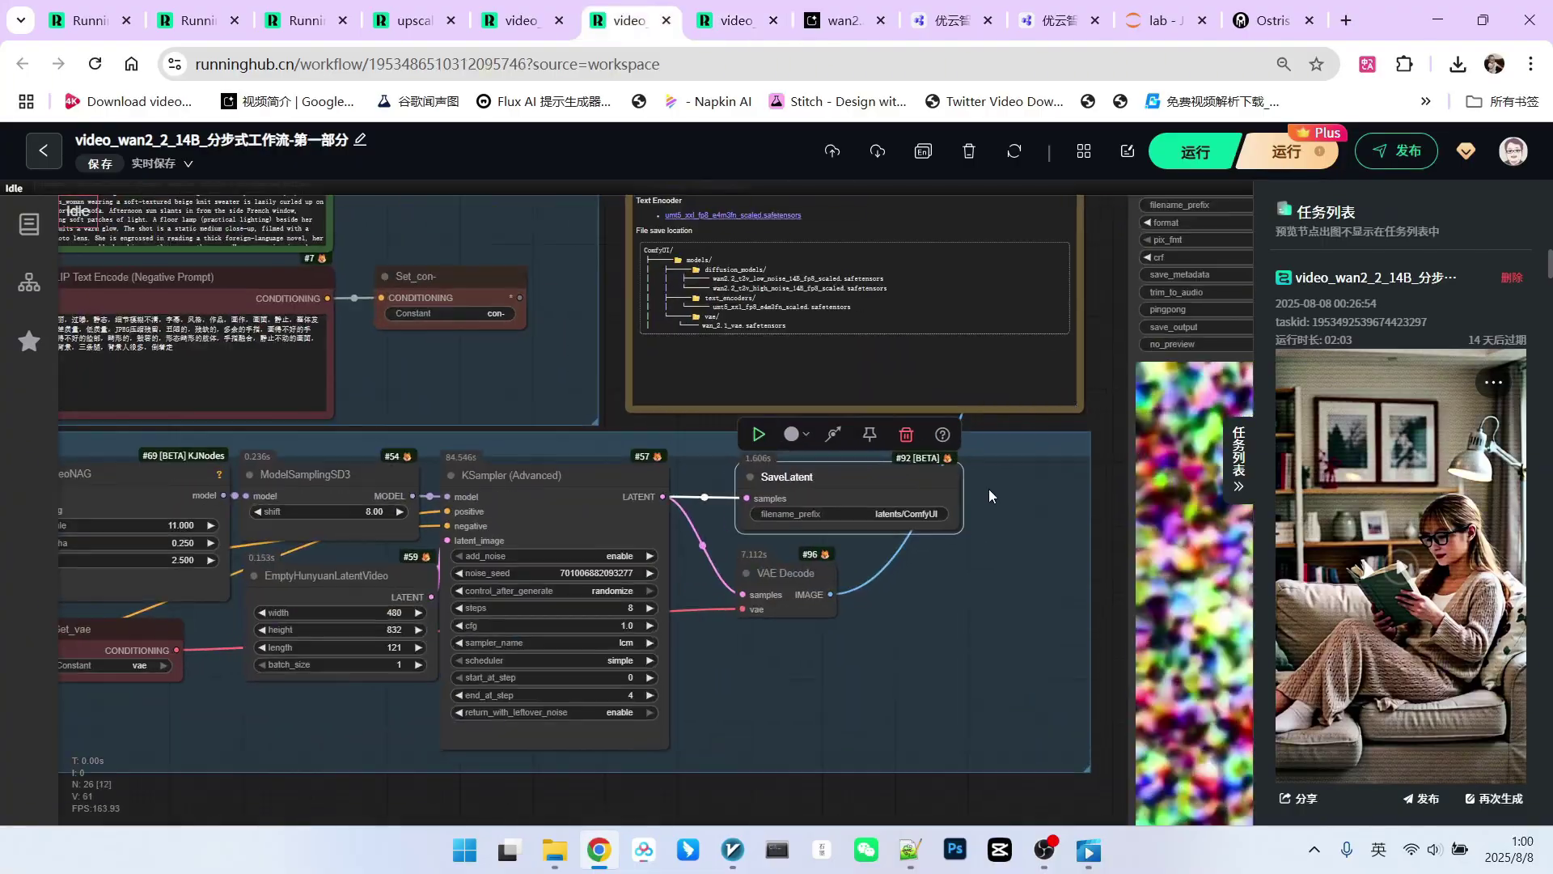
pyautogui.click(734, 20)
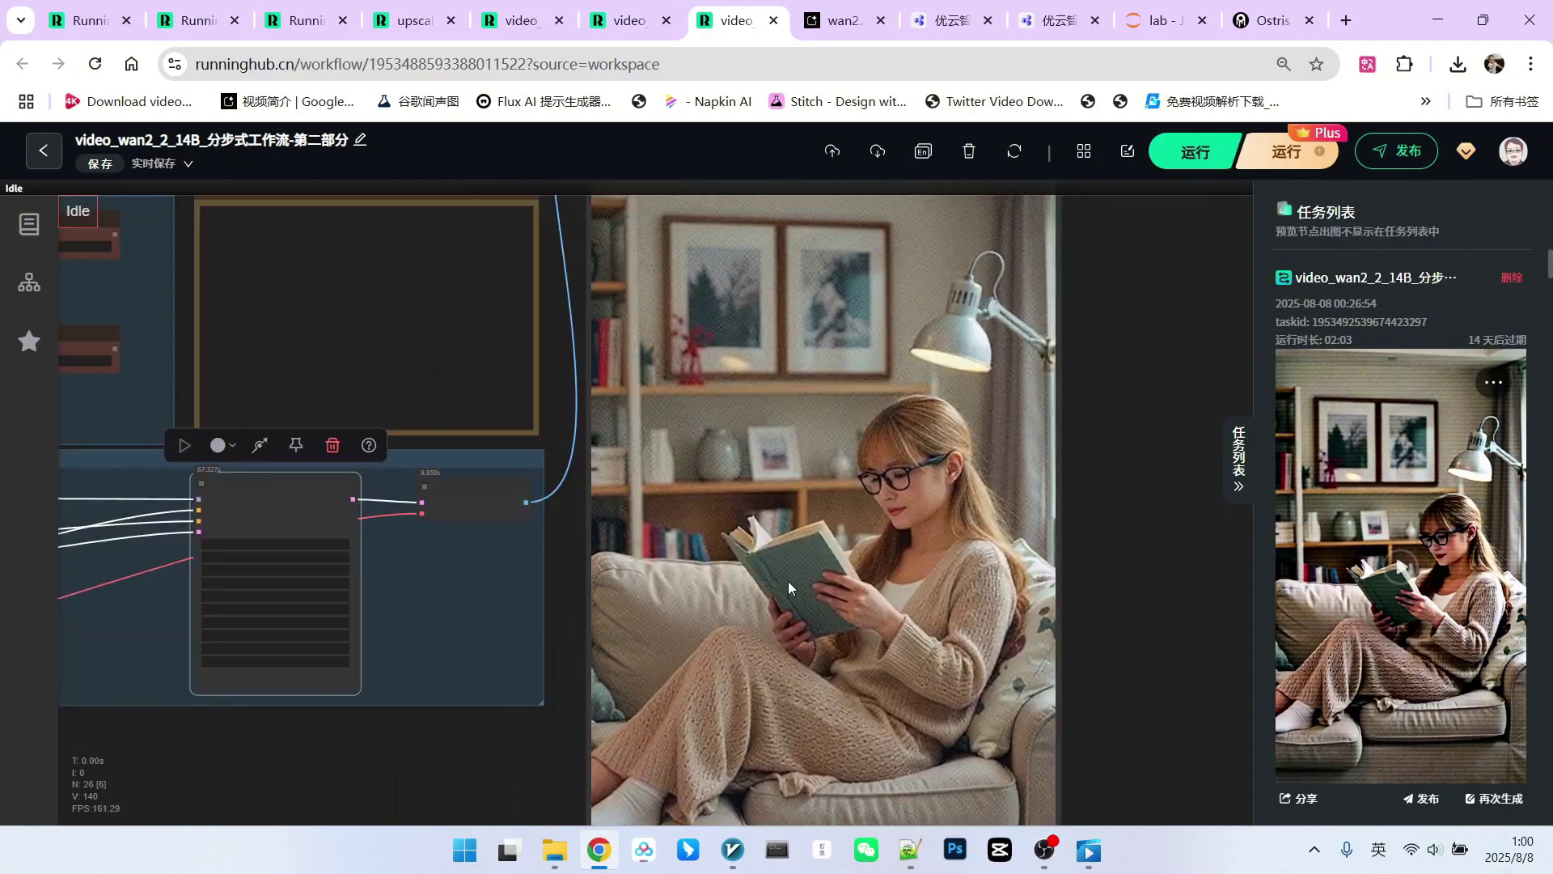
pyautogui.scroll(-3, 938, 382)
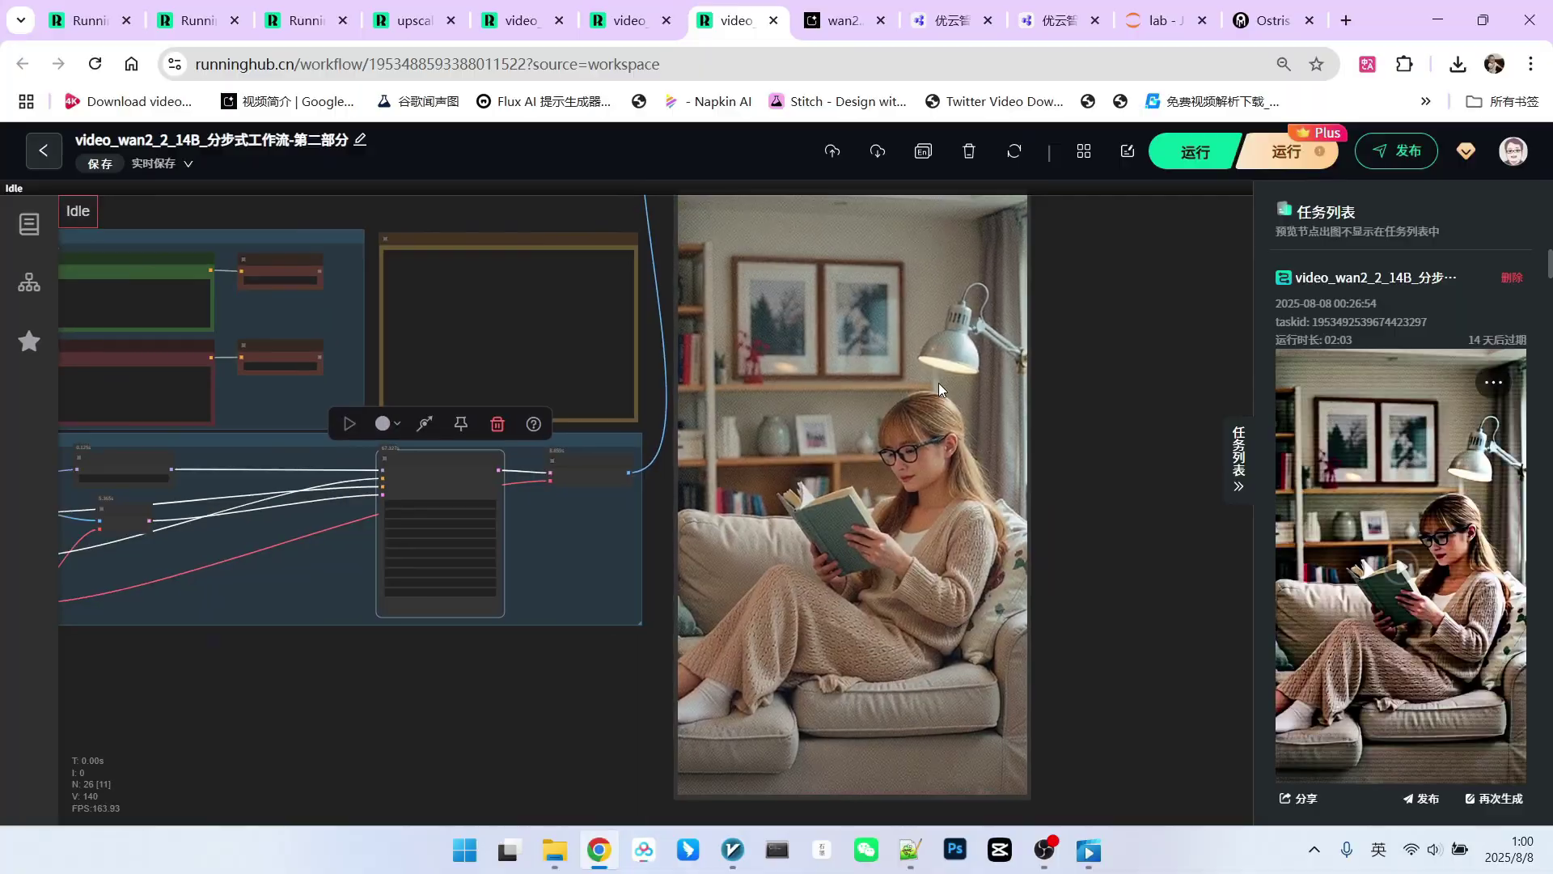
pyautogui.scroll(-4, 938, 358)
pyautogui.scroll(8, 479, 585)
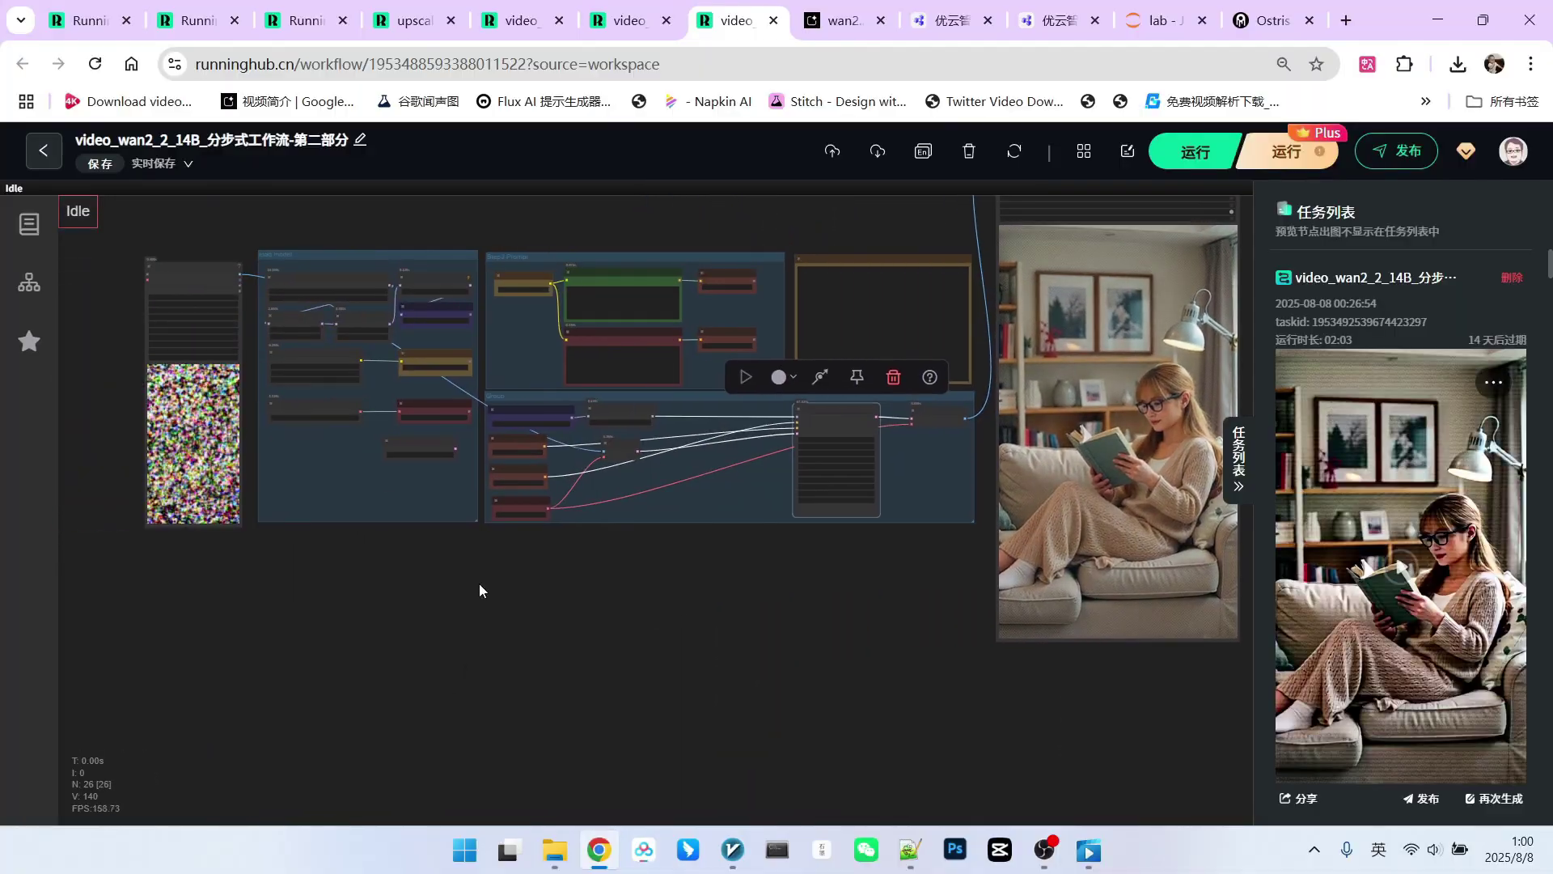
# Connect LoadLatent's LATENT output to the KSampler (Advanced) latent_image input and place the node between VAE Encode and the sampler
pyautogui.click(473, 440)
pyautogui.scroll(3, 515, 461)
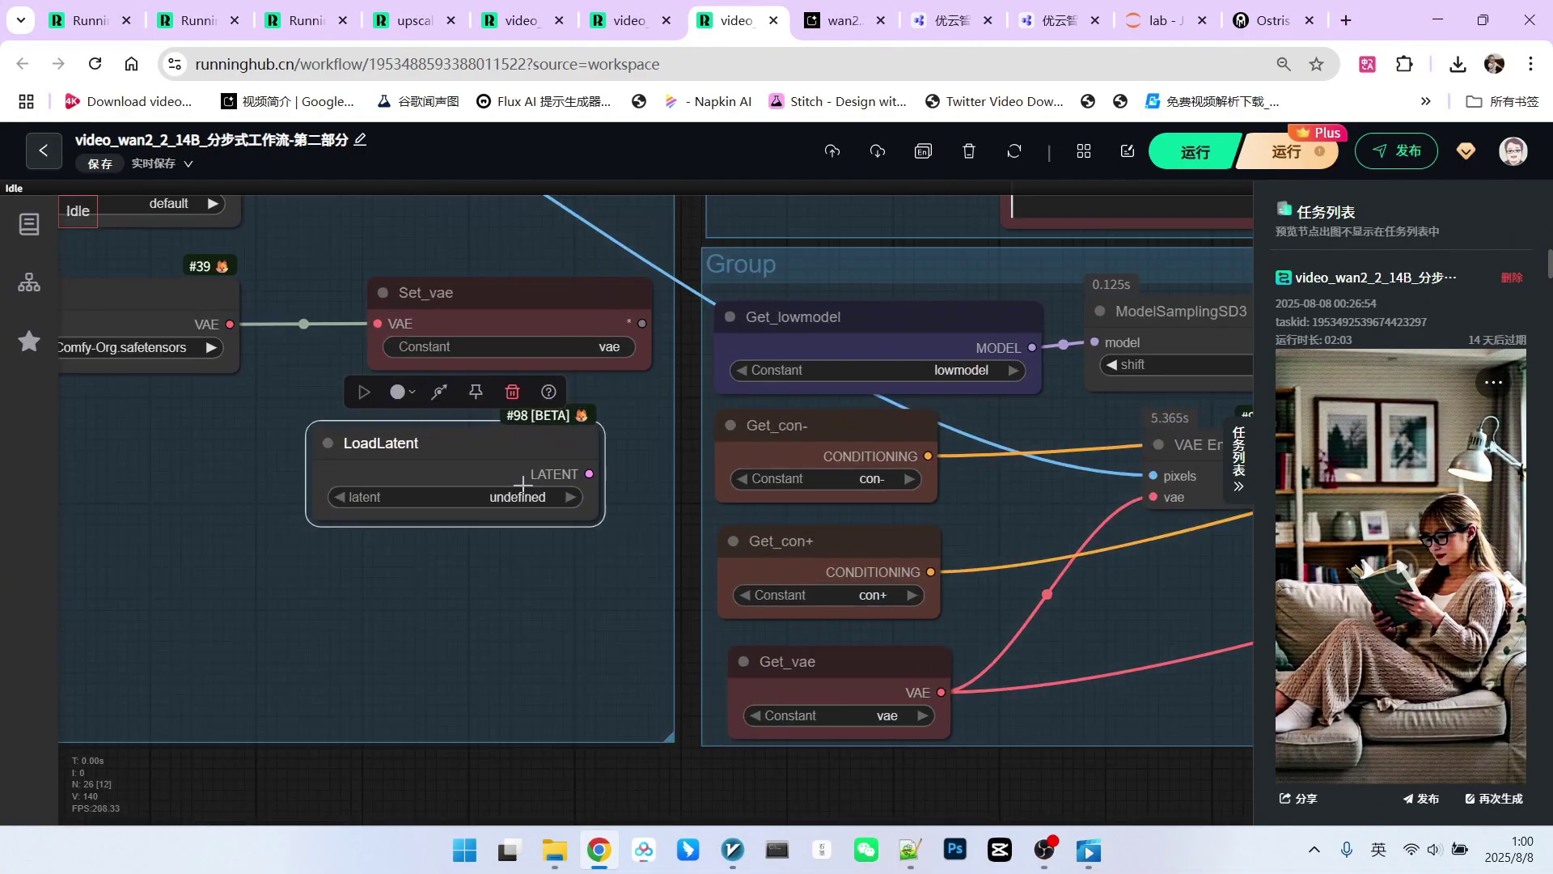
pyautogui.scroll(-4, 612, 588)
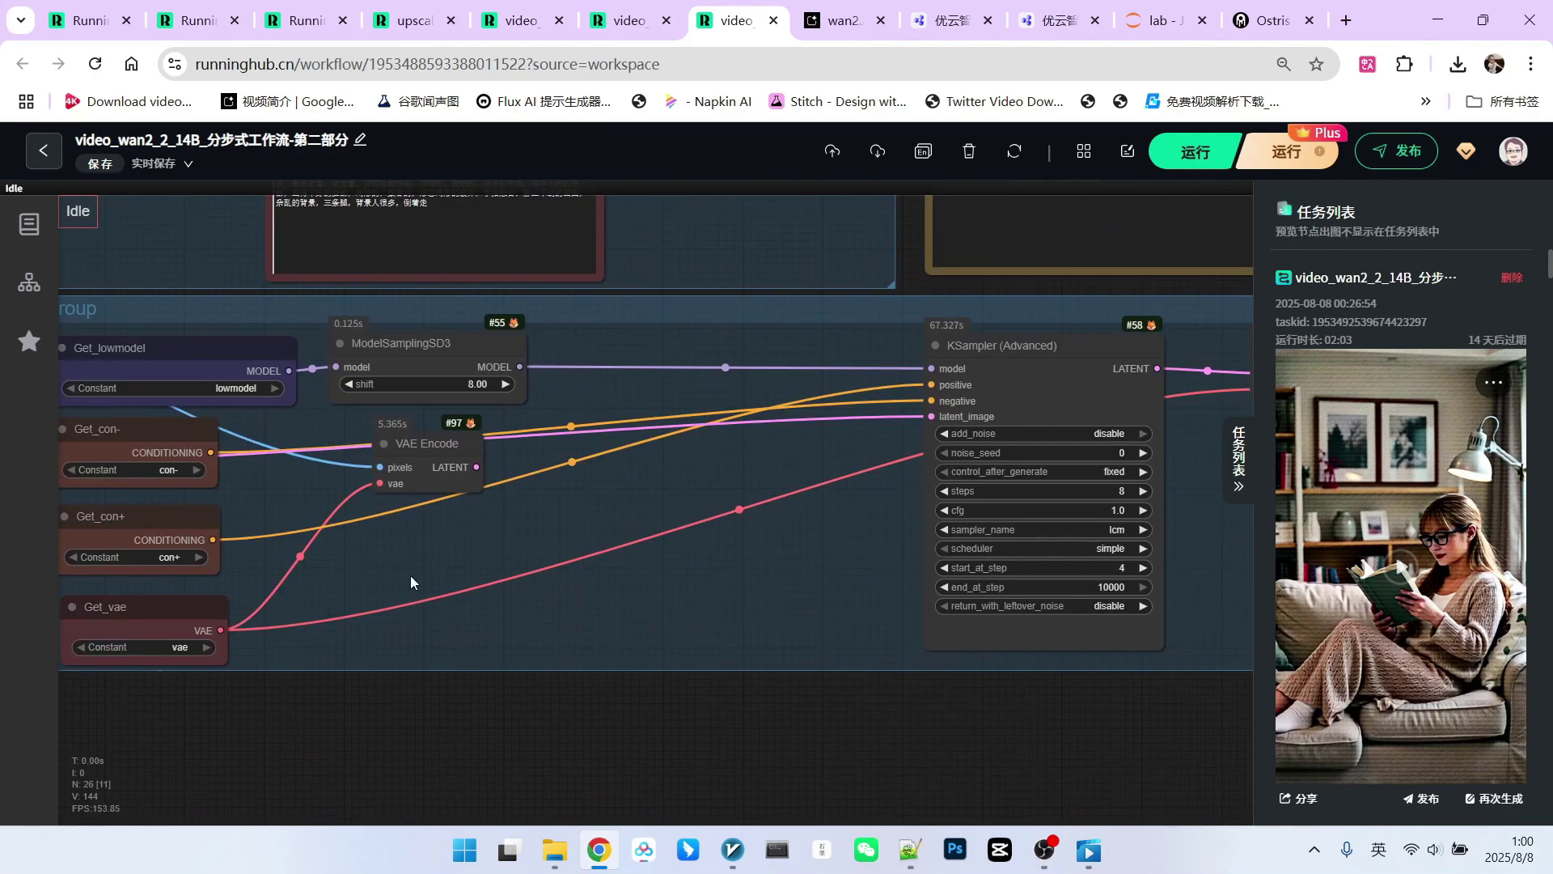
pyautogui.moveTo(411, 576); pyautogui.dragTo(608, 560)
pyautogui.moveTo(130, 449); pyautogui.dragTo(993, 452)
pyautogui.moveTo(900, 611); pyautogui.dragTo(370, 595)
pyautogui.scroll(-4, 784, 530)
pyautogui.moveTo(837, 636); pyautogui.dragTo(536, 627)
pyautogui.scroll(-3, 617, 621)
# Review the video_wan2_2_14B_selflora_upscale1 workflow, both split-workflow parts and the upscale_video workflow in turn
pyautogui.click(522, 20)
pyautogui.scroll(1, 890, 264)
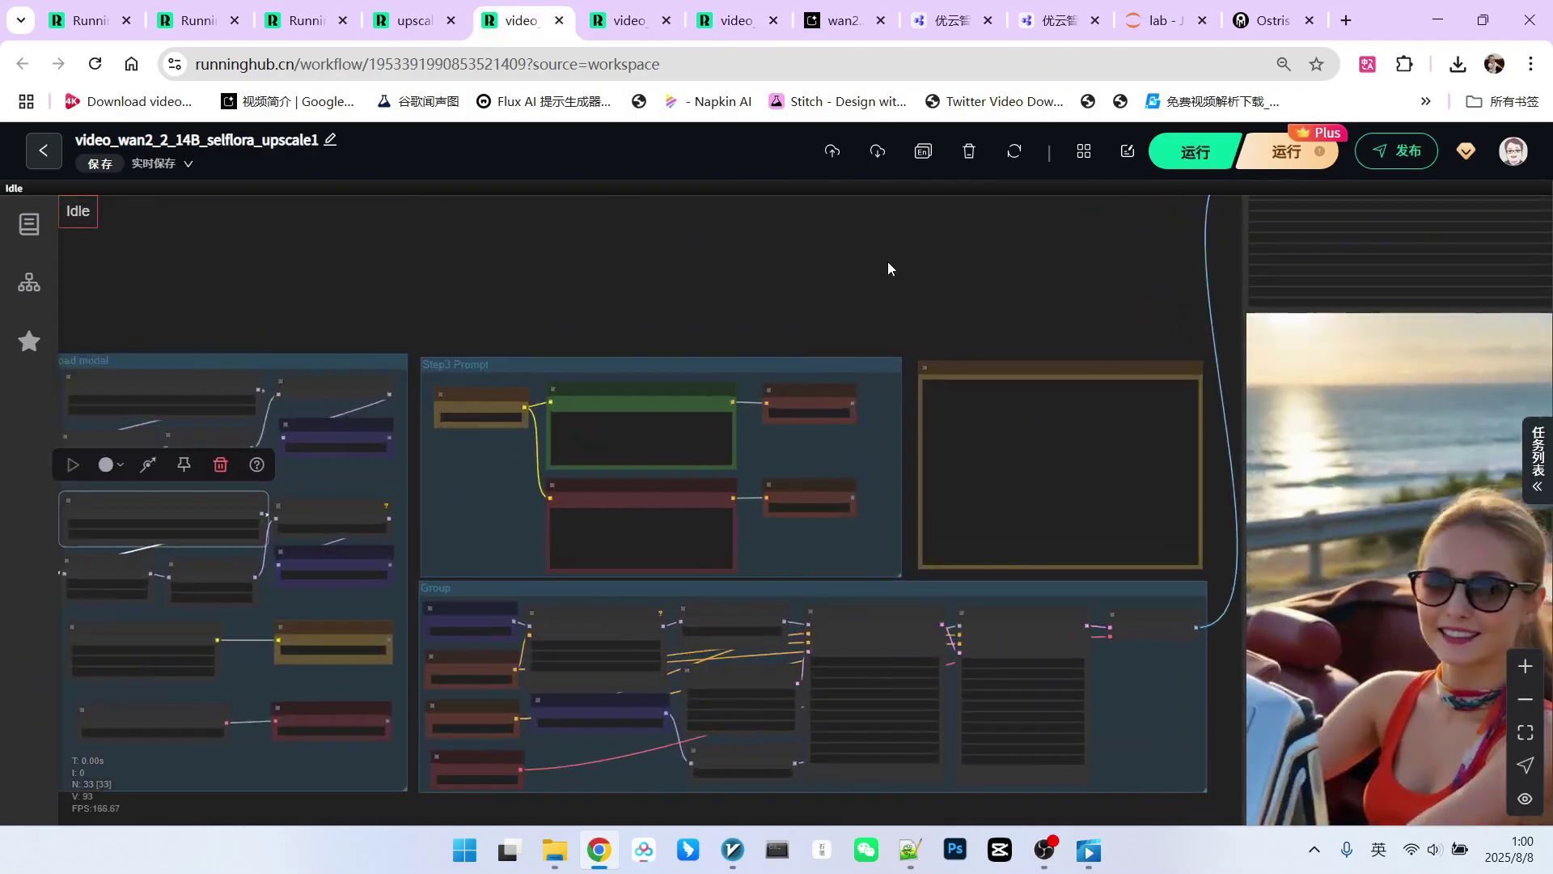
pyautogui.click(639, 29)
pyautogui.scroll(-6, 915, 507)
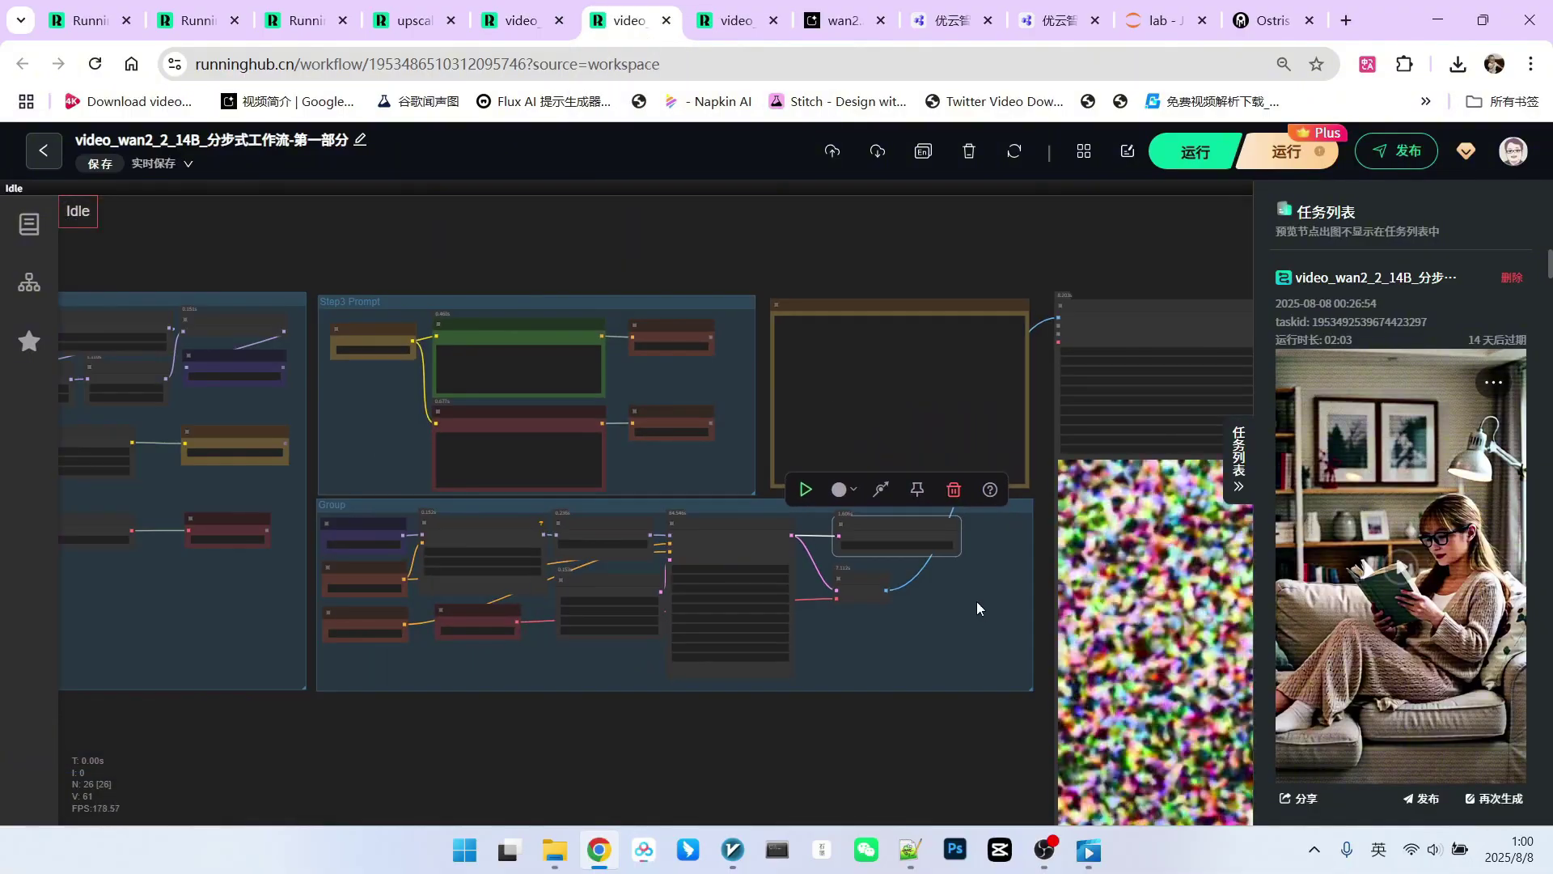
pyautogui.click(732, 28)
pyautogui.scroll(1, 840, 250)
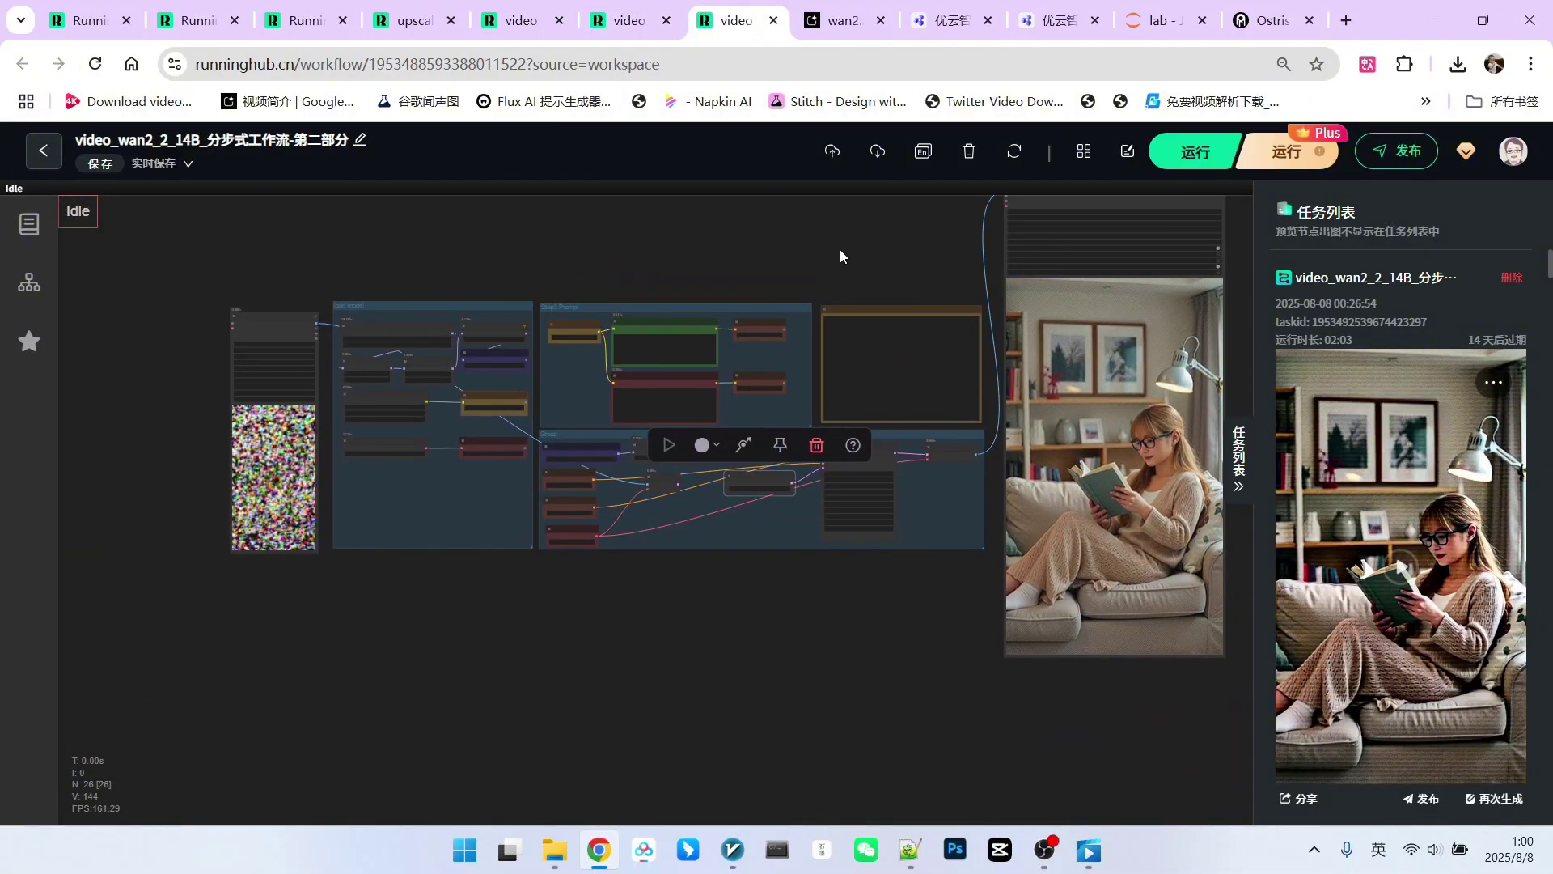
pyautogui.moveTo(822, 225); pyautogui.dragTo(794, 265)
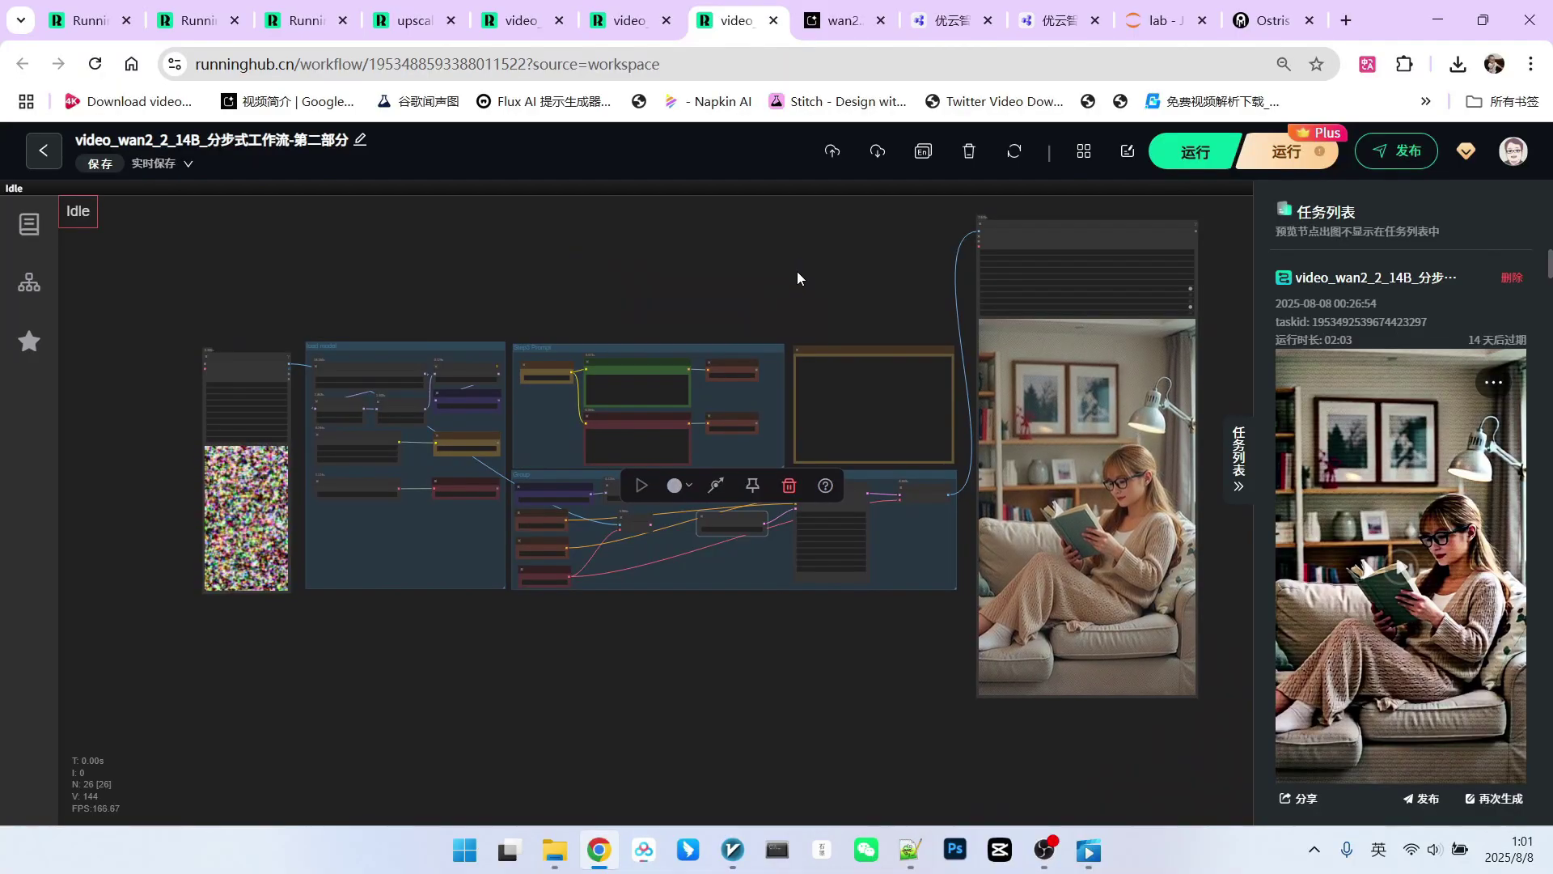
pyautogui.click(433, 22)
pyautogui.scroll(-3, 637, 415)
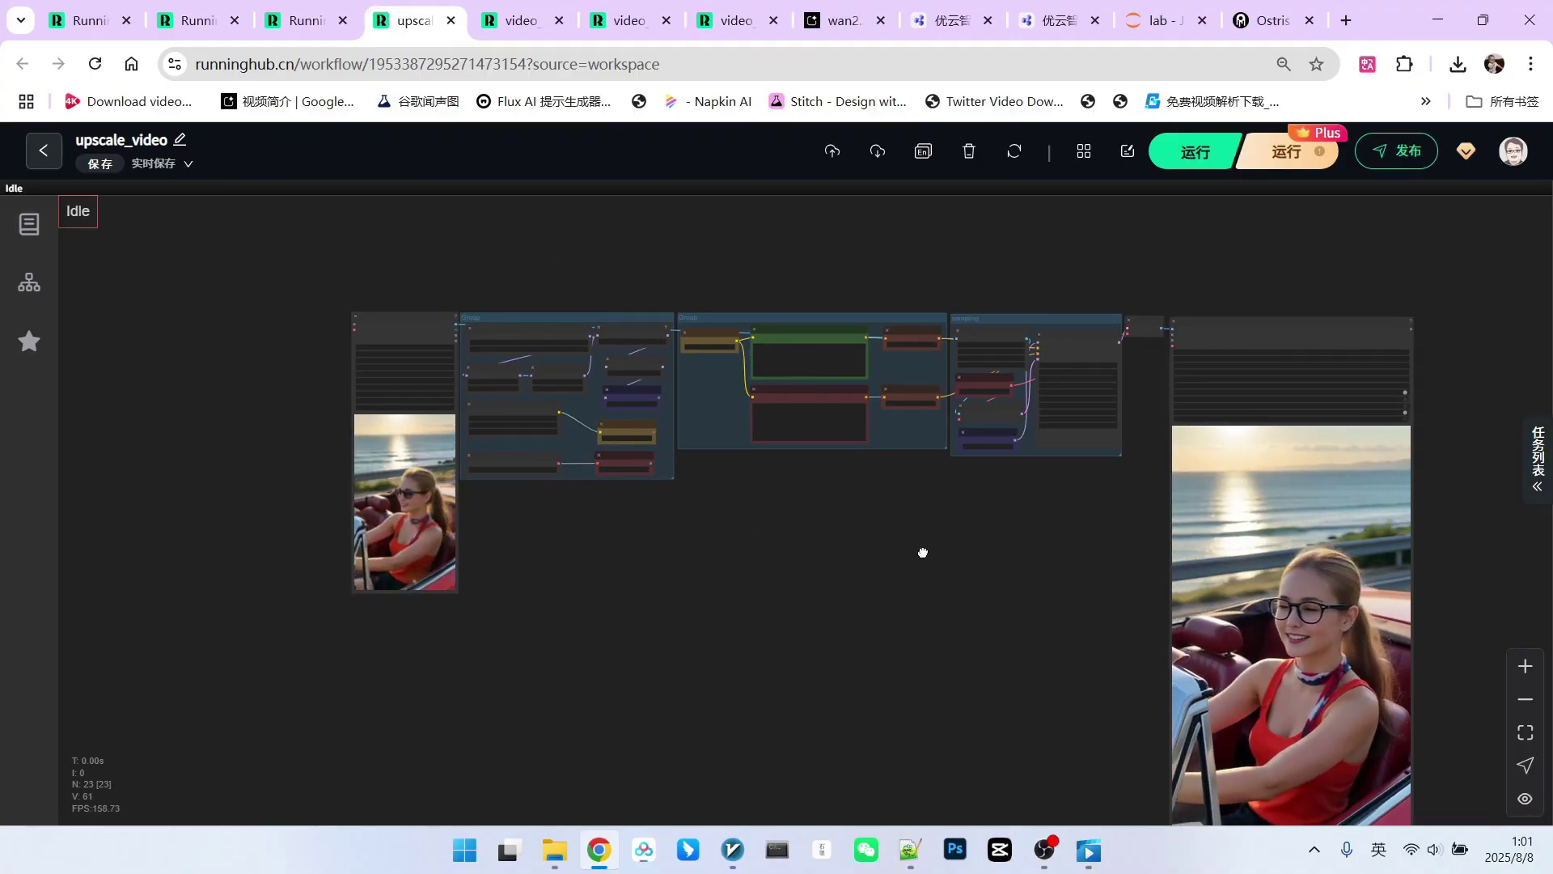